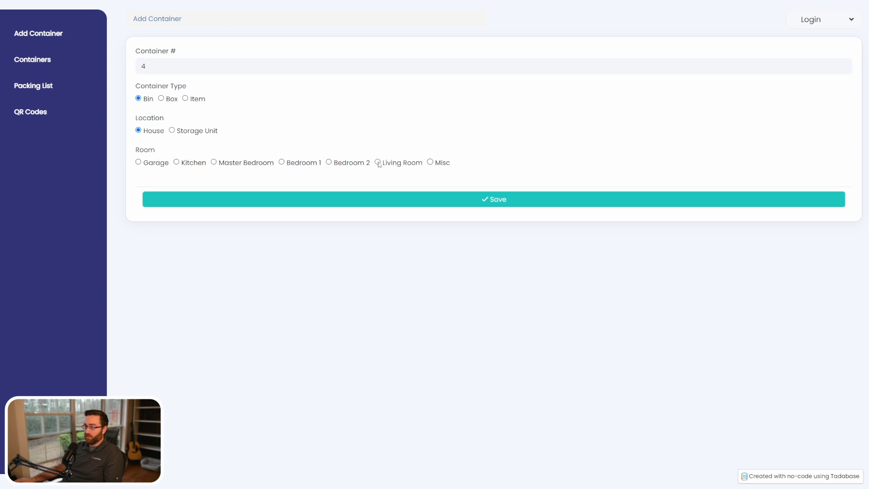
Step: Save container 4 as a bin in the house's living room and add the items Books, Toys and Blankets to it
left_click(330, 204)
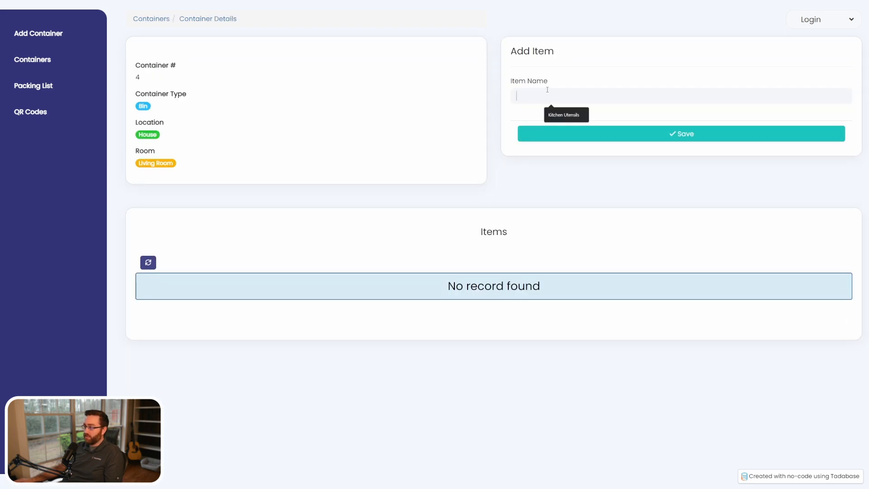
left_click(548, 89)
type("Books")
key("Return")
type("Toys")
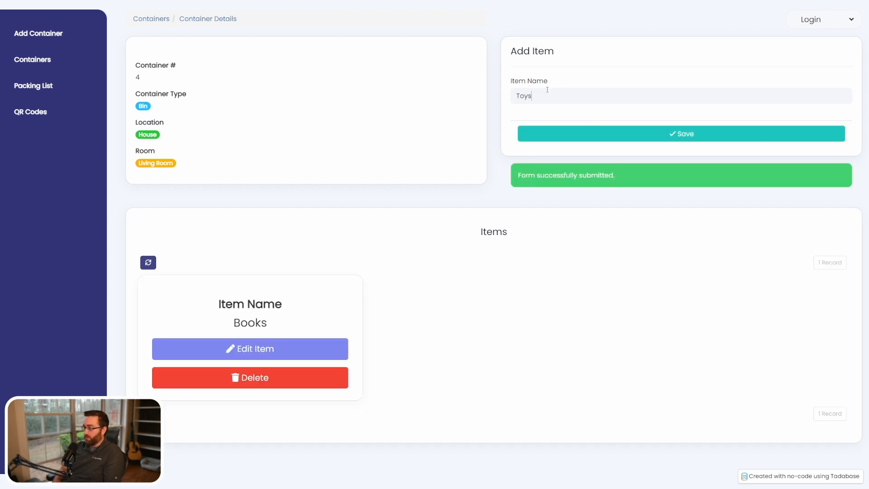
key("Return")
type("Blankets")
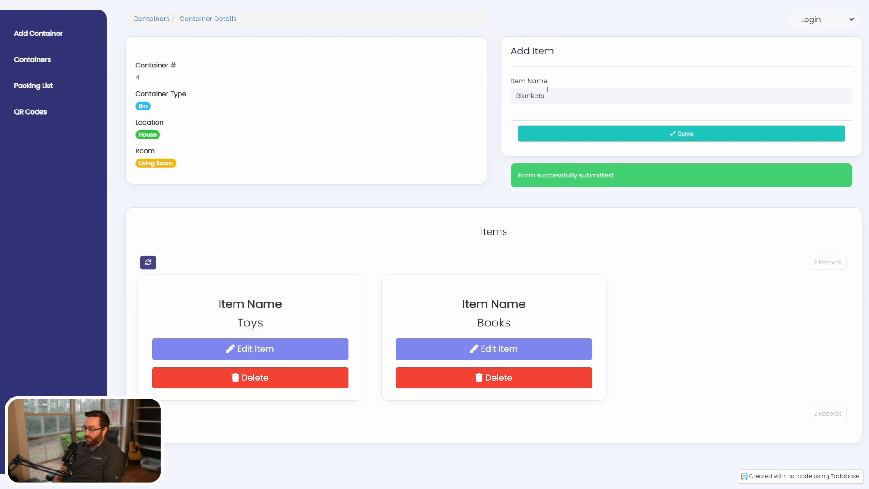
key("Return")
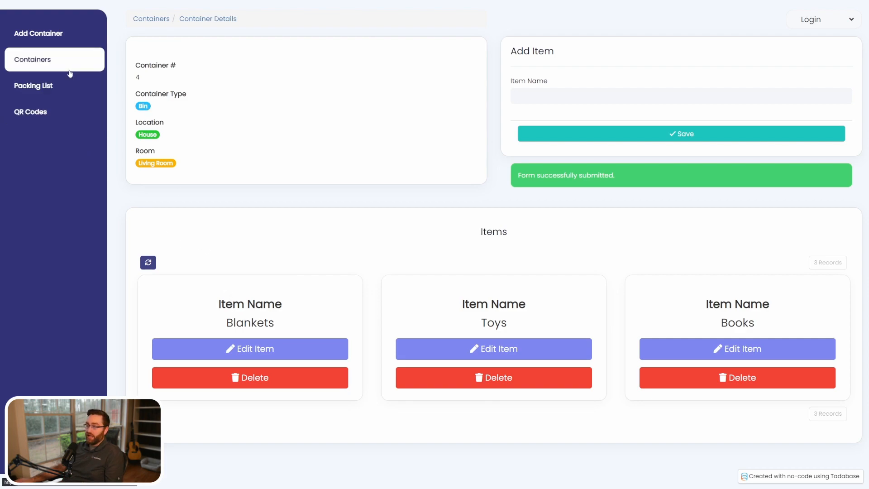
Step: Search the containers by the item Blanket and examine the container number and room of each match
left_click(45, 66)
scroll(267, 213, "down", 3)
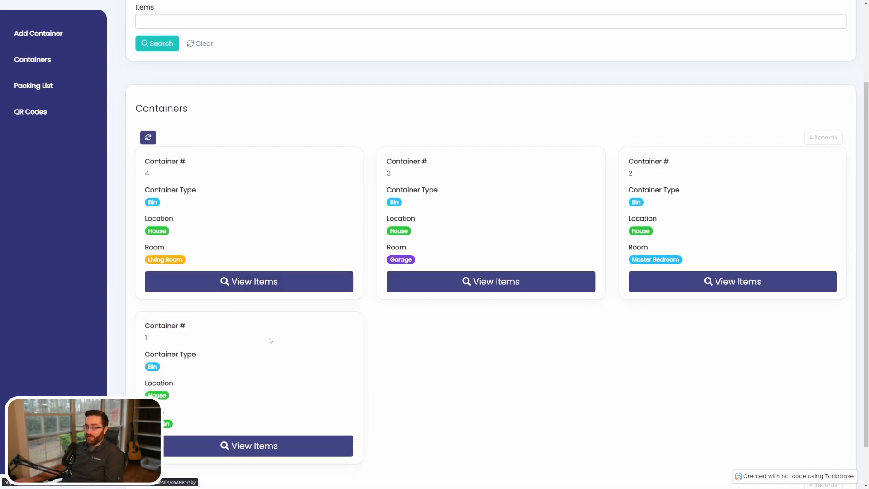
scroll(171, 125, "up", 3)
left_click(152, 89)
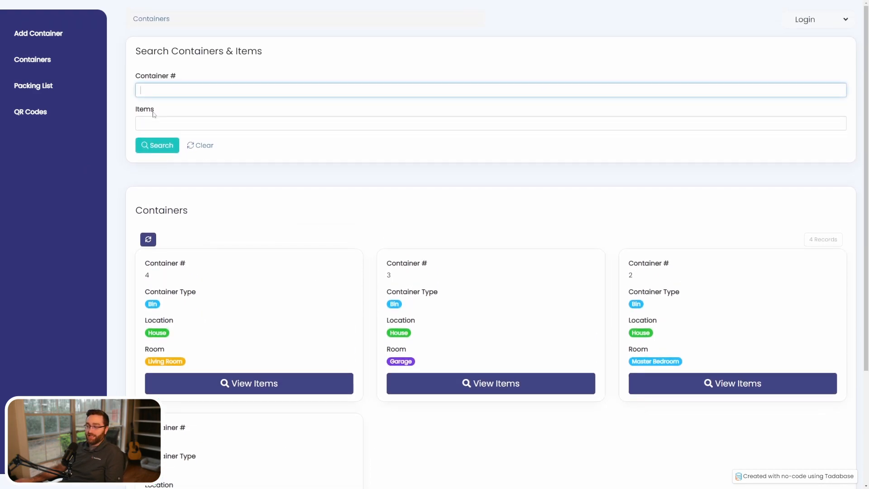
left_click(157, 121)
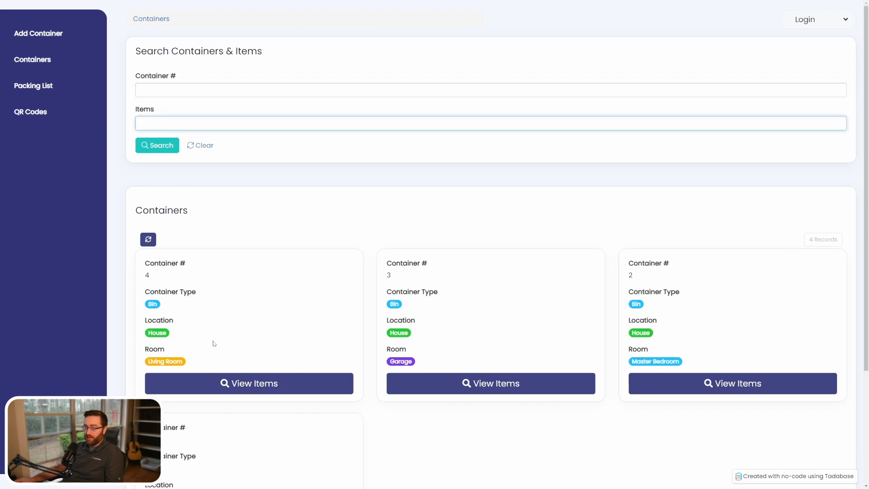
type("Blanket")
key("Return")
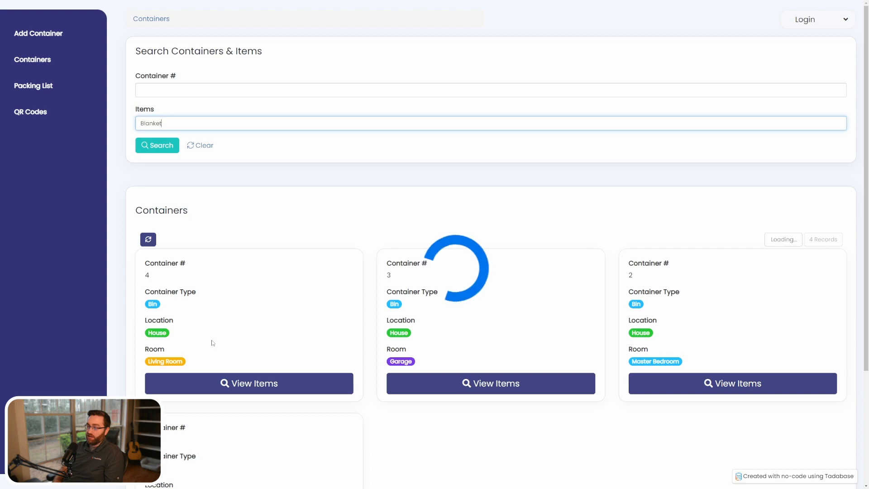
double_click(390, 275)
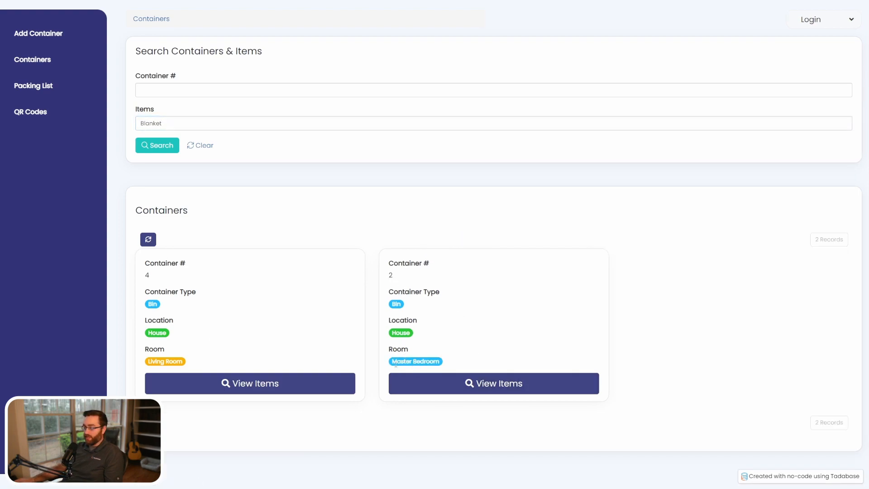
left_click_drag(395, 368, 442, 368)
double_click(147, 275)
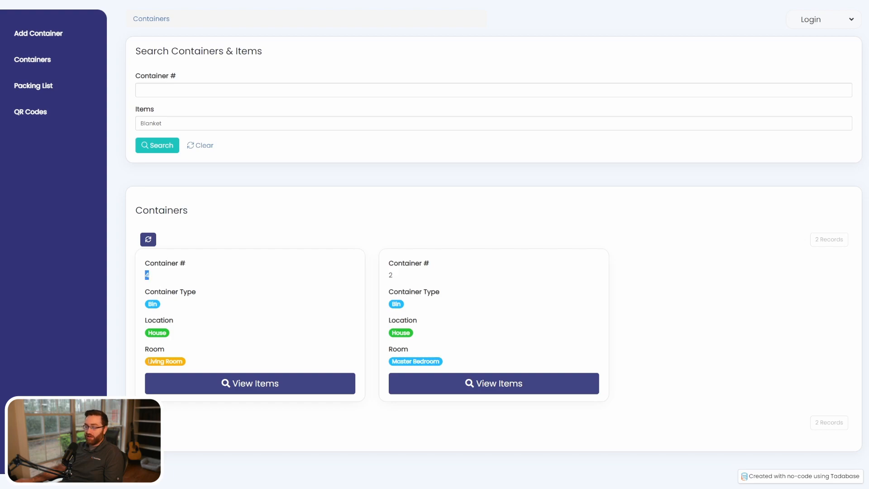
left_click_drag(150, 361, 185, 364)
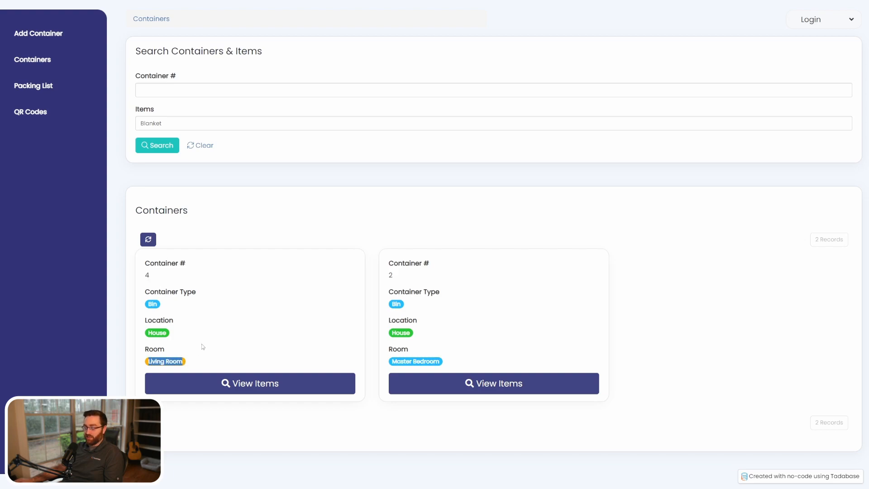
left_click(197, 352)
Step: Open the packing list of all containers and generate its printable version
left_click(52, 87)
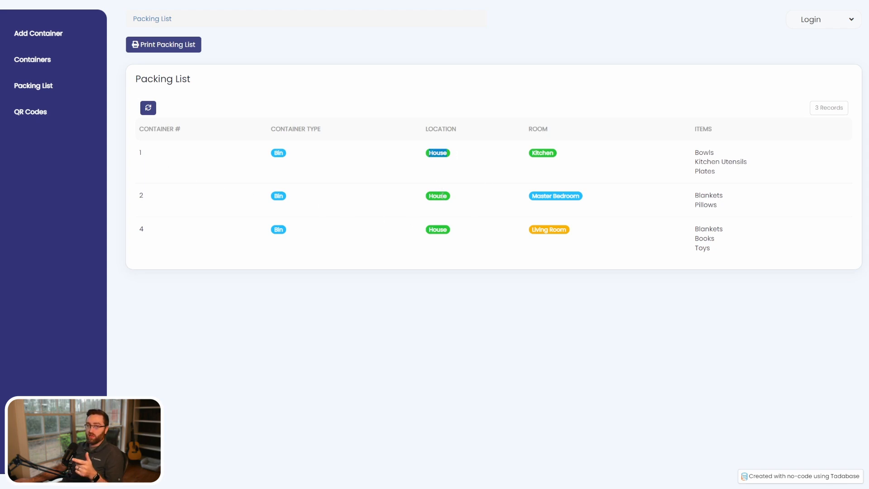
left_click(186, 47)
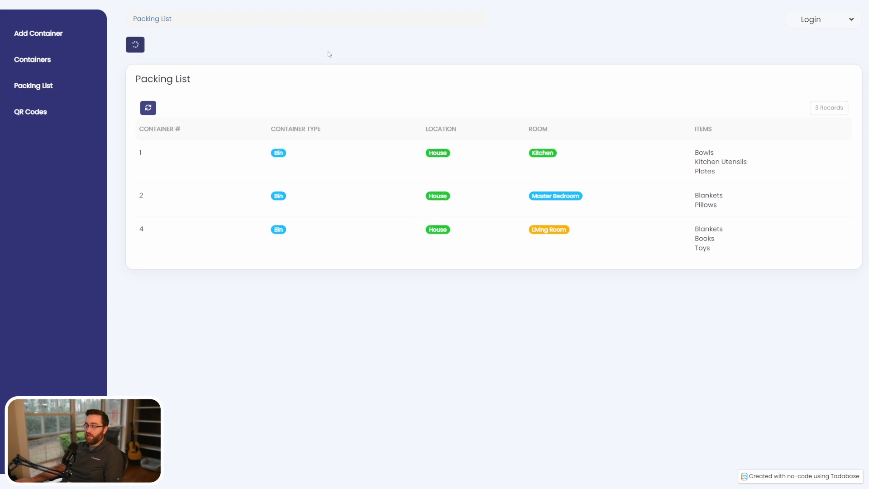
left_click(451, 62)
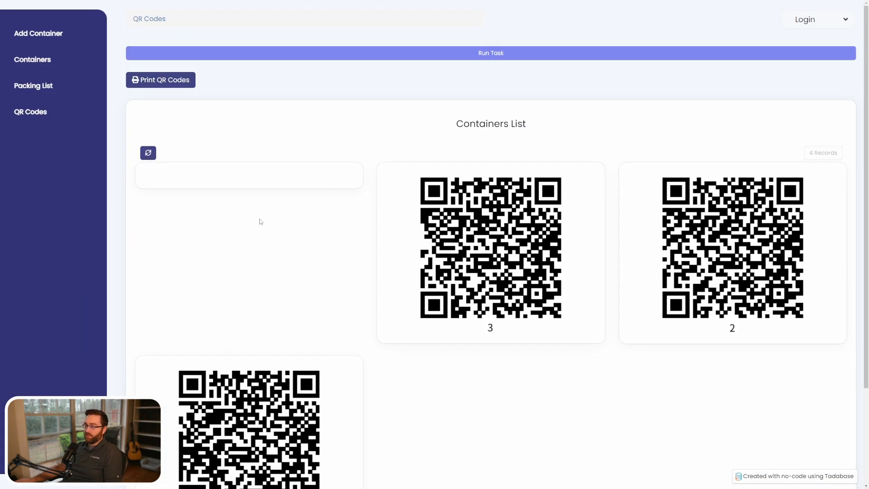
Step: Run the task that generates the missing container QR code, then print the refreshed set of QR codes
left_click(384, 57)
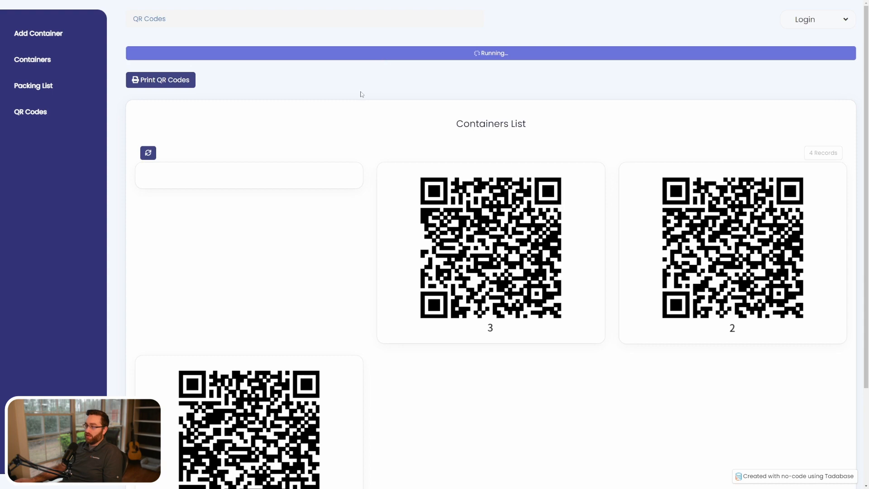
left_click(153, 156)
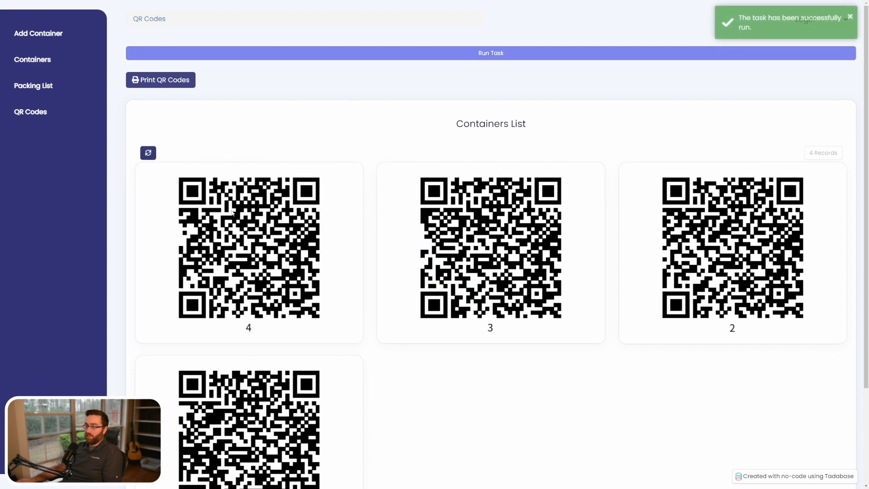
left_click(159, 83)
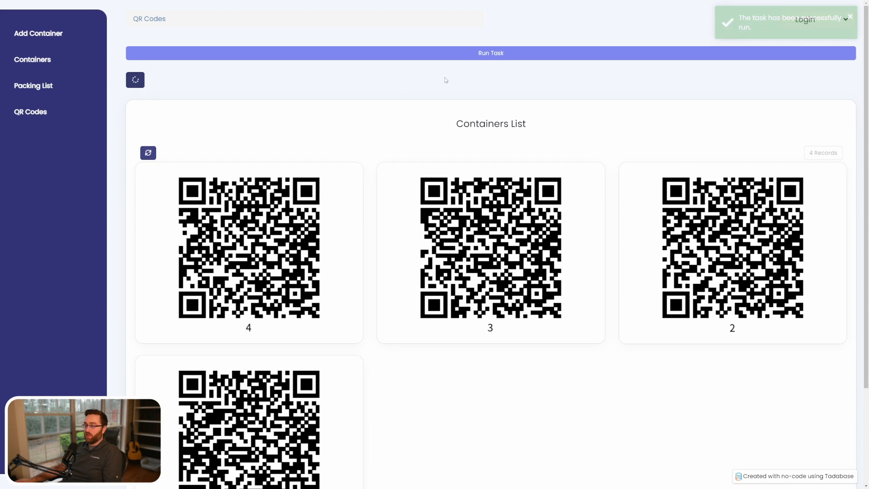
left_click(442, 61)
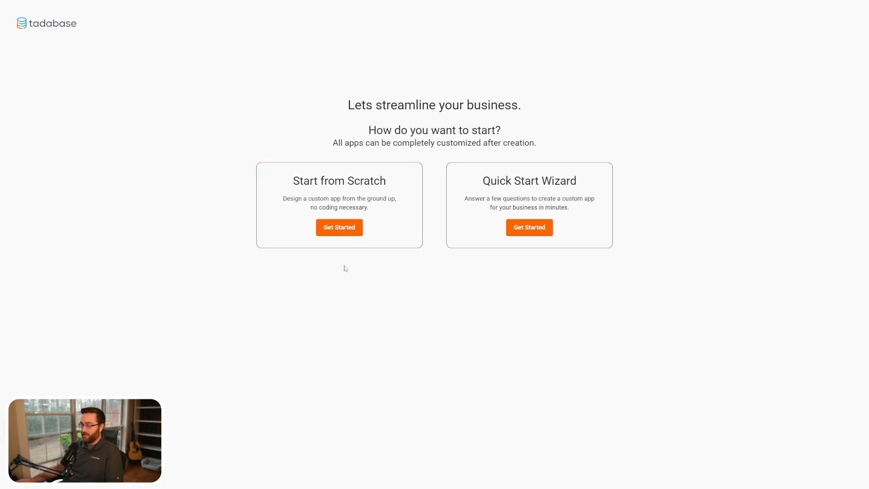
Step: Create a new app from scratch named "Moving & Packing Manager"
left_click(340, 228)
left_click(406, 131)
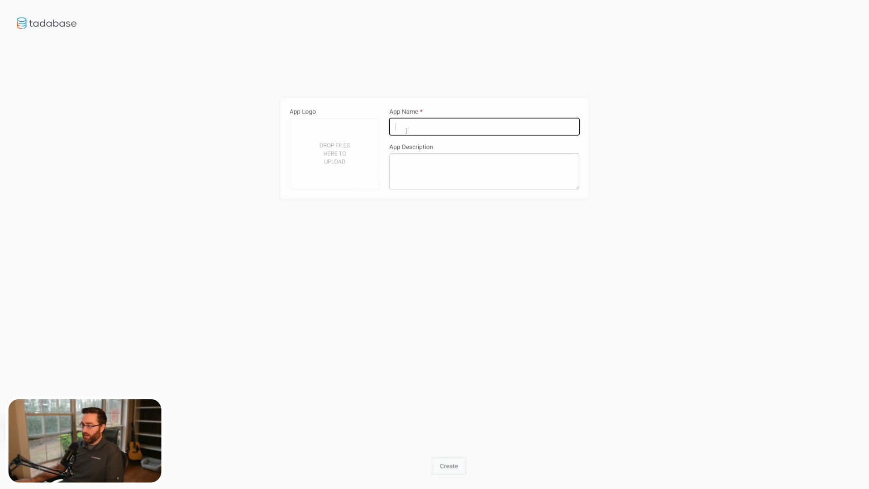
type("Moving a")
key("BackSpace")
type("& Packing Manager")
left_click(440, 468)
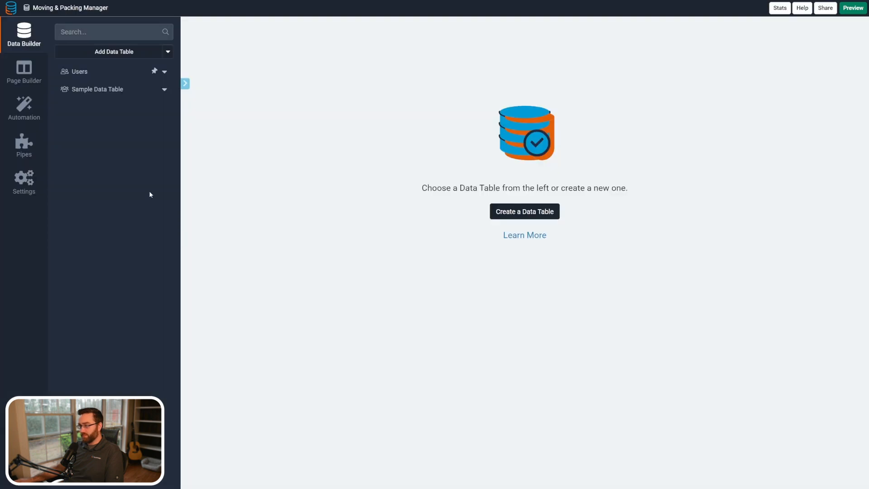
Step: Permanently delete the Sample Data Table from the app, entering "Delete" as the confirmation
left_click(165, 90)
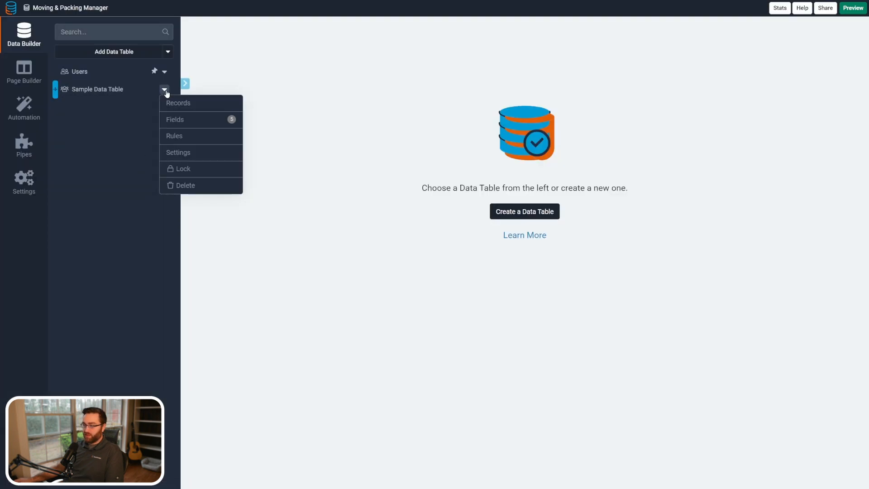
left_click(197, 190)
scroll(238, 214, "down", 3)
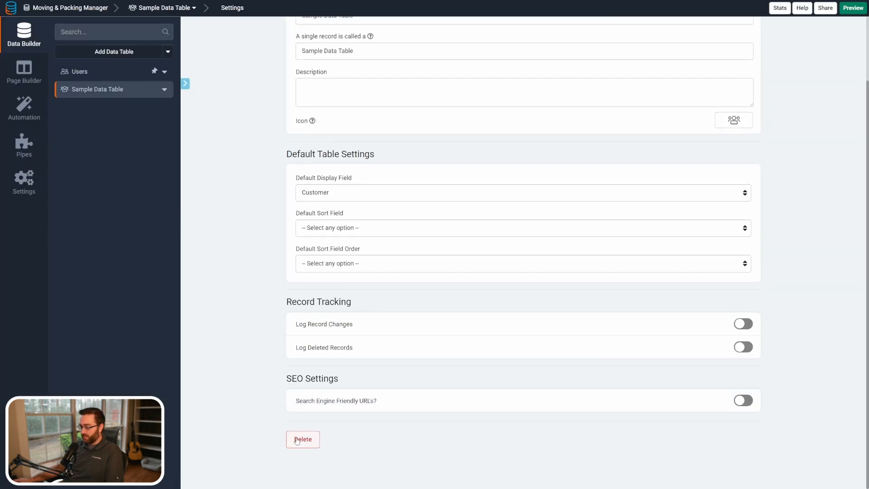
left_click(301, 439)
left_click(372, 246)
type("Dee")
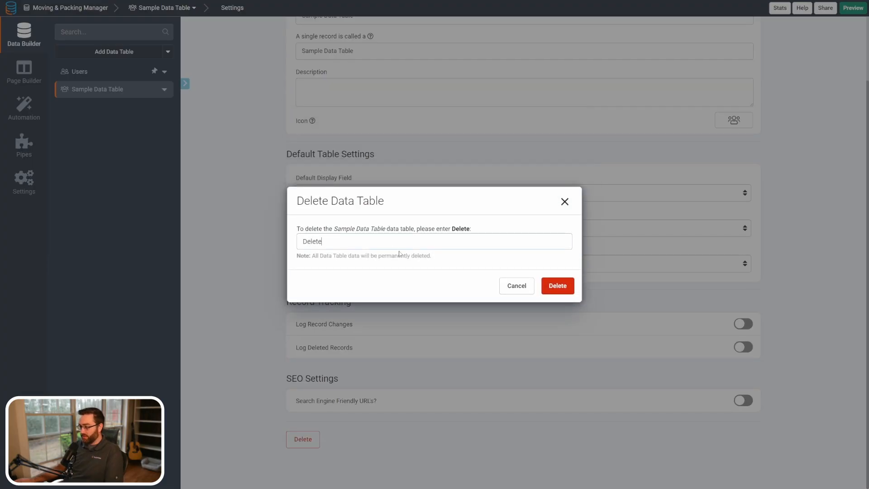
left_click(560, 288)
Step: Delete the Sample Page from the Default Layout in the Page Builder
left_click(36, 75)
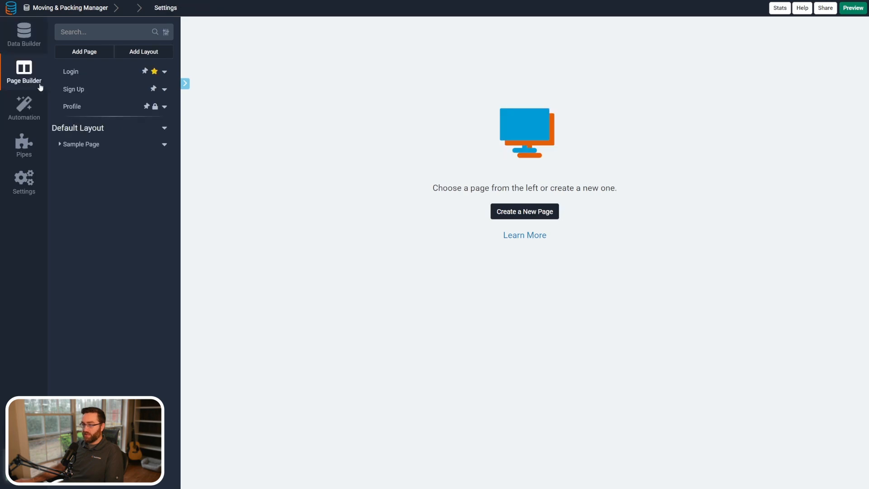
left_click(77, 143)
left_click(165, 157)
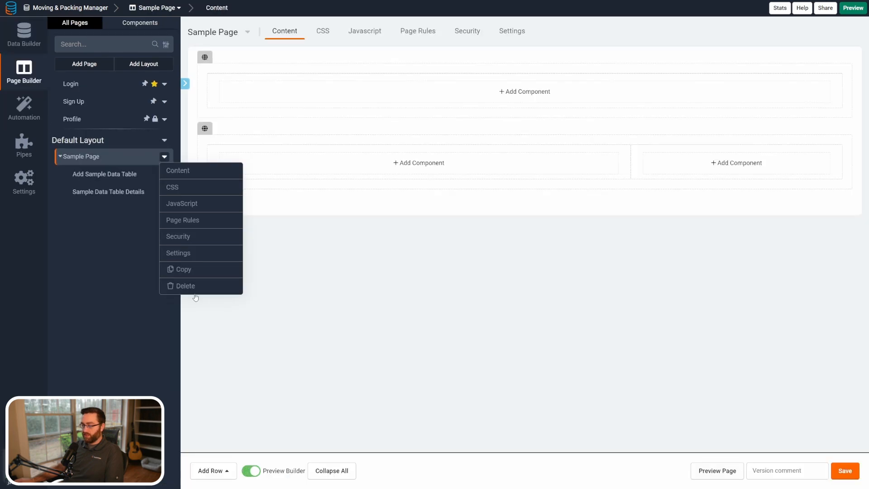
left_click(212, 287)
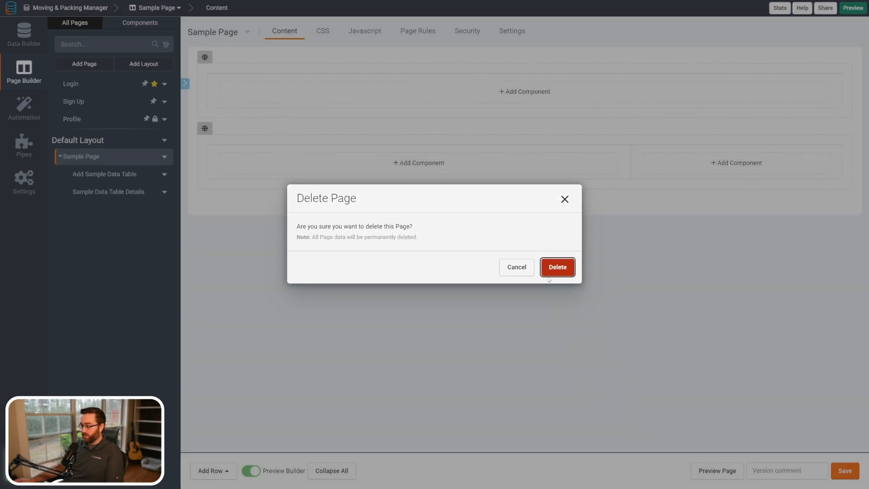
left_click(549, 279)
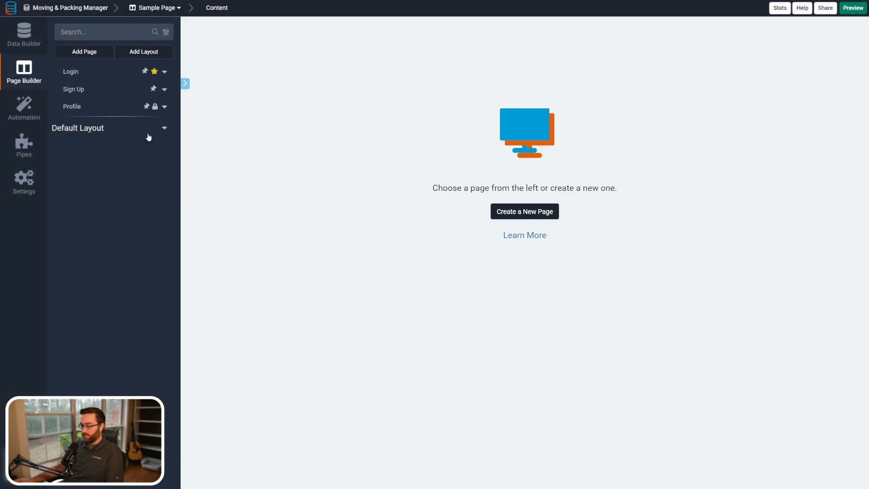
Step: Create a new data table named "Containers" in the Data Builder
left_click(27, 37)
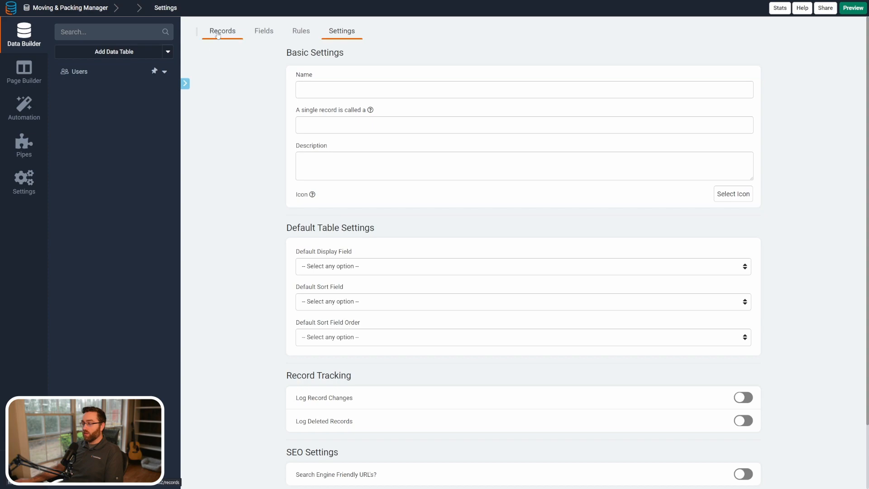
left_click(117, 54)
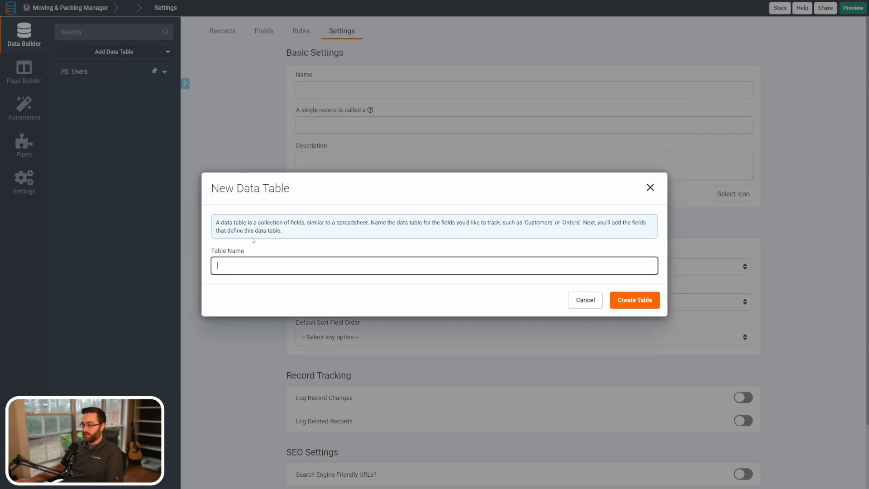
type("Containers")
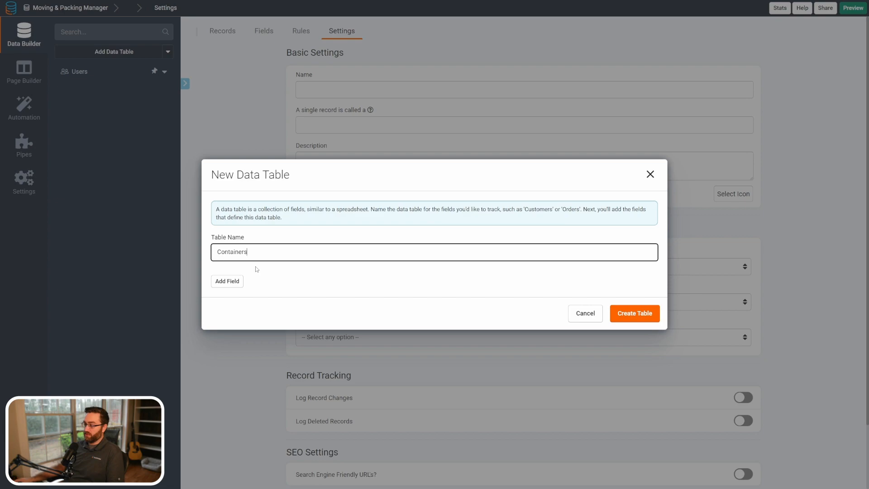
left_click(622, 319)
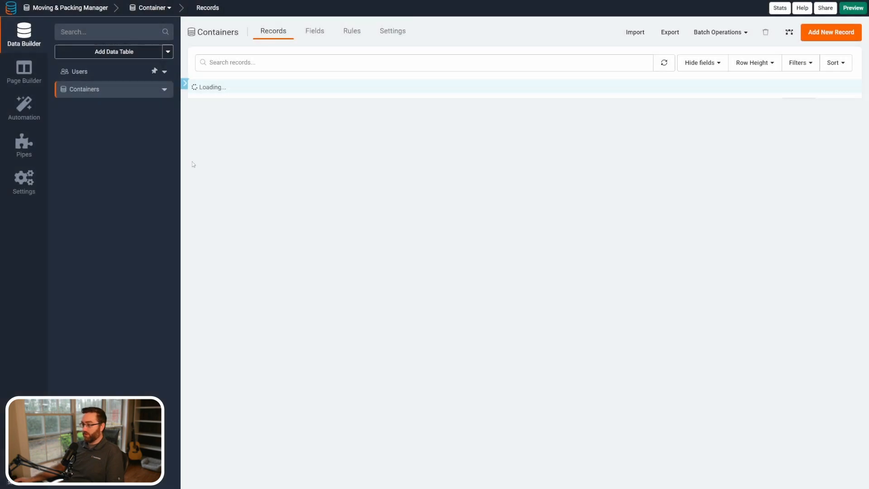
Step: Add another data table named "Items"
left_click(111, 53)
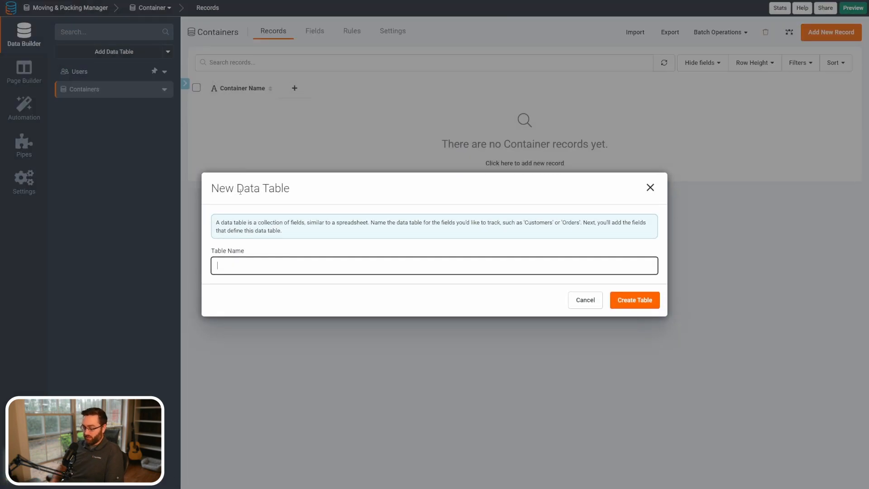
type("Items")
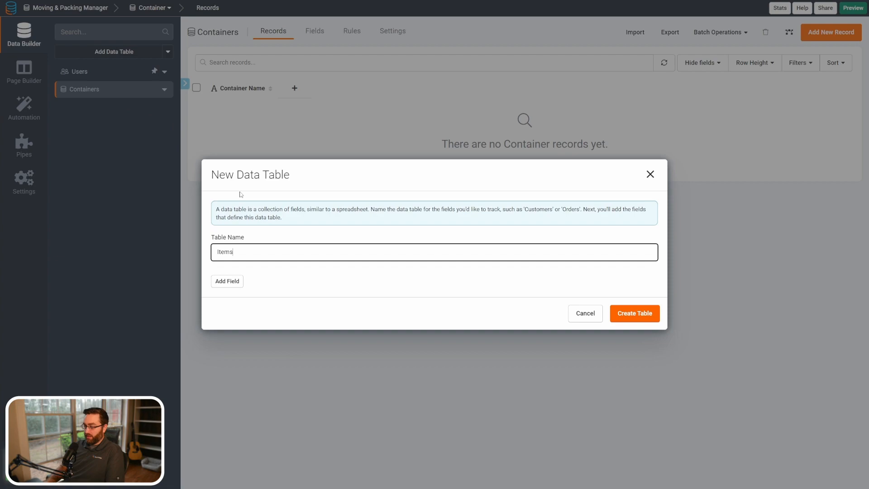
left_click(636, 313)
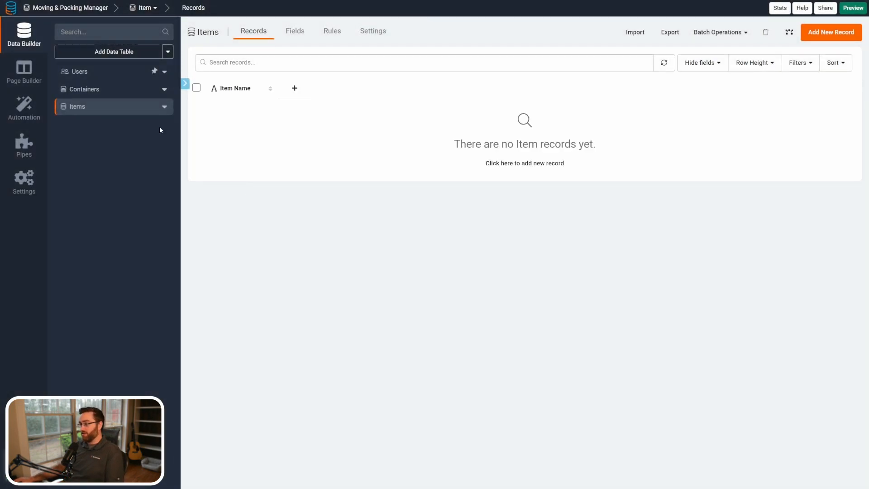
Step: Add a Number field named "Container #" to the Containers table
left_click(90, 93)
left_click(315, 32)
mouse_move(311, 63)
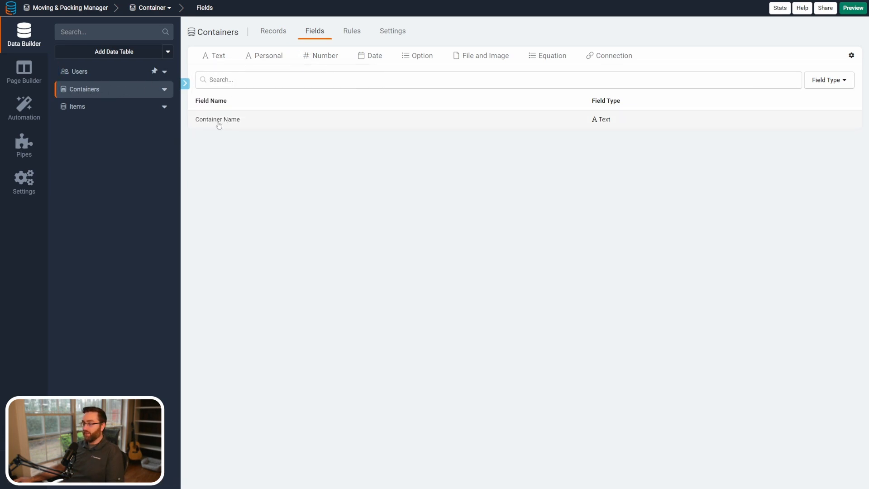
left_click(324, 73)
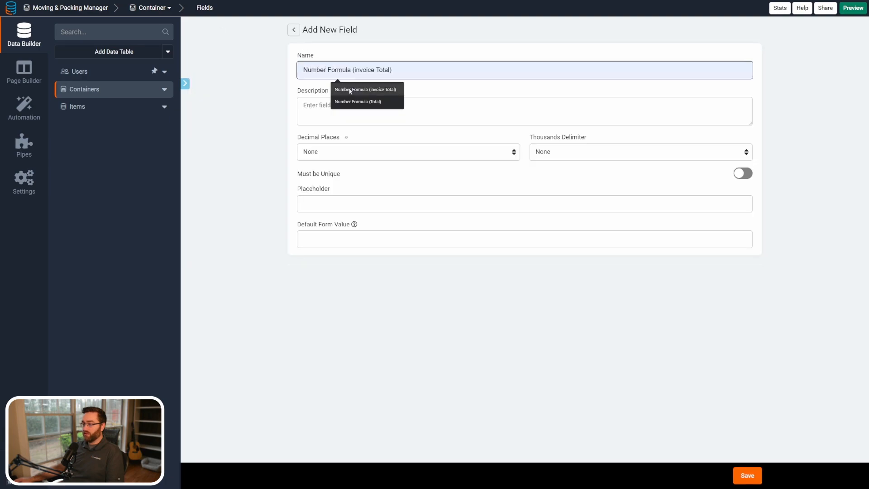
triple_click(364, 70)
type("Container #")
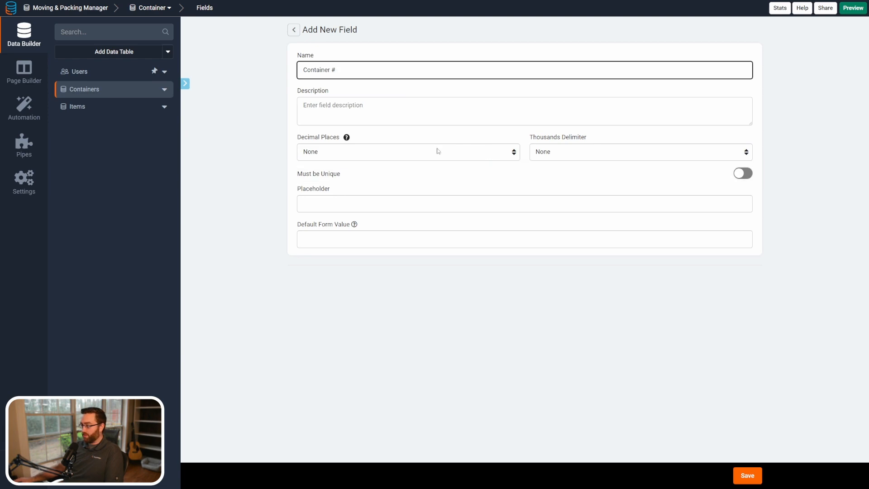
left_click(746, 476)
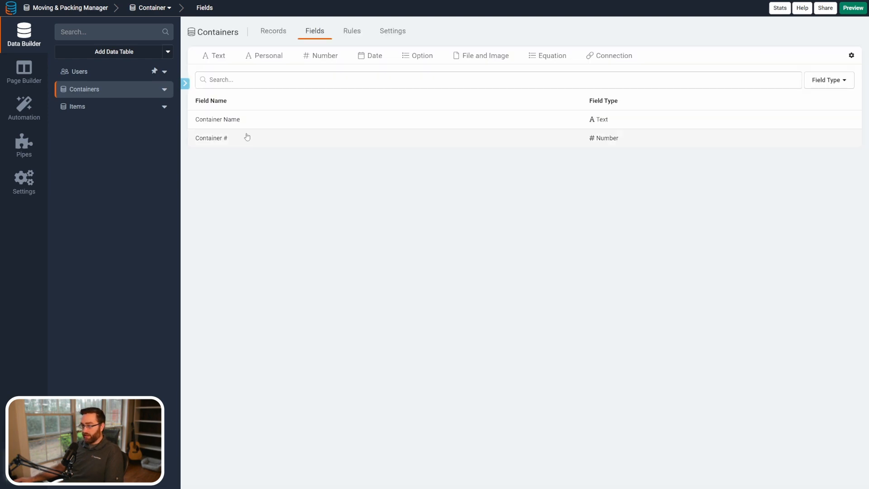
Step: Delete the Container Name field from the Containers table
left_click(248, 120)
left_click(307, 294)
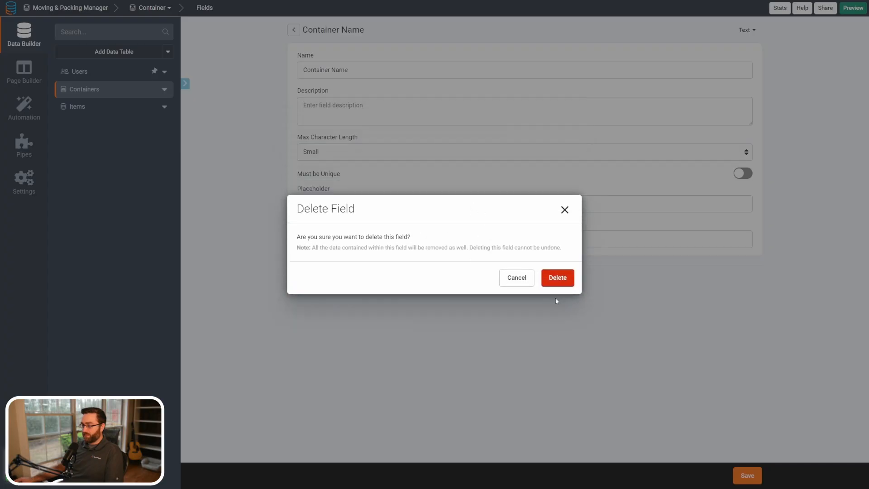
left_click(564, 279)
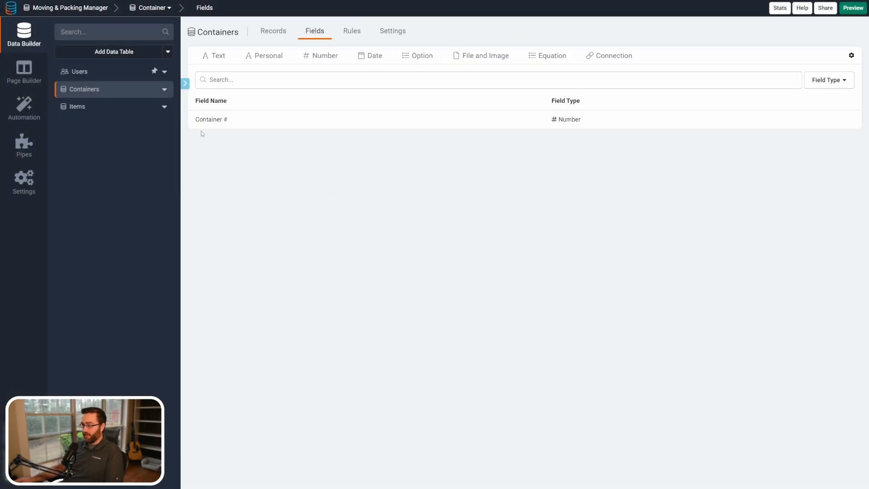
Step: Add a Connection field named "Container #" to the Items table, linking one item to one container with Container # as display field
left_click(130, 108)
left_click(295, 30)
mouse_move(585, 65)
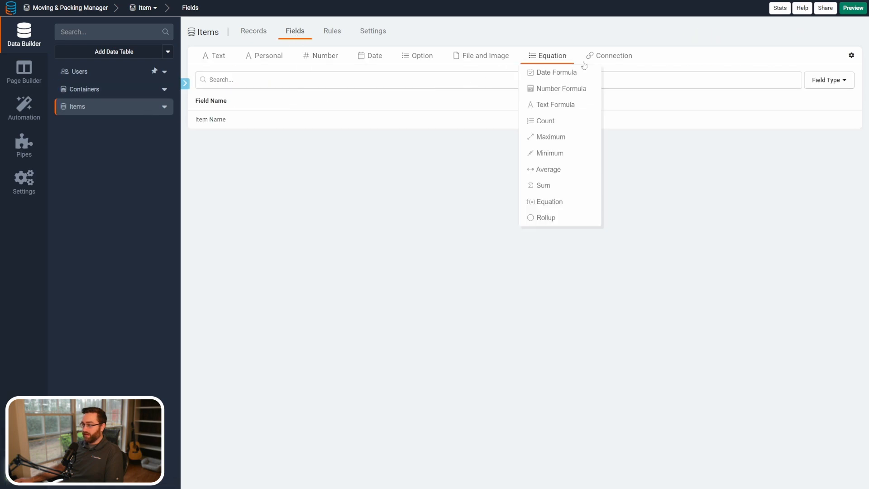
left_click(614, 58)
left_click(360, 70)
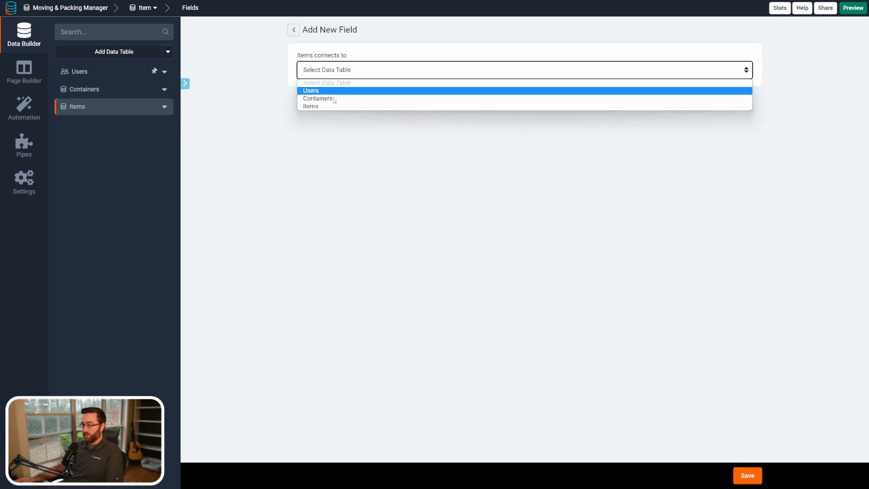
left_click(334, 98)
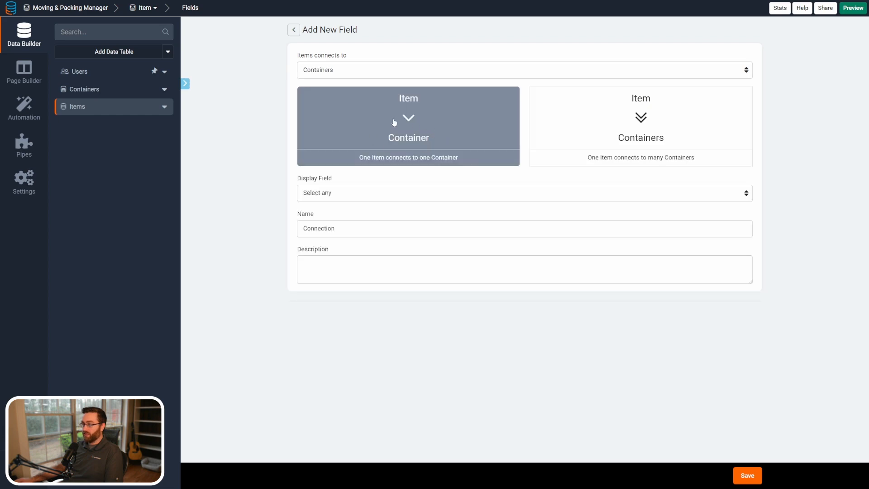
left_click(318, 195)
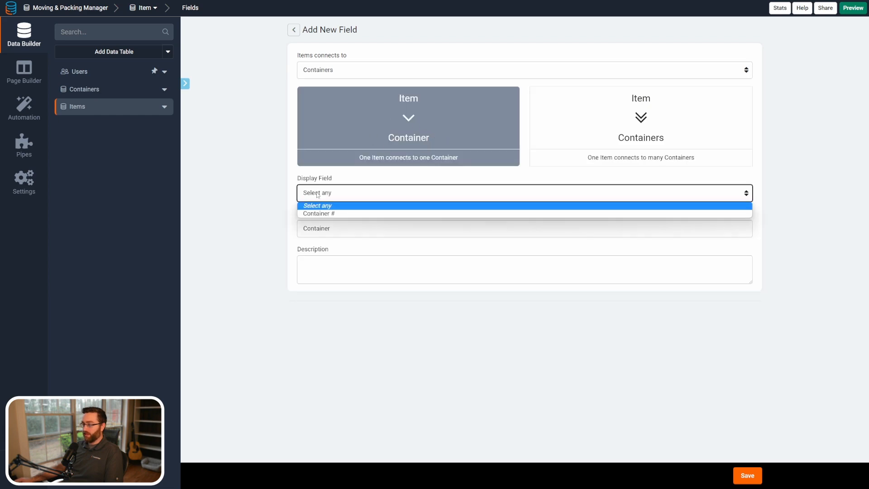
left_click(320, 215)
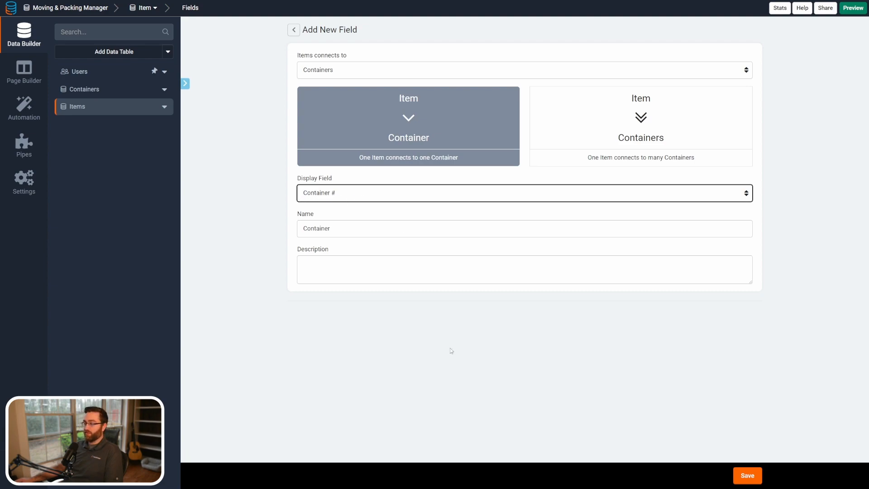
left_click(347, 229)
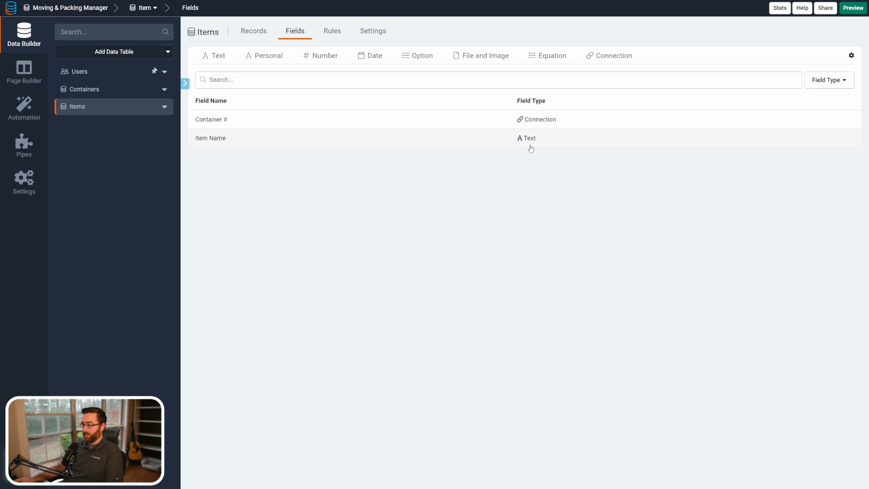
Step: Start a new Radio field in the Containers table and name it "Container Type"
left_click(81, 92)
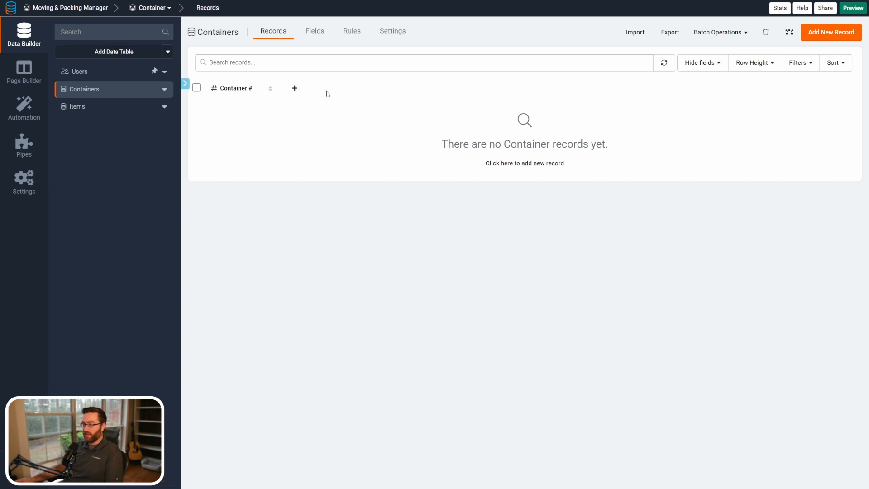
left_click(316, 33)
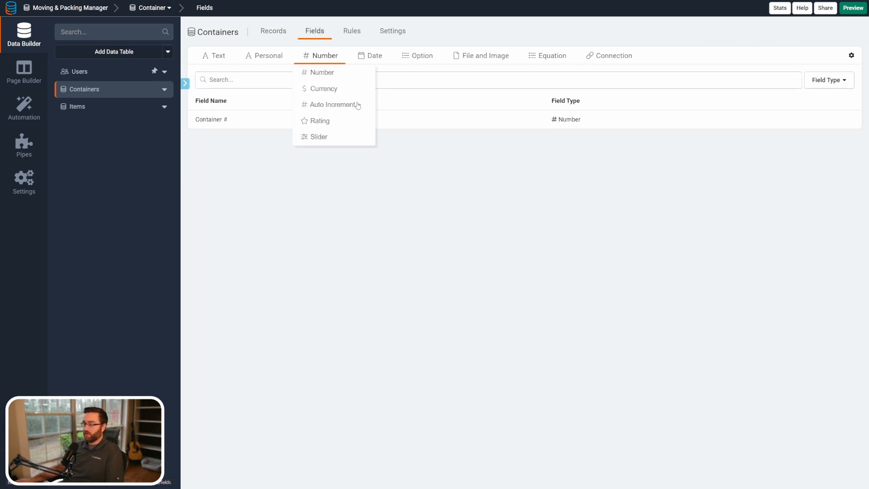
mouse_move(418, 59)
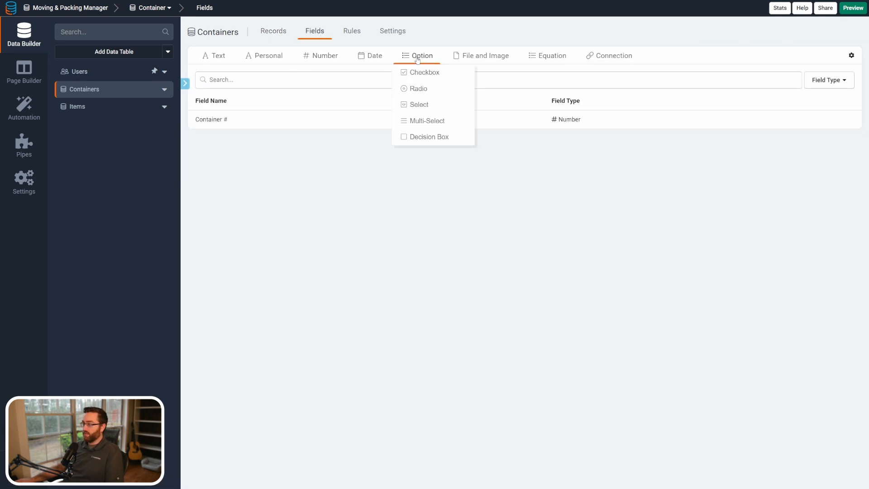
left_click(415, 89)
left_click_drag(321, 70, 307, 70)
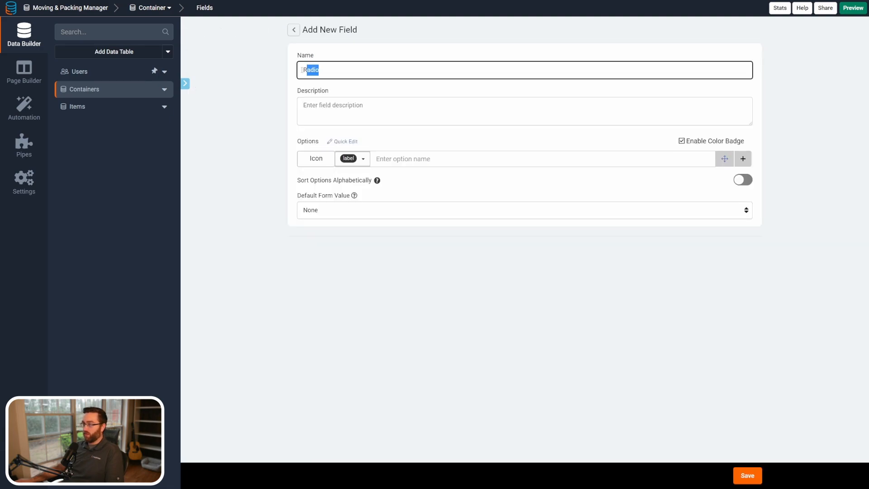
type("Contai")
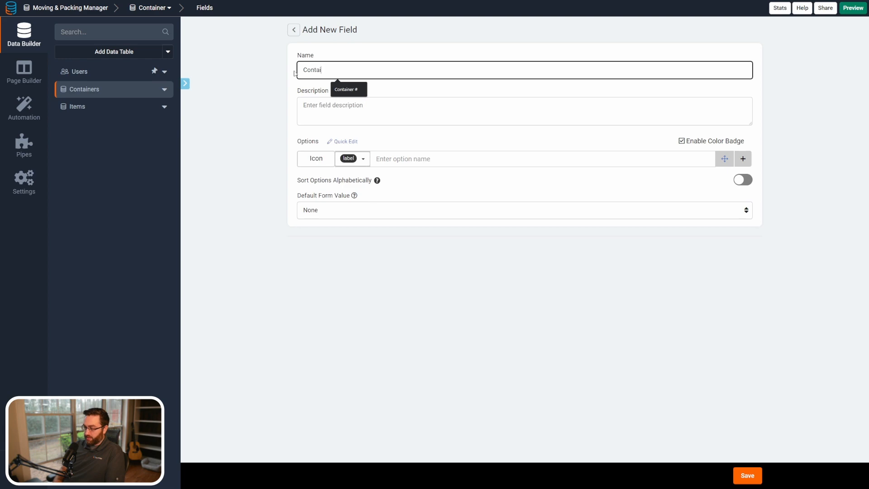
type("ner Type")
Step: Enter Bin, Box and Item as the options of the Container Type field
left_click(417, 153)
type("Bin")
key("Return")
type("Box")
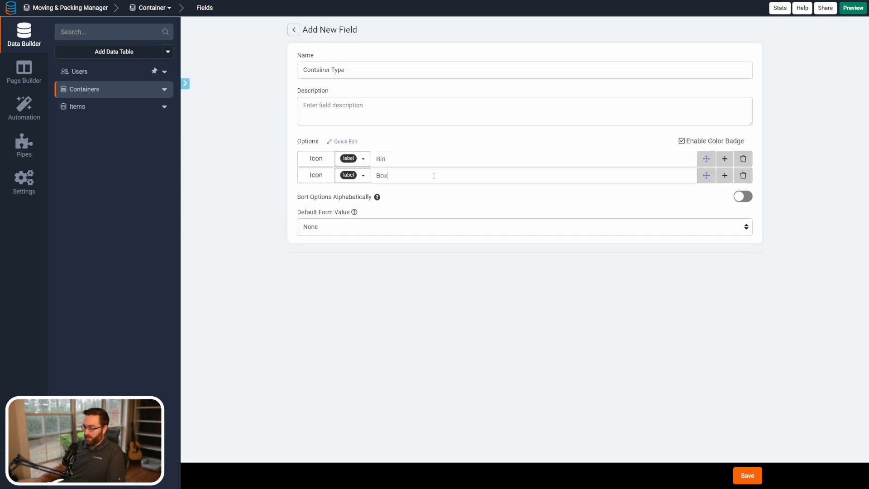
left_click(725, 175)
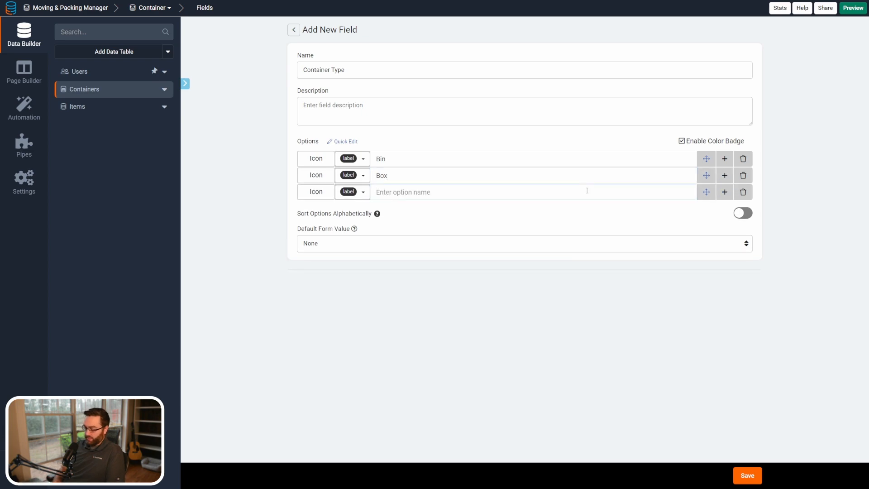
type("Item")
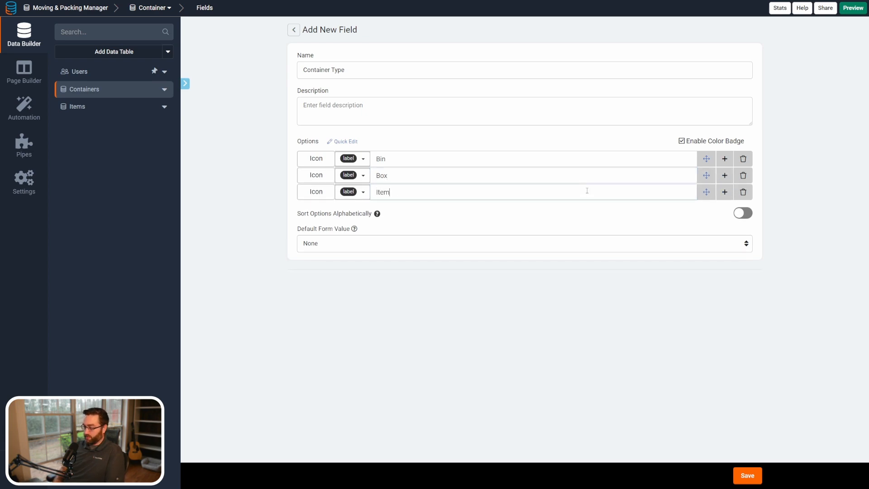
Step: Color the option badges light blue for Bin, green for Box and orange for Item, and save the Container Type field
left_click(362, 182)
left_click(377, 181)
left_click(360, 176)
left_click(362, 196)
left_click(360, 192)
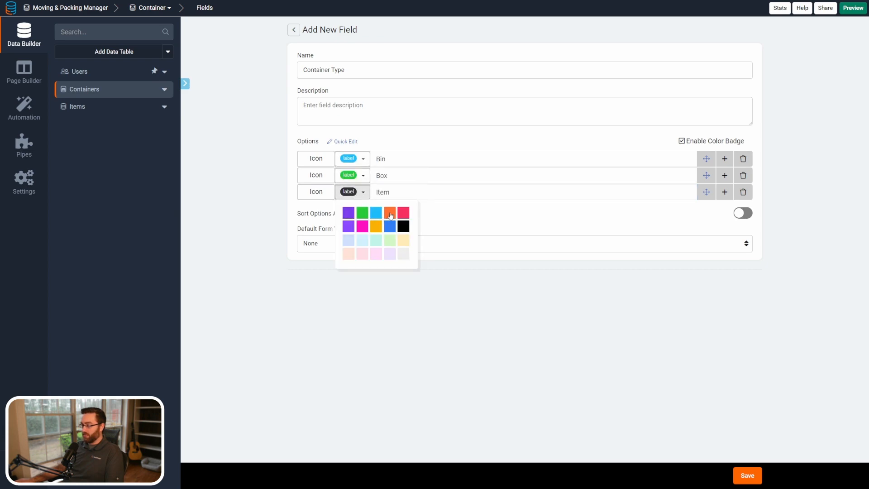
left_click(390, 213)
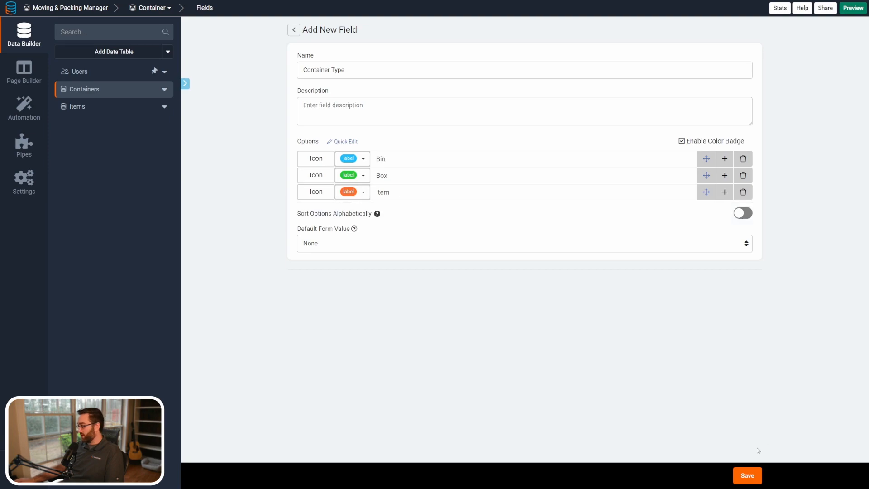
left_click(748, 476)
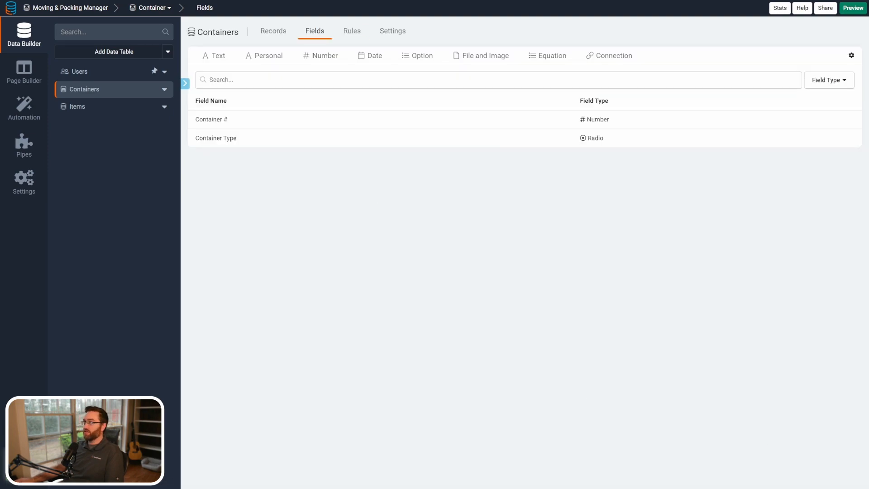
Step: Set up another Radio field in Containers named "Location" with the options House and Storage Unit
mouse_move(418, 56)
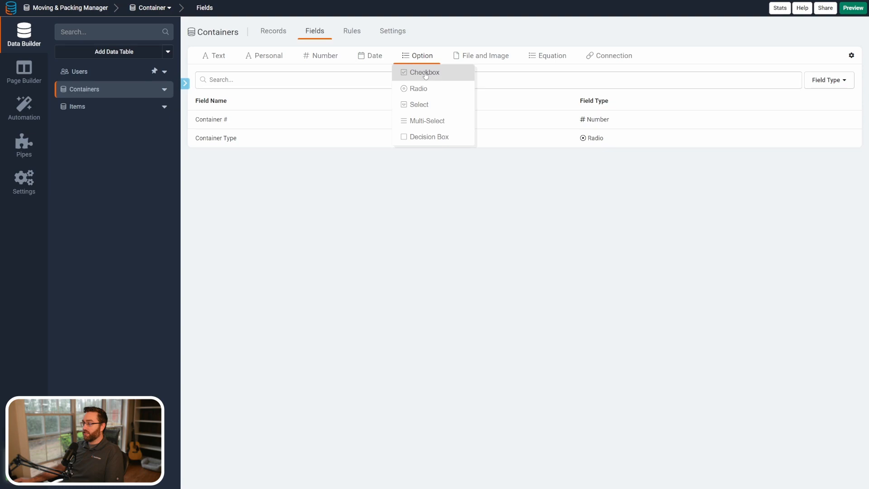
left_click(420, 90)
left_click_drag(324, 76, 281, 64)
type("Location")
left_click(424, 159)
type("House")
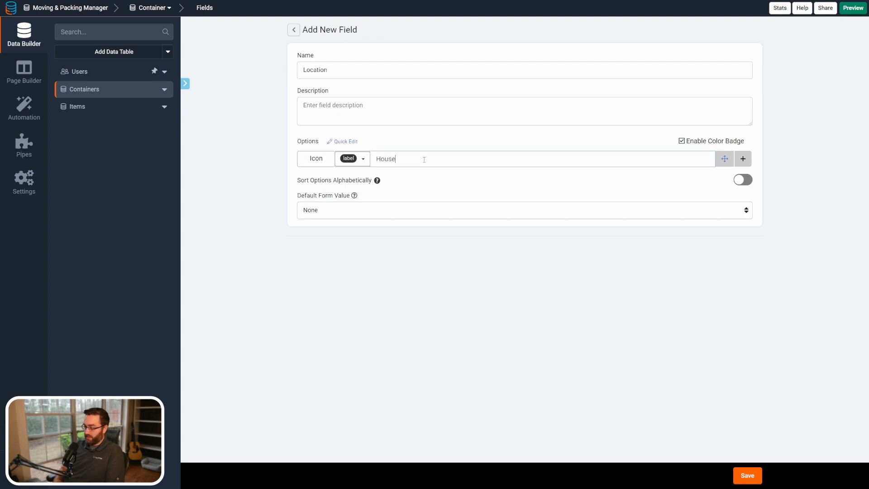
left_click(742, 158)
type("Storage")
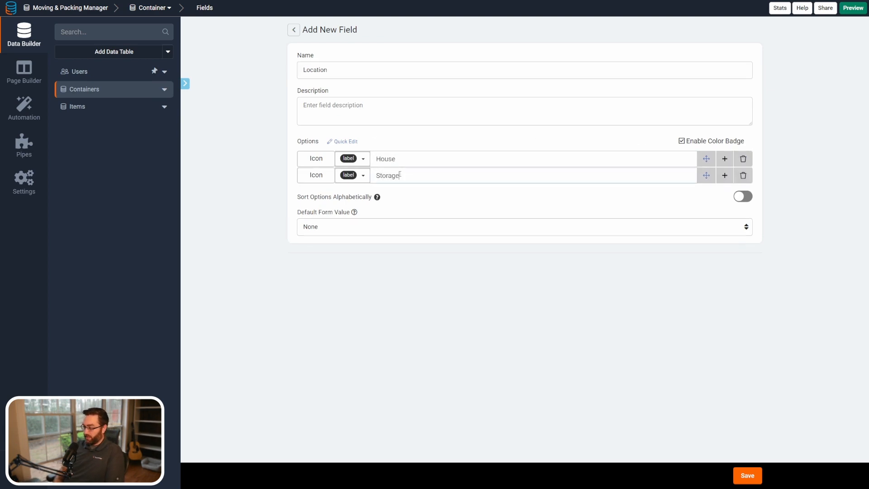
type(" Unit")
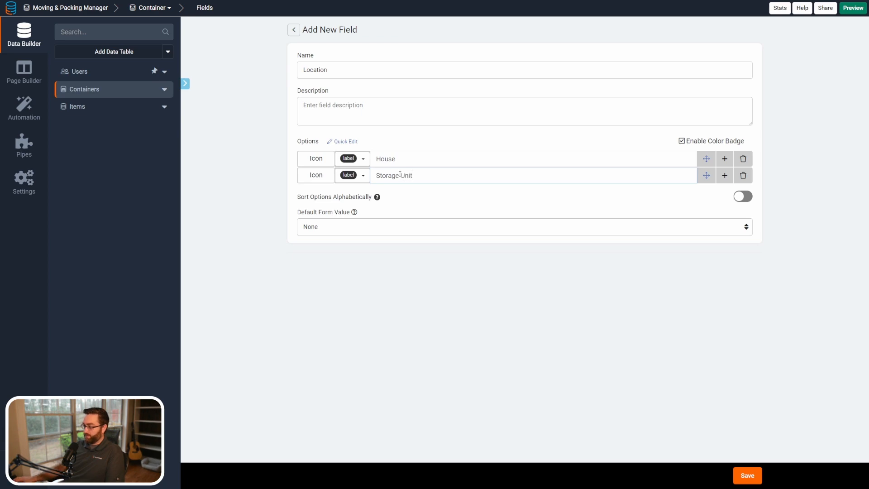
Step: Color the House badge green and the Storage Unit badge light blue, and save the Location field
left_click(358, 158)
left_click(363, 181)
left_click(358, 175)
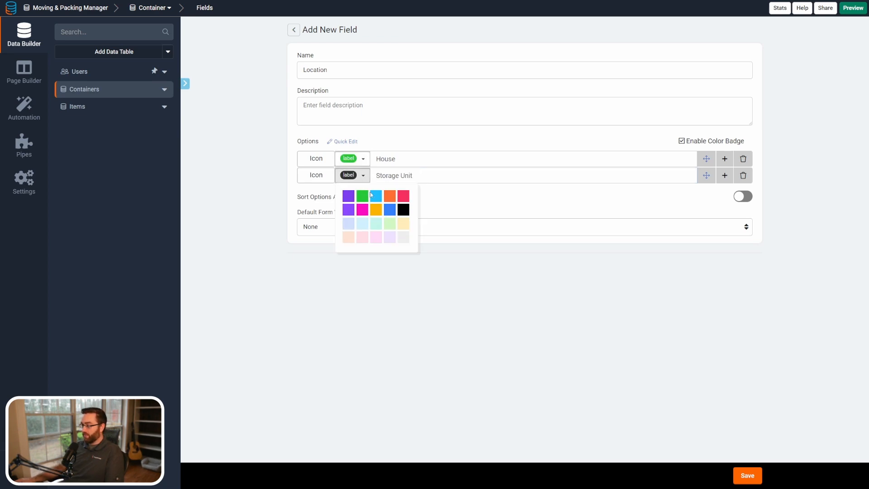
left_click(376, 196)
left_click(742, 478)
Step: Start a third Radio field in the Containers table and name it "Room"
mouse_move(417, 57)
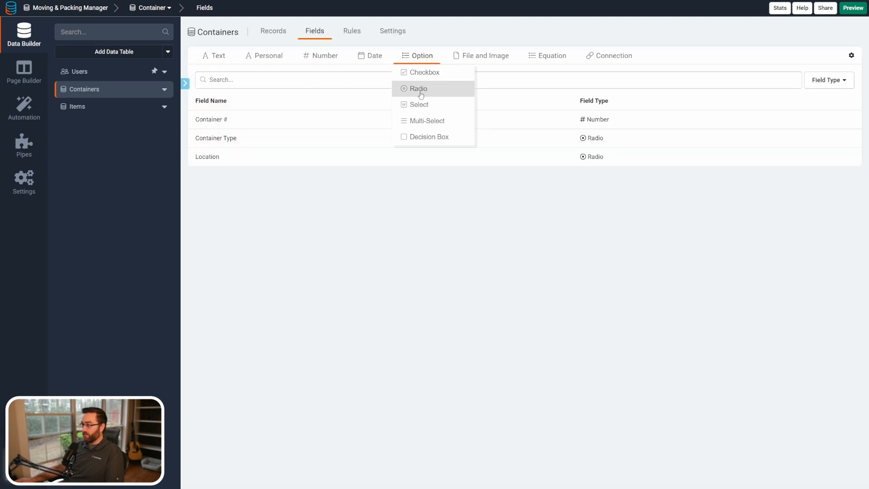
left_click(419, 89)
left_click_drag(329, 76, 294, 74)
key("BackSpace")
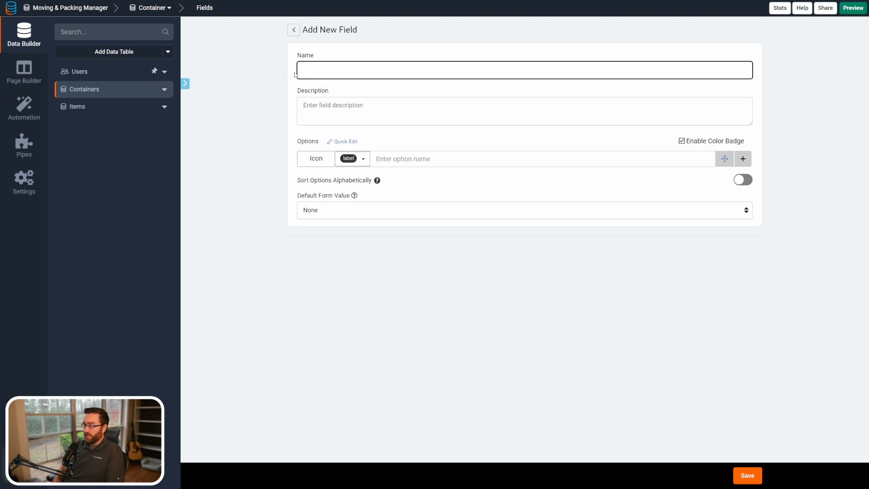
type("Room")
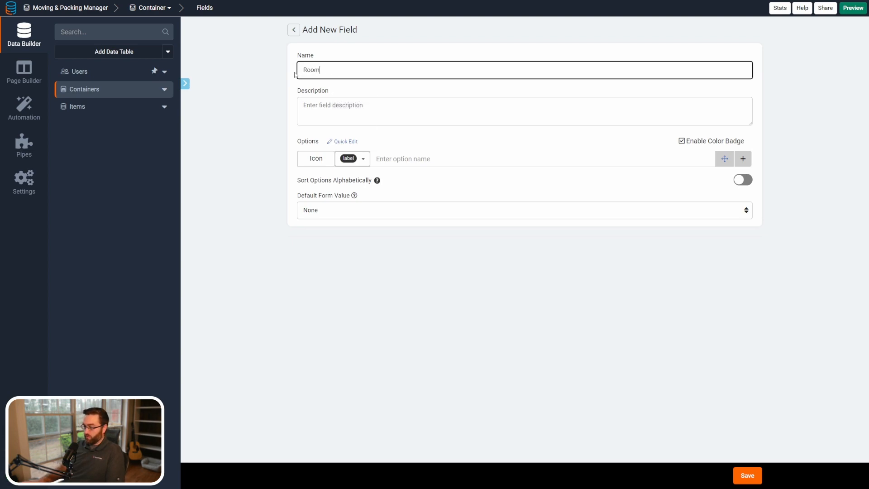
Step: Bulk-enter the Room options Garage, Kitchen, Master Bedroom, Bedroom 1, Bedroom 2, Living Room and Misc
left_click(352, 144)
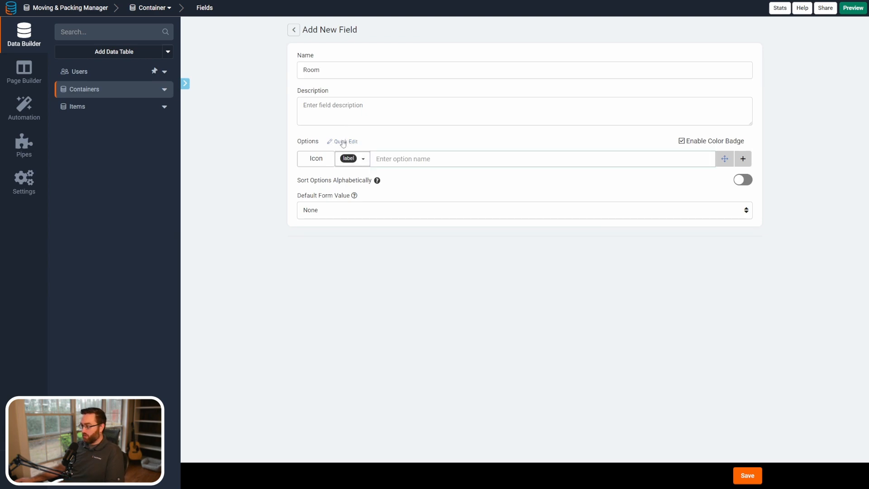
left_click(343, 143)
left_click(369, 172)
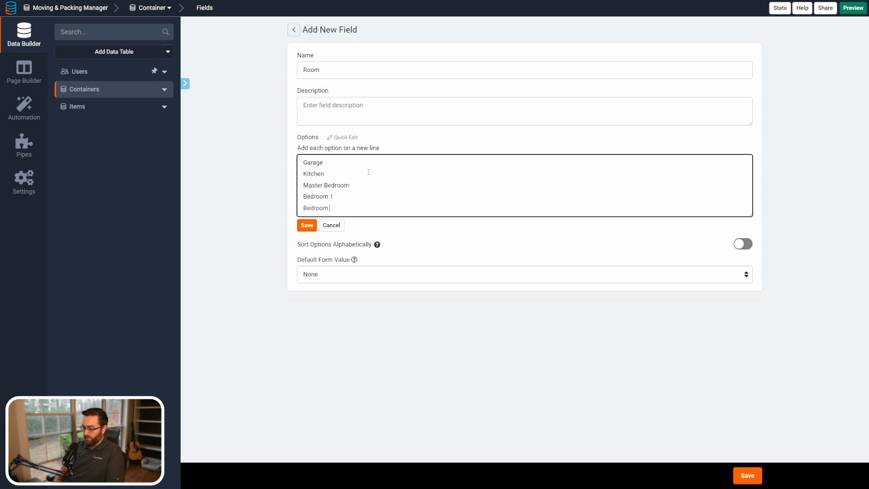
key("Return")
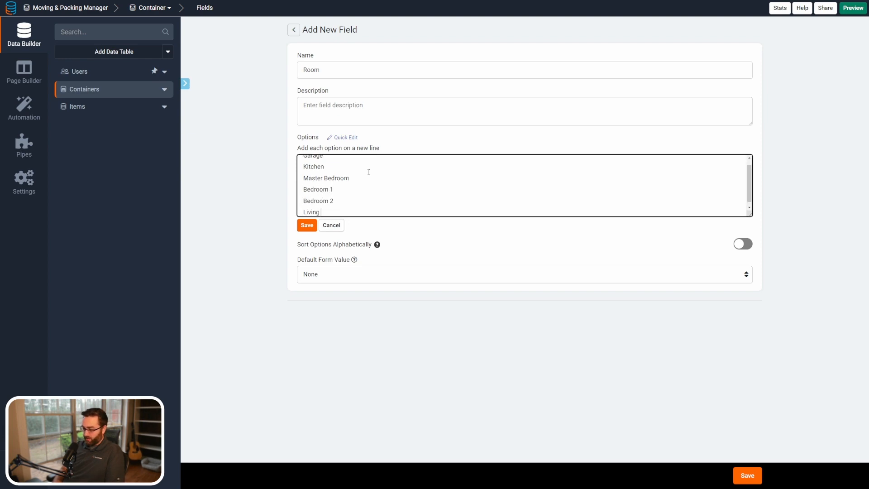
type("Living ROom")
key("BackSpace")
key("BackSpace")
key("Return")
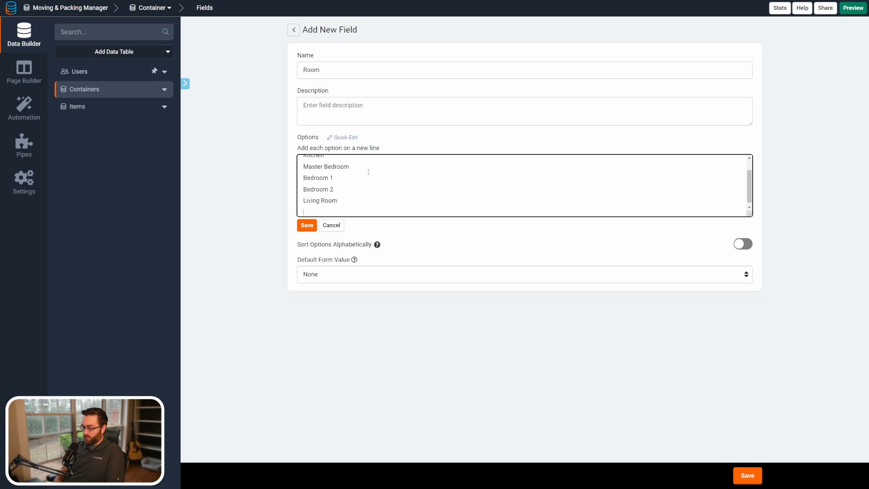
scroll(368, 172, "up", 1)
scroll(345, 206, "down", 1)
type("Misc.")
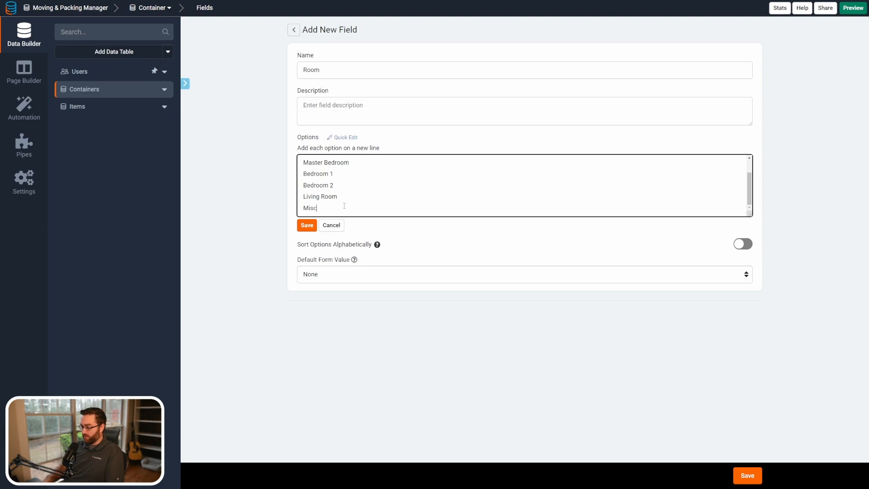
scroll(345, 206, "up", 1)
scroll(305, 190, "down", 1)
left_click(307, 225)
Step: Color the Room option badges purple for Garage, green for Kitchen, light blue for Master Bedroom and orange for Bedroom 1
left_click(349, 160)
left_click(351, 182)
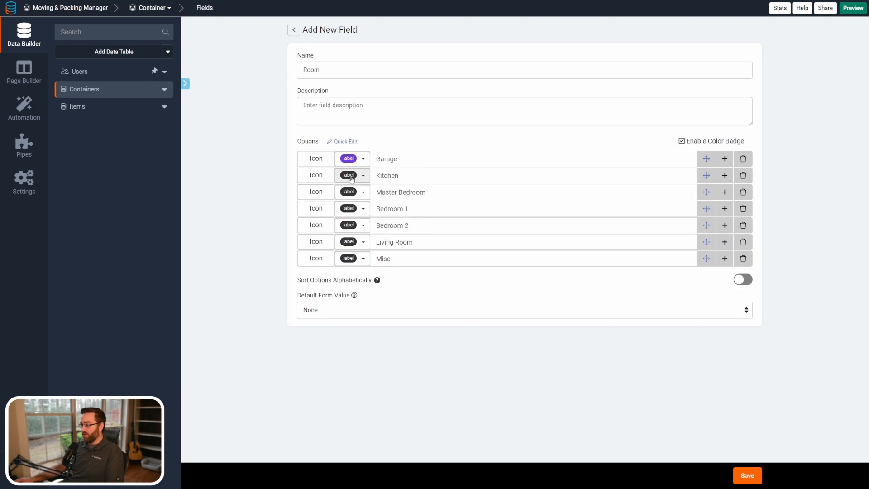
left_click(349, 175)
left_click(361, 198)
left_click(351, 196)
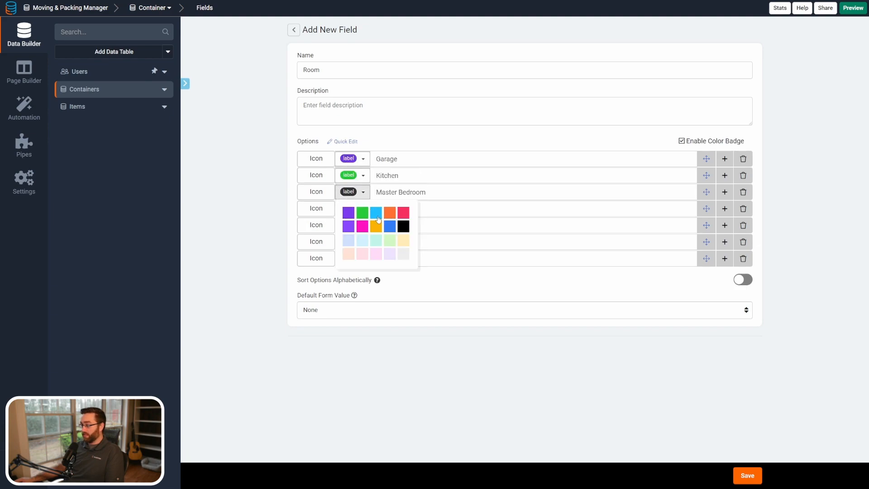
left_click(373, 211)
left_click(349, 208)
left_click(384, 227)
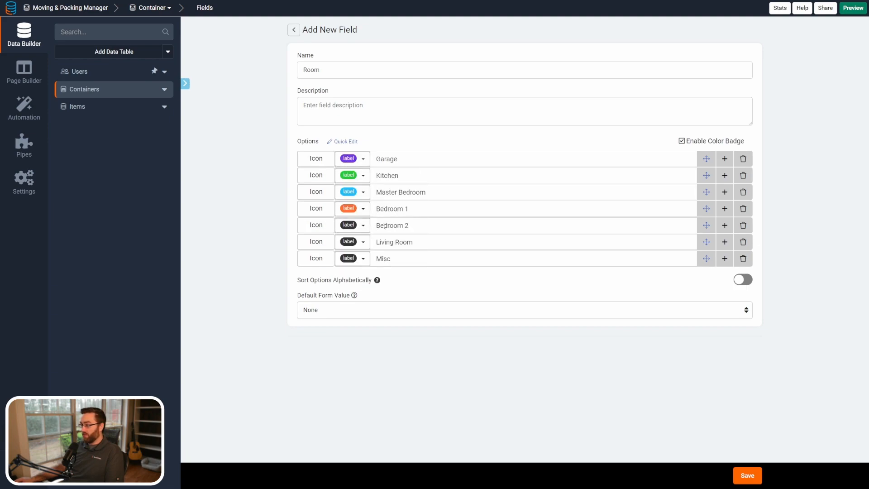
Step: Color the Bedroom 2 badge red and the Living Room badge yellow, and save the Room field
left_click(350, 225)
left_click(405, 248)
left_click(351, 241)
left_click(376, 276)
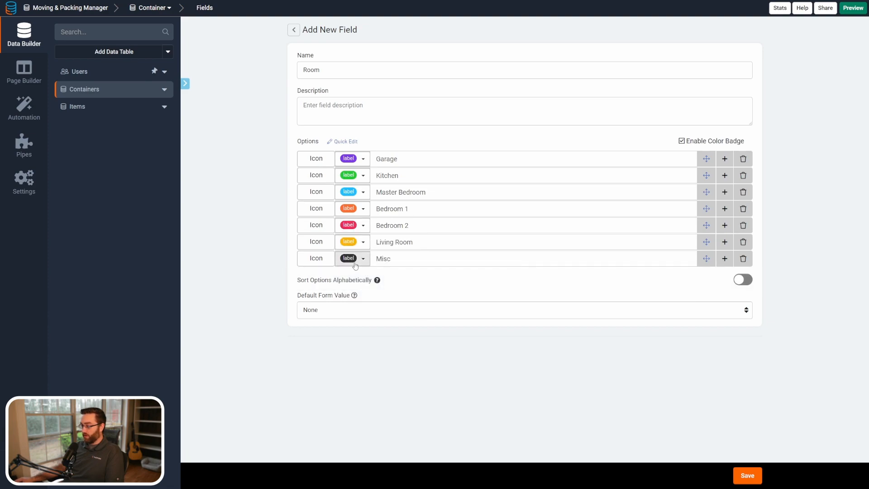
left_click(356, 261)
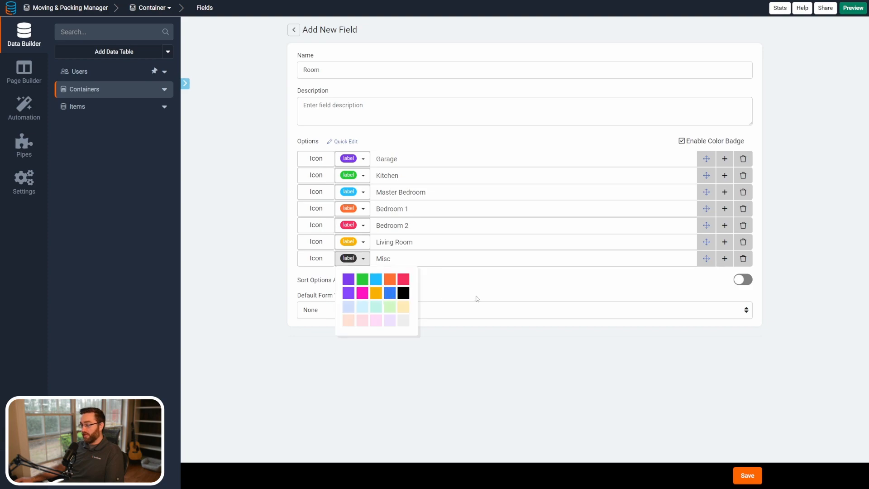
left_click(470, 278)
left_click(749, 479)
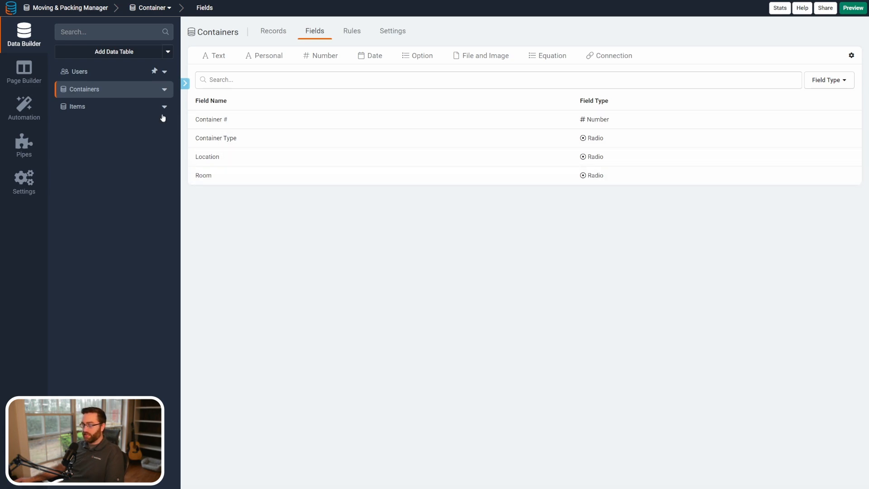
Step: Start a Rollup field in the Containers table based on Items (Container #) with the Concatenate function
left_click(89, 110)
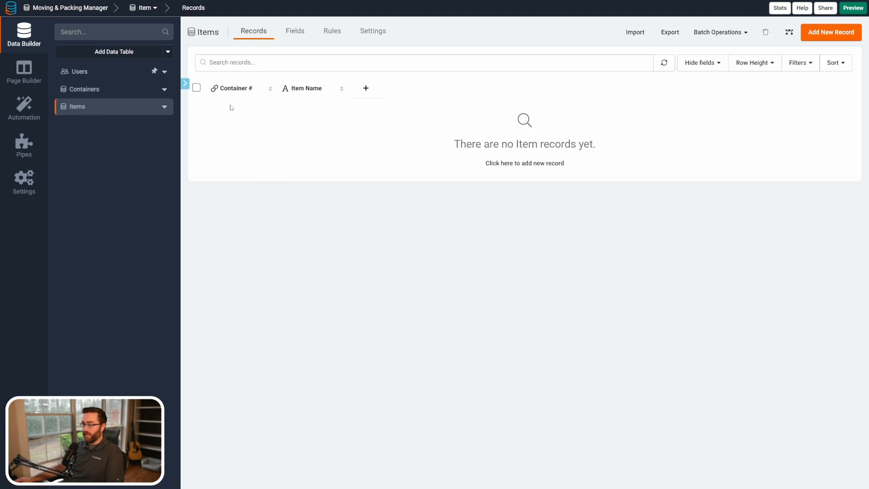
left_click(115, 94)
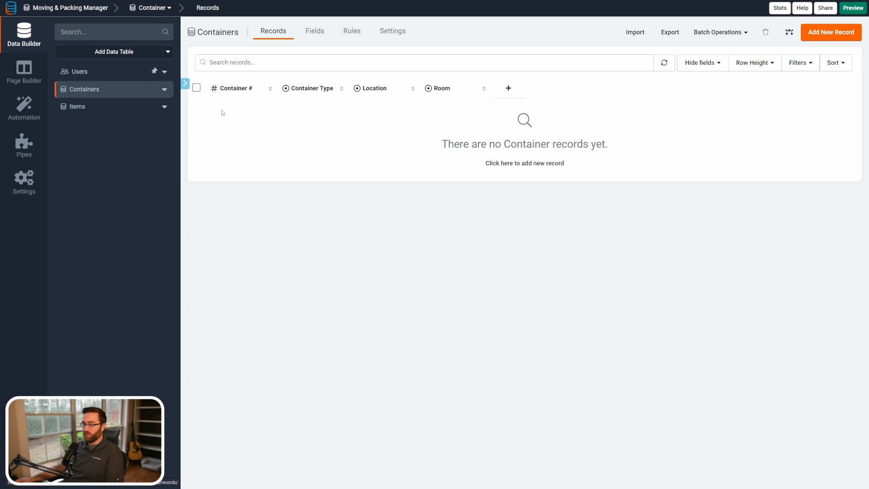
left_click(312, 30)
mouse_move(548, 55)
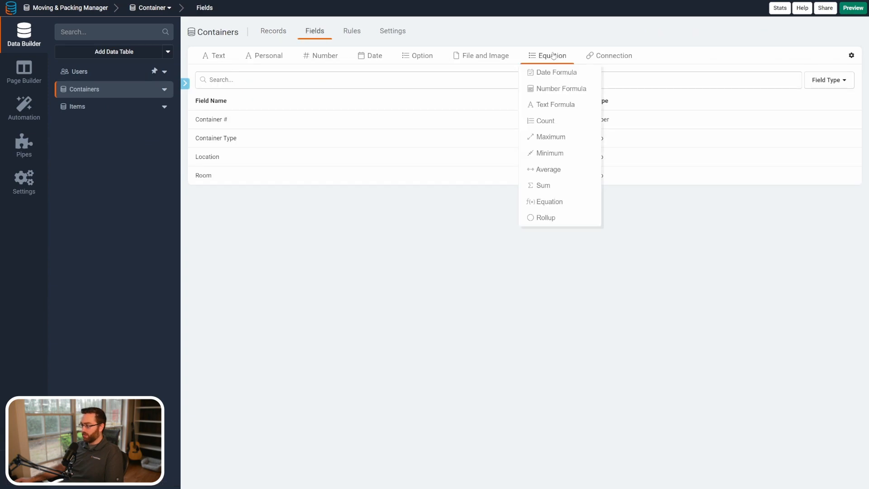
left_click(549, 218)
left_click(343, 152)
left_click(322, 174)
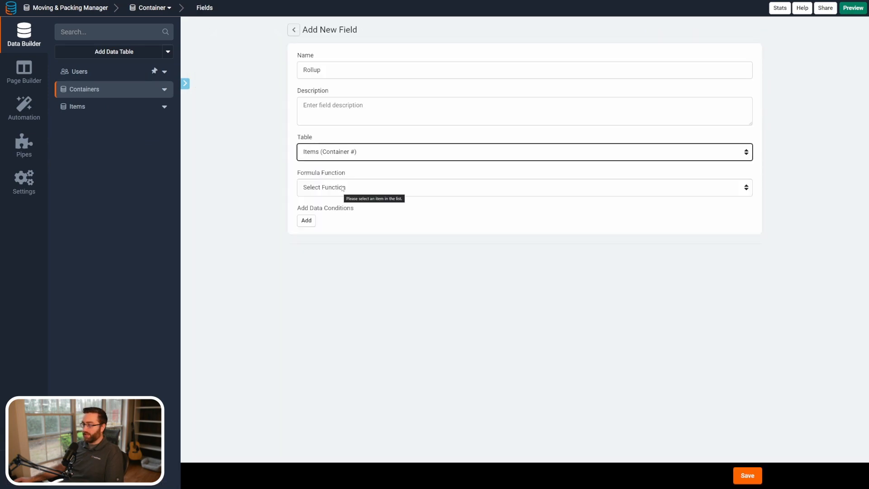
left_click(339, 188)
left_click(326, 256)
Step: Name the rollup field "Items", concatenate the Item Name values with a comma separator, and save the field
double_click(322, 69)
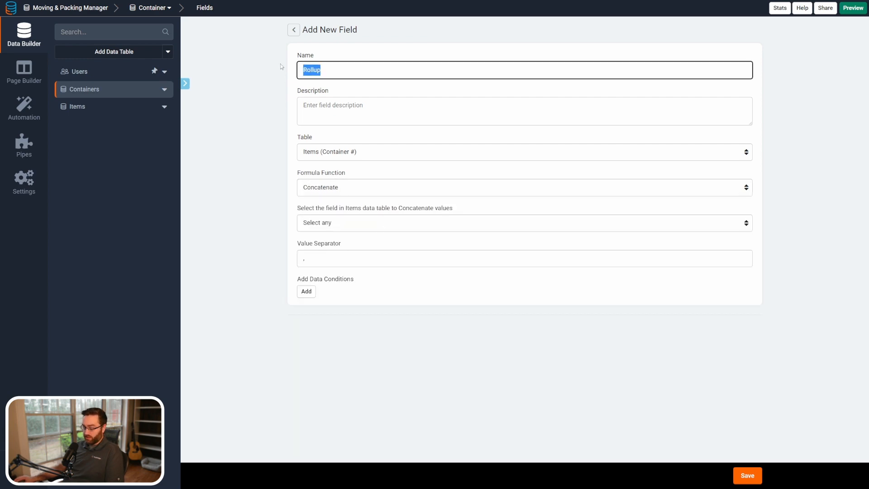
type("Items")
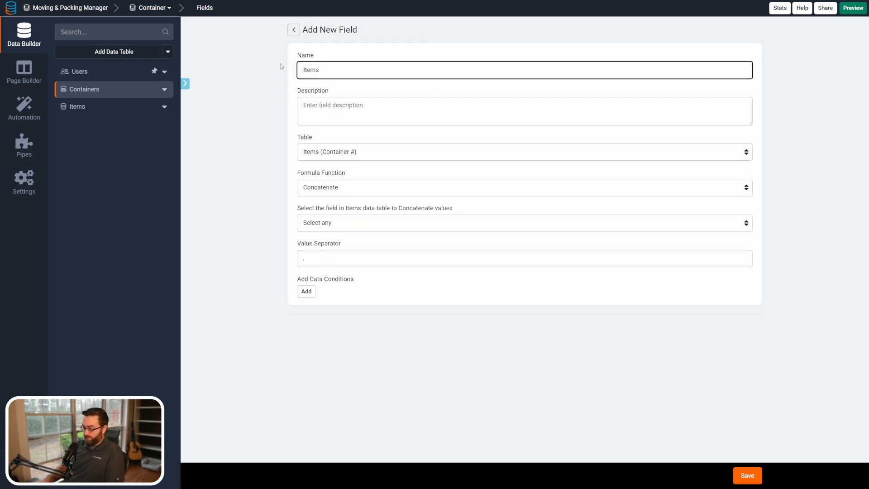
left_click(343, 226)
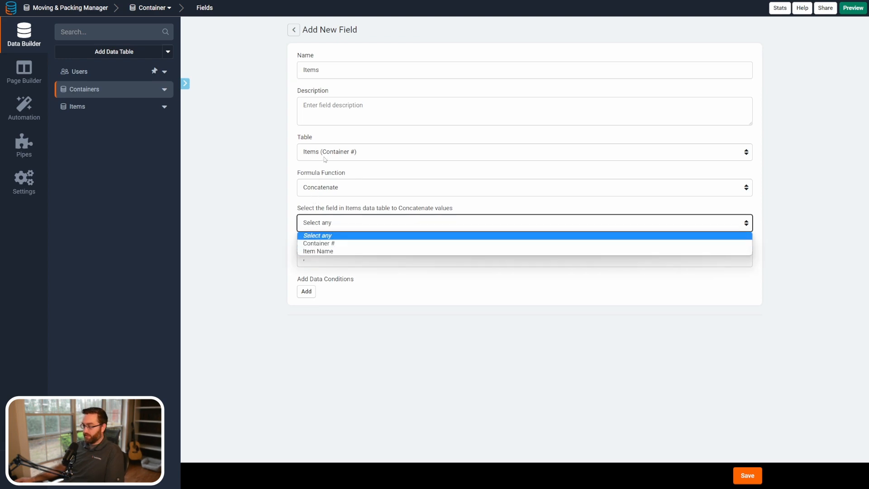
left_click(320, 251)
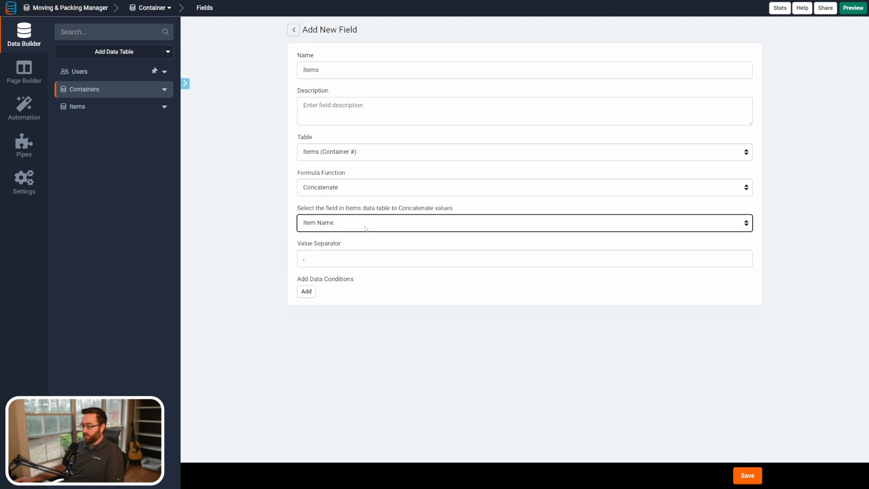
left_click(311, 261)
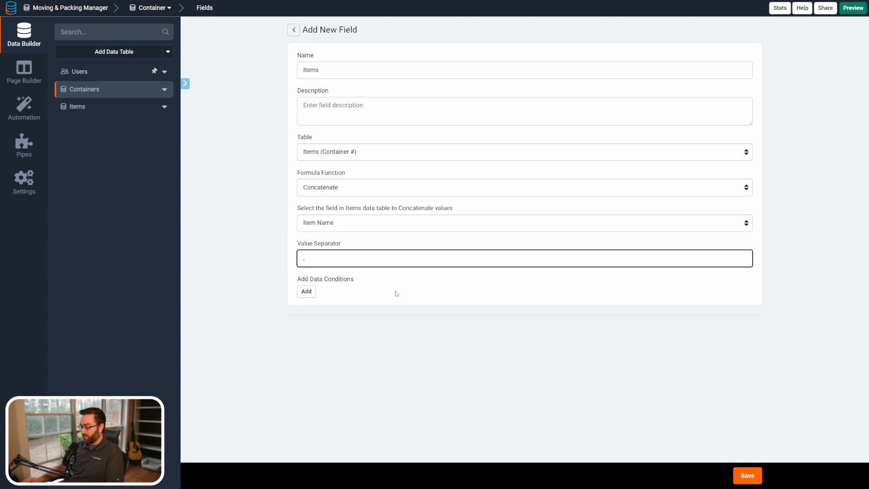
left_click(748, 476)
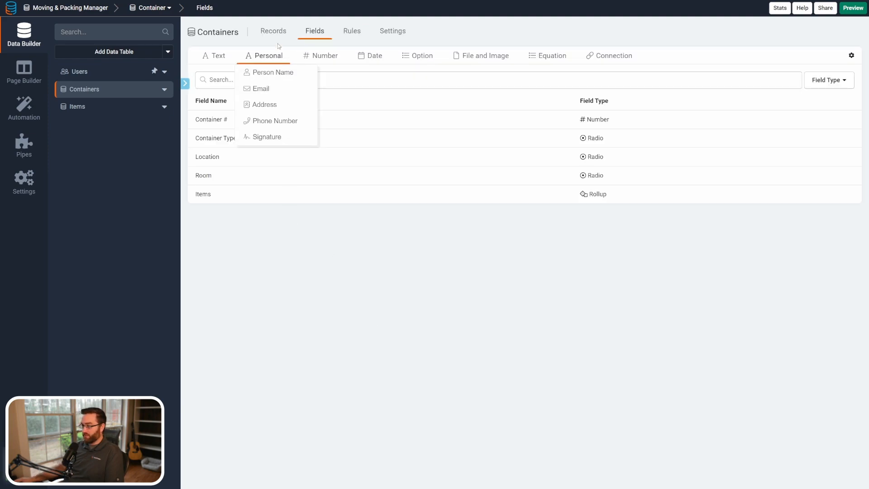
left_click(109, 106)
left_click(817, 38)
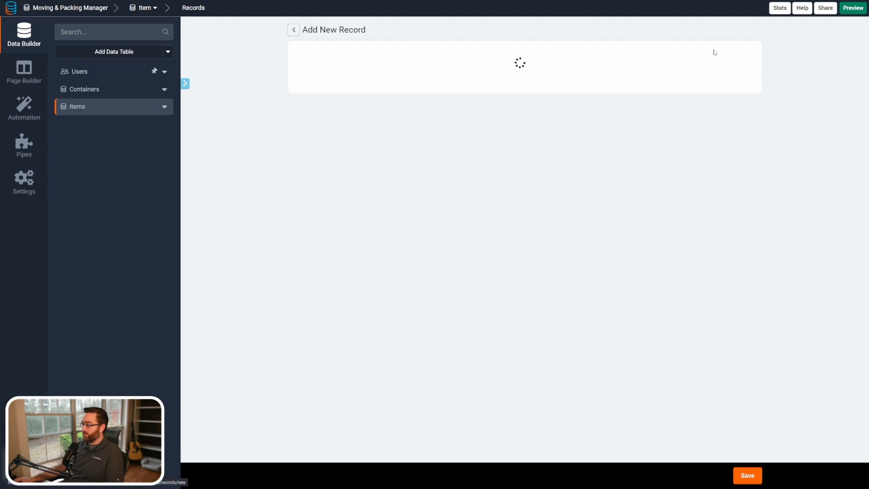
left_click(335, 68)
Step: Add a Containers record with Container # 01, type Bin, location House and room Garage, and save it
left_click(140, 90)
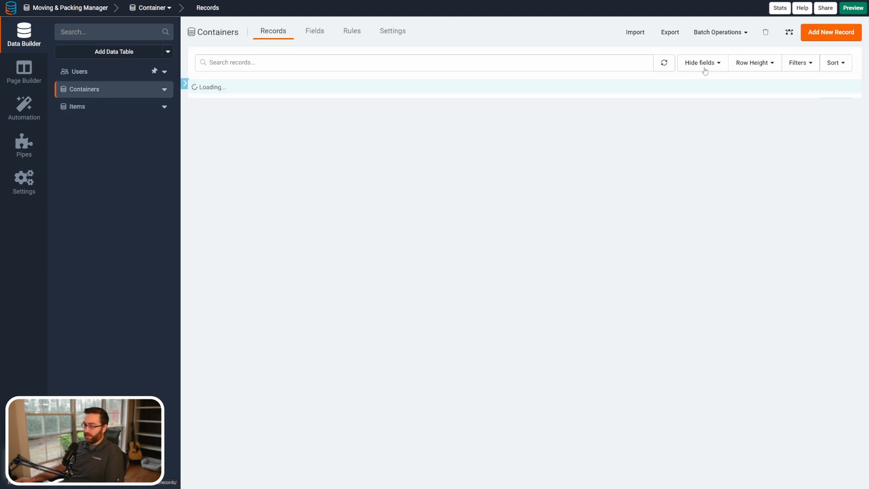
left_click(820, 40)
left_click(450, 73)
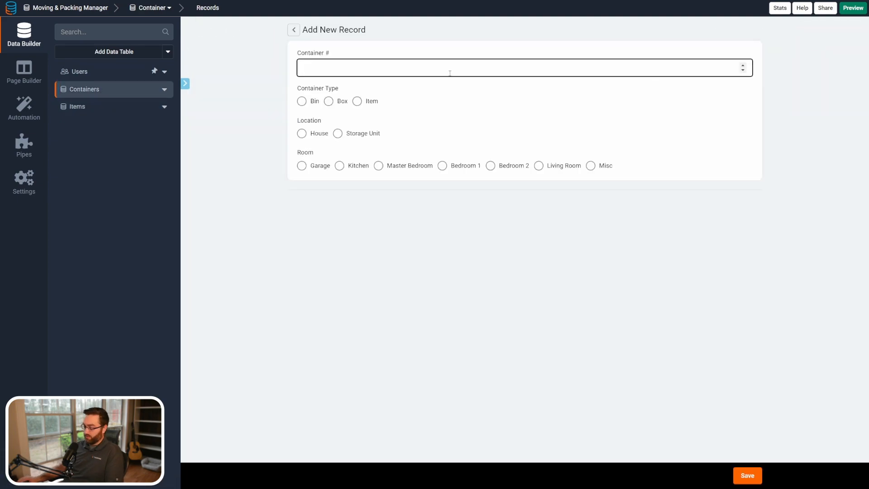
type("1")
key("BackSpace")
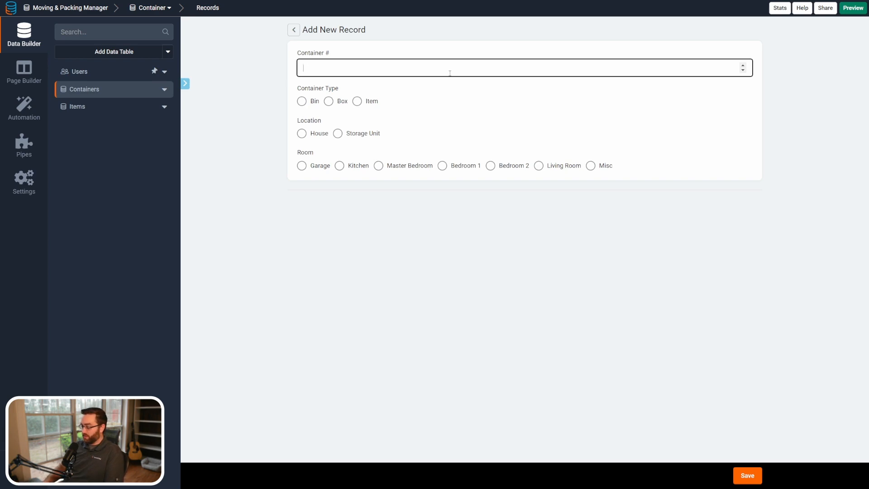
type("01")
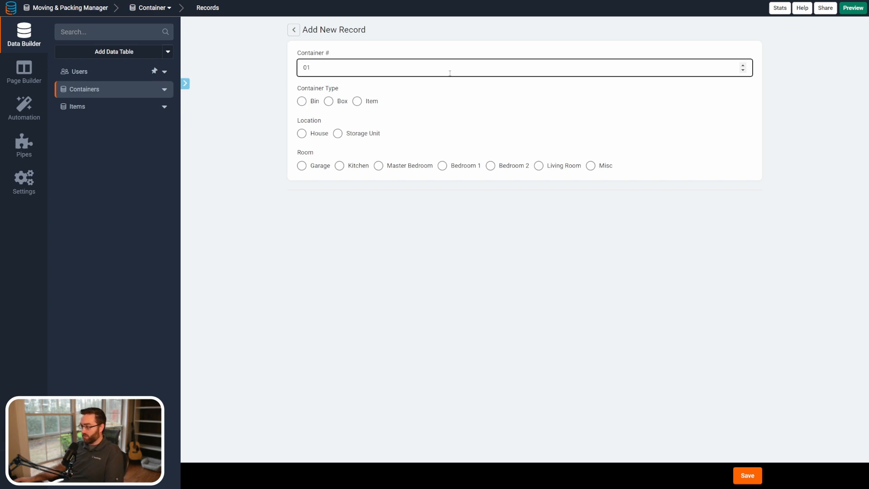
left_click(302, 101)
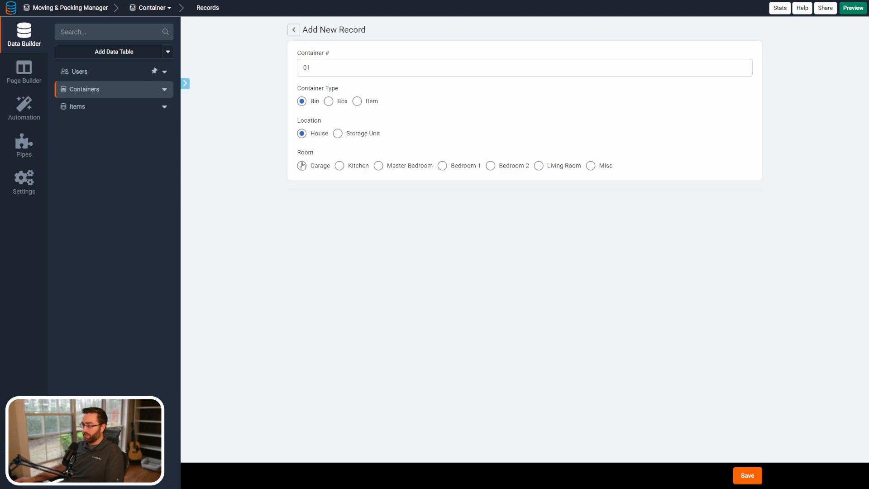
left_click(747, 475)
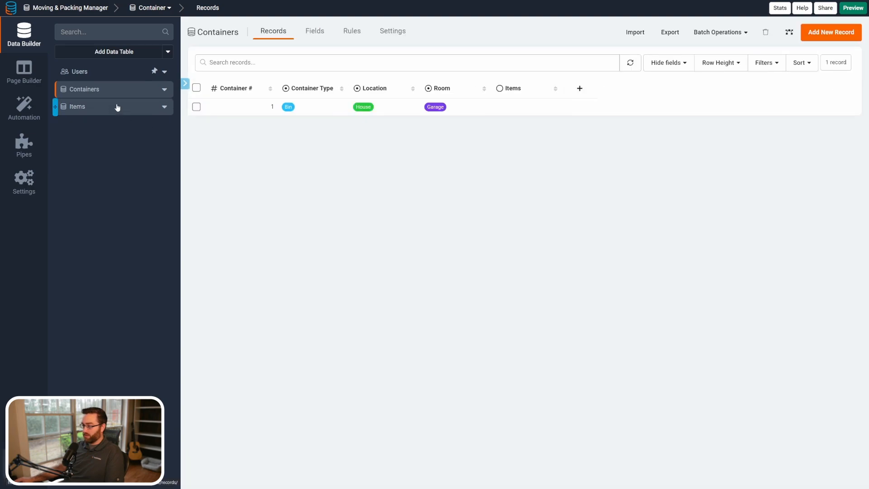
Step: Add an Items record named "Tools" linked to container 1 and save it
left_click(116, 107)
left_click(830, 32)
left_click(356, 70)
left_click(316, 99)
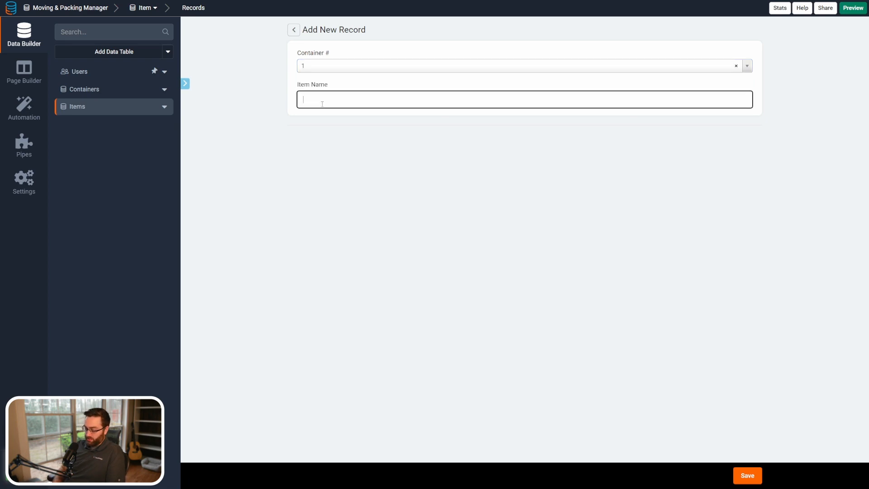
type("Tools")
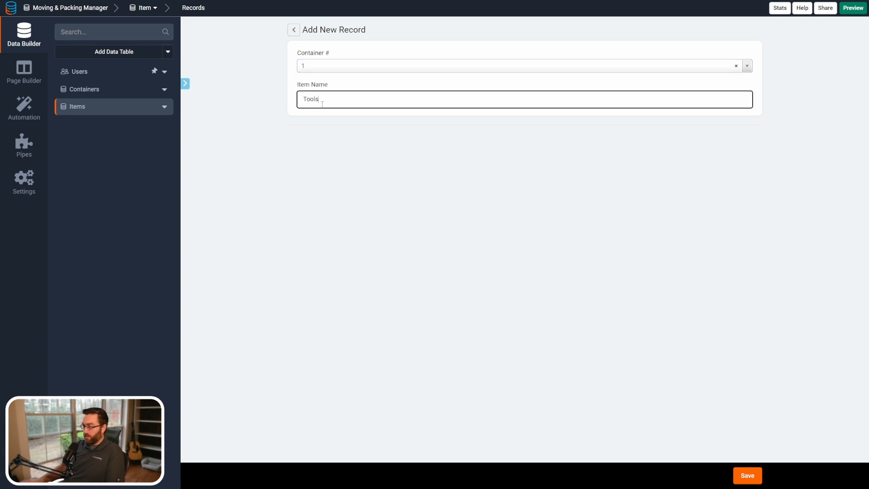
left_click(747, 476)
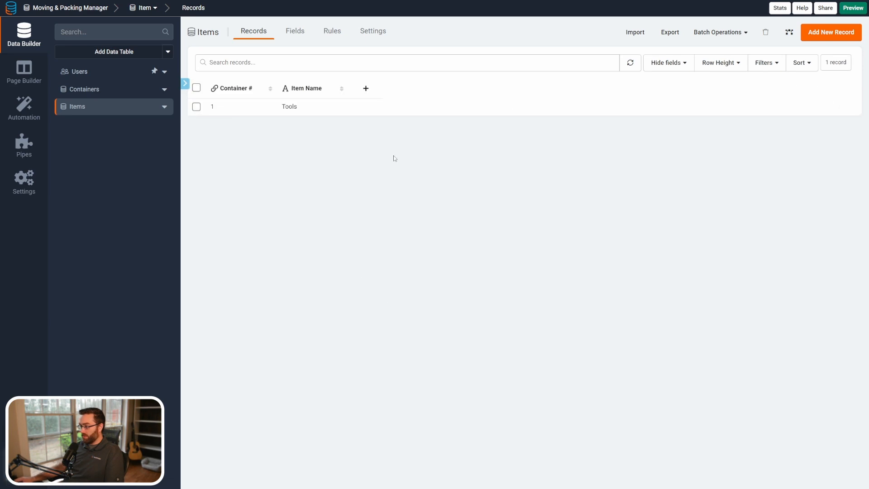
Step: Add another Items record named "Lawn Equipment" linked to container 1 and save it
left_click(504, 107)
left_click(106, 108)
left_click(831, 32)
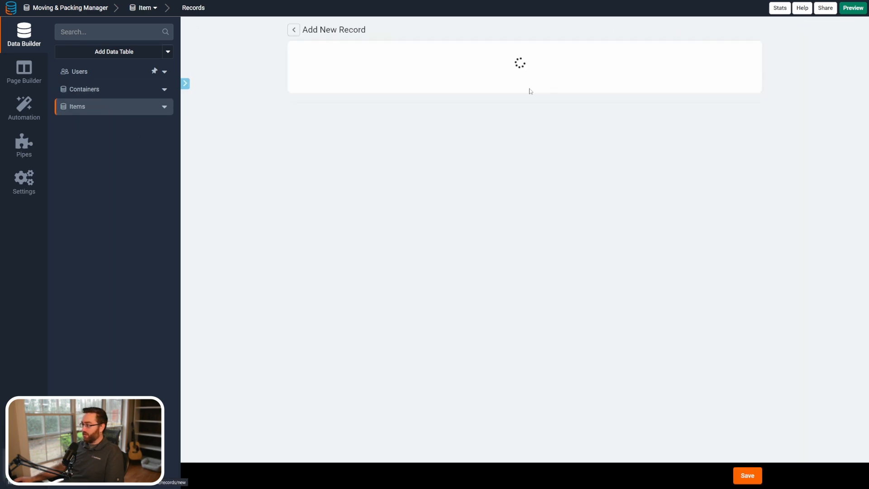
left_click(341, 66)
left_click(317, 99)
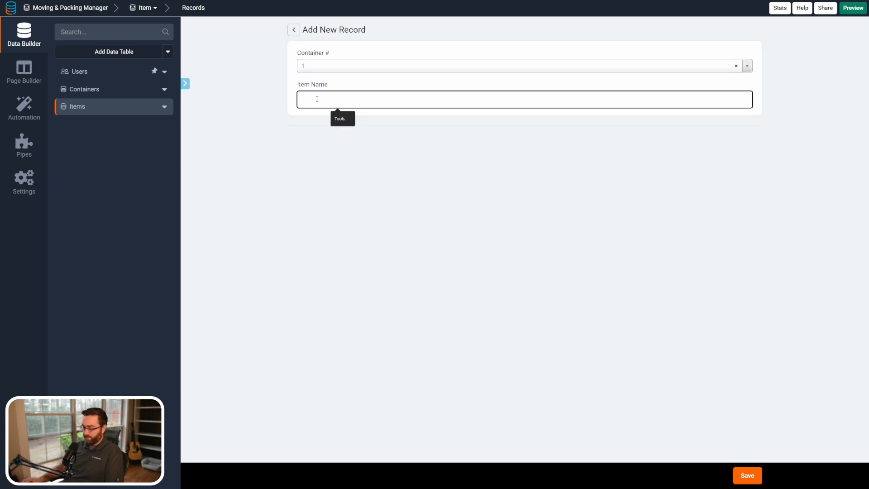
type("Lawn Equipment")
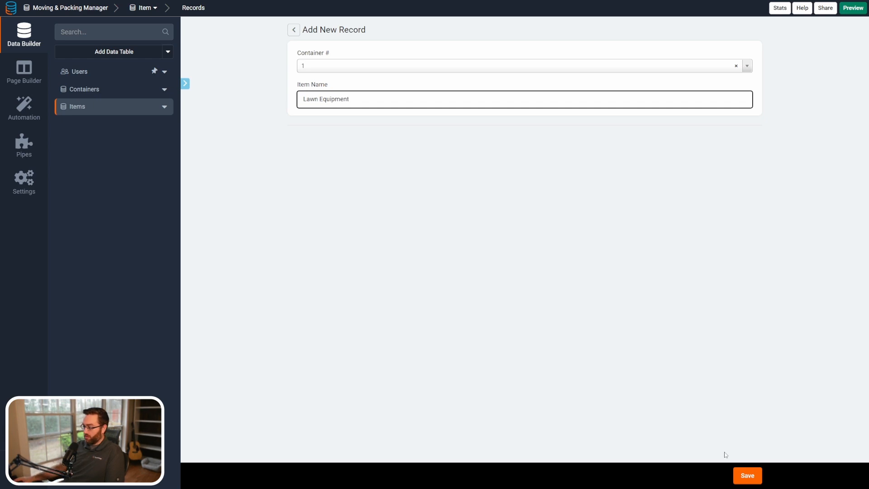
left_click(750, 479)
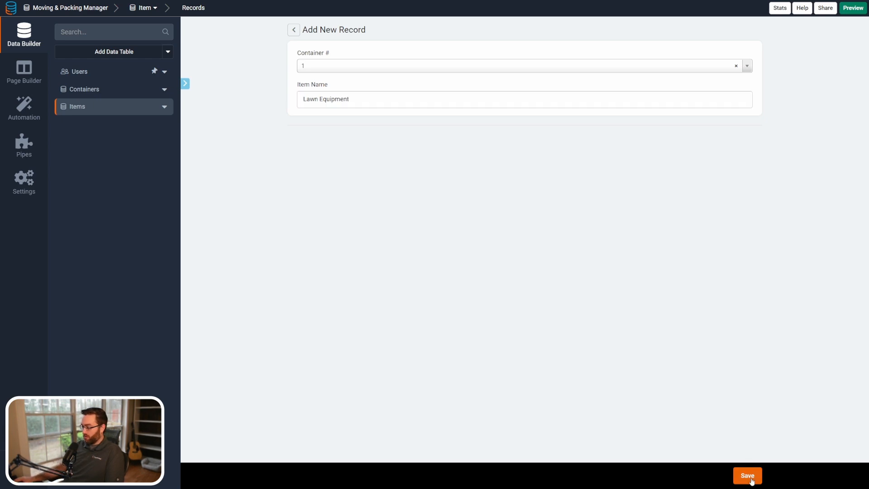
Step: Check the rolled-up Items value in the Containers table, and delete both test records from the Items table
left_click(127, 93)
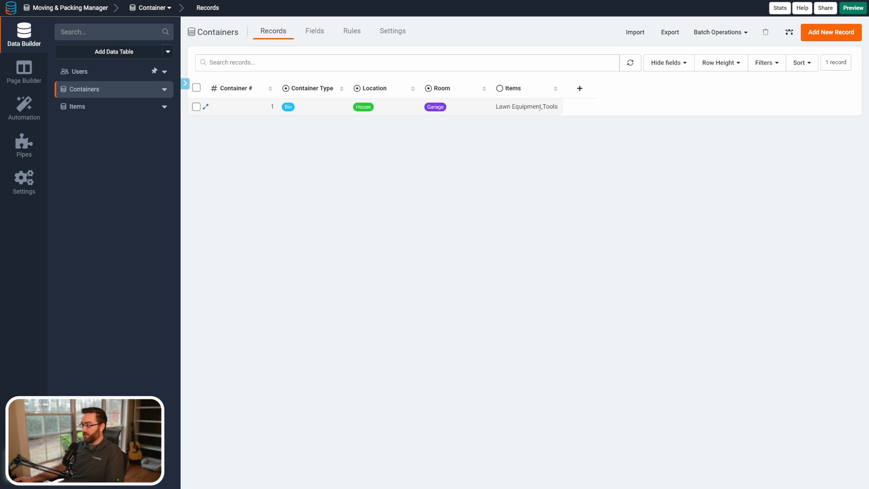
double_click(560, 110)
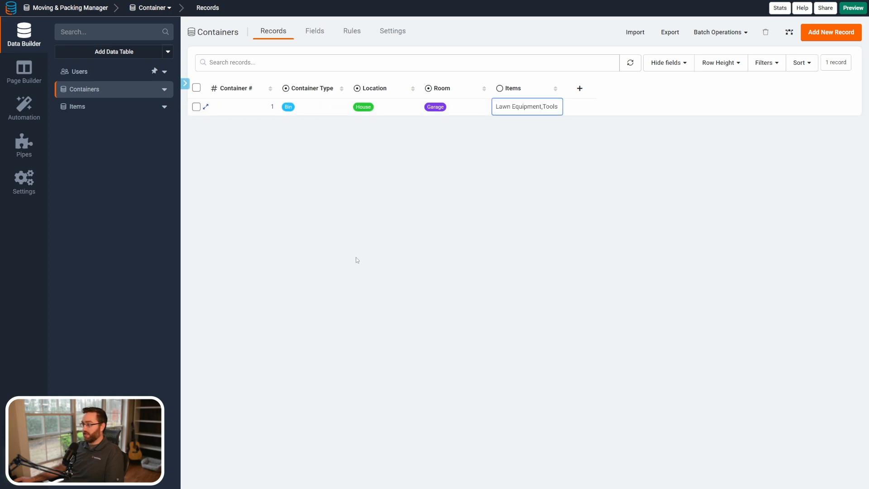
left_click(106, 108)
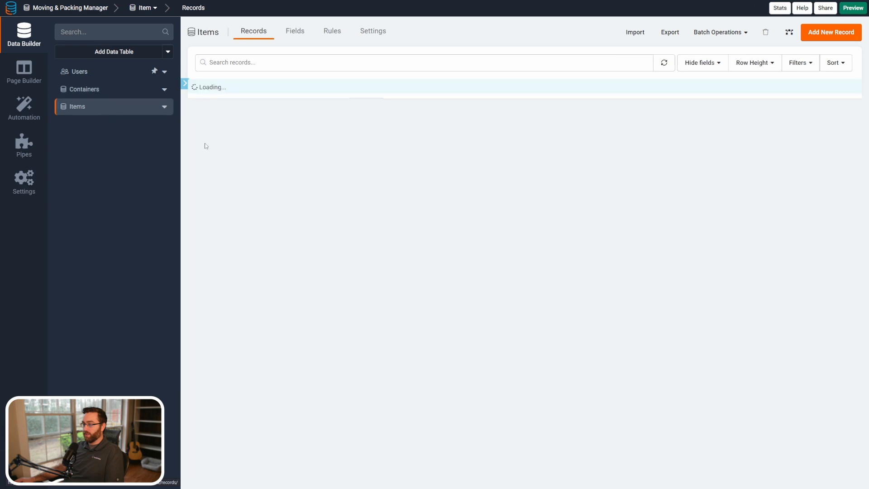
left_click(197, 89)
left_click(292, 88)
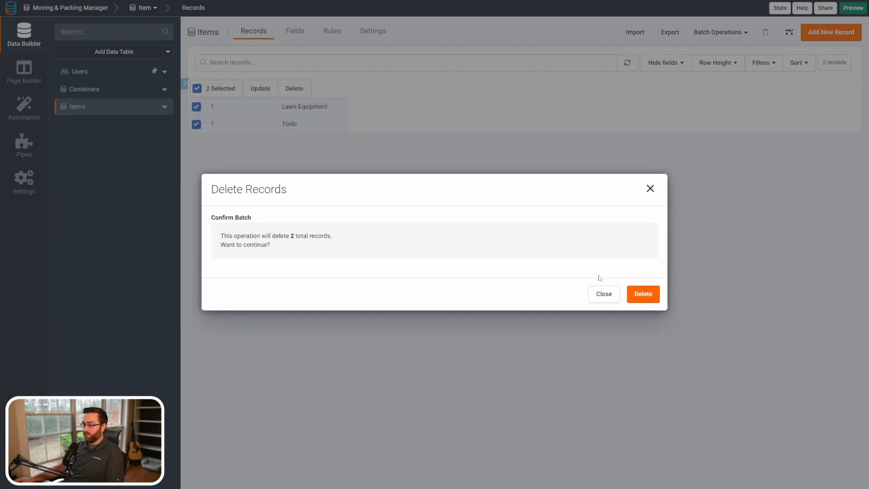
left_click(639, 294)
left_click(642, 293)
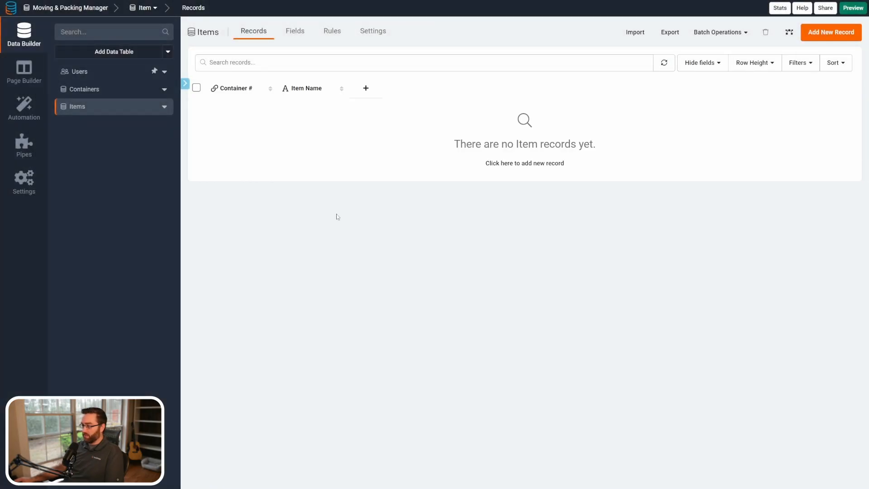
Step: Delete the test record from the Containers table
left_click(84, 89)
left_click(197, 89)
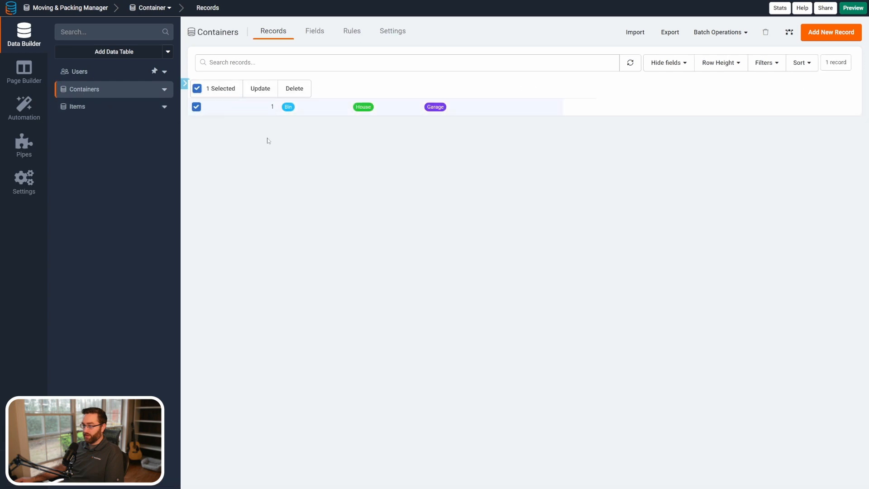
left_click(290, 92)
left_click(643, 296)
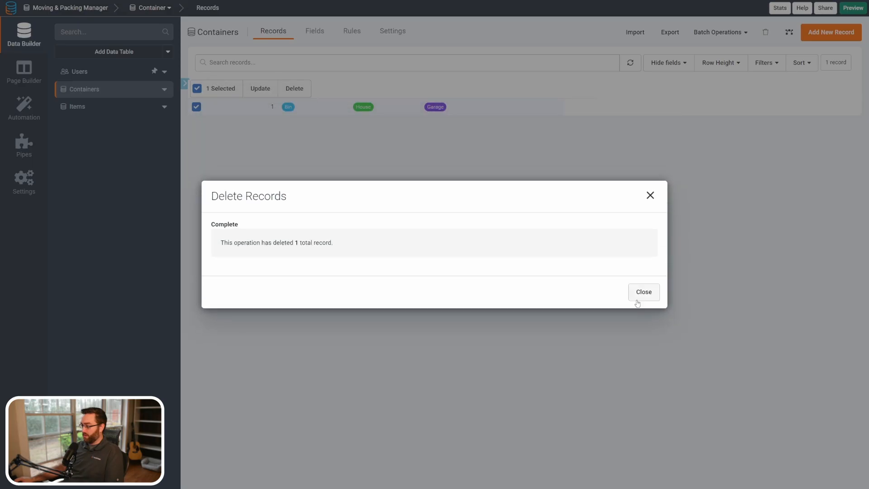
left_click(649, 297)
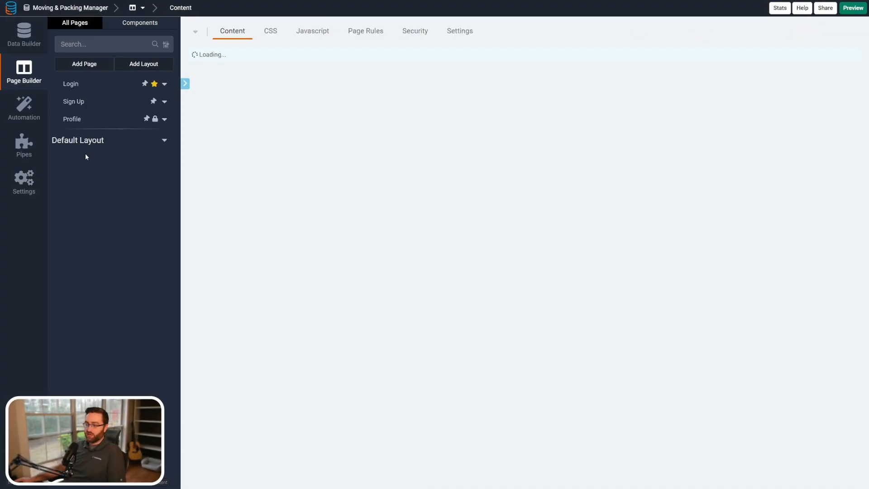
Step: Create a page named "Containers" in the Default Layout Menu with a List component based on the Containers table
left_click(77, 65)
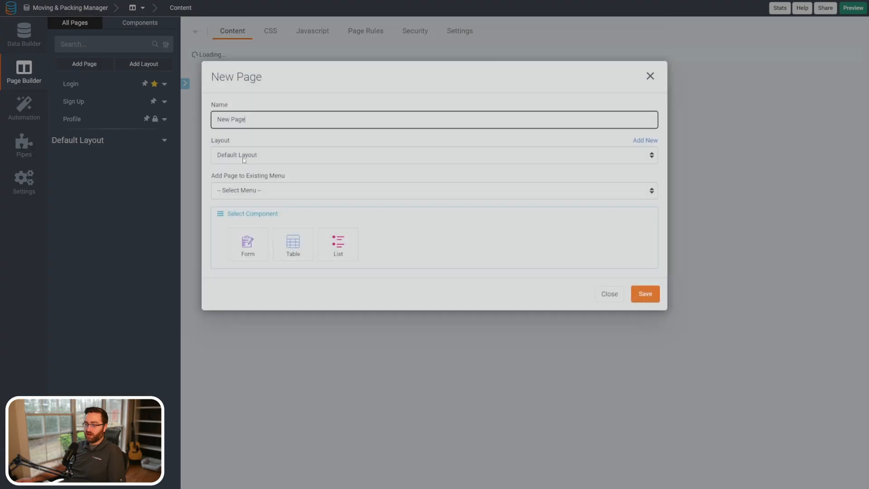
left_click_drag(274, 176, 198, 173)
type("Containers")
left_click(246, 222)
left_click(243, 232)
left_click(240, 249)
left_click(240, 269)
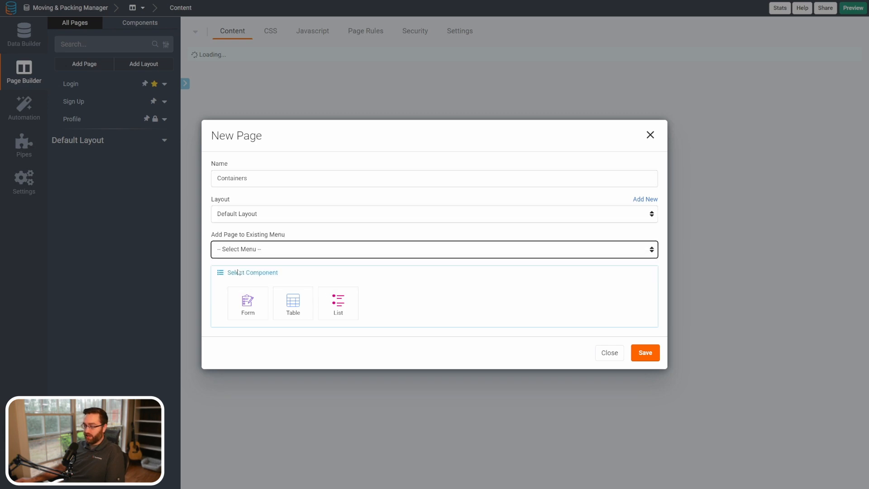
left_click(345, 311)
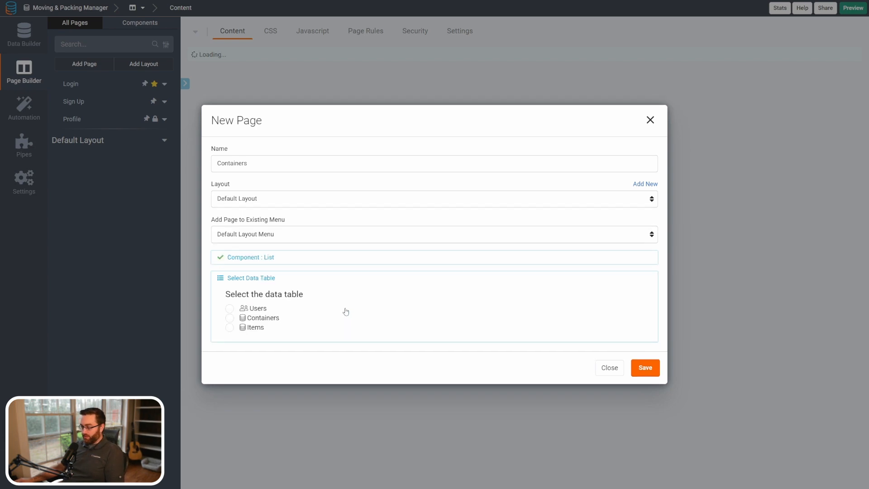
left_click(230, 318)
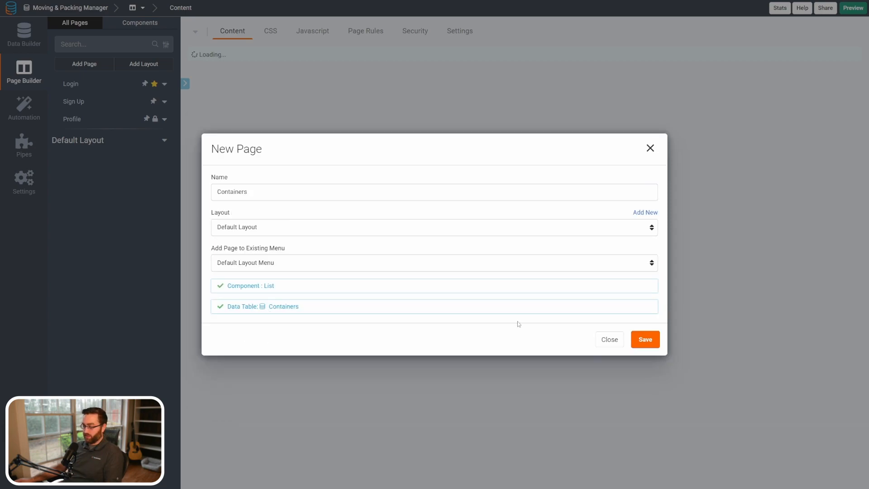
left_click(647, 340)
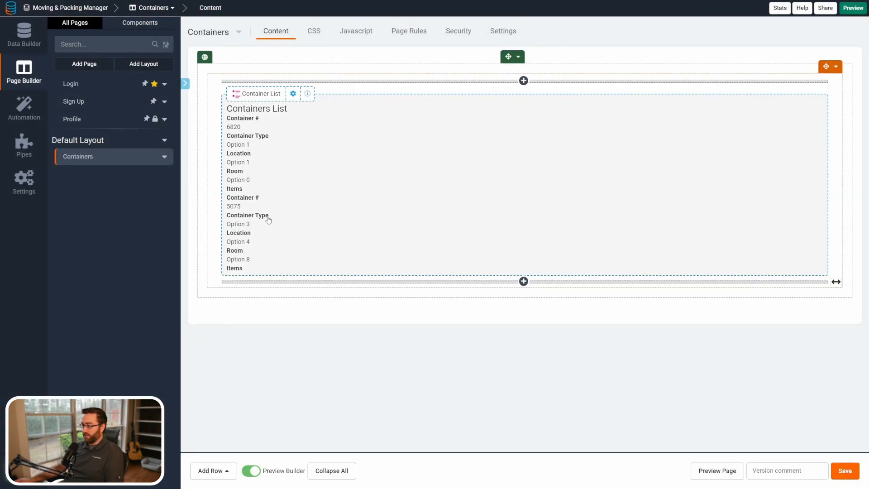
Step: Open the container list component for editing and change its title to "Containers"
left_click(412, 173)
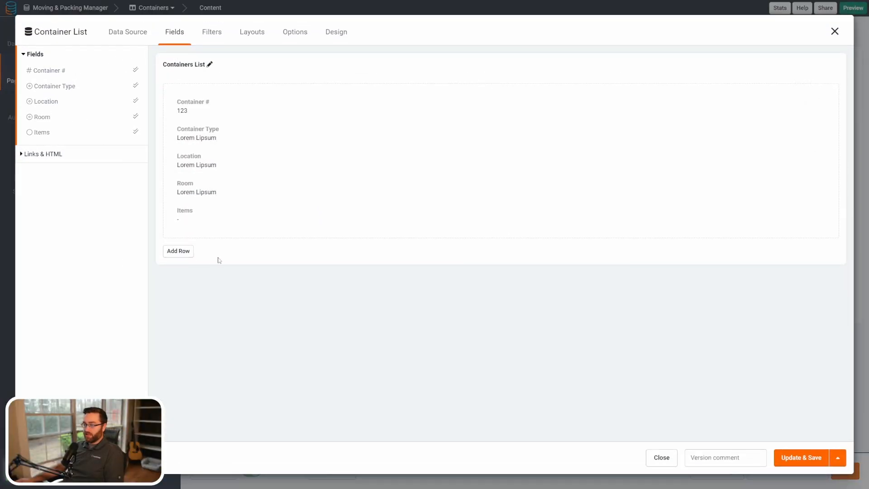
left_click(210, 65)
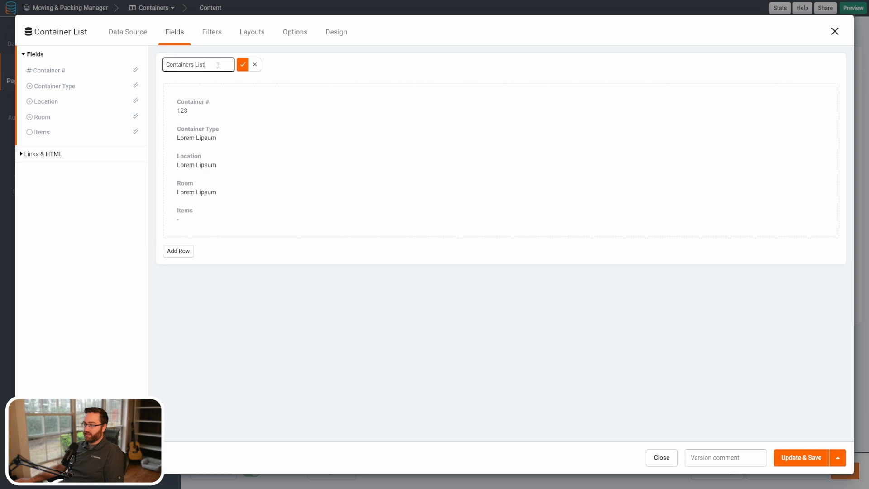
triple_click(217, 65)
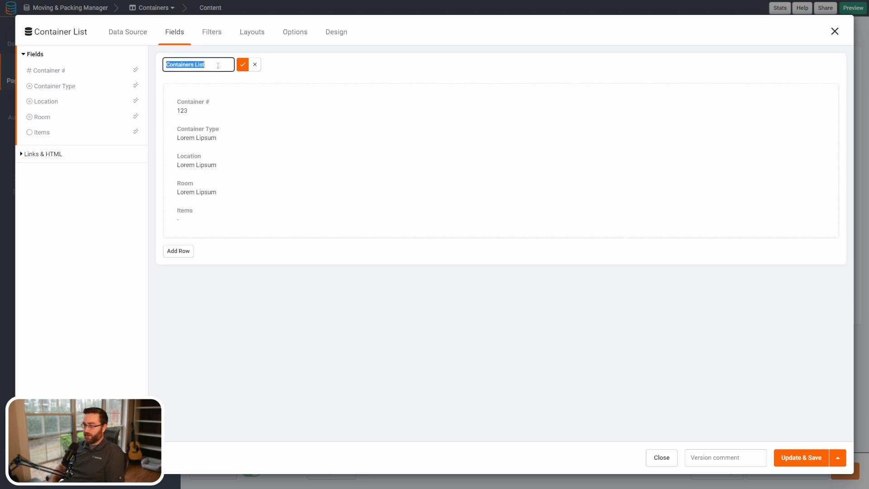
type("Mo")
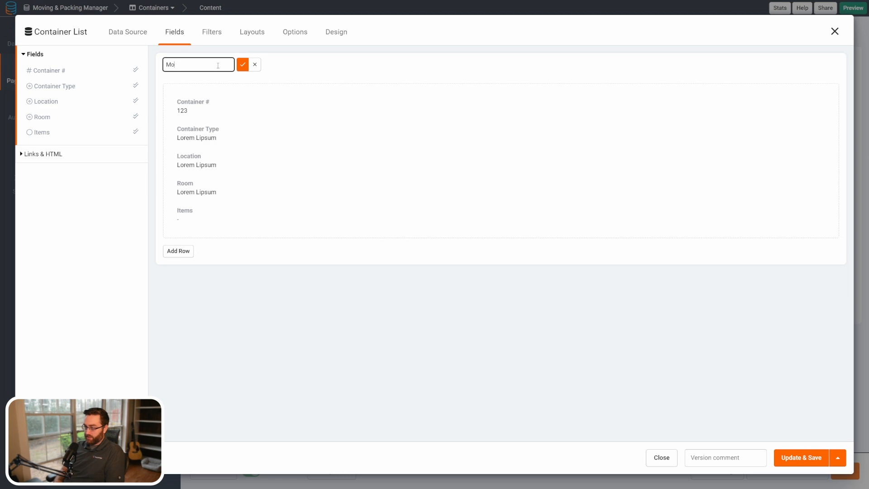
key("BackSpace")
key("BackSpace")
key("BackSpace")
key("BackSpace")
left_click(243, 65)
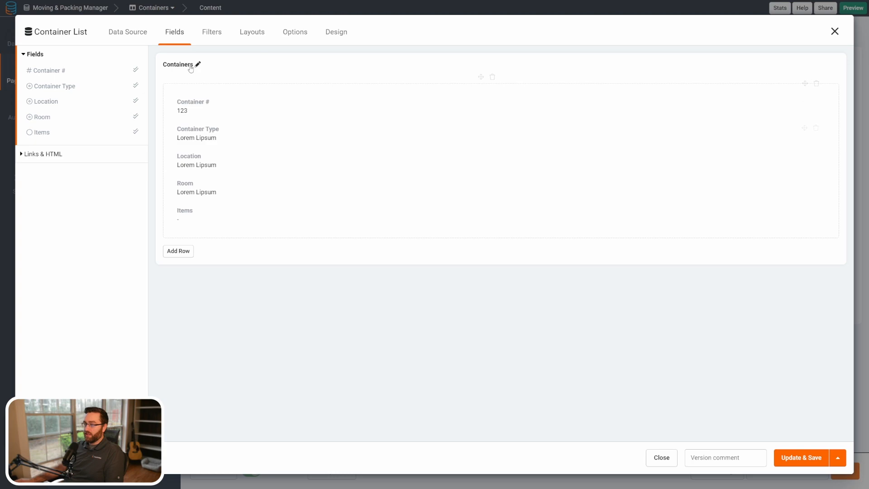
Step: Set the container list's layout to 3 Columns
left_click(255, 38)
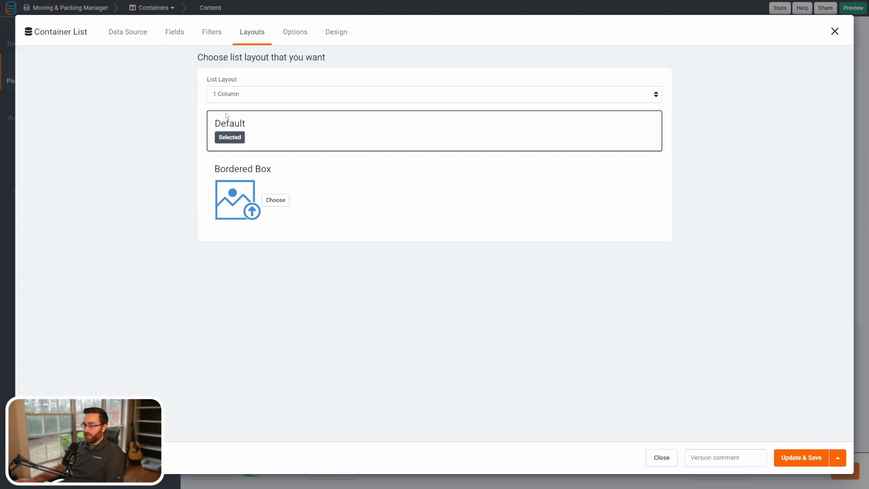
left_click(229, 92)
left_click(227, 124)
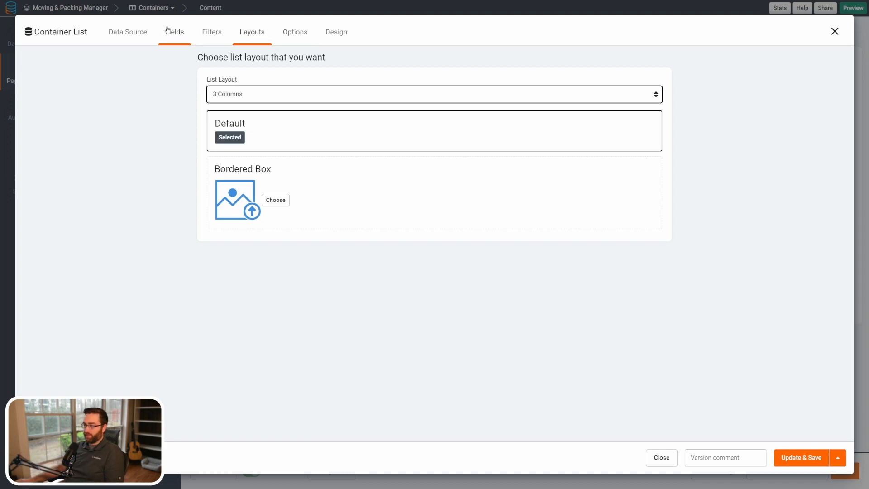
Step: Sort the container list by Container # in descending order
left_click(126, 36)
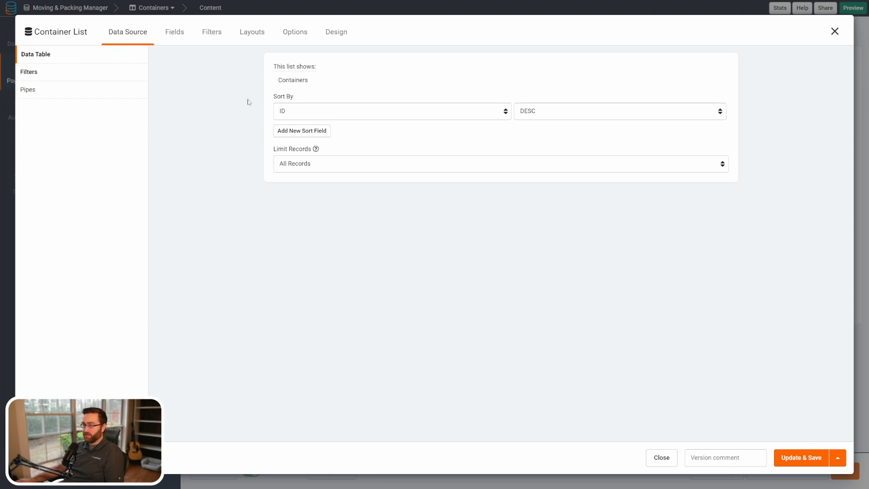
left_click(306, 113)
left_click(308, 130)
left_click(573, 114)
left_click(550, 132)
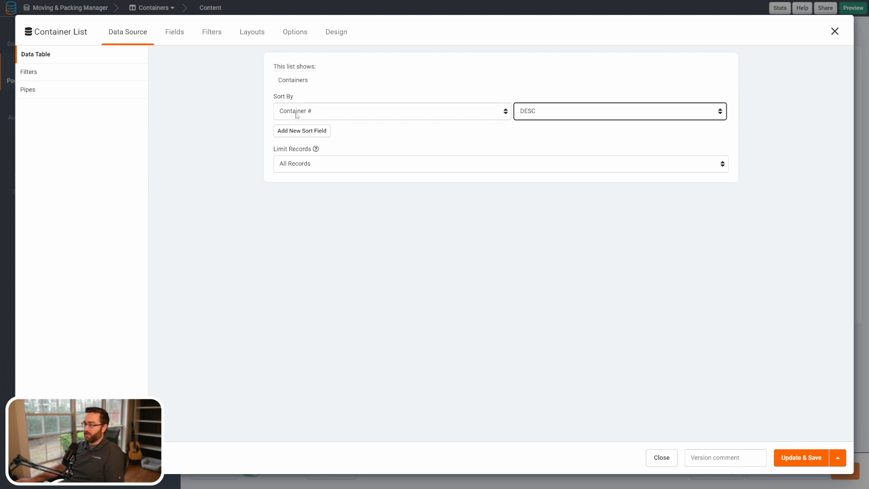
Step: Replace the list's existing field row with a new row holding Container #, Container Type, Location and Room
left_click(177, 38)
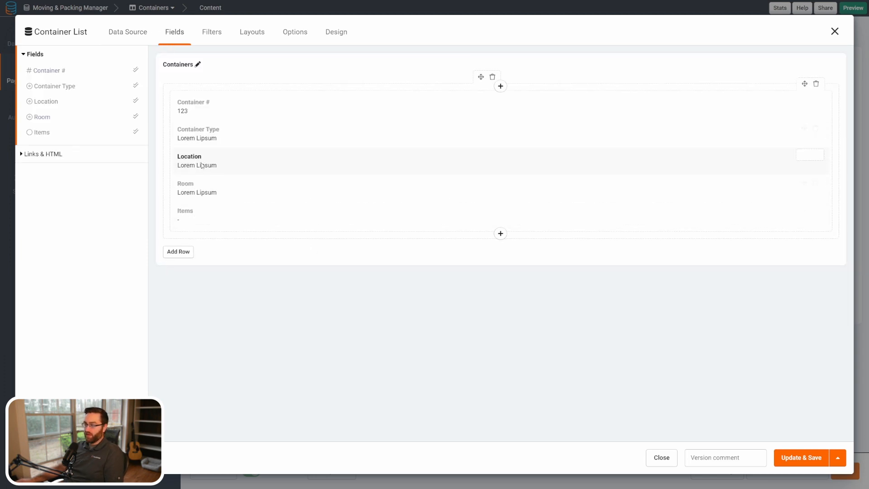
left_click(492, 77)
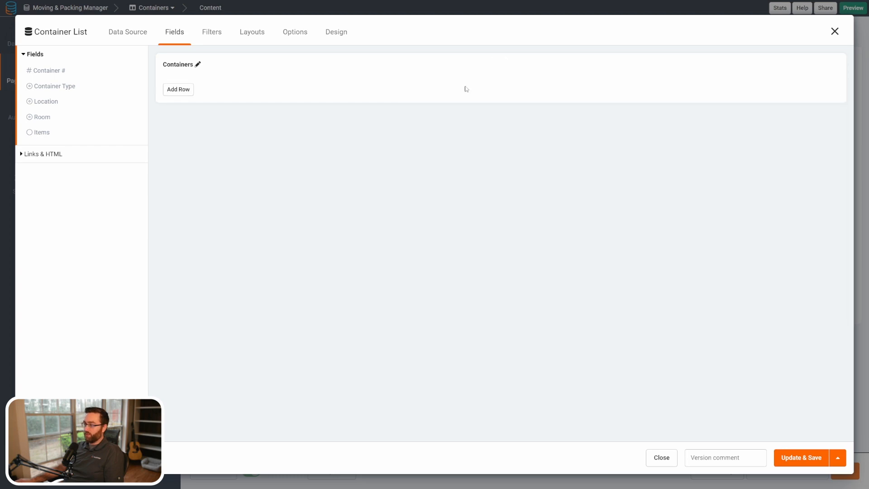
left_click(170, 92)
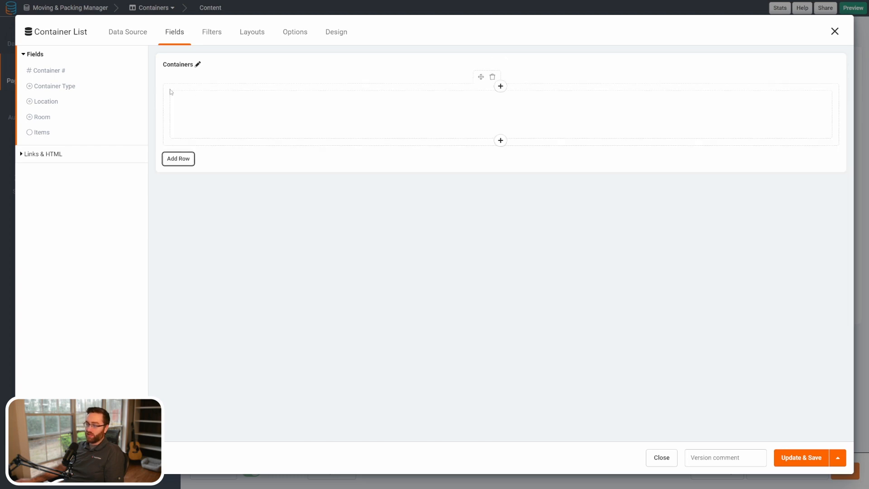
left_click(44, 72)
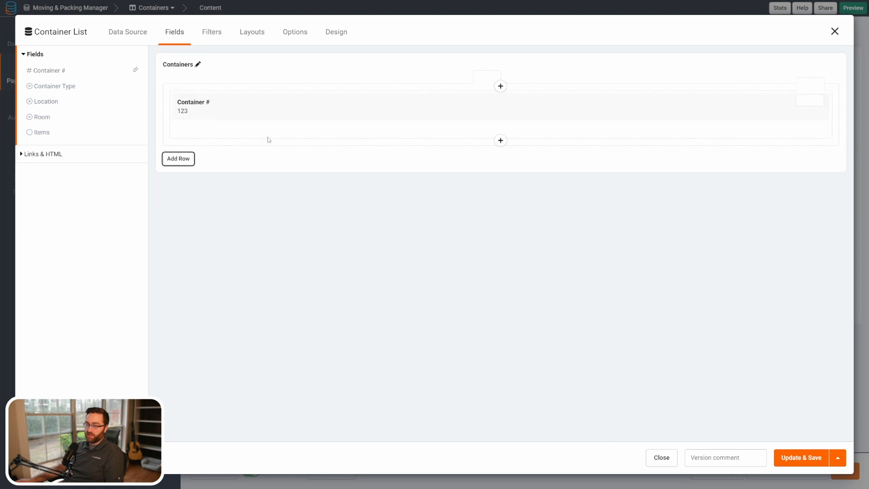
left_click(48, 87)
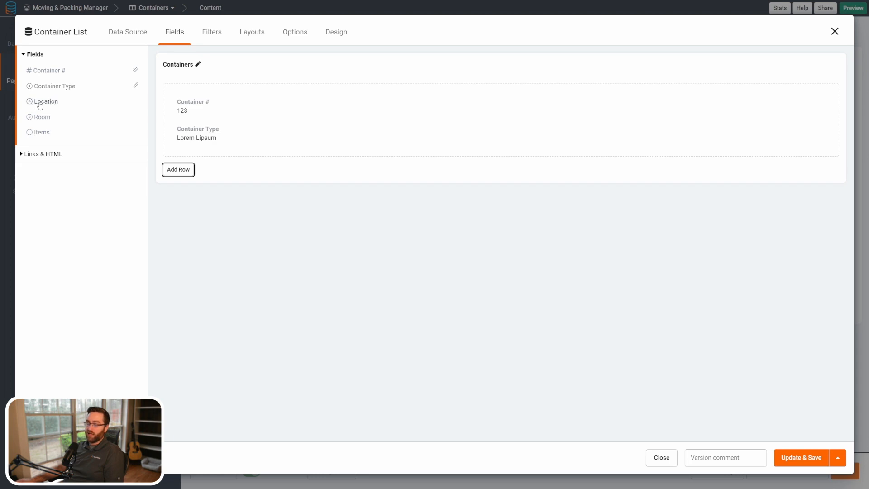
left_click(42, 103)
left_click(42, 117)
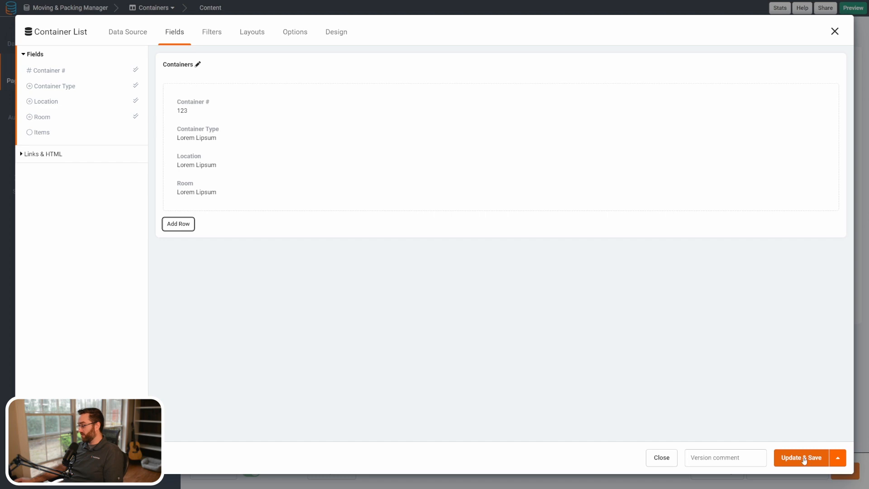
Step: Add a Record Details Page link below the Room field and title it "View Items"
left_click(35, 154)
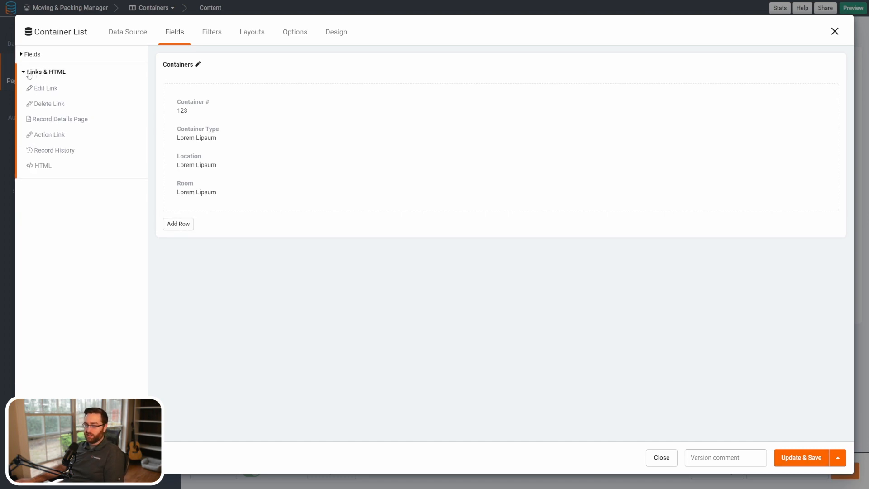
left_click(63, 120)
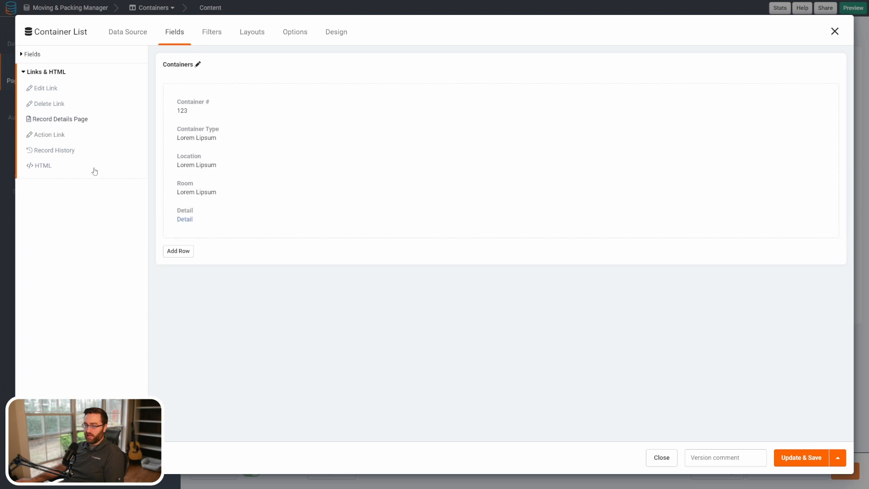
left_click(223, 212)
double_click(248, 175)
type("View")
type(" Itme")
key("BackSpace")
key("BackSpace")
type("ems")
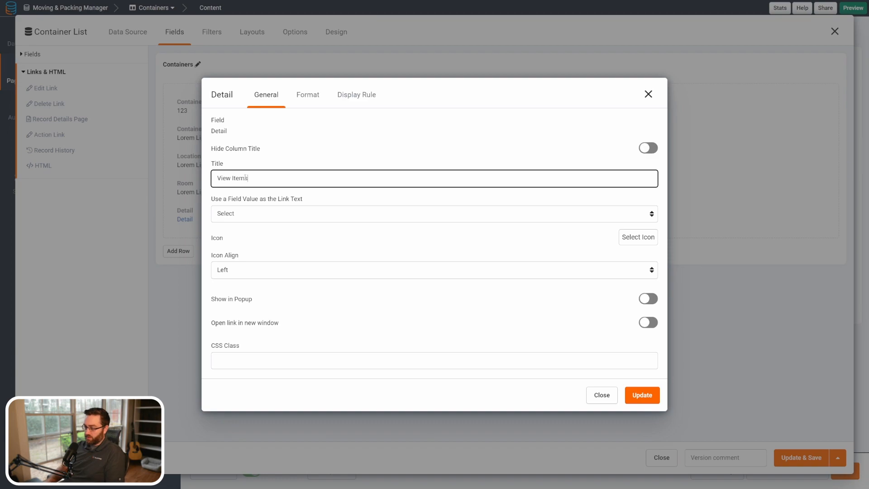
Step: Hide the details link's column title and give the link an icon found by searching for "mag"
left_click(648, 148)
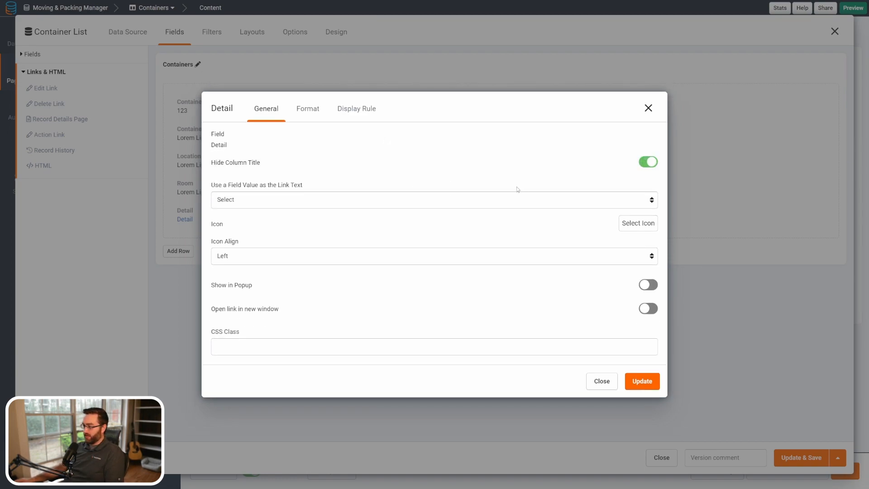
left_click(645, 231)
type("ma")
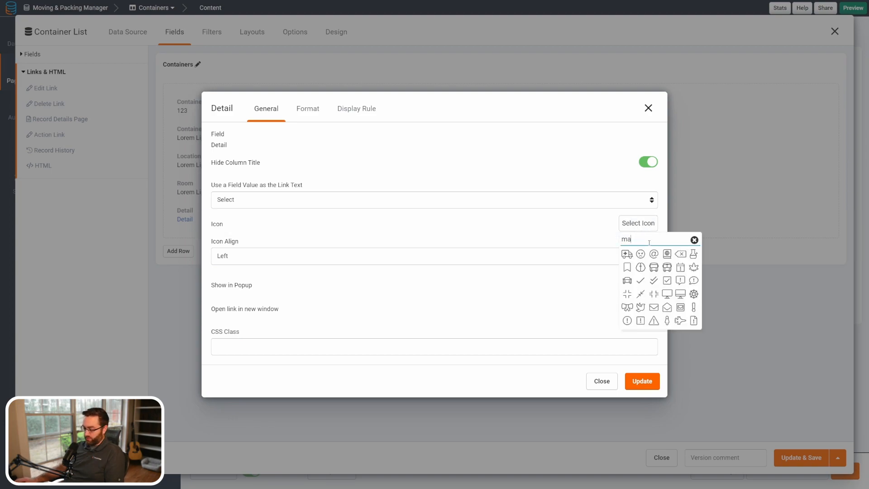
type("g")
left_click(640, 279)
Step: Format the View Items link as a button with Block fill and Large size, and save the container list
left_click(308, 109)
left_click(240, 247)
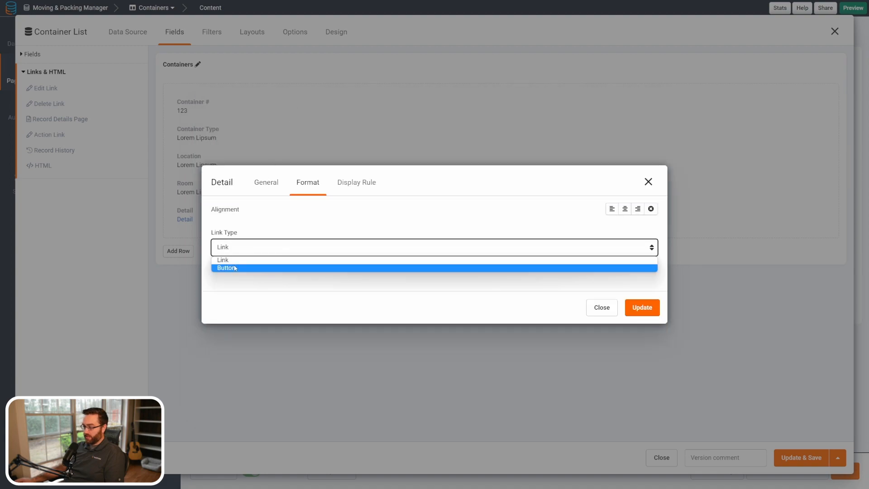
left_click(235, 267)
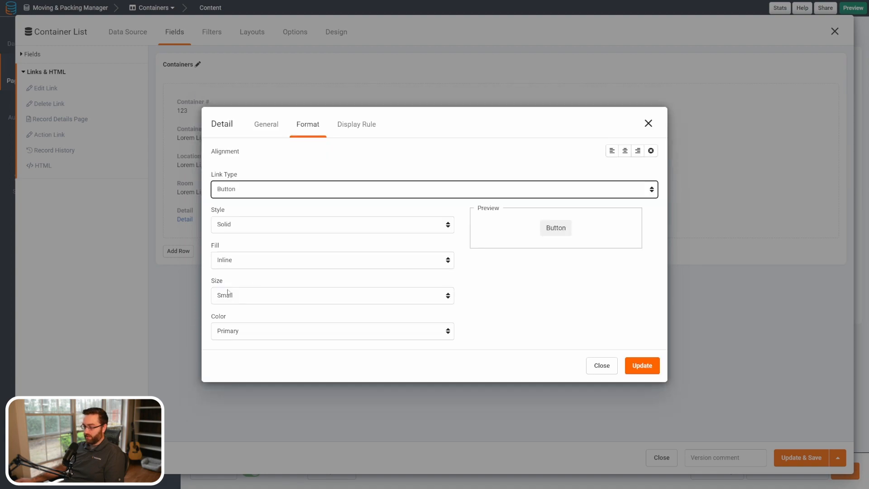
left_click(235, 263)
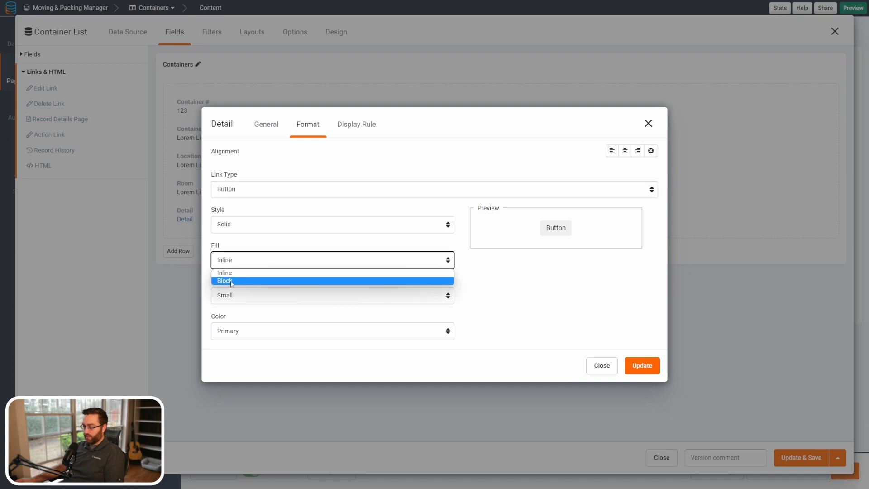
left_click(232, 279)
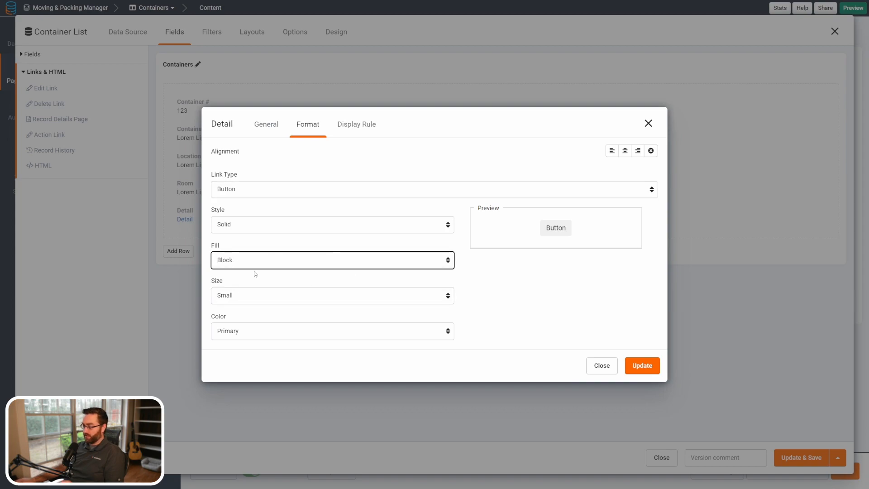
left_click(237, 299)
left_click(244, 322)
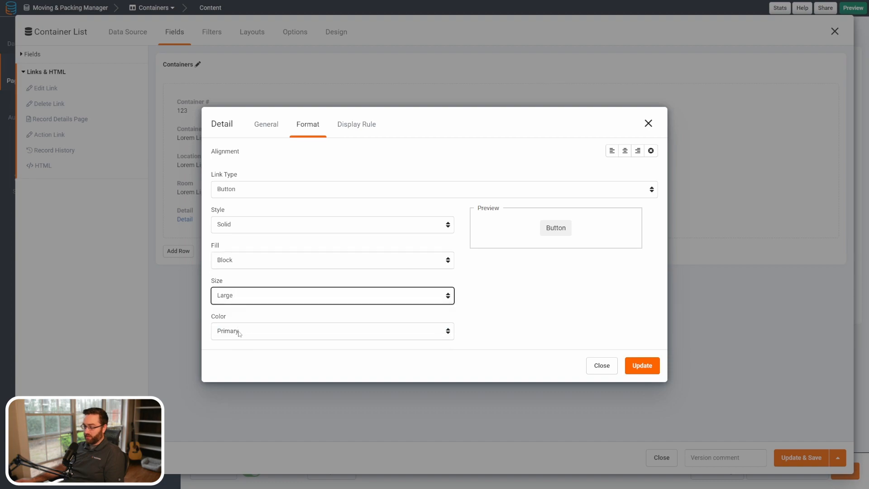
left_click(643, 366)
left_click(819, 457)
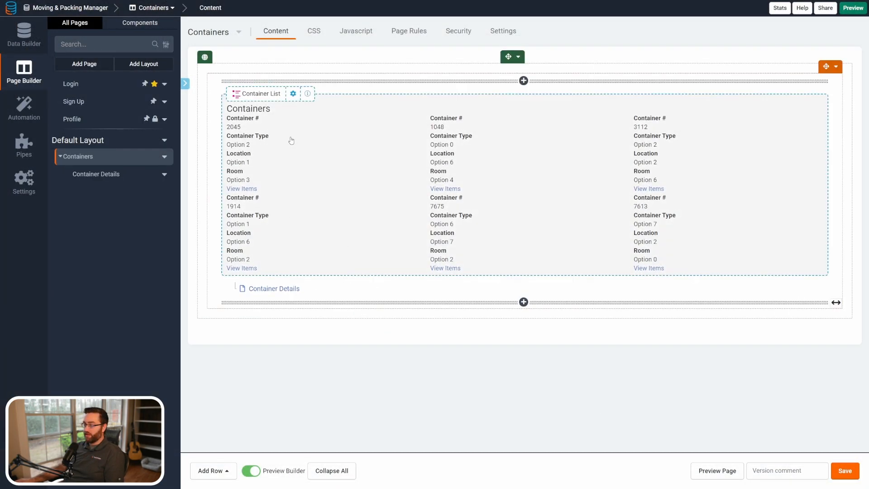
Step: Create a page named "Add Container" in the Default Layout Menu, containing a form based on the Containers data table
left_click(83, 64)
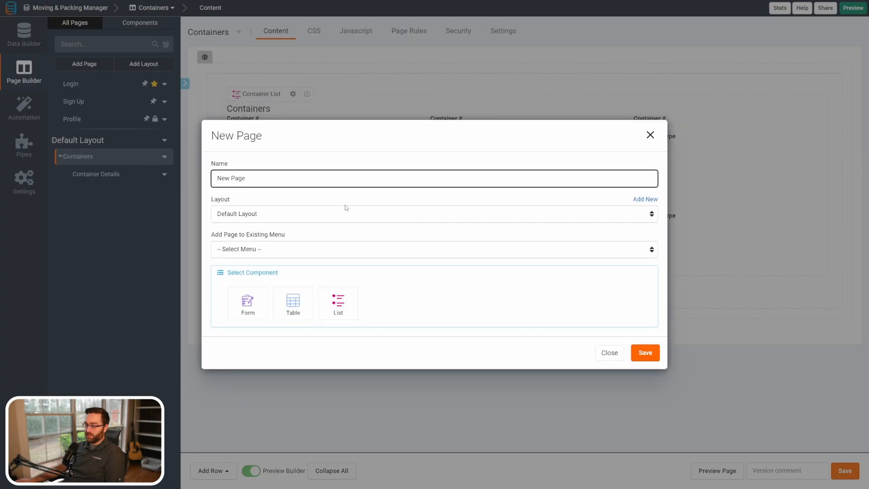
type("Add Container")
left_click(249, 255)
left_click(244, 270)
left_click(249, 300)
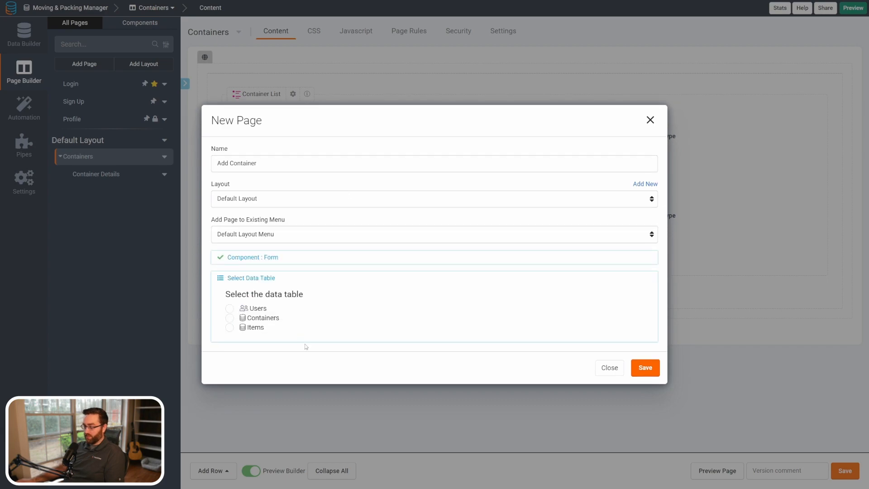
left_click(230, 319)
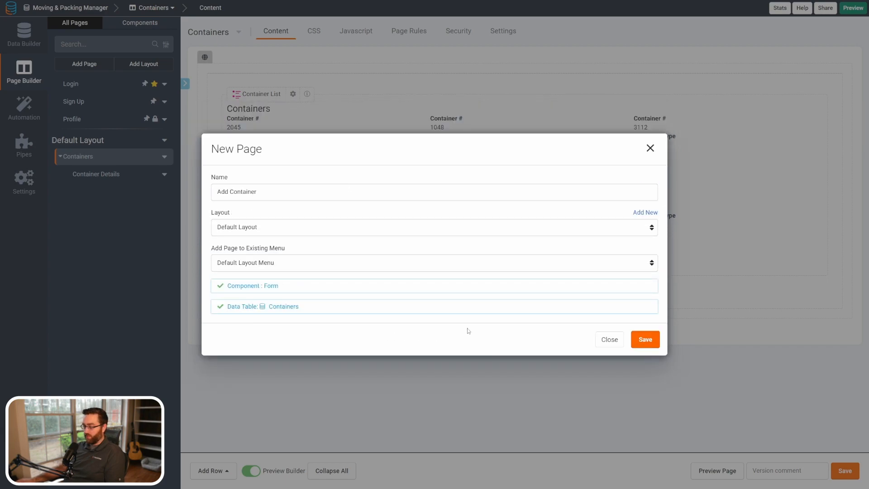
left_click(645, 340)
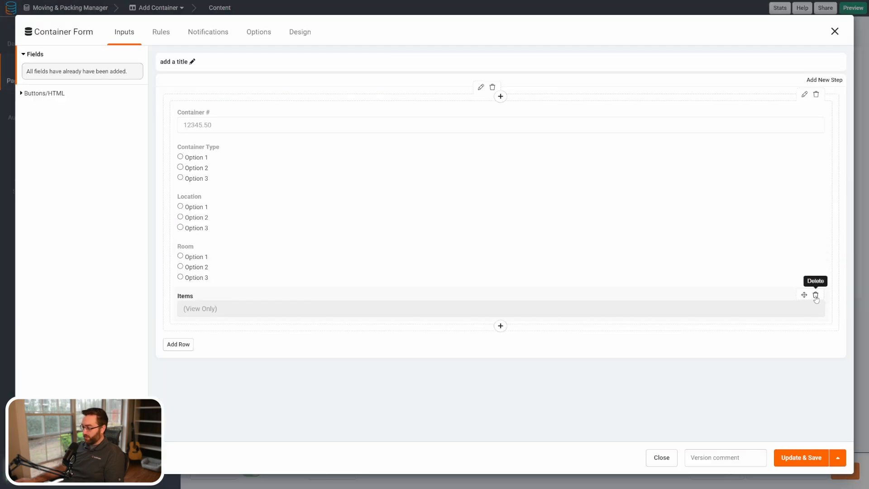
Step: Remove Items from the container form, make submission redirect to the existing page Containers > Container Details, and save the form
left_click(816, 295)
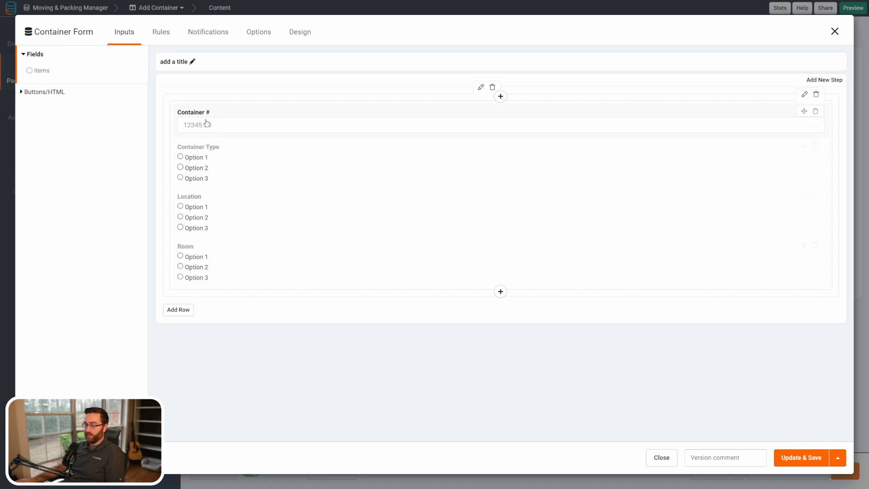
left_click(161, 37)
left_click(40, 72)
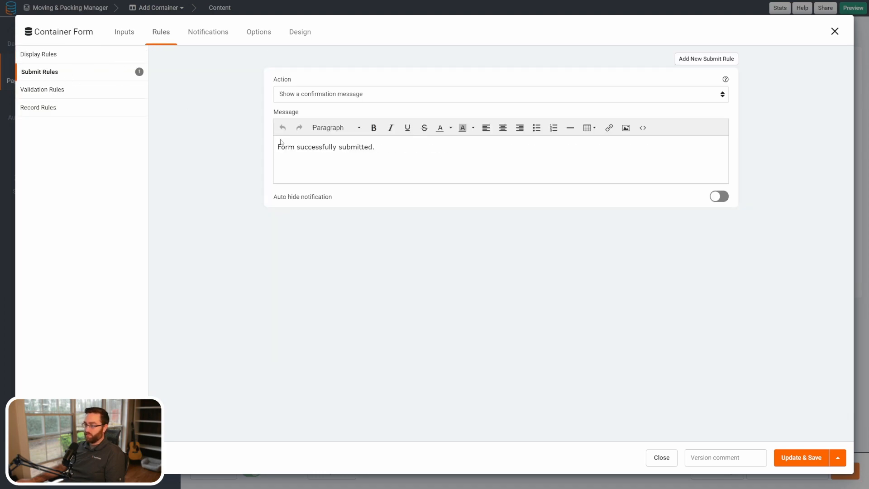
left_click(357, 99)
left_click(374, 115)
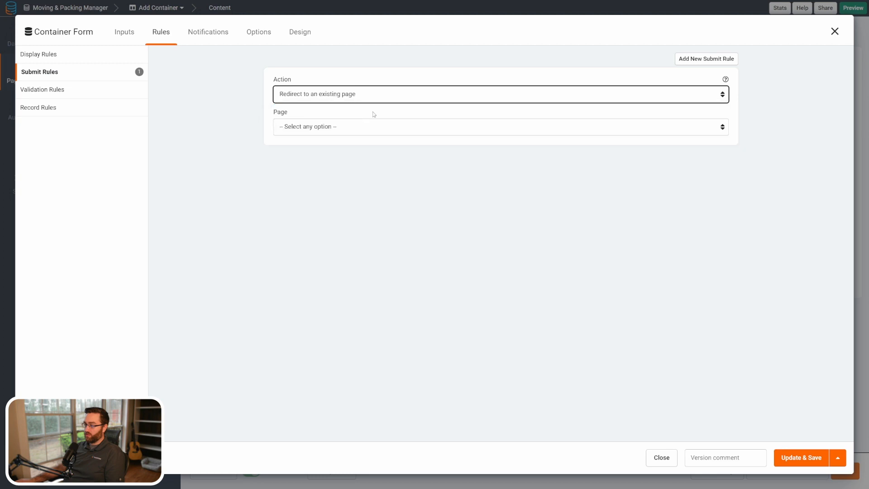
left_click(455, 120)
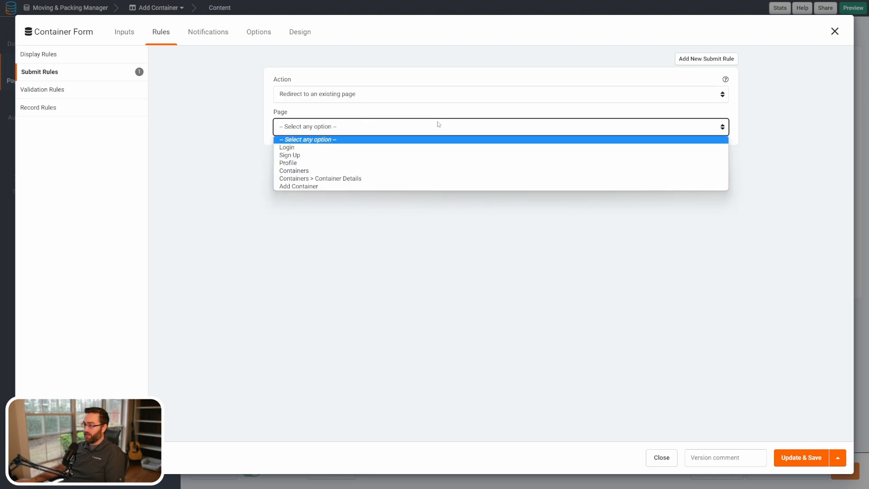
left_click(335, 179)
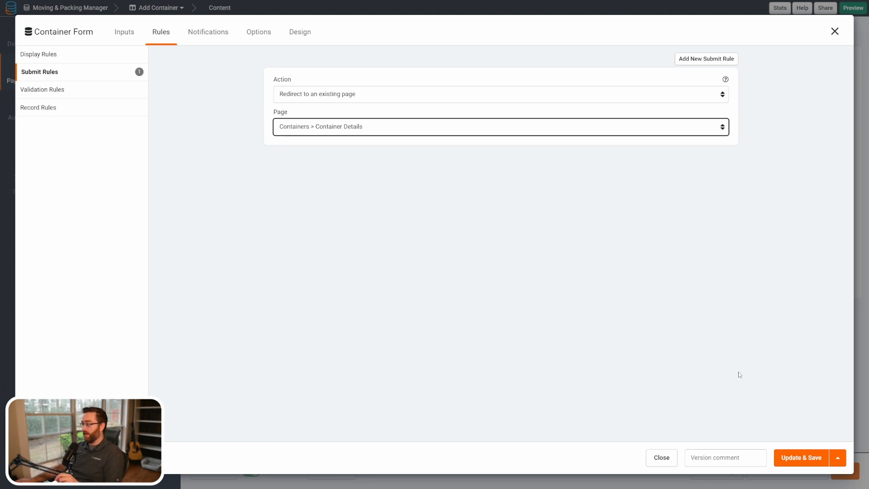
left_click(799, 459)
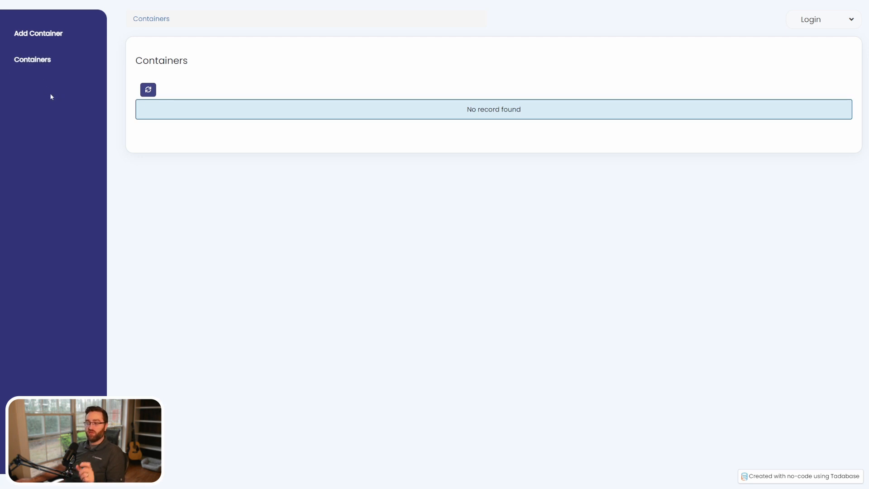
Step: In the live app, add a container with Container # 1, type Bin and room Kitchen
left_click(44, 35)
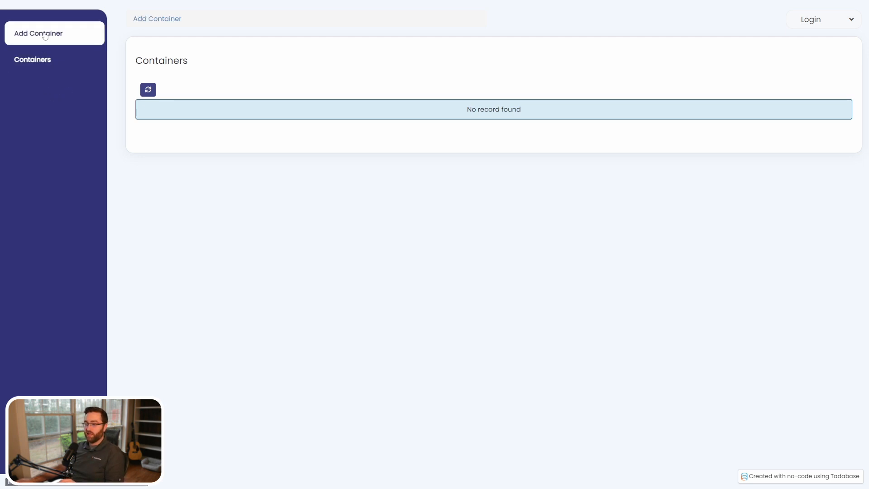
type("1")
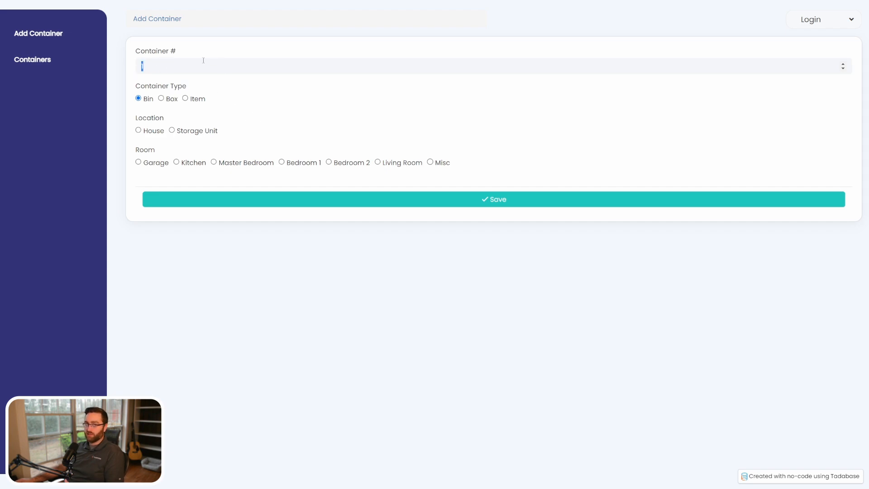
left_click(160, 66)
left_click(178, 164)
left_click(231, 205)
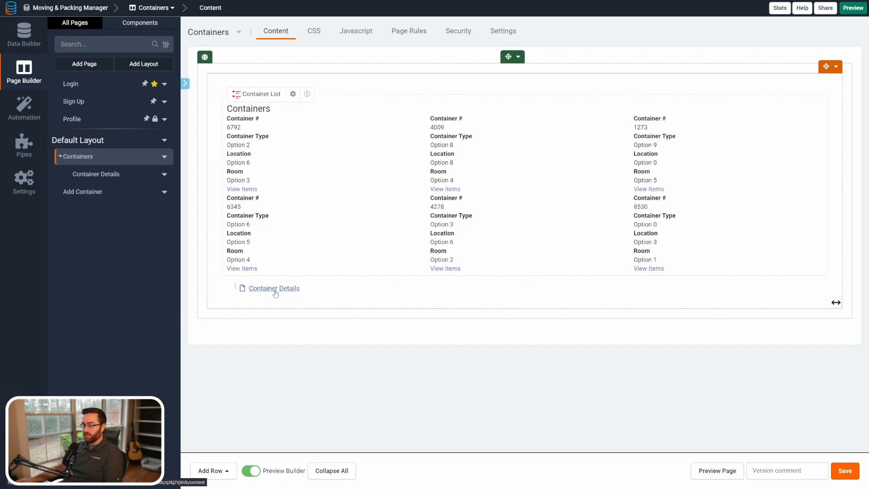
Step: Replace the Container Details field row with a new row holding Container #, Container Type, Location and Room, and save
left_click(274, 291)
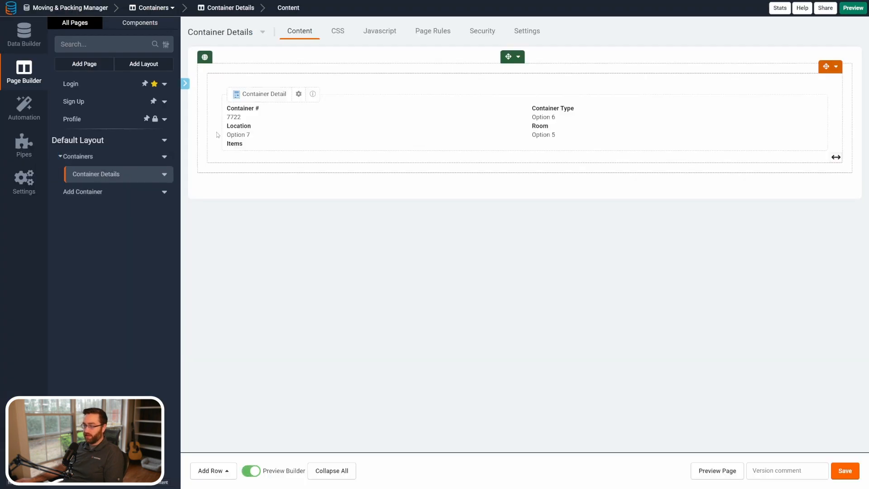
left_click(359, 132)
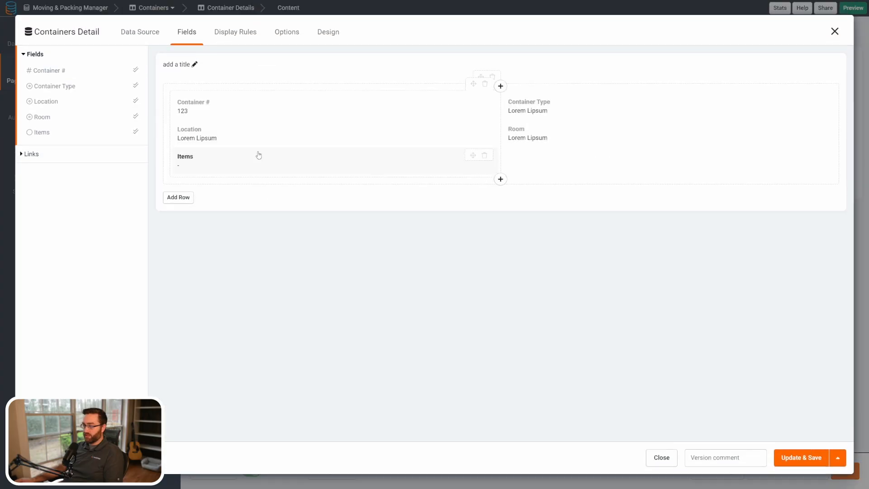
left_click(492, 77)
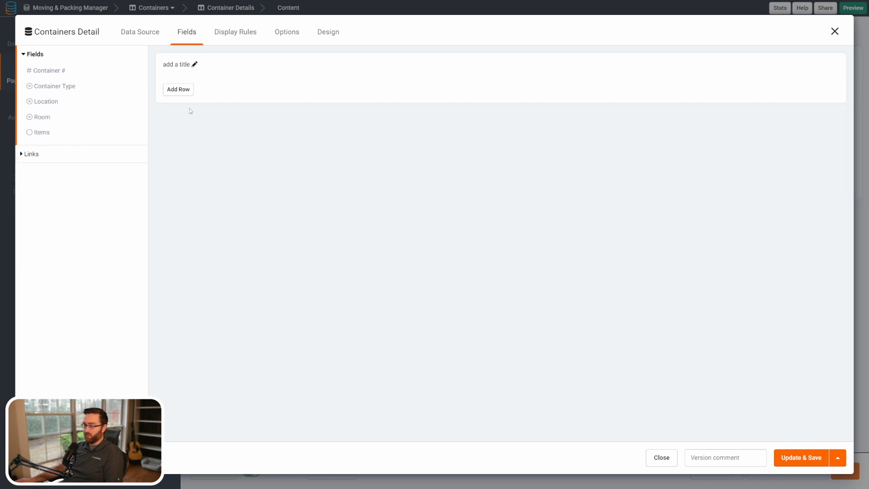
left_click(183, 90)
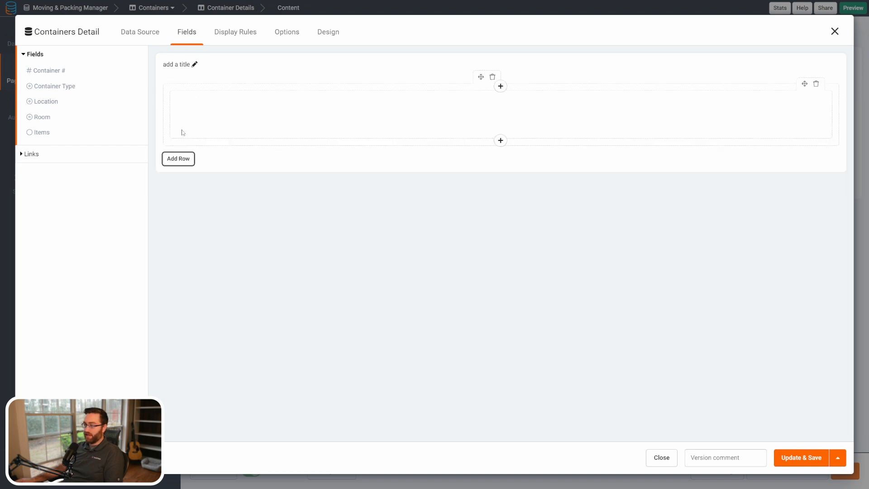
left_click(37, 73)
left_click(42, 86)
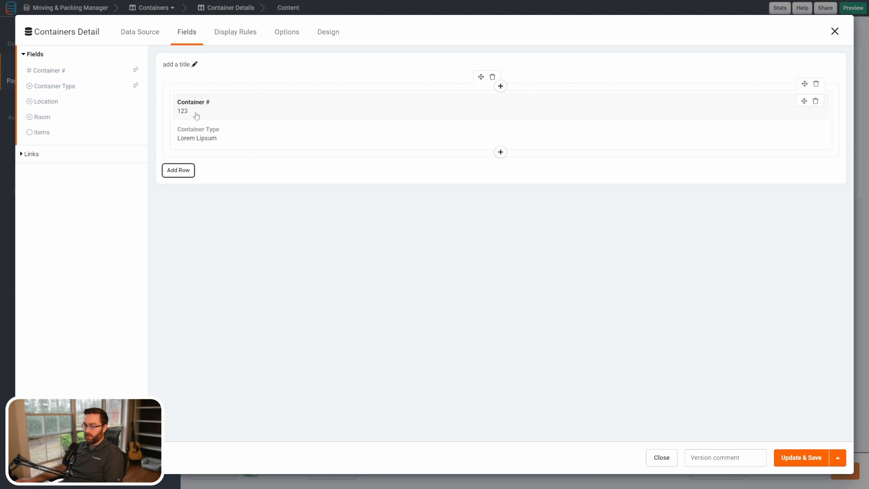
left_click(67, 101)
left_click(49, 118)
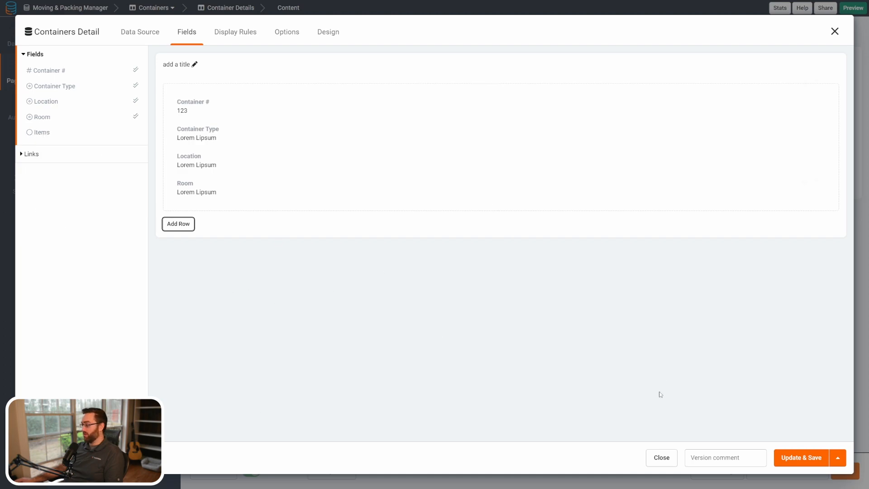
left_click(801, 458)
Step: Resize the container details column to 6/12 and add a second 6/12 column to its right
left_click(836, 66)
mouse_move(782, 147)
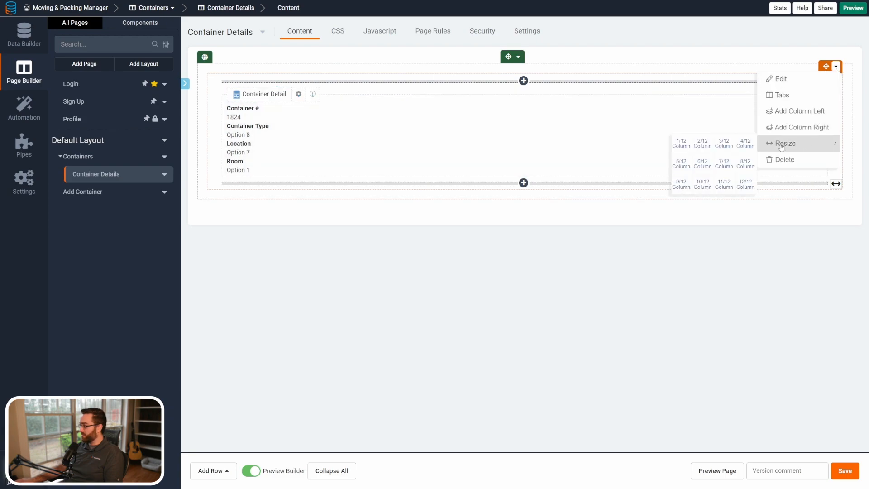
left_click(702, 163)
left_click(519, 67)
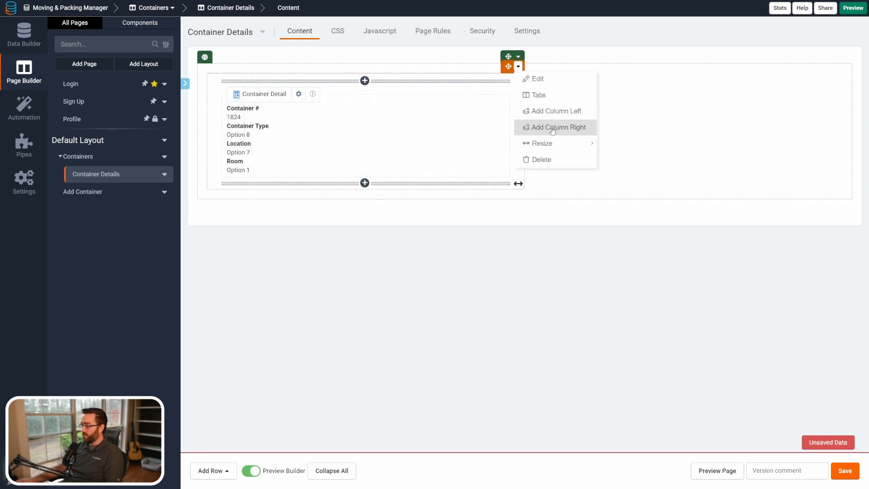
left_click(557, 128)
left_click(730, 66)
mouse_move(746, 152)
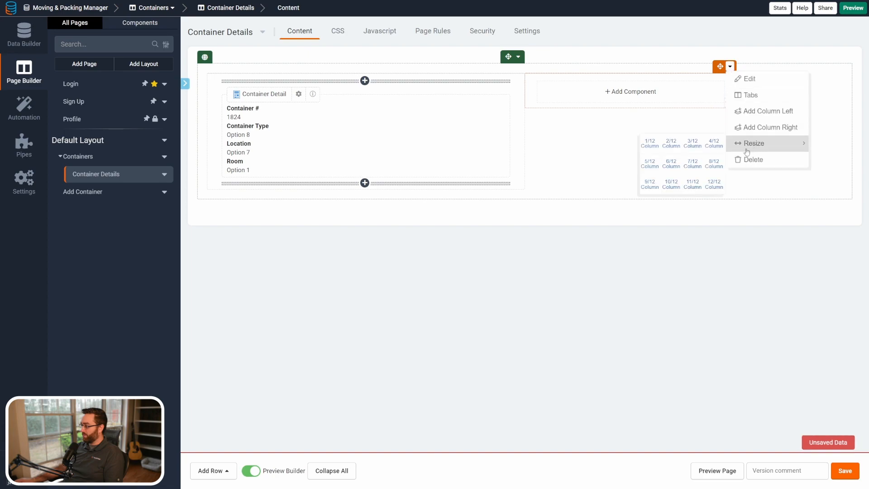
left_click(671, 163)
Step: Add a form to the new column that adds a new Item connected to this Container, and open it for customization
left_click(665, 97)
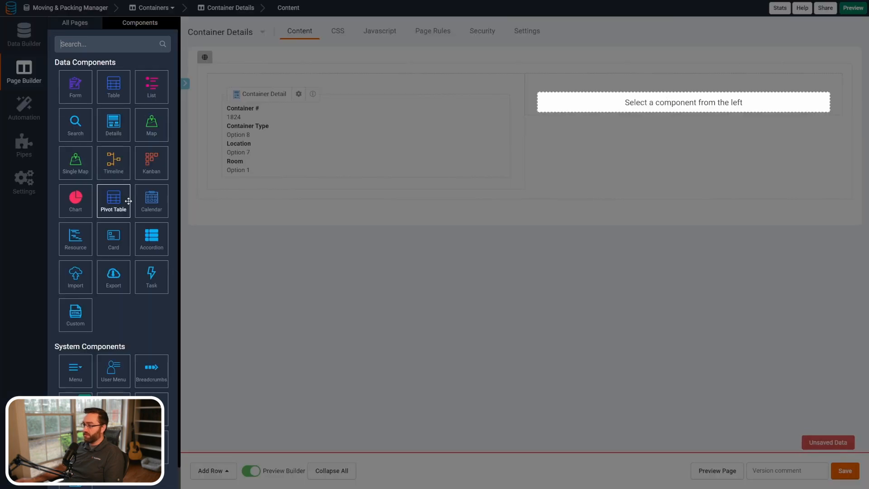
left_click(82, 95)
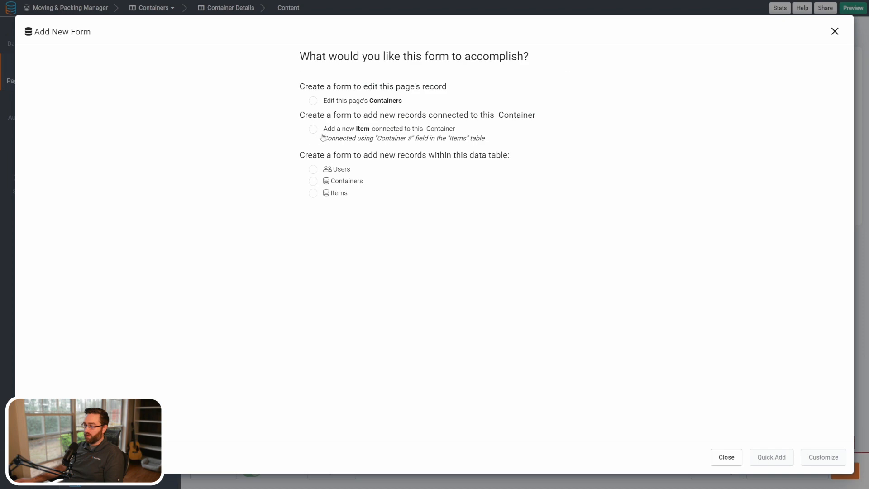
left_click(324, 130)
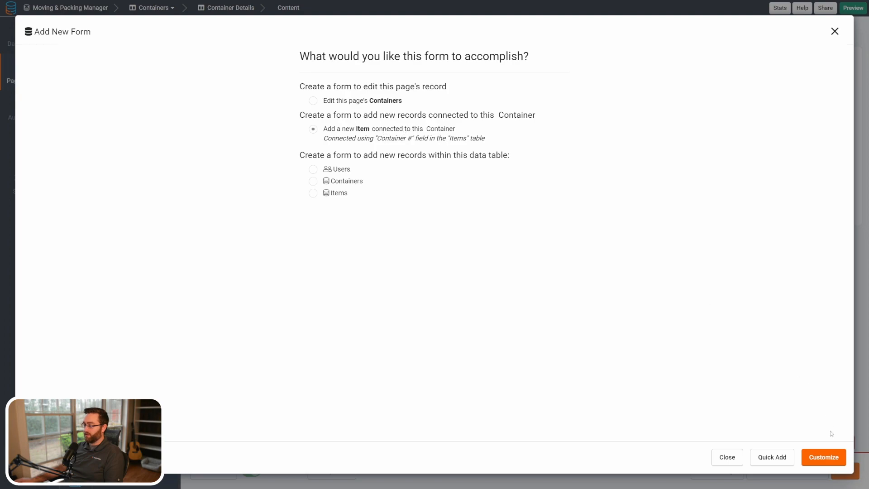
left_click(834, 459)
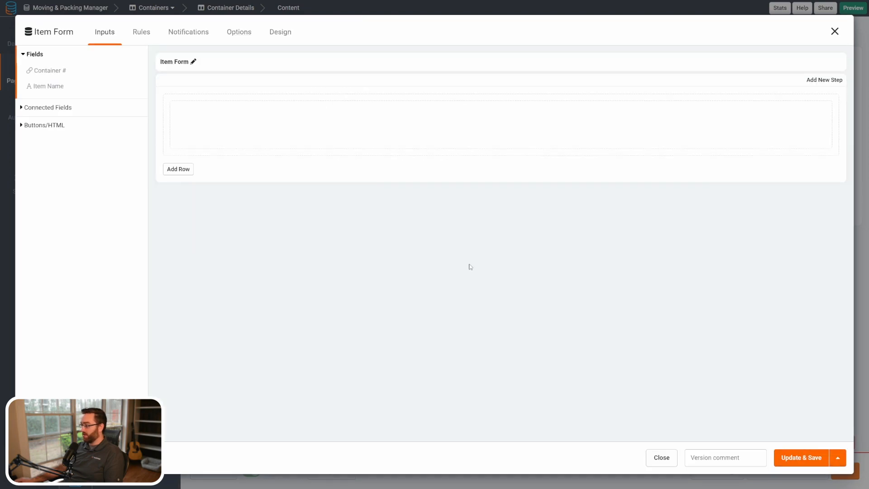
Step: Set up the item form with Item Name as its only field and check how the form connects to the container
left_click(52, 73)
left_click(57, 71)
mouse_move(780, 127)
left_click(816, 112)
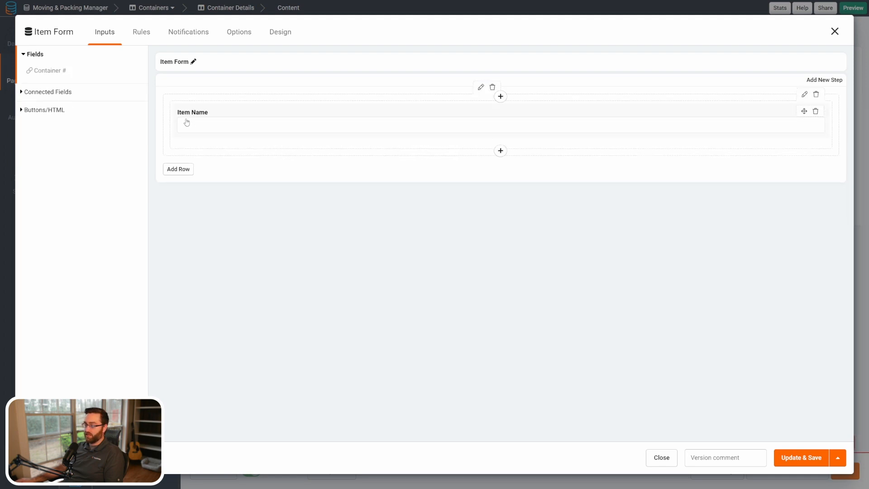
left_click(46, 33)
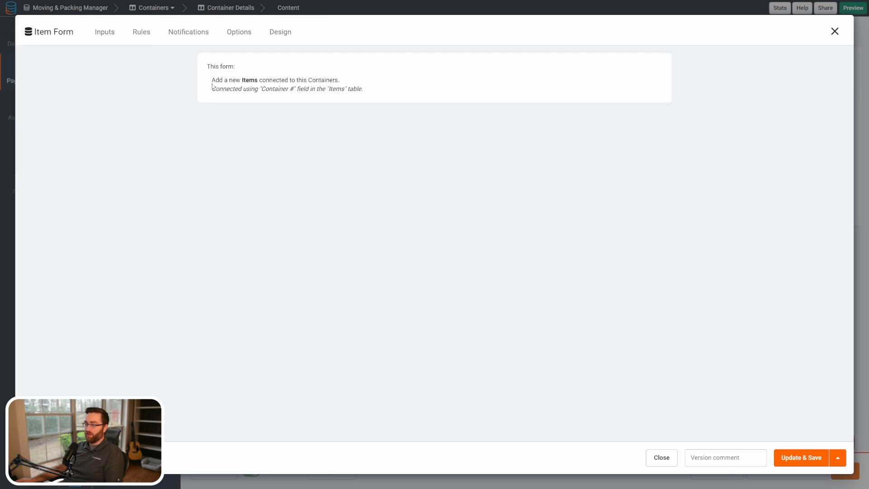
left_click_drag(213, 80, 370, 92)
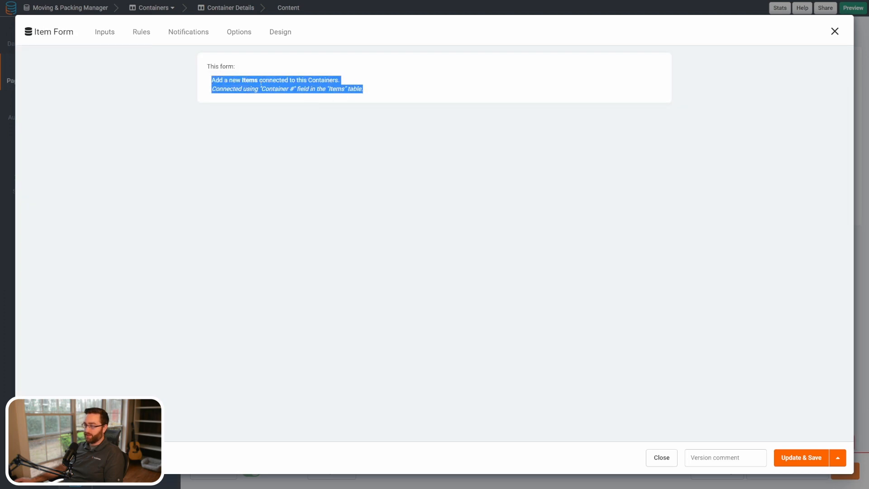
Step: Change the item form's title to "Add Item", save the form and refresh the live Container Details page
left_click(120, 40)
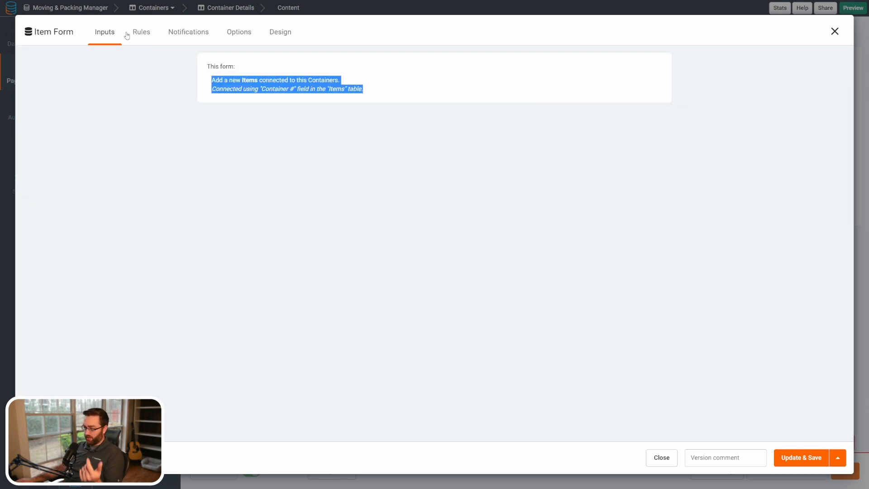
left_click(193, 63)
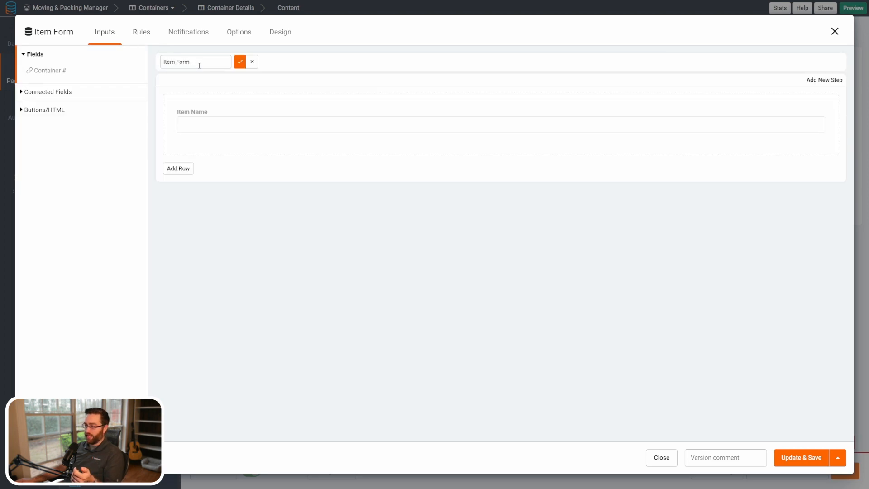
triple_click(199, 62)
type("Add Item")
left_click(240, 61)
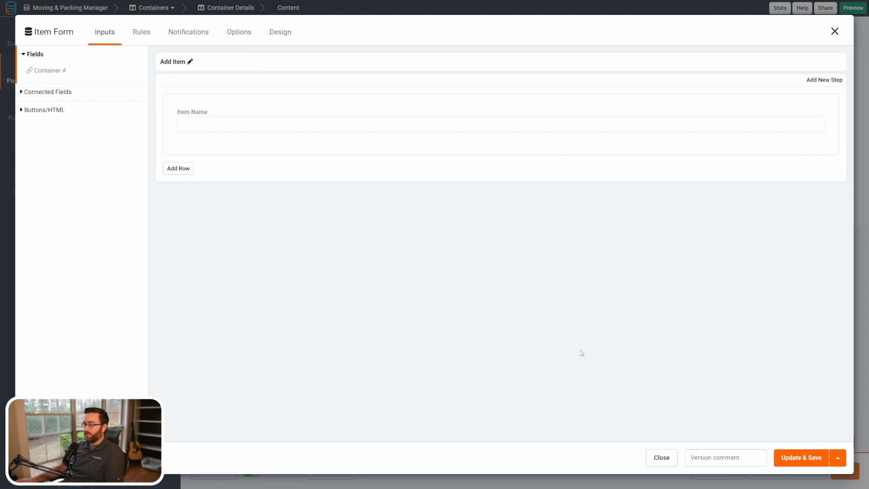
left_click(813, 457)
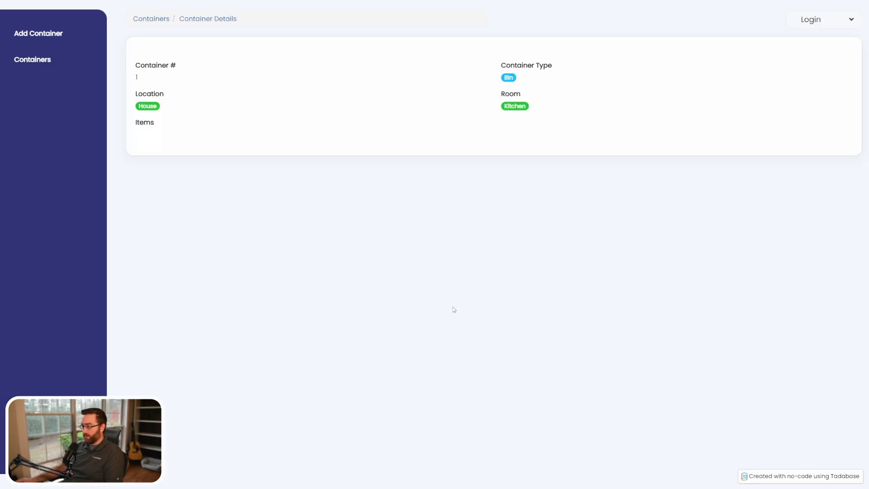
key("F5")
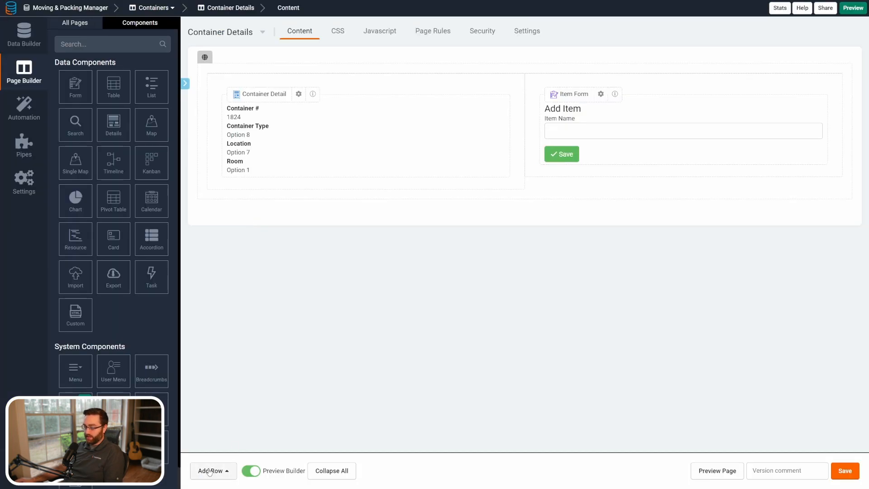
Step: Add a one-column row below and place in it a list of Items connected to this Container, opened for customization
left_click(210, 470)
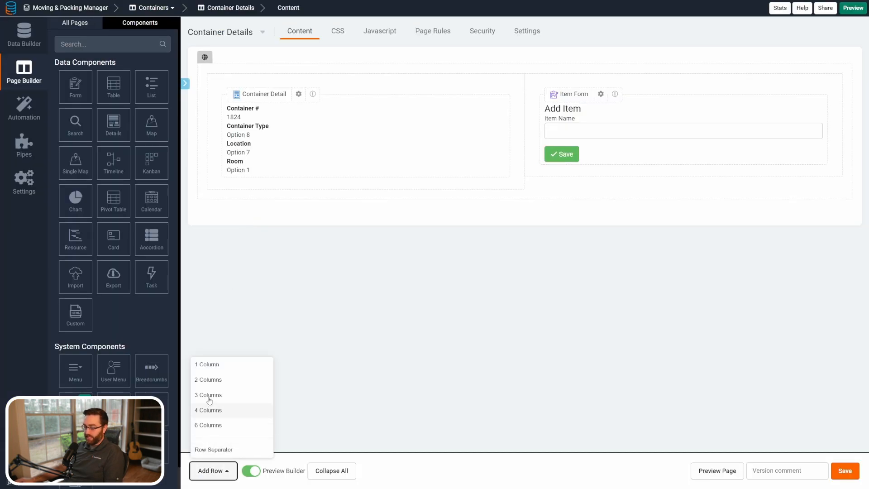
left_click(208, 365)
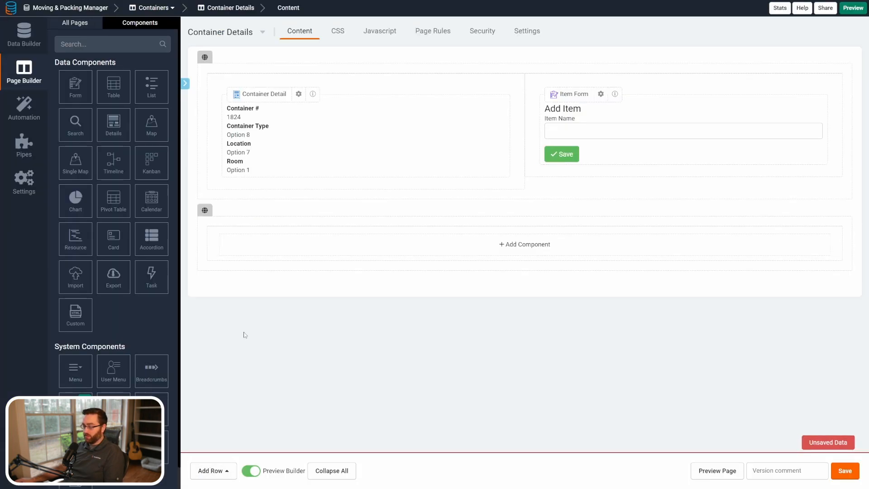
left_click(281, 247)
left_click(150, 96)
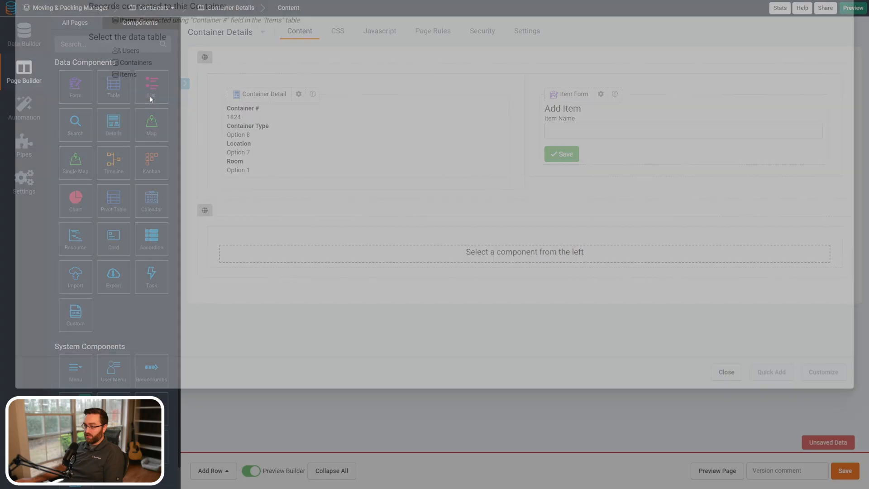
left_click(129, 107)
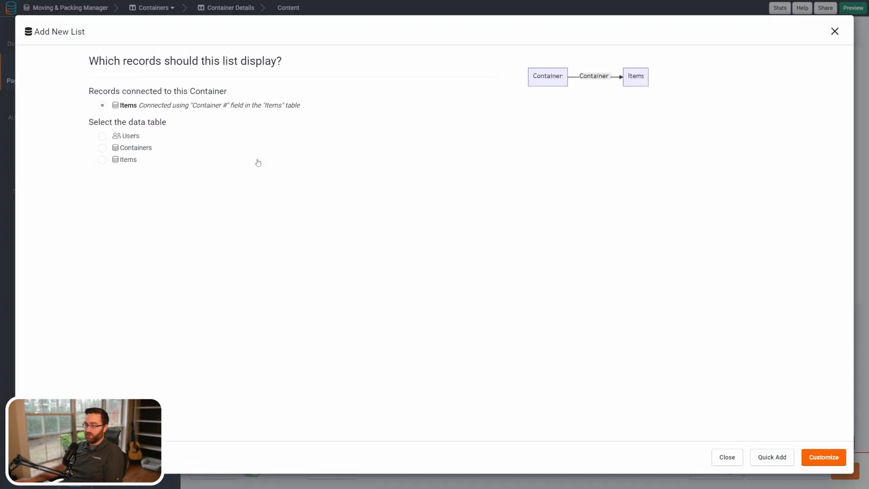
left_click(822, 458)
Step: Title the list "Items" and add the Item Name field, an Edit link and a Delete link to it
left_click(194, 64)
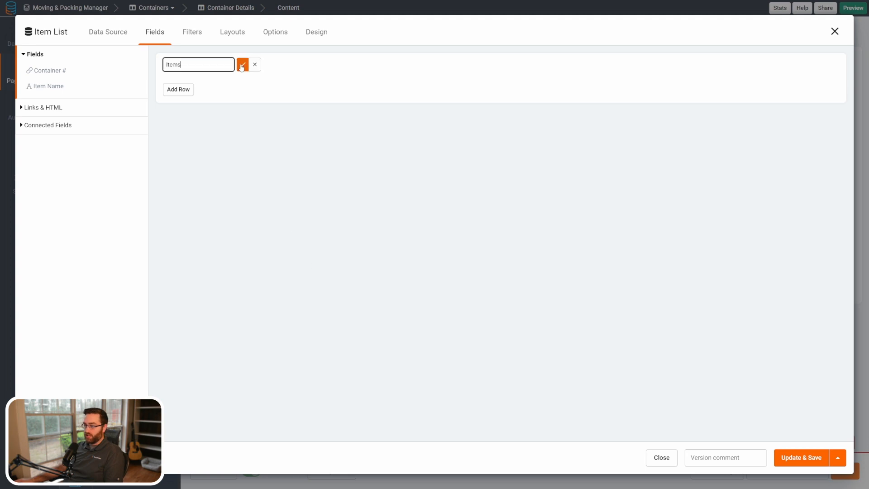
left_click(242, 66)
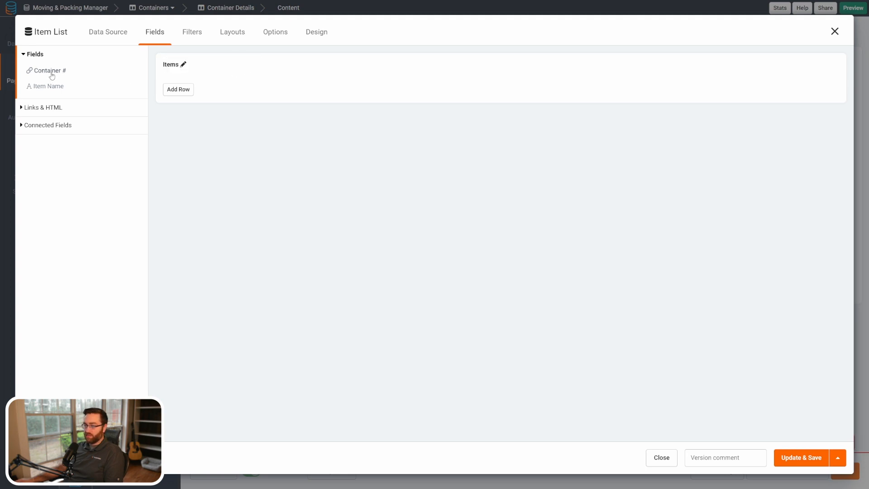
left_click(45, 86)
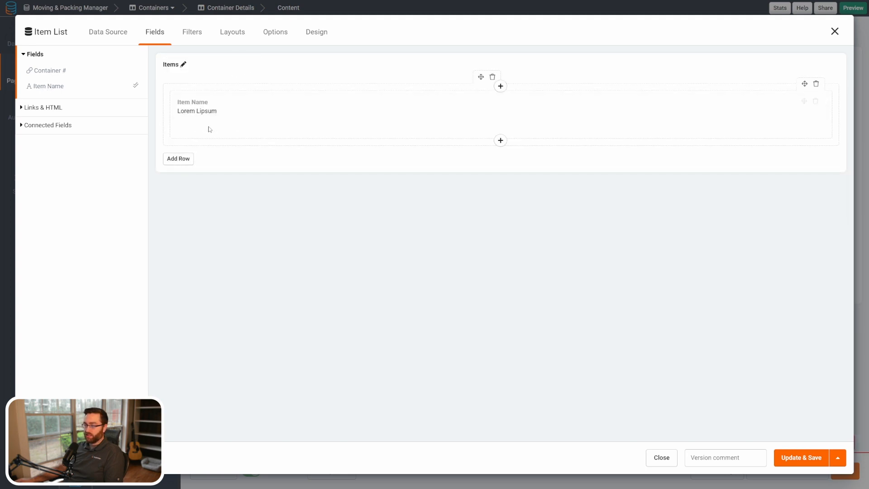
left_click(49, 107)
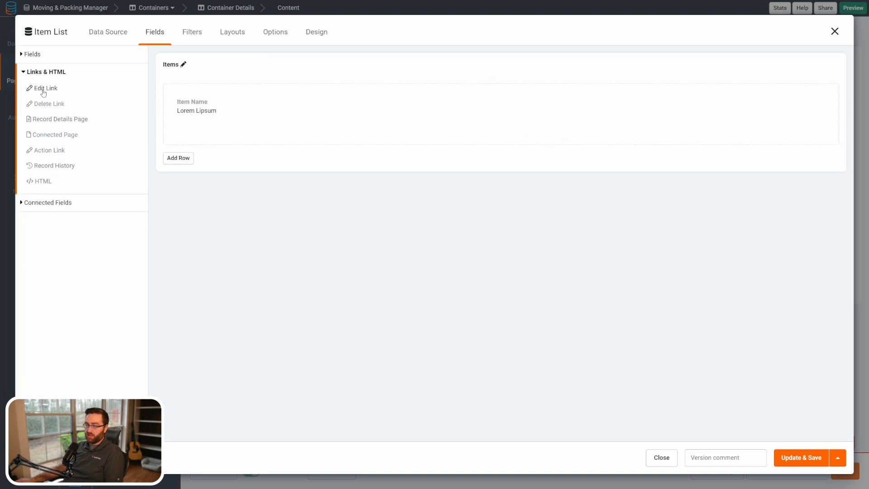
left_click(42, 89)
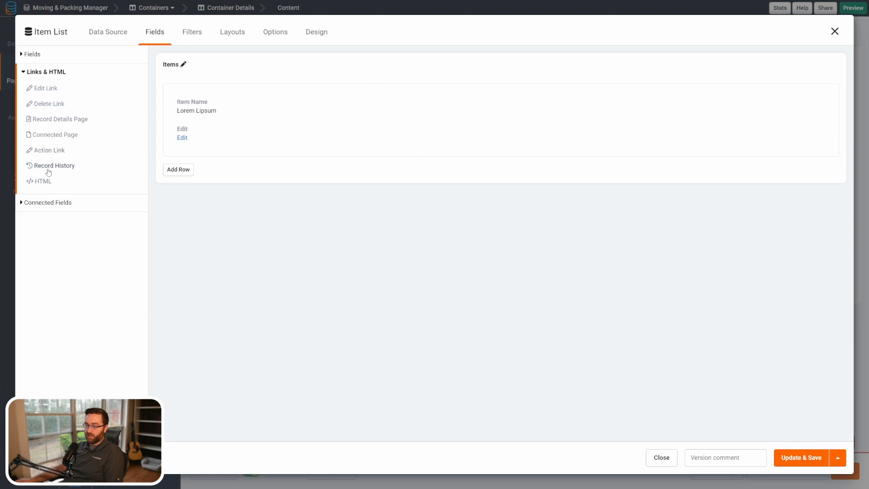
left_click(41, 103)
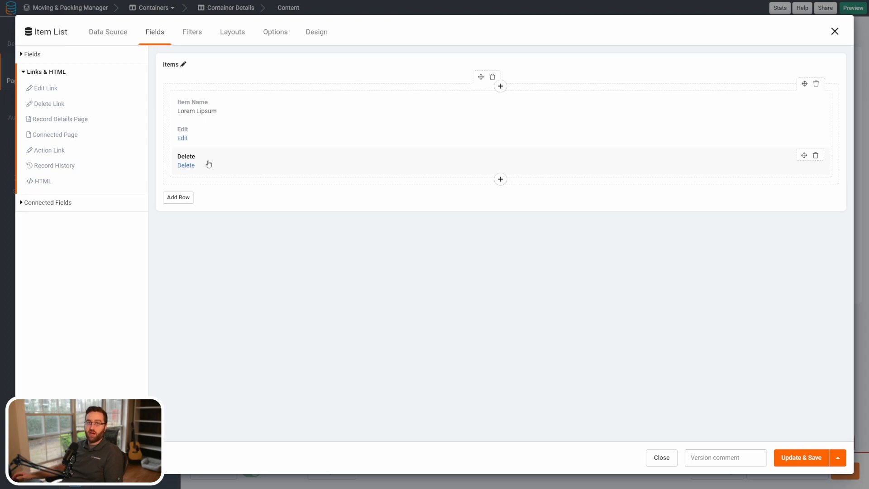
Step: Set the Edit link's title to "Edit Item", hide its column title and give it a pencil icon
left_click(288, 140)
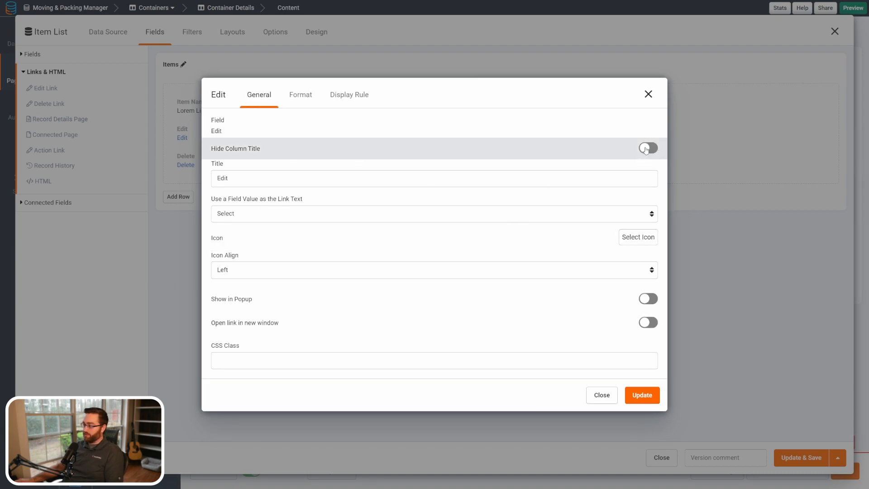
left_click(362, 175)
key("ctrl+a")
type("Edit Item")
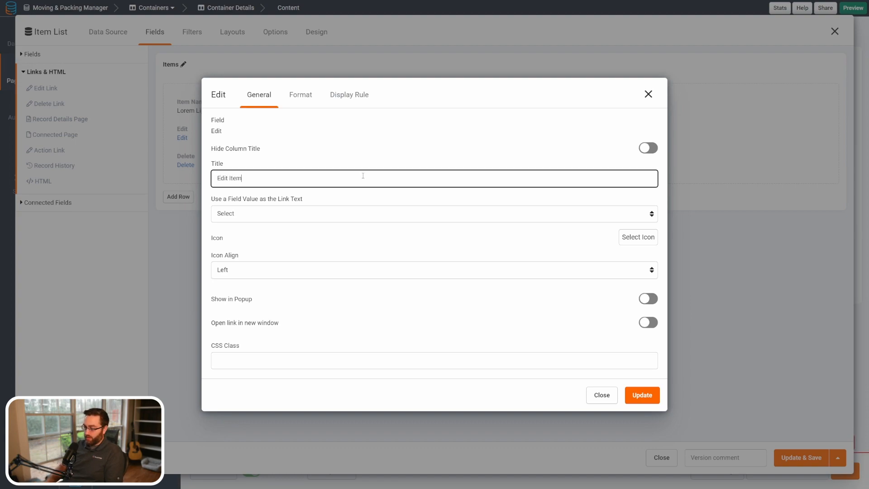
left_click(647, 149)
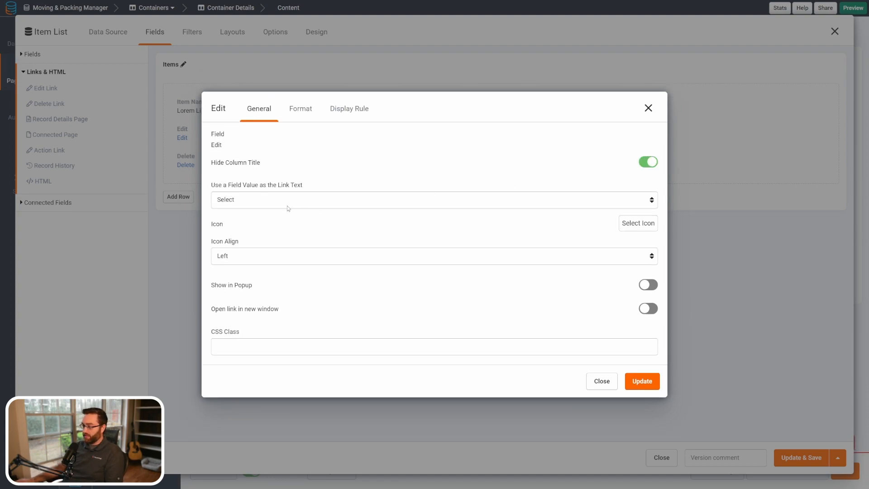
left_click(639, 223)
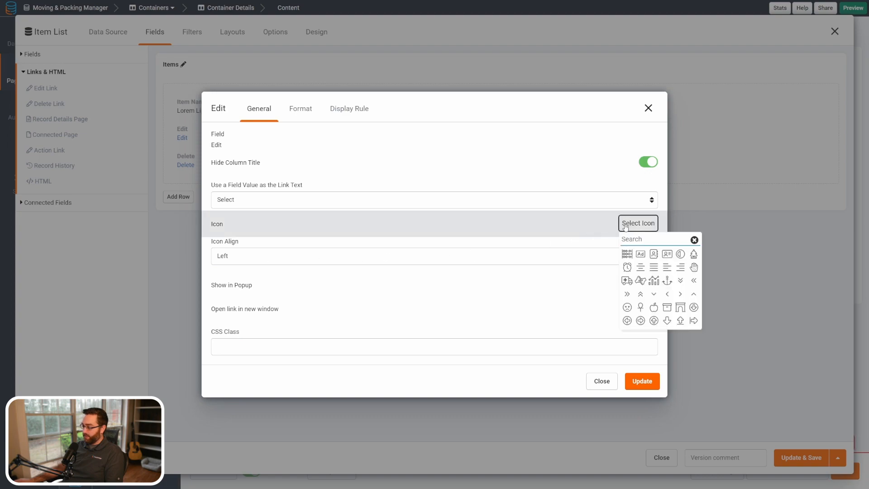
type("edit")
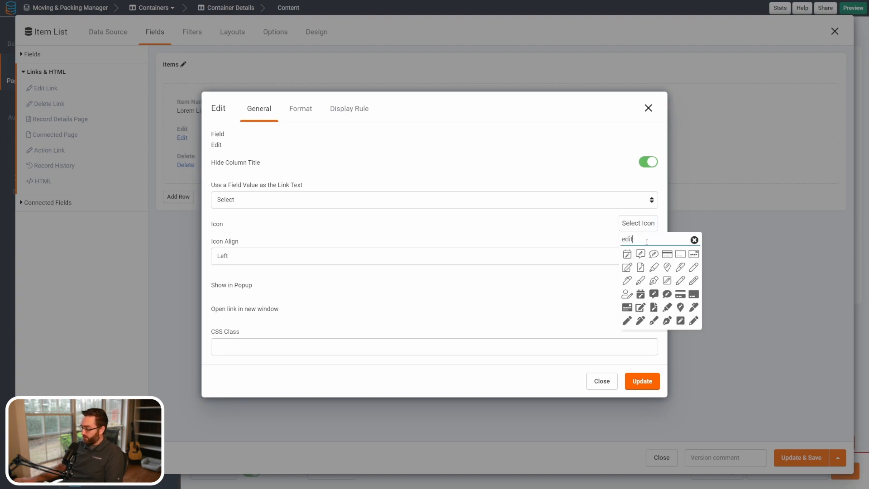
left_click(693, 268)
Step: Format the Edit link as a button with Block fill, Large size and Info color, and apply the link settings
left_click(298, 114)
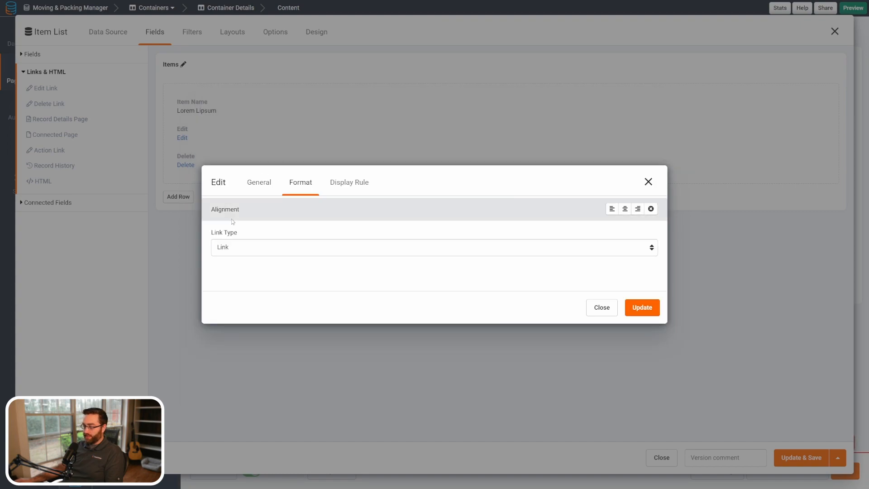
left_click(235, 244)
key("Down")
key("Return")
left_click(237, 262)
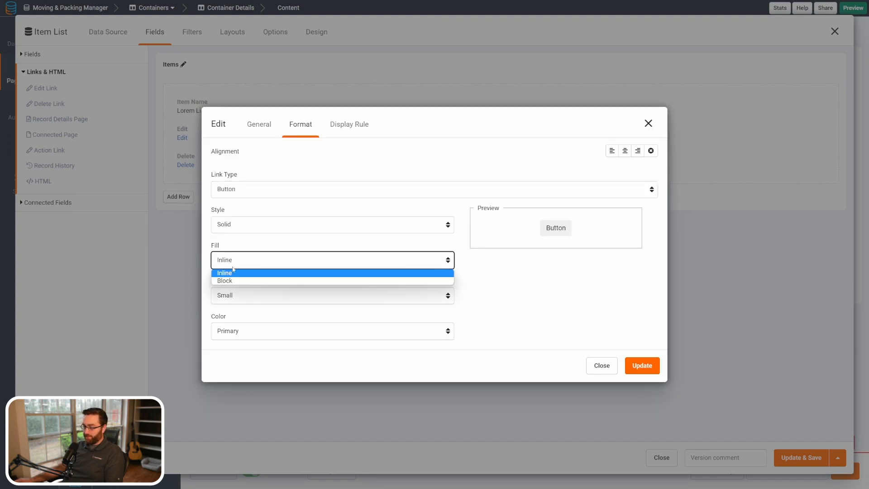
left_click(235, 286)
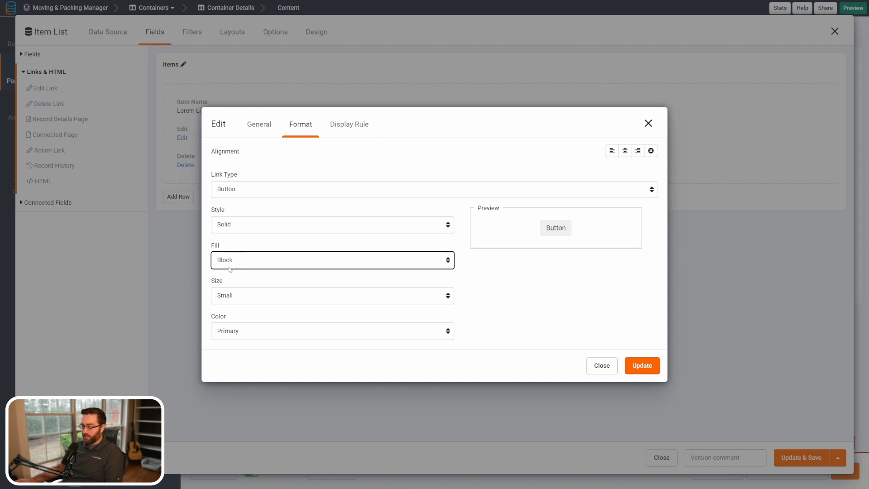
left_click(230, 300)
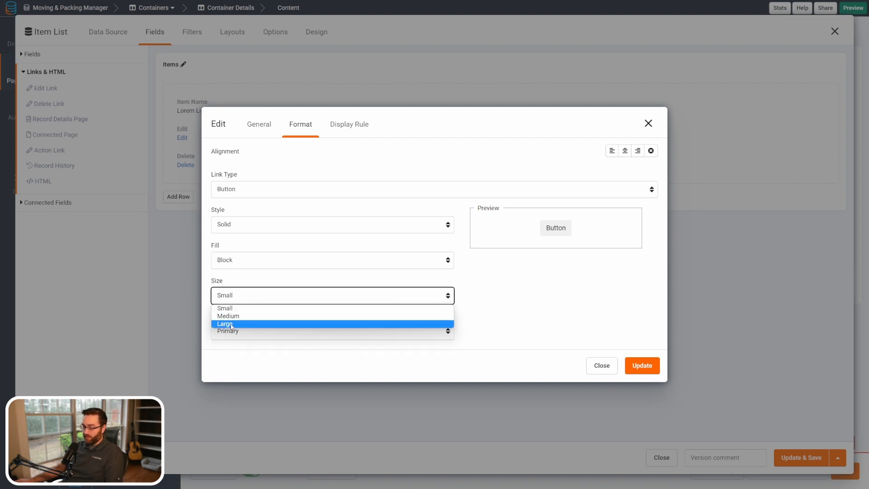
left_click(231, 324)
left_click(361, 335)
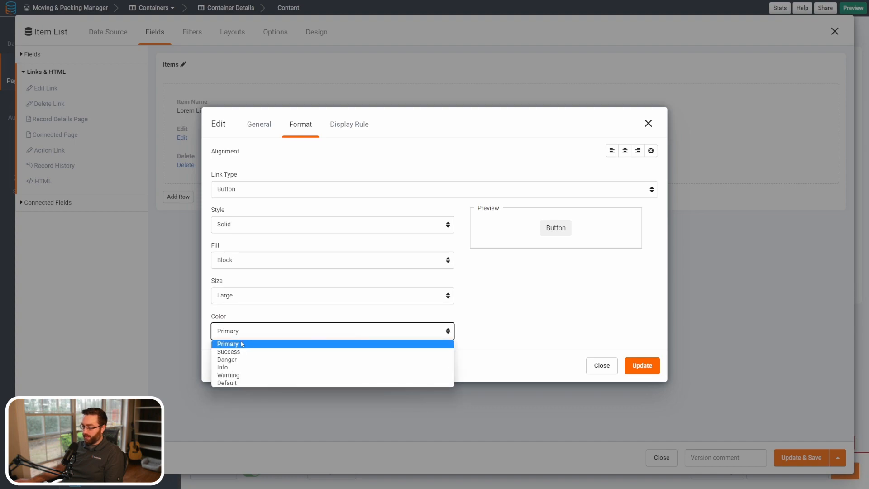
left_click(236, 369)
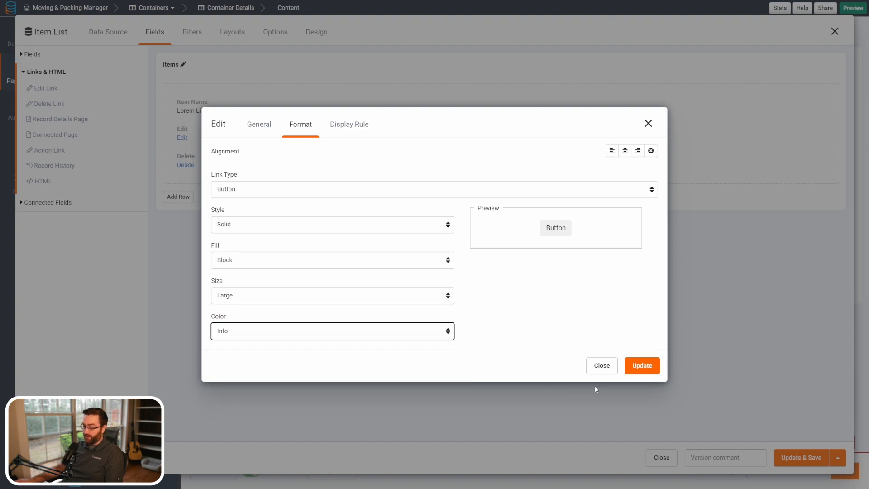
left_click(641, 365)
Step: Give the Delete link an outlined trash can icon and hide its column title
left_click(202, 157)
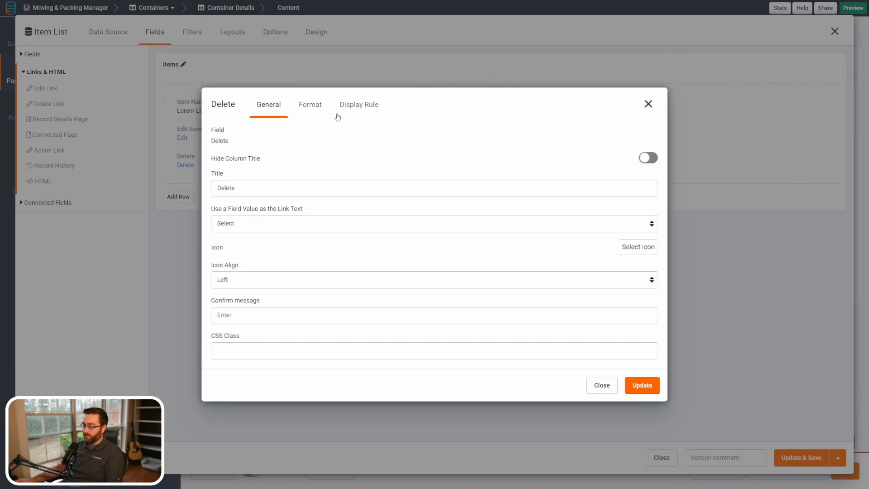
left_click(638, 247)
type("trash")
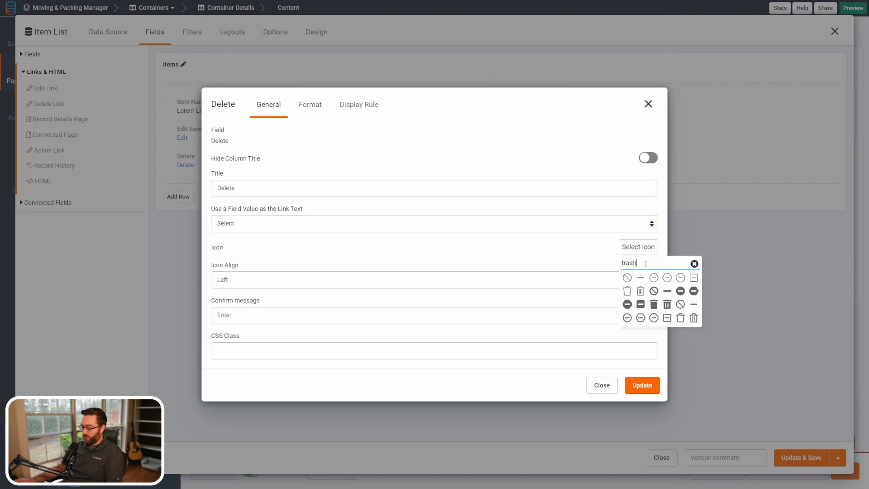
left_click(627, 291)
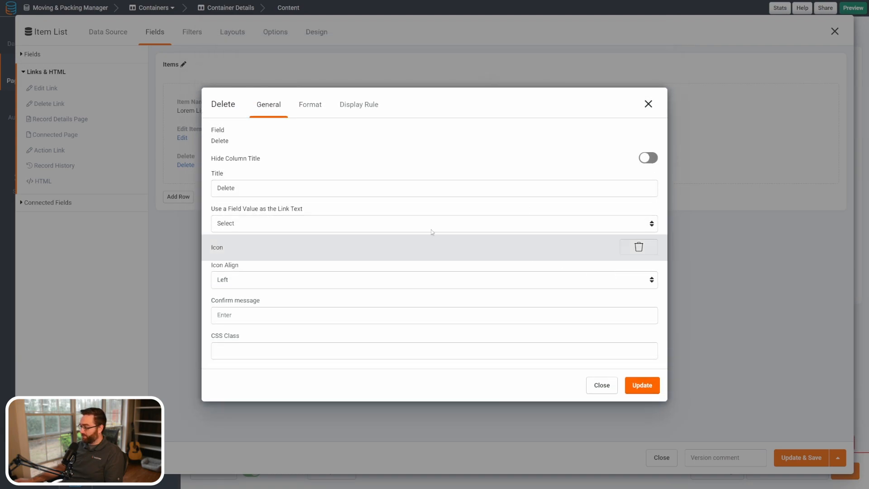
left_click(651, 158)
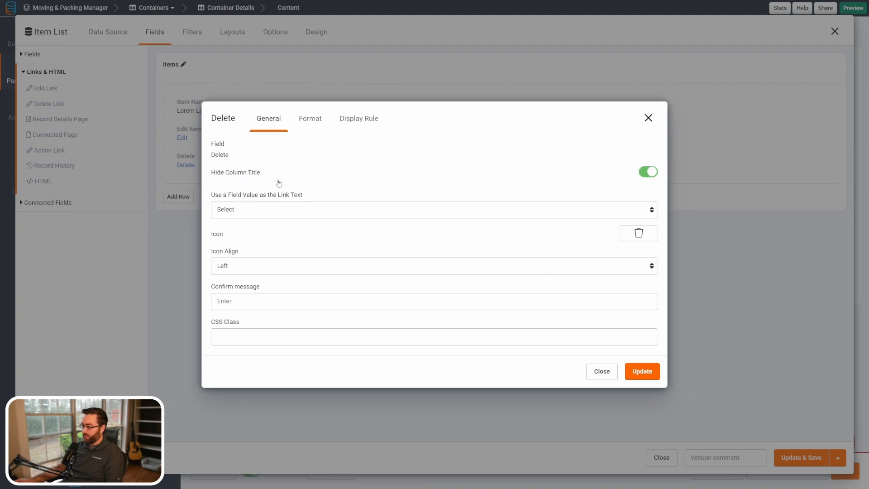
Step: Format the Delete link as a button with Block fill, Large size and Danger color, and save the item list
left_click(310, 119)
left_click(231, 252)
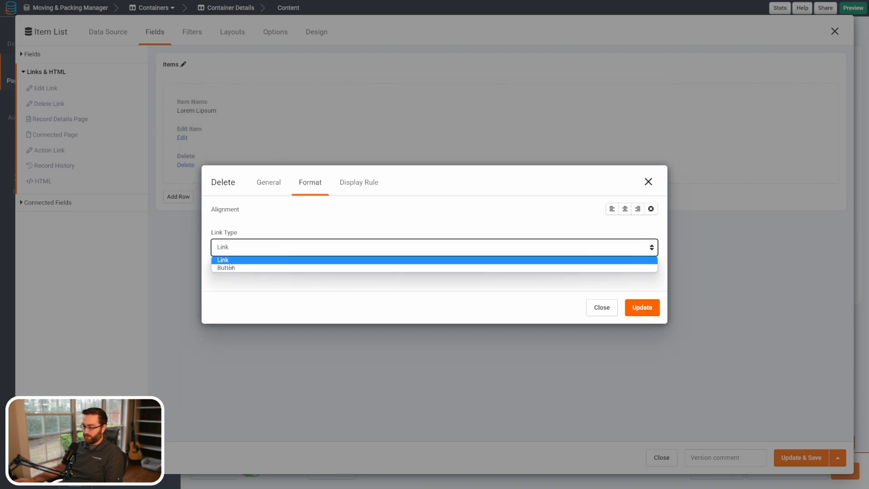
left_click(231, 267)
left_click(231, 262)
left_click(231, 280)
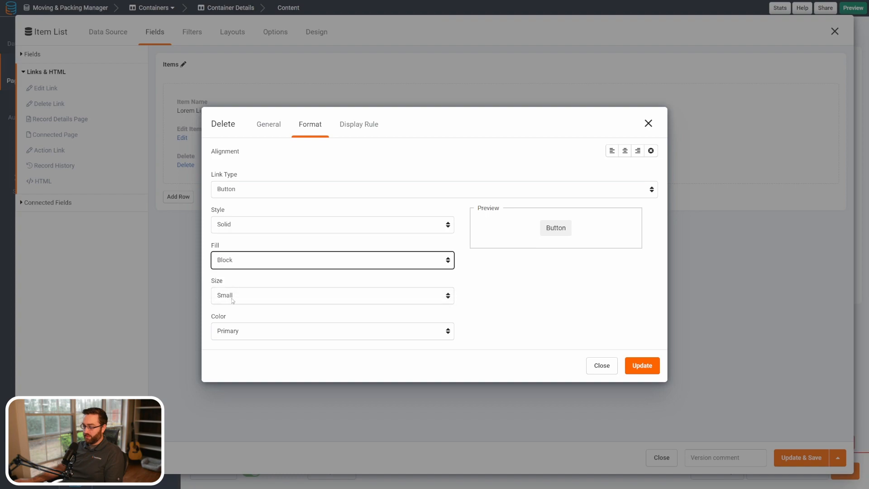
left_click(235, 297)
left_click(234, 323)
left_click(232, 331)
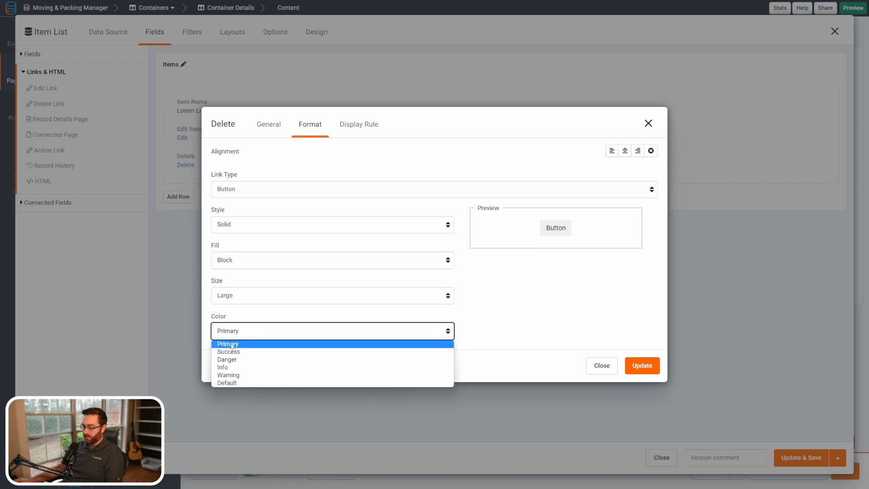
left_click(227, 359)
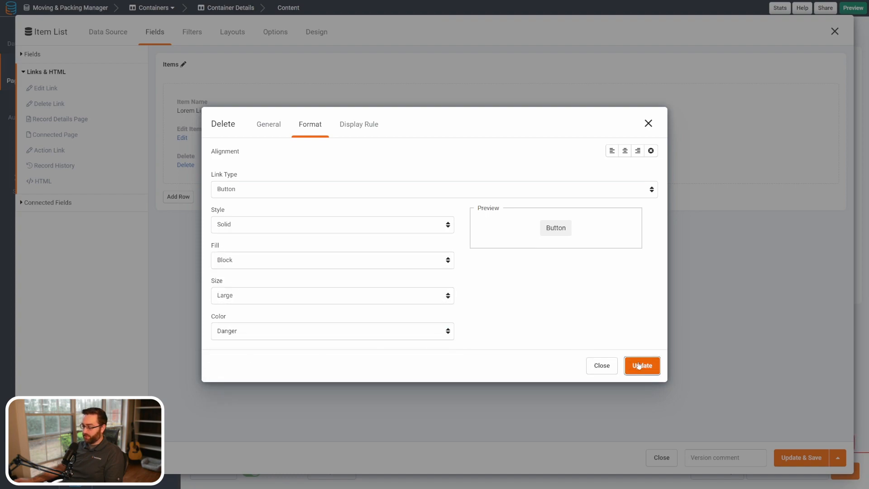
left_click(642, 366)
left_click(800, 458)
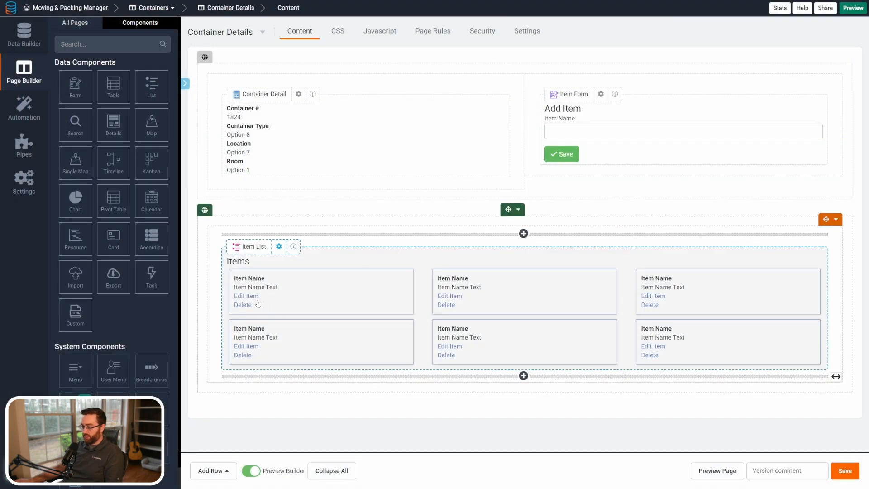
Step: Switch to the live app, reload the container details page and add an item named Plates
key("ctrl+Tab")
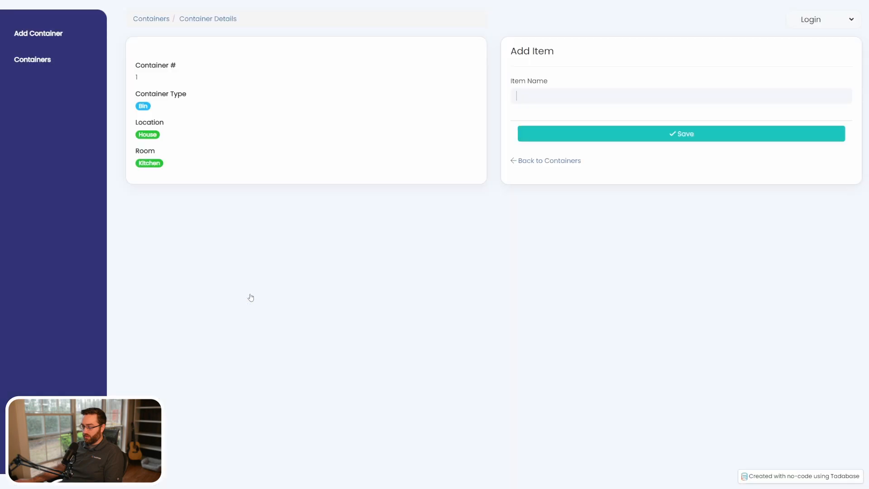
key("F5")
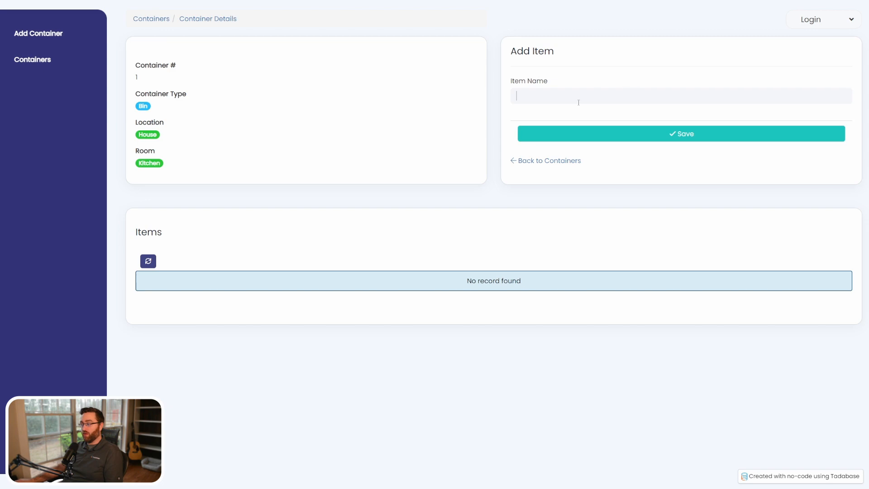
type("tes")
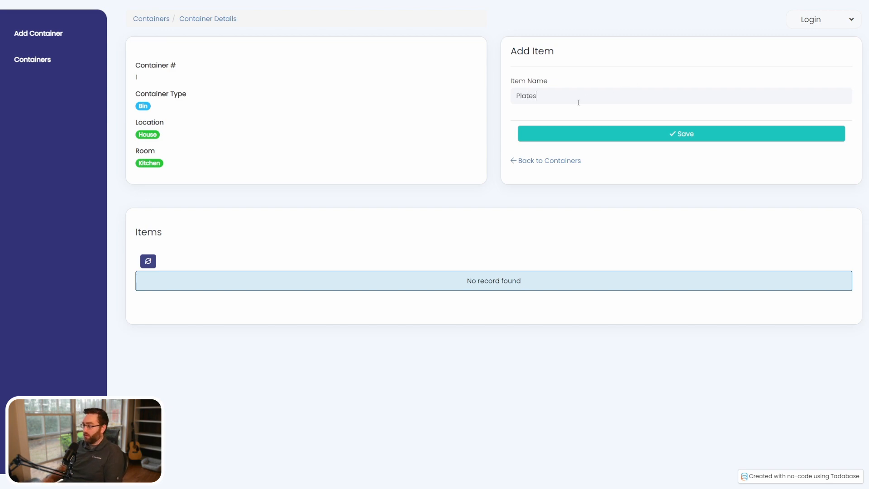
key("Return")
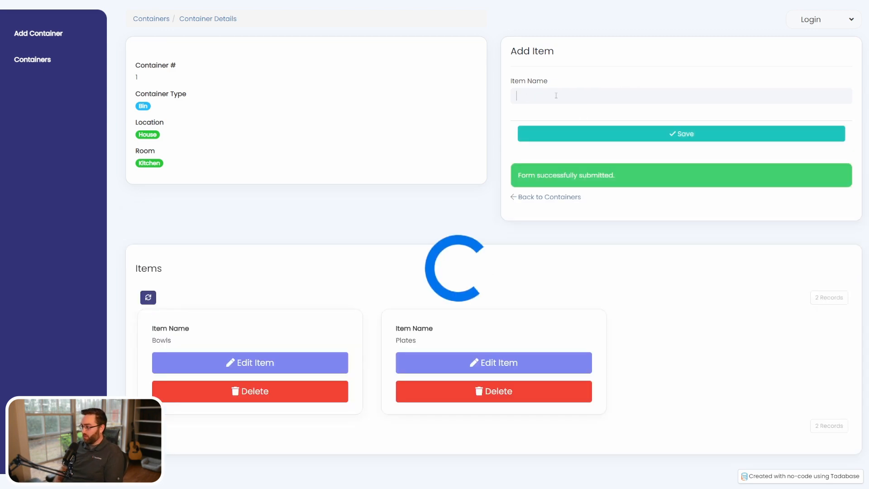
Step: Add an item named Silverware to the container
left_click(556, 95)
type("Silverwa")
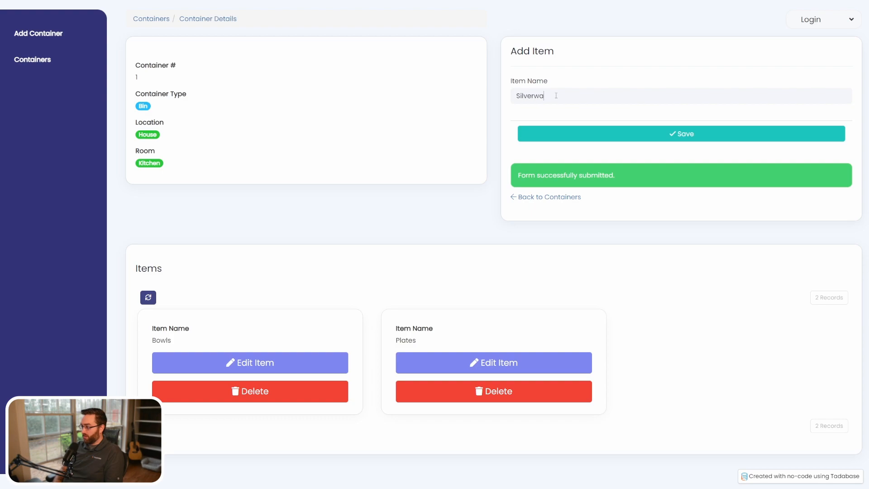
type("re")
key("Return")
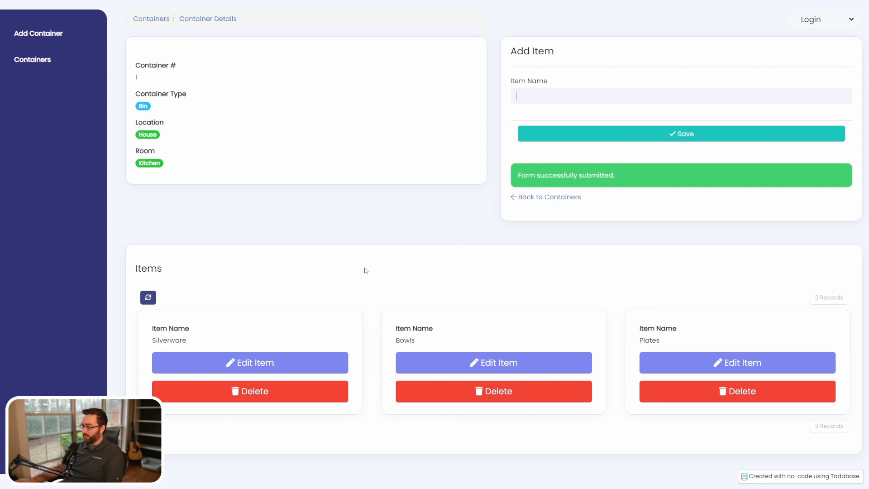
left_click_drag(581, 197, 530, 198)
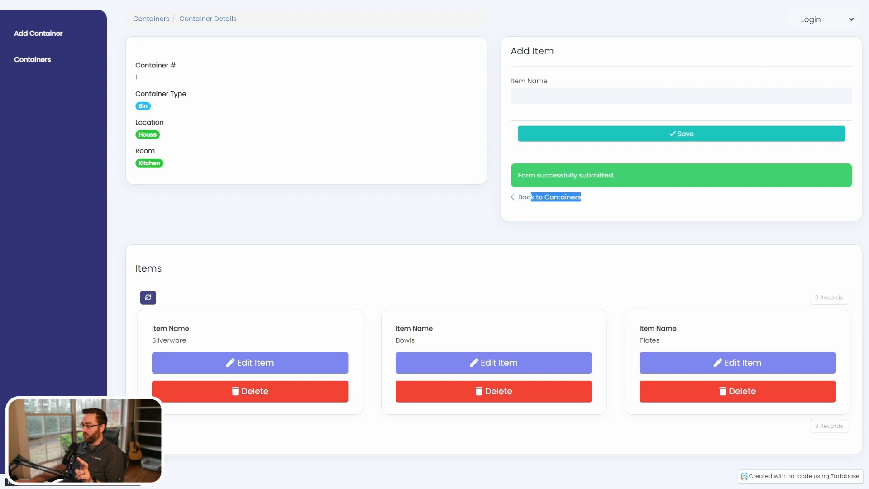
left_click(520, 213)
left_click_drag(396, 340, 441, 341)
left_click(442, 289)
Step: Return to the page builder, hide the "Back to" link of the Item Form and save the form
key("ctrl+shift+Tab")
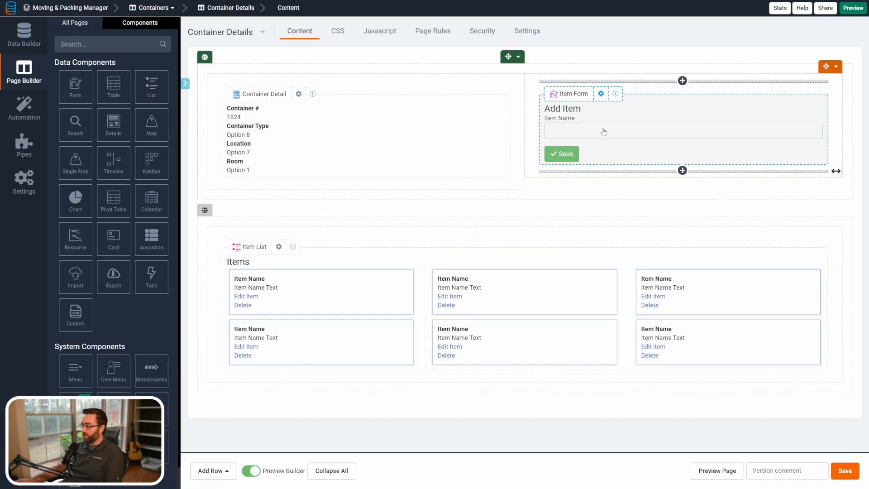
left_click(600, 93)
left_click(243, 34)
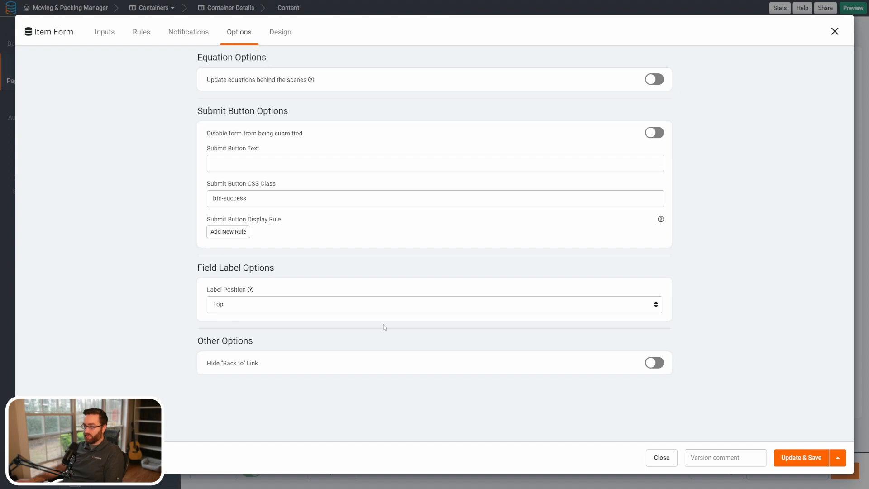
left_click(655, 364)
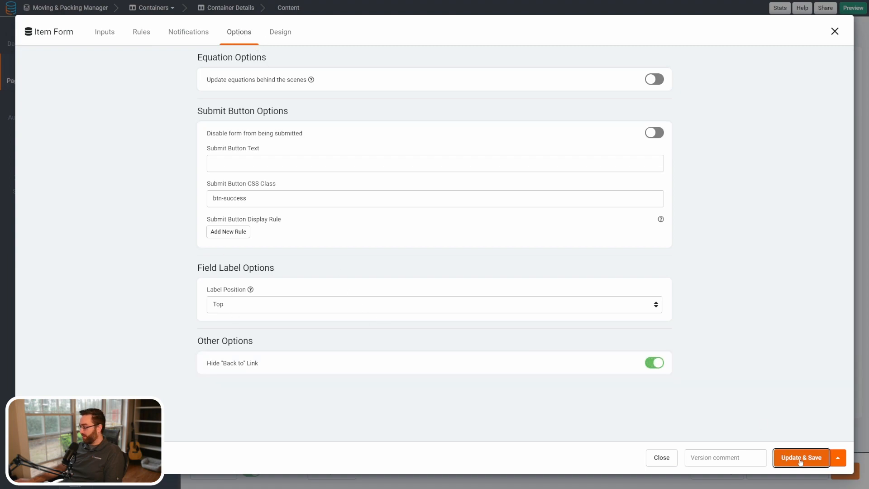
left_click(800, 460)
Step: Set the Item List's font size to 24px with centered alignment and save the list
left_click(279, 246)
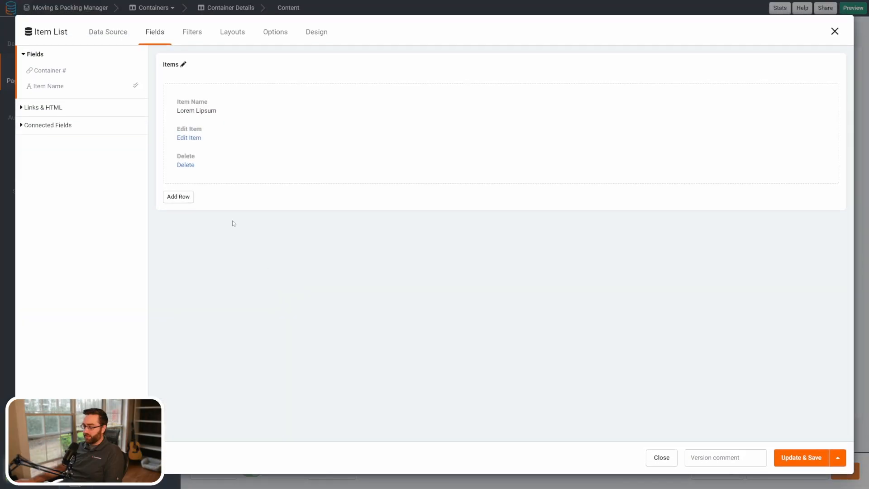
left_click(328, 32)
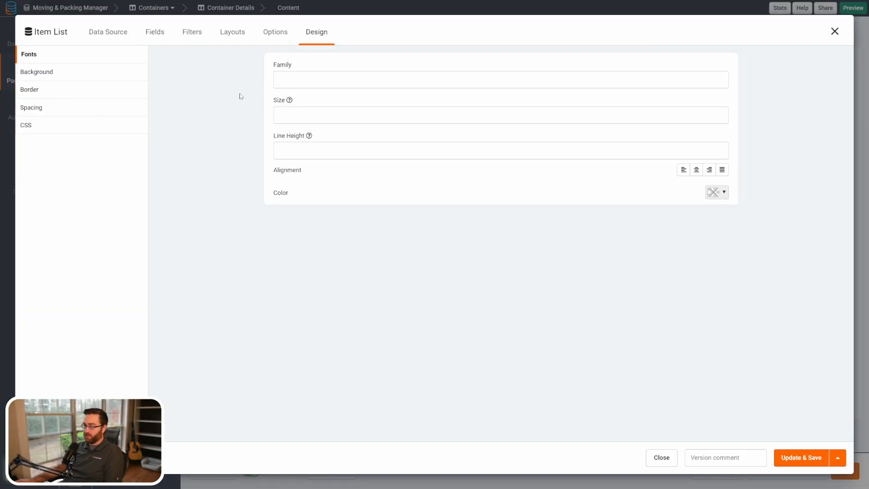
left_click(289, 116)
type("24px")
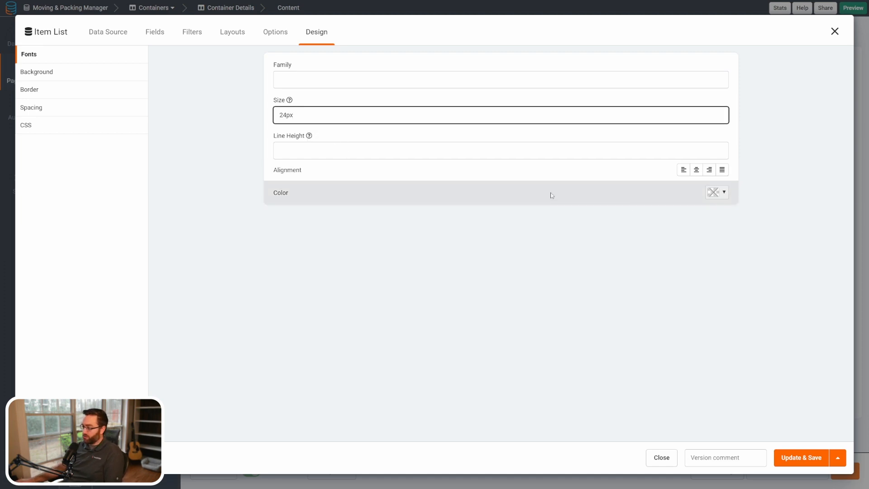
left_click(696, 170)
left_click(814, 458)
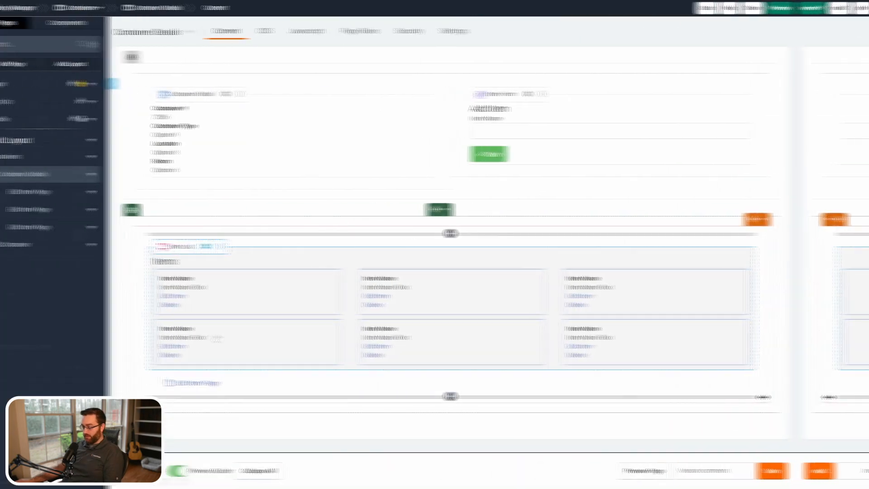
Step: Set the Item List's Edit Item link to show in a popup and save the list
left_click(289, 338)
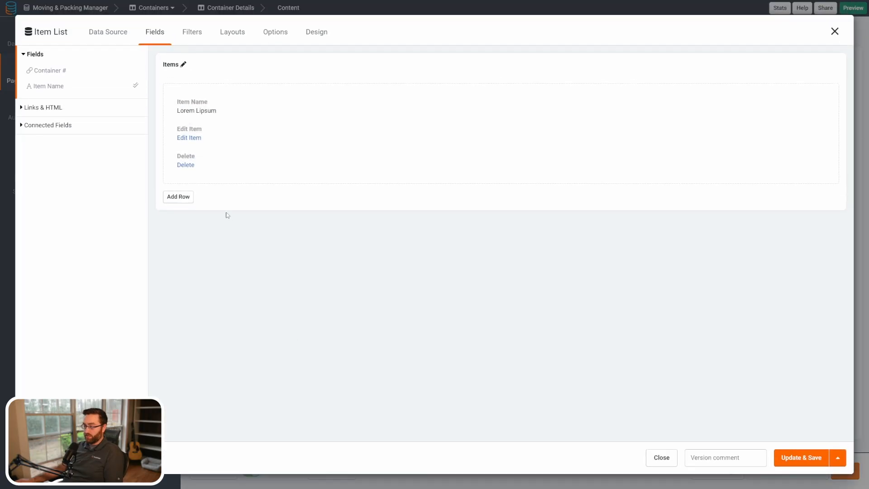
left_click(198, 136)
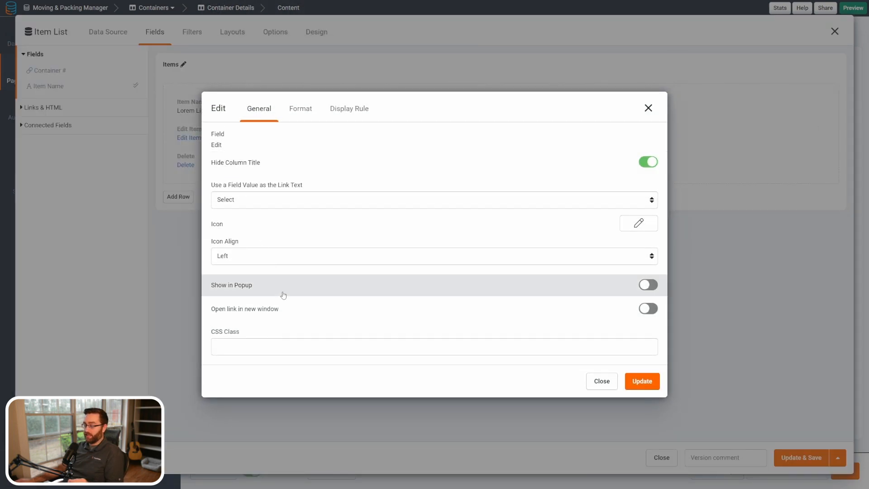
left_click(648, 285)
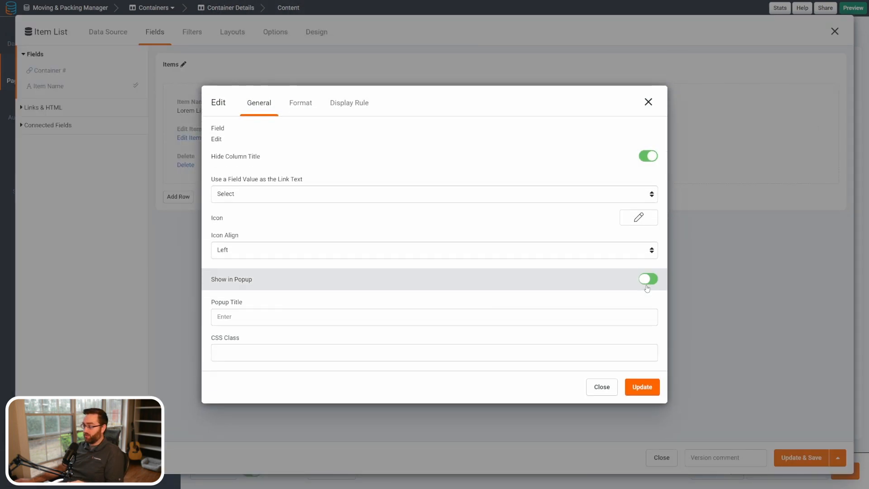
left_click(643, 388)
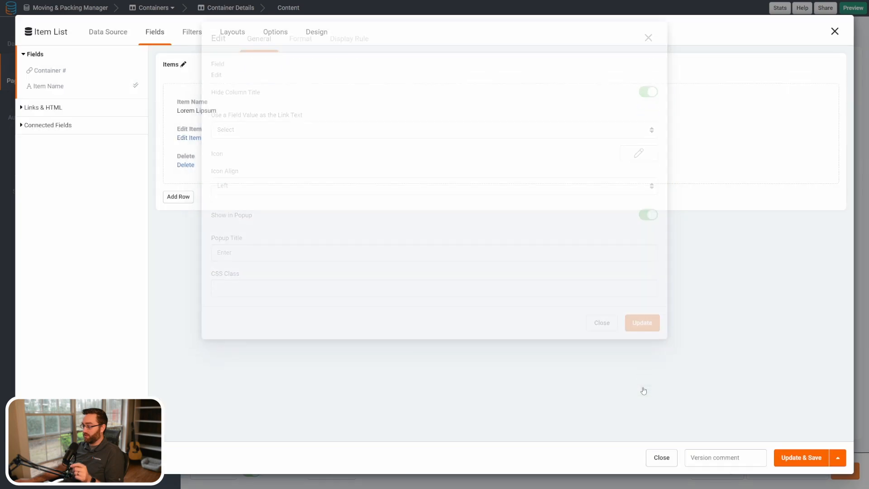
left_click(788, 461)
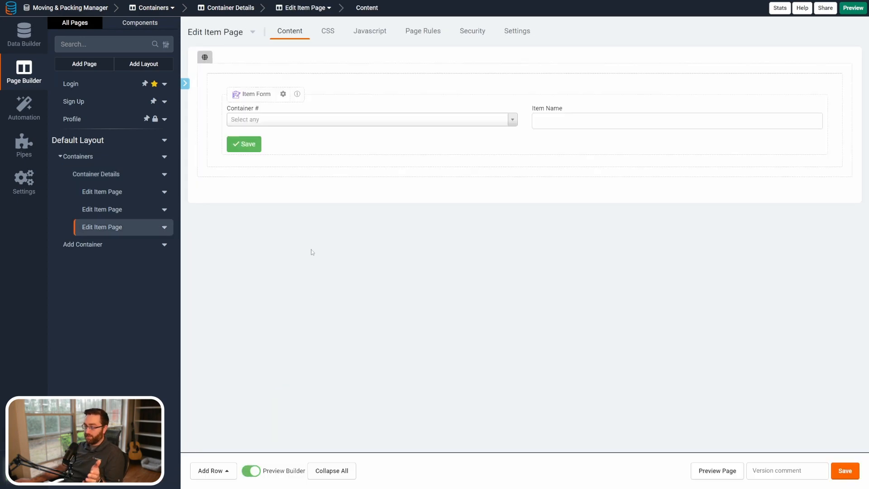
Step: Rearrange the Edit Item Page's form into a single column with Container # above Item Name, and save the form
left_click(311, 143)
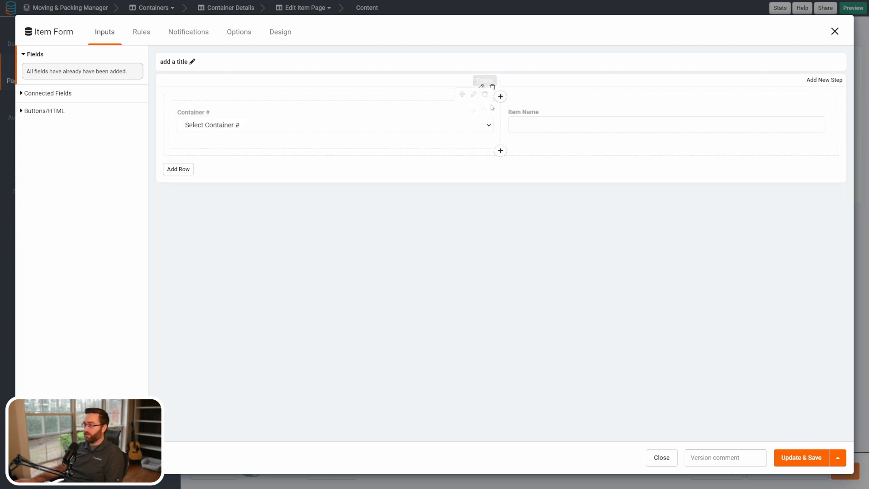
left_click(492, 87)
left_click(52, 72)
left_click(54, 72)
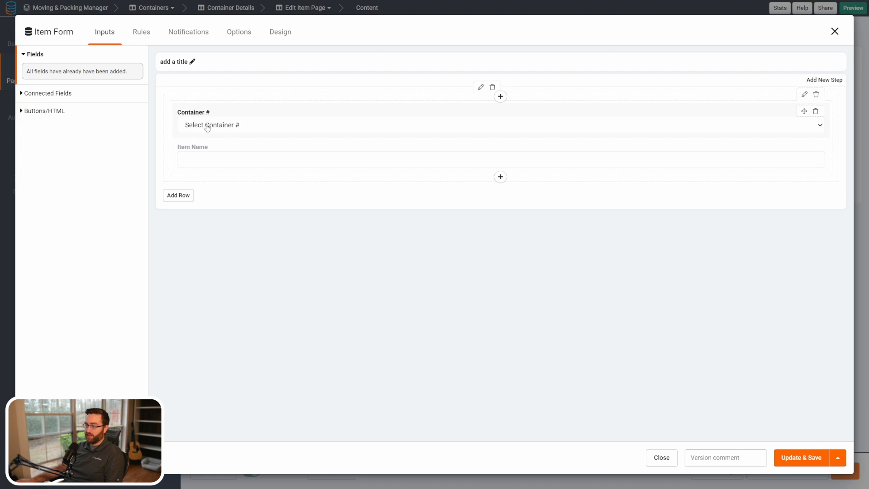
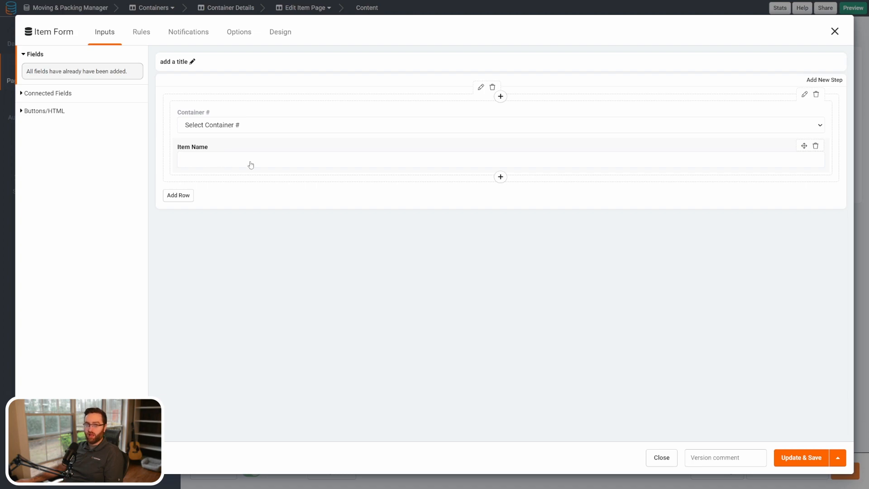
left_click(796, 459)
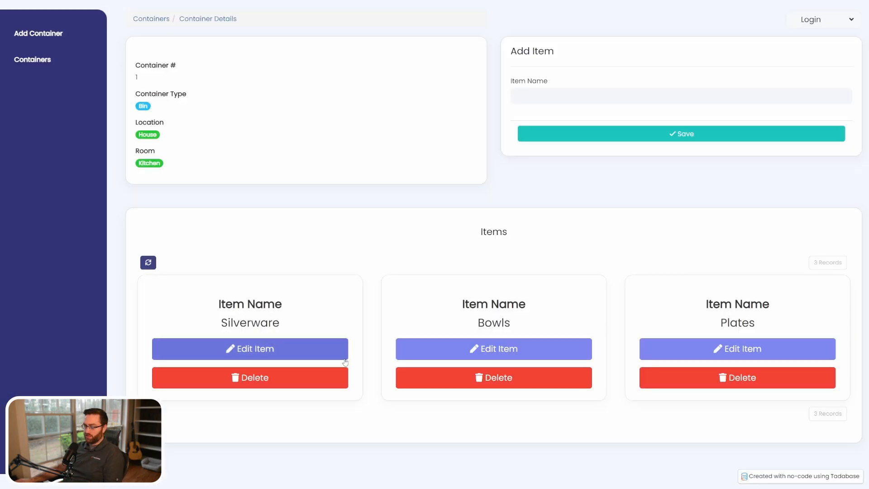
Step: Open the Silverware item for editing in the live app and view the choices offered for Container #
left_click(316, 341)
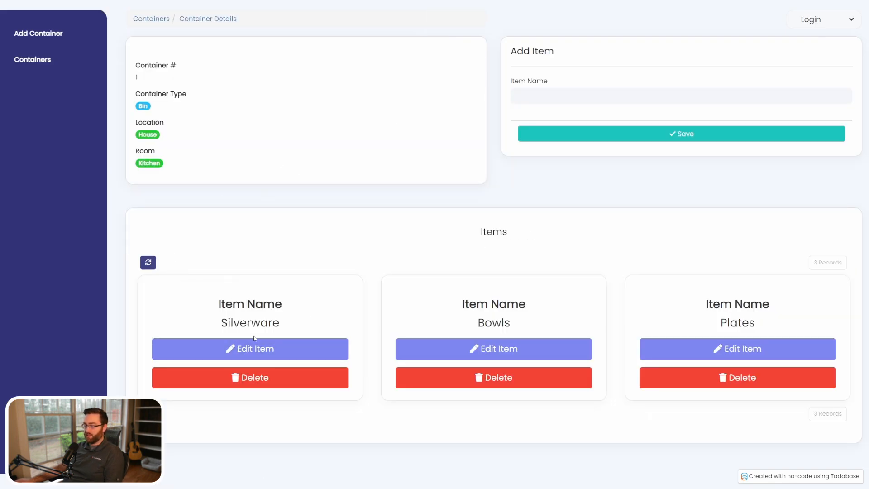
left_click(250, 348)
left_click(273, 84)
left_click(264, 84)
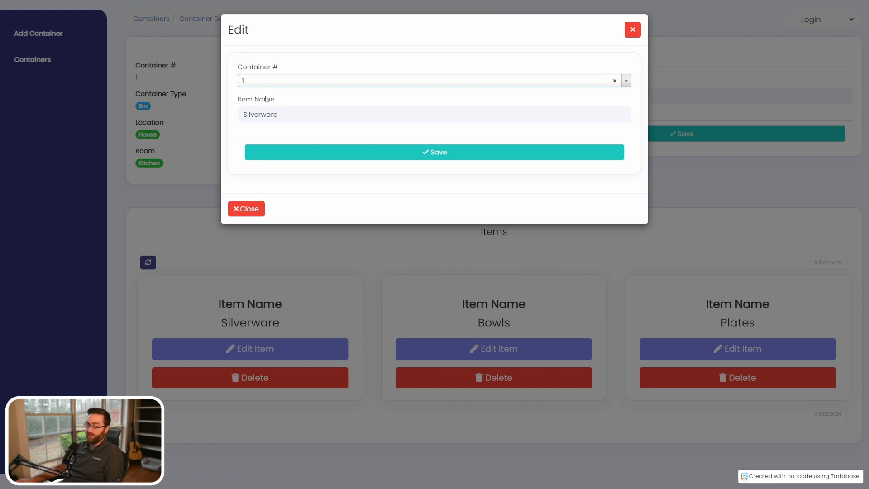
left_click(275, 86)
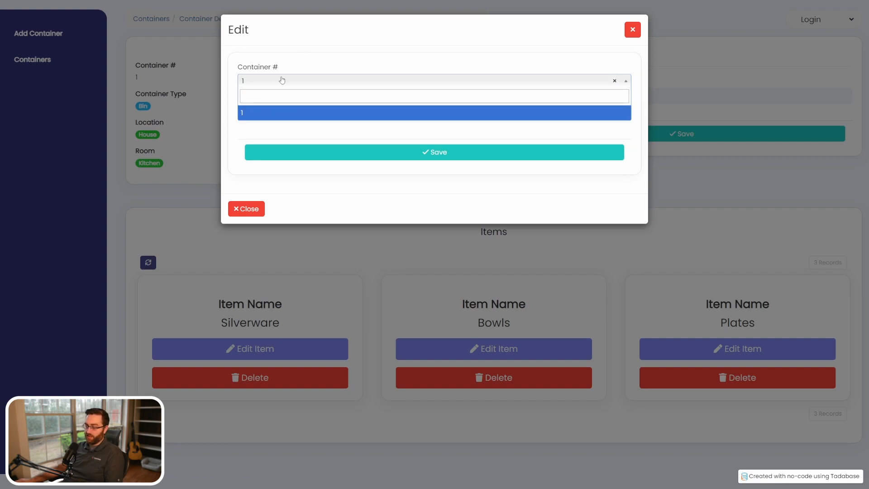
left_click(293, 47)
Step: Rename the Silverware item to Kitchen Utensils and save it
double_click(286, 115)
left_click(291, 113)
left_click_drag(291, 116, 233, 113)
type("Kitchen Utensils")
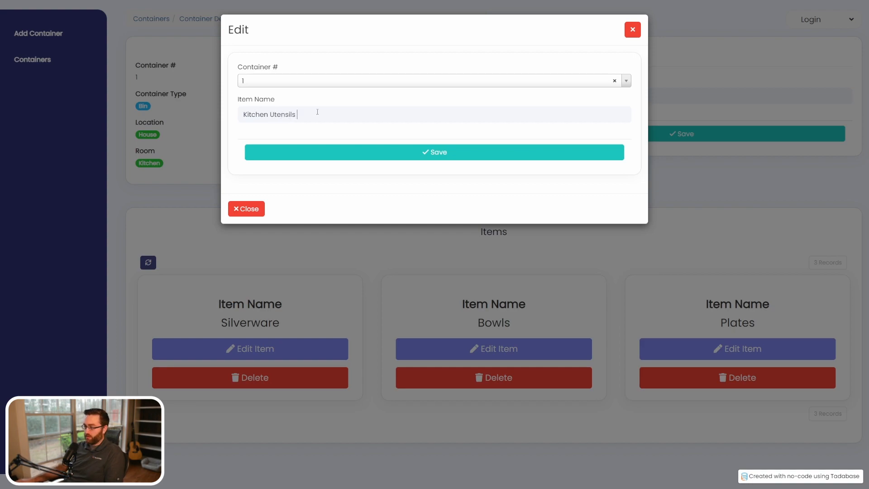
left_click(305, 152)
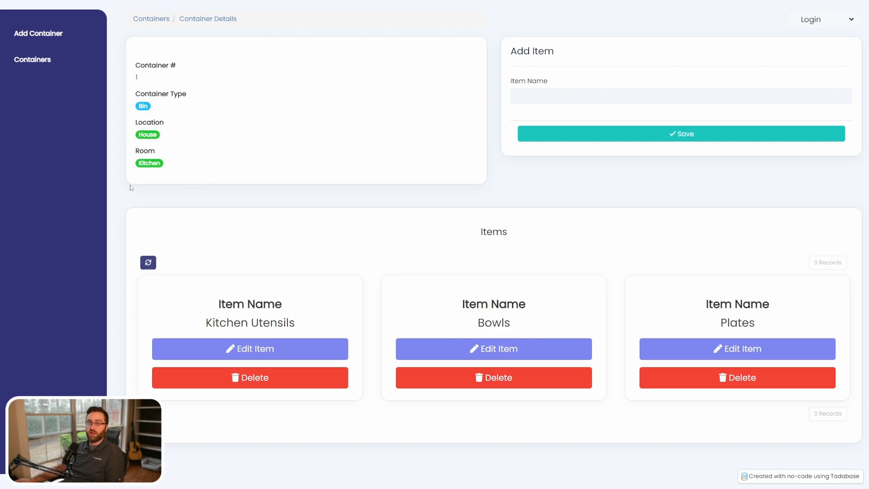
Step: Open the records of the Containers data table in the builder and widen the Items column to show its full contents
left_click(45, 62)
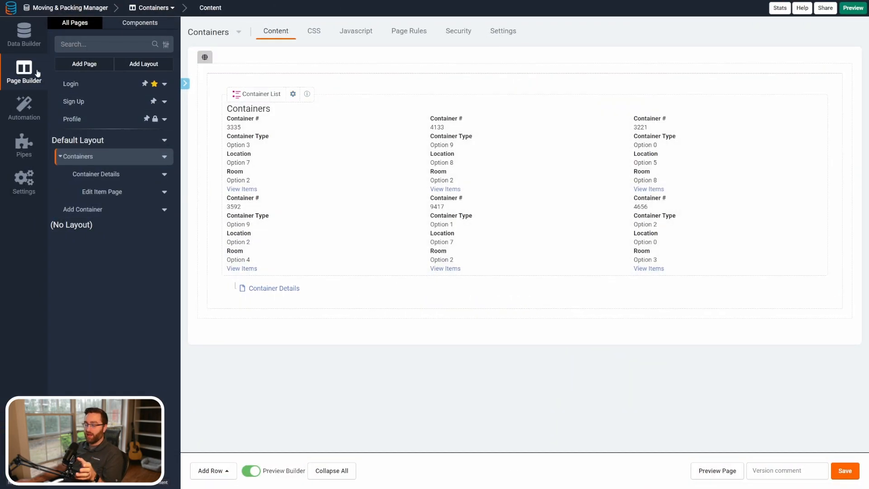
left_click(34, 48)
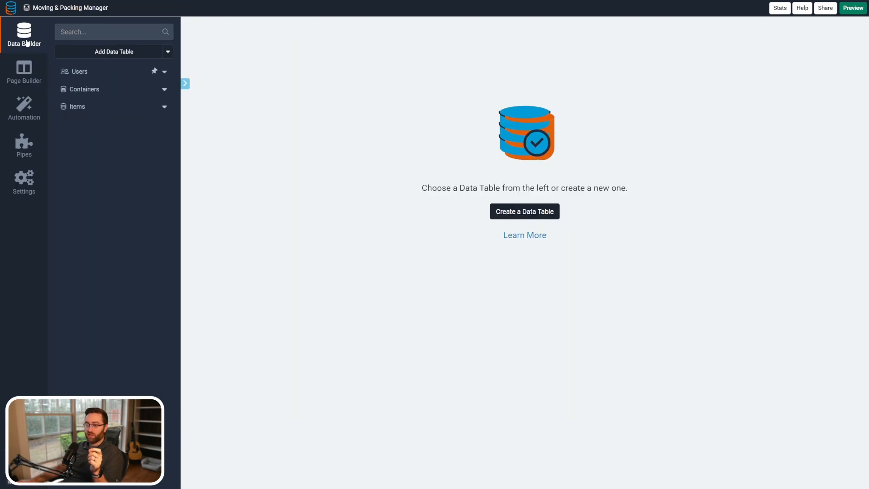
left_click(89, 93)
left_click_drag(561, 91, 602, 91)
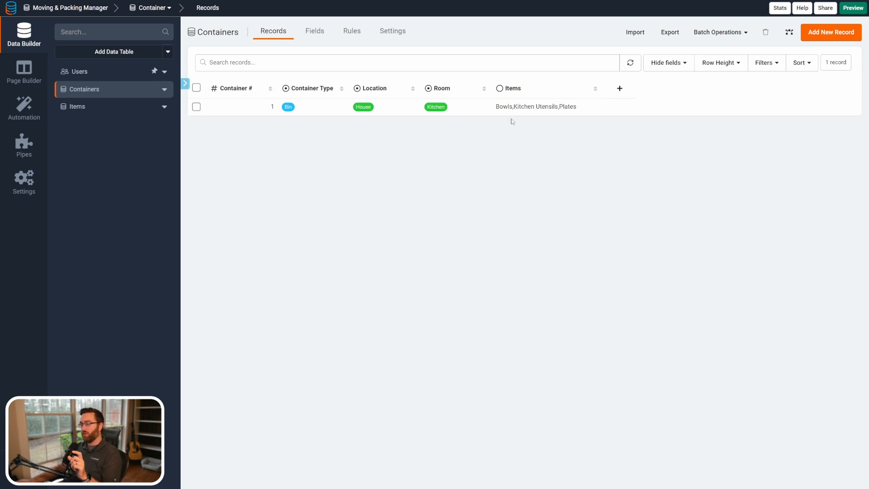
left_click_drag(497, 107, 578, 110)
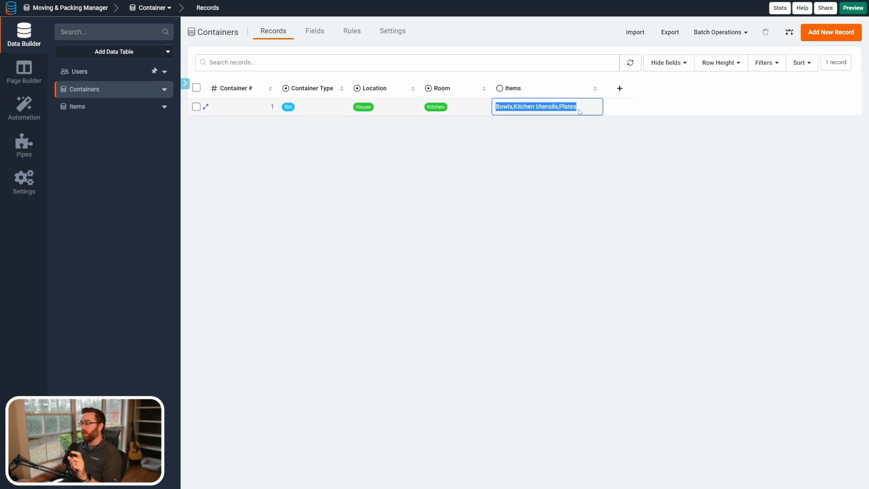
left_click(557, 144)
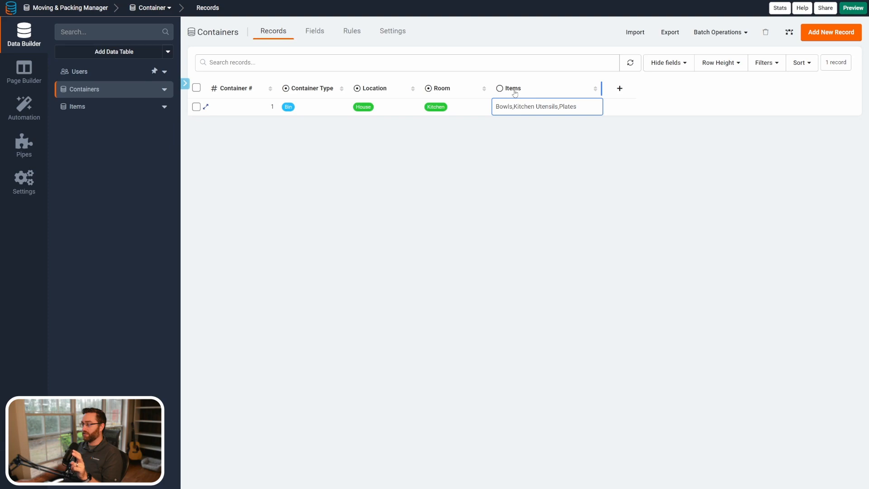
Step: Set the value separator of the Containers table's Items rollup field to </br>, save it, and check the record's Items value
left_click(515, 91)
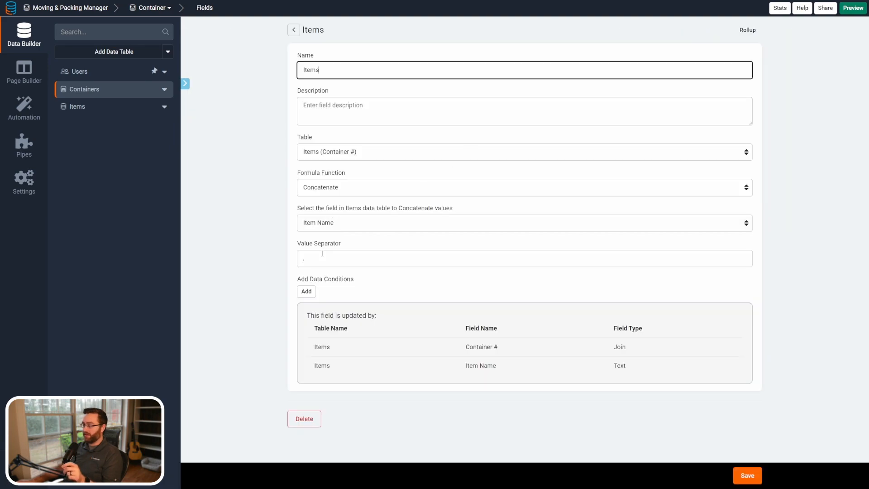
left_click_drag(315, 255, 281, 259)
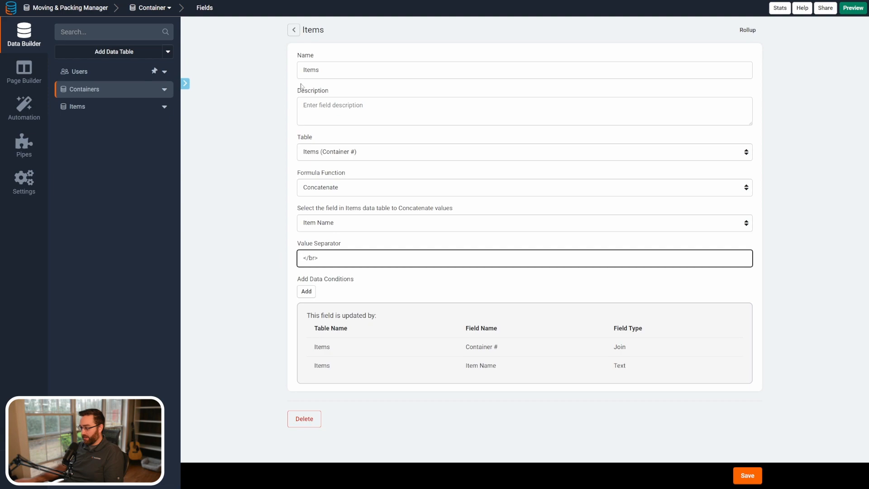
left_click_drag(325, 264, 299, 260)
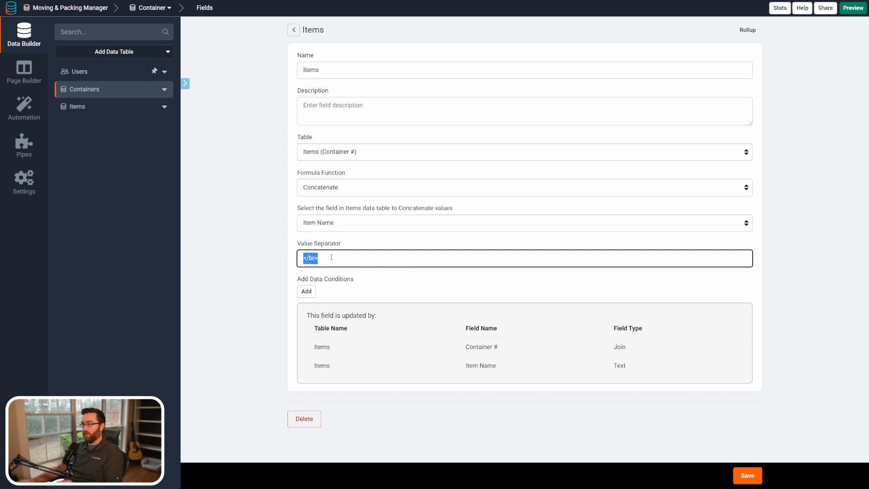
left_click(747, 475)
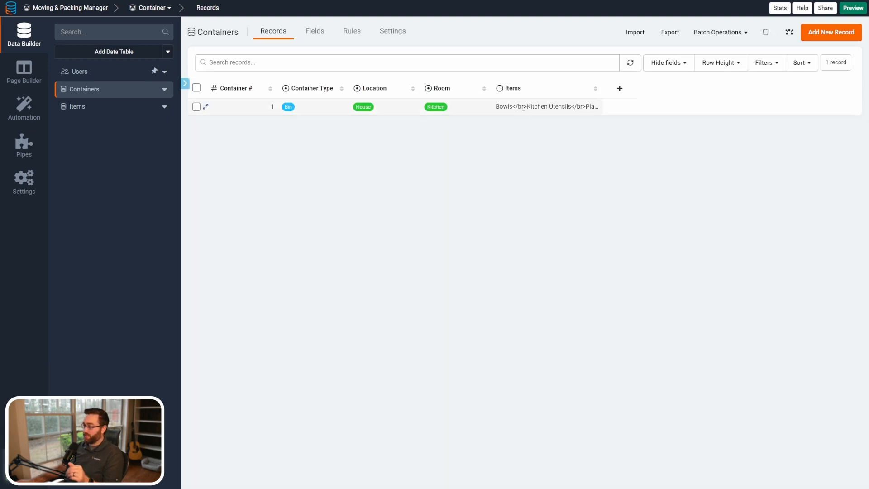
left_click_drag(513, 107, 531, 107)
left_click(526, 107)
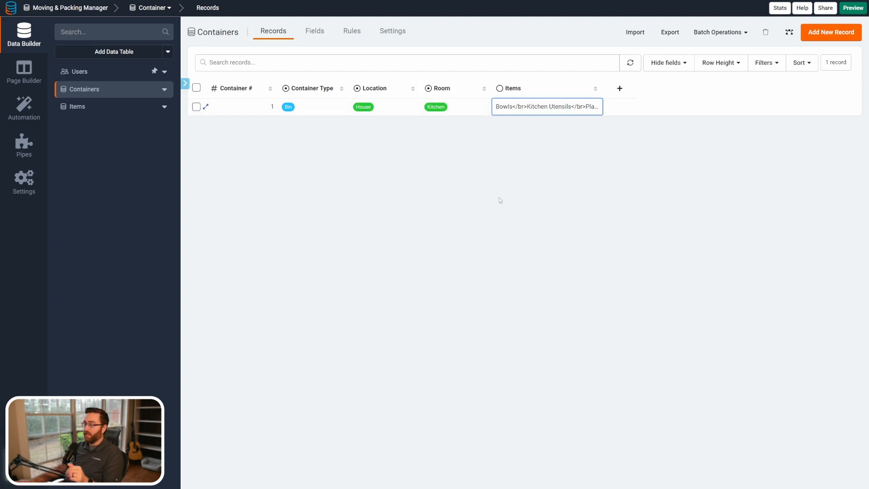
Step: Add an equation field named Items (eq) to the Containers table, with the Items field as its equation, and save it
left_click(314, 31)
mouse_move(560, 62)
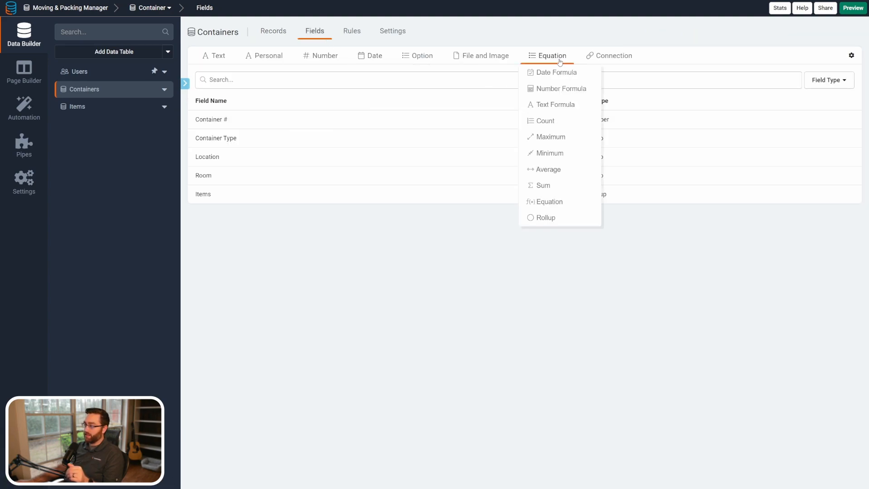
left_click(548, 201)
double_click(302, 68)
type("Items")
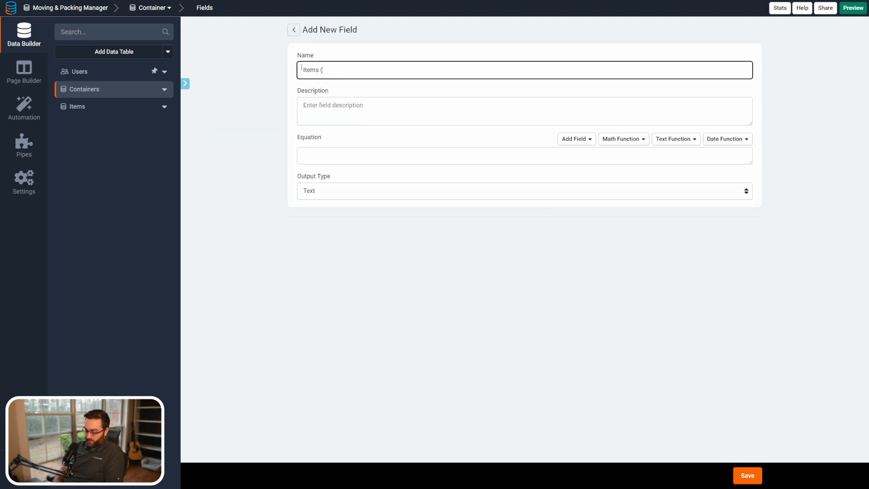
type(" (eq)")
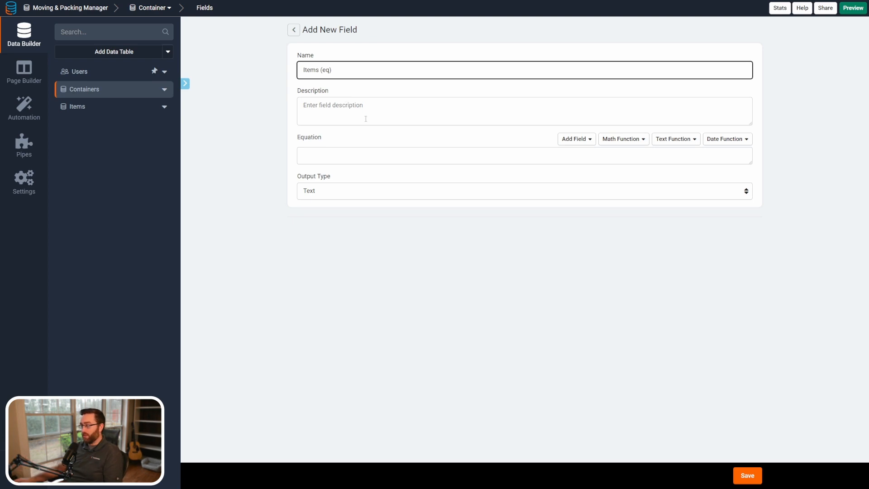
left_click(564, 144)
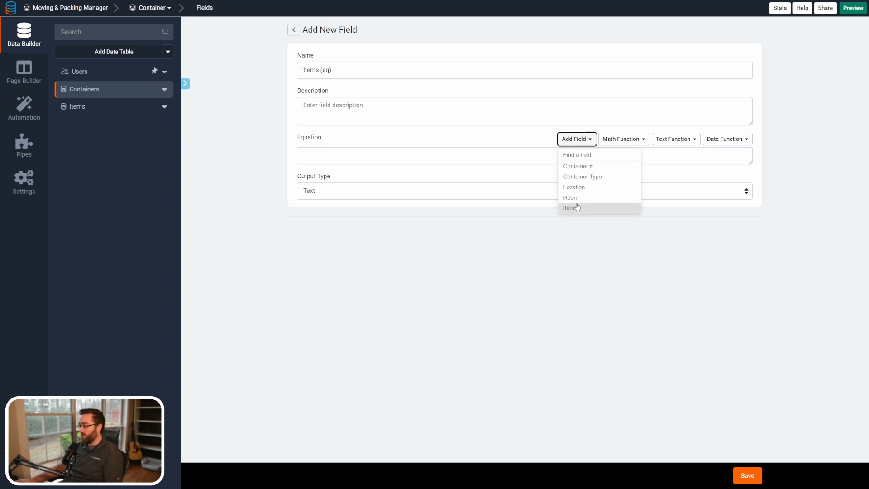
left_click(572, 207)
left_click(746, 475)
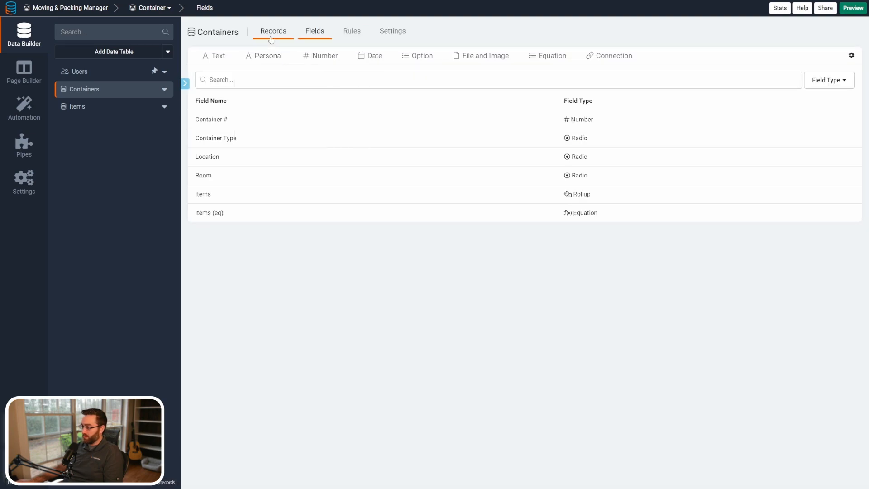
Step: Show the Containers records with a taller row height and compare the Items and Items (eq) values
left_click(271, 33)
left_click(634, 109)
left_click(677, 67)
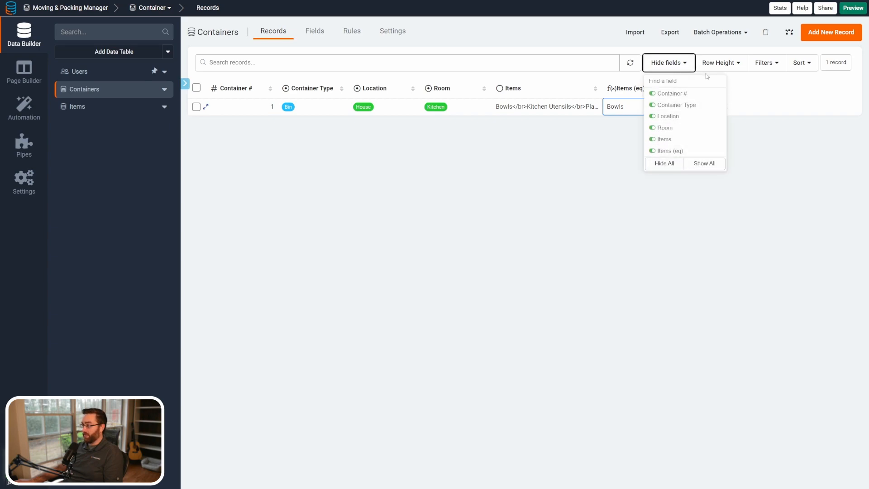
left_click(719, 64)
left_click(709, 130)
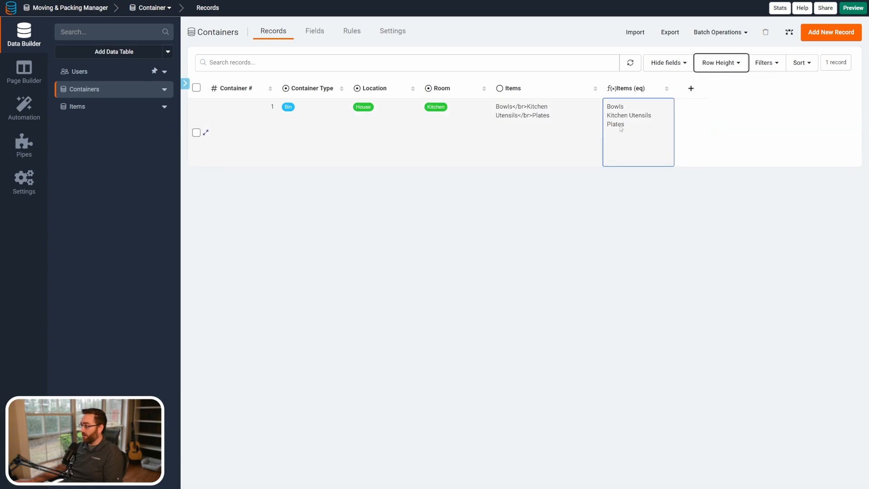
left_click_drag(497, 106, 550, 117)
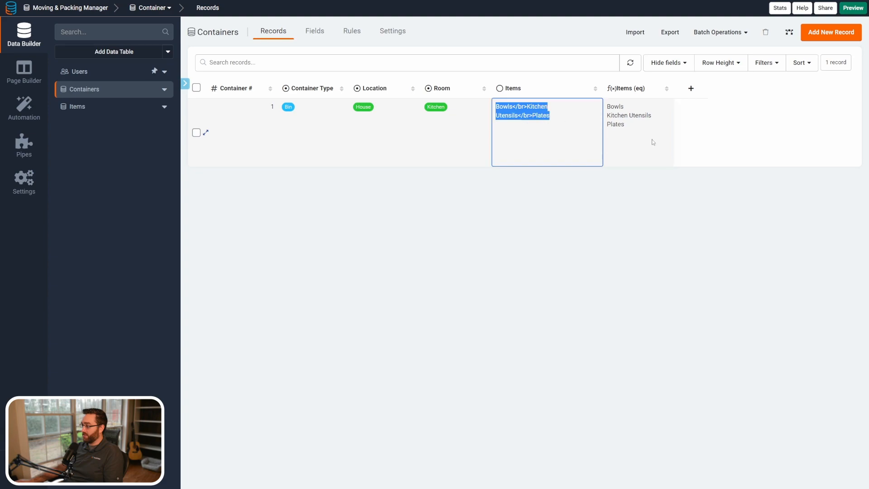
left_click(635, 133)
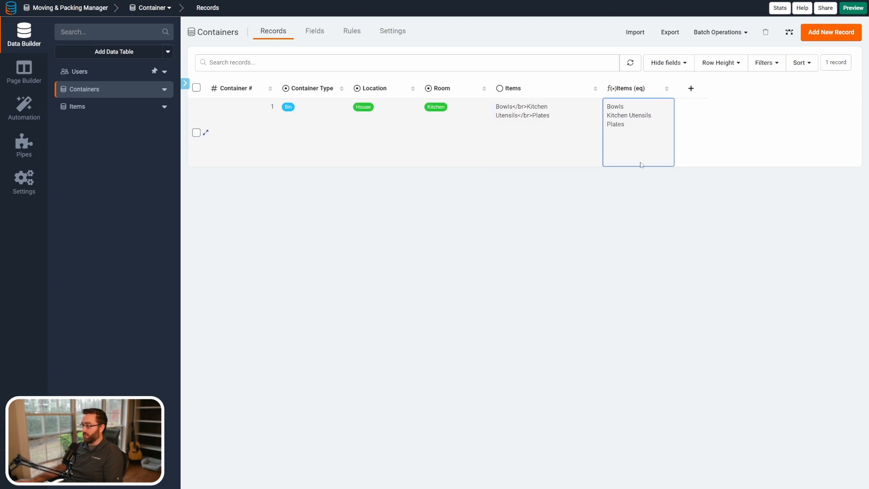
Step: Add a customizable search component for the Containers table in a new row above the Container List on the Containers page
left_click(28, 79)
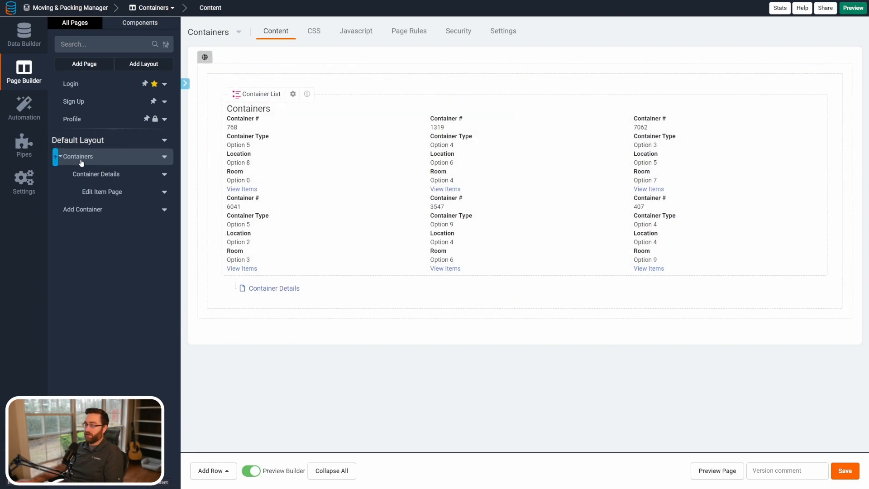
left_click(85, 163)
left_click(536, 85)
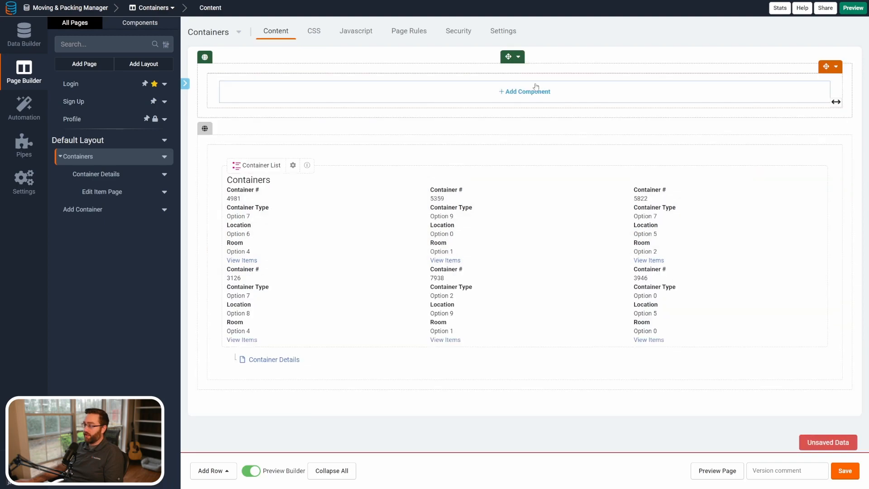
left_click(493, 91)
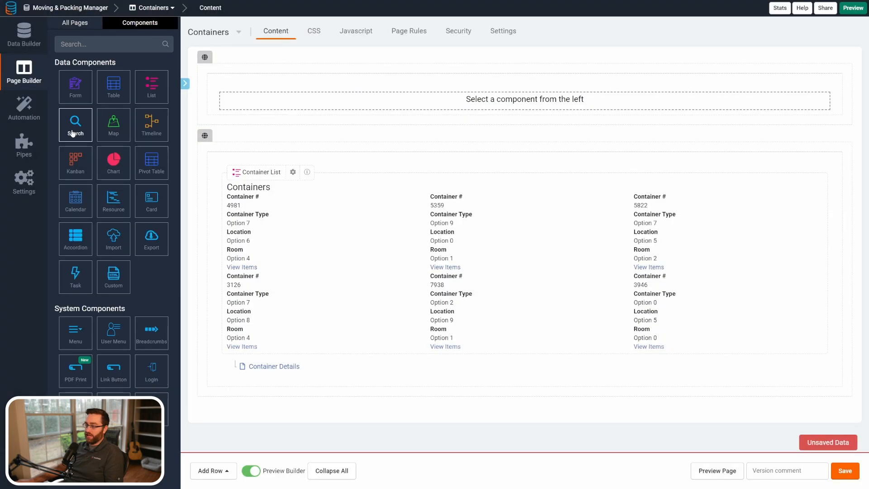
left_click(75, 127)
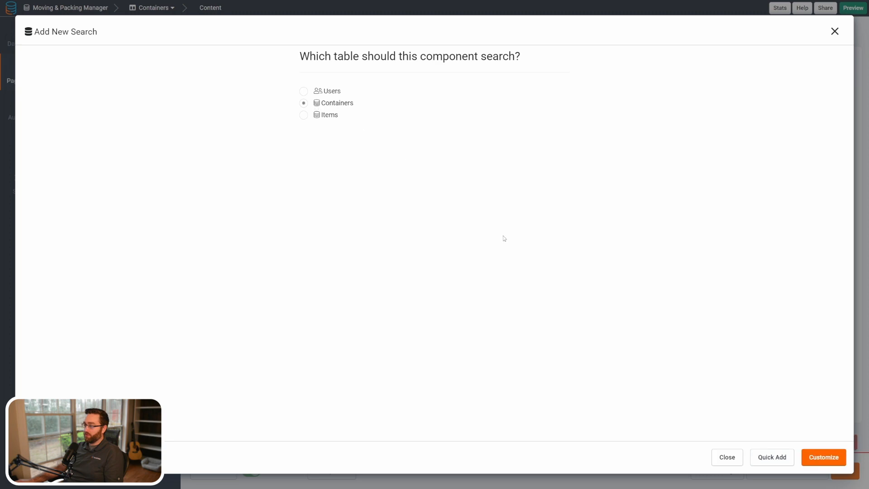
left_click(824, 458)
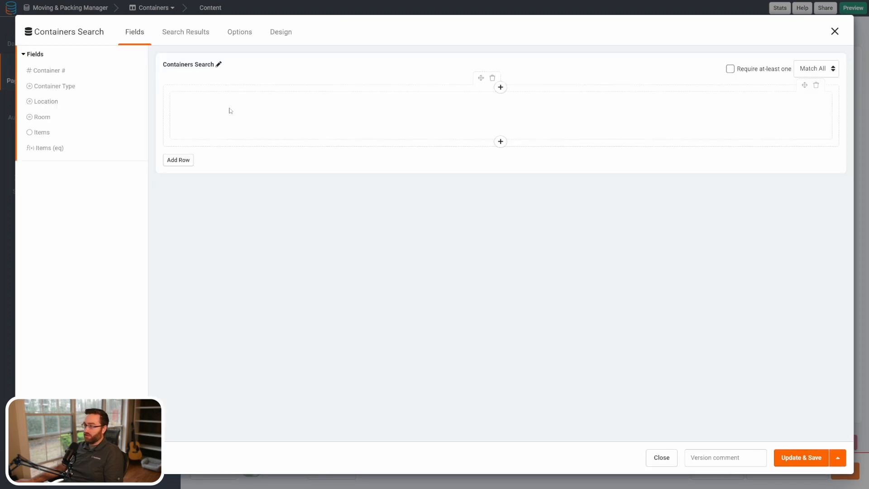
Step: Rename the search component's title as Search Containers & Items
left_click(219, 64)
left_click_drag(219, 66, 198, 69)
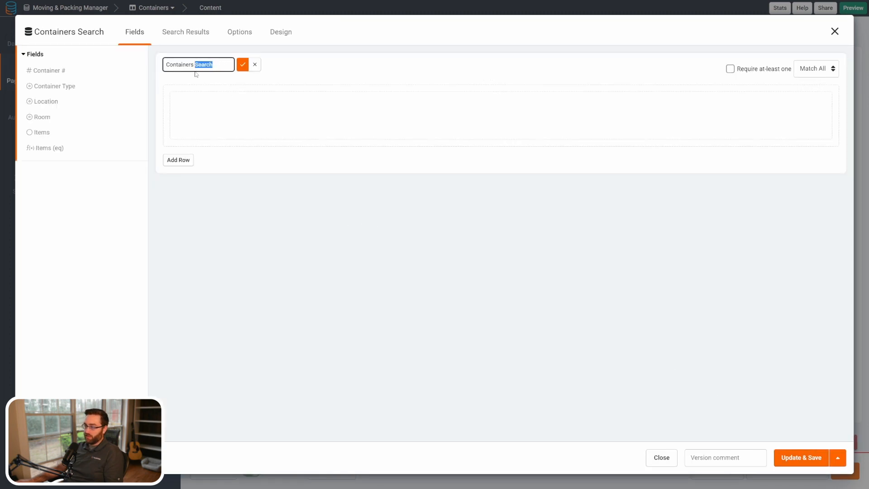
key("BackSpace")
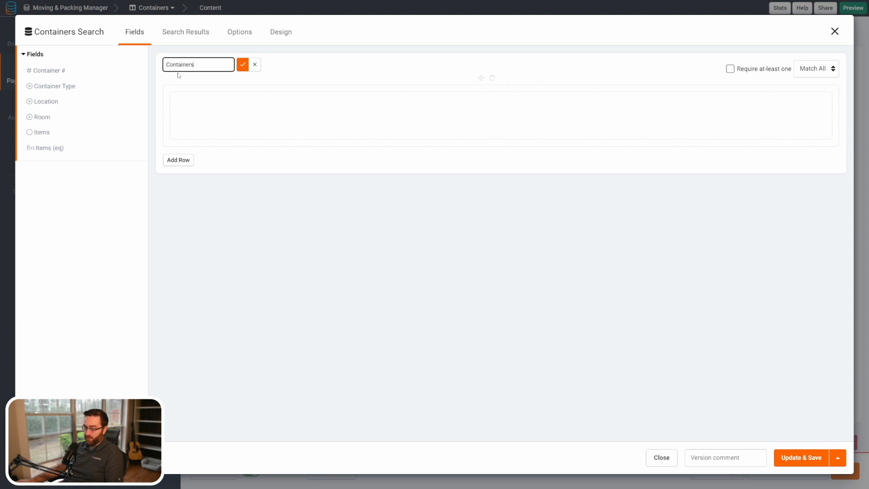
left_click(167, 64)
type("Search Containers & Items")
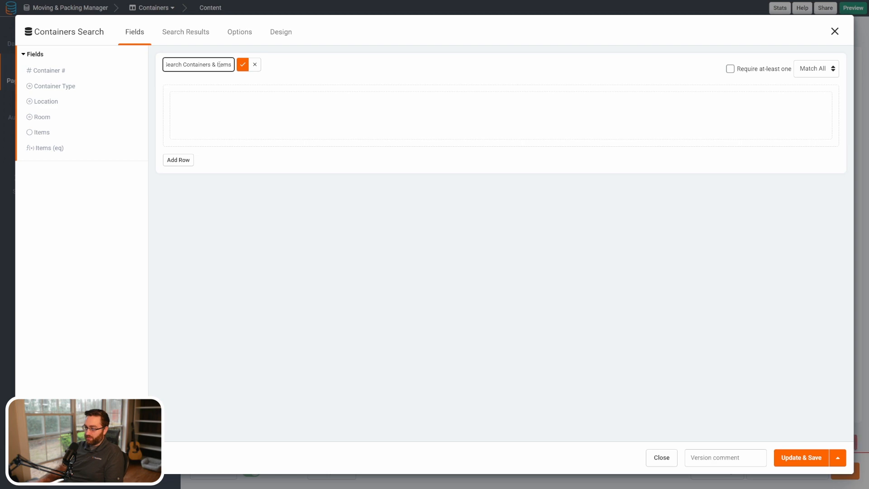
left_click(242, 65)
Step: Add Container # and Items (eq) as search fields, and change the title of Items (eq) to Items
left_click(45, 70)
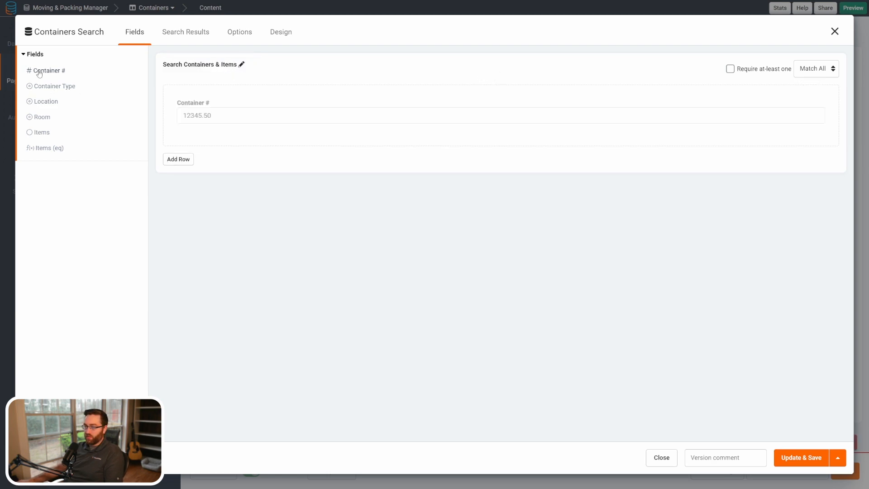
left_click(43, 149)
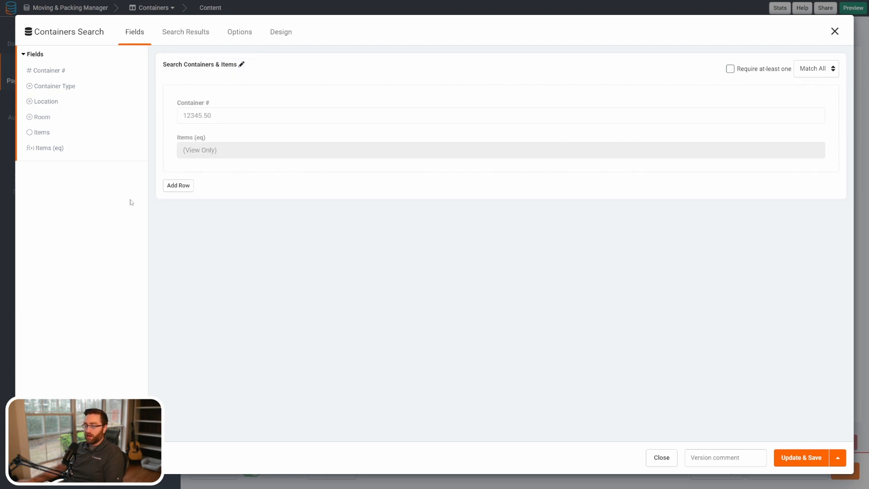
left_click(200, 147)
left_click_drag(247, 183, 233, 183)
key("BackSpace")
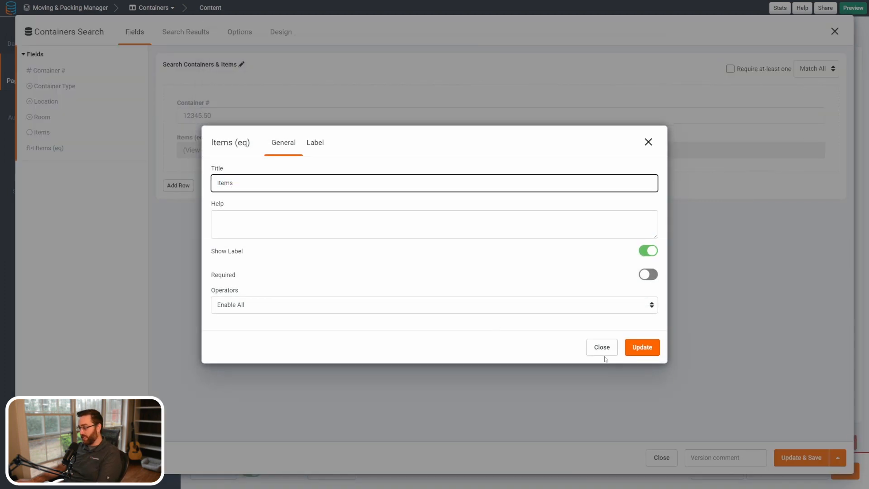
Step: Set the Items search field's operator to the pre-defined "contains" and update the field
left_click(294, 304)
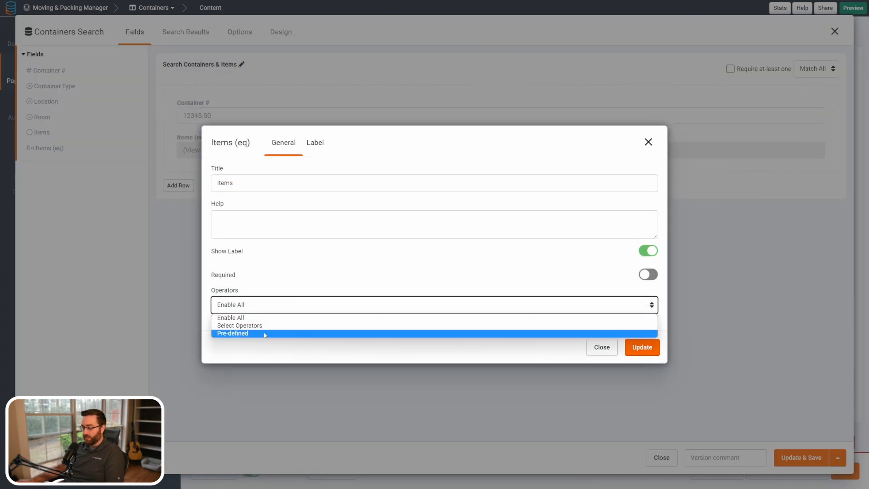
left_click(229, 334)
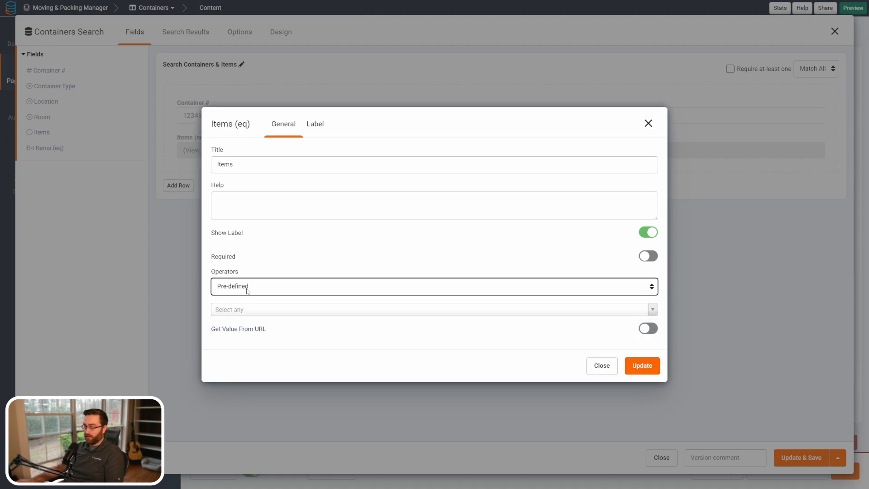
left_click(228, 313)
left_click(232, 343)
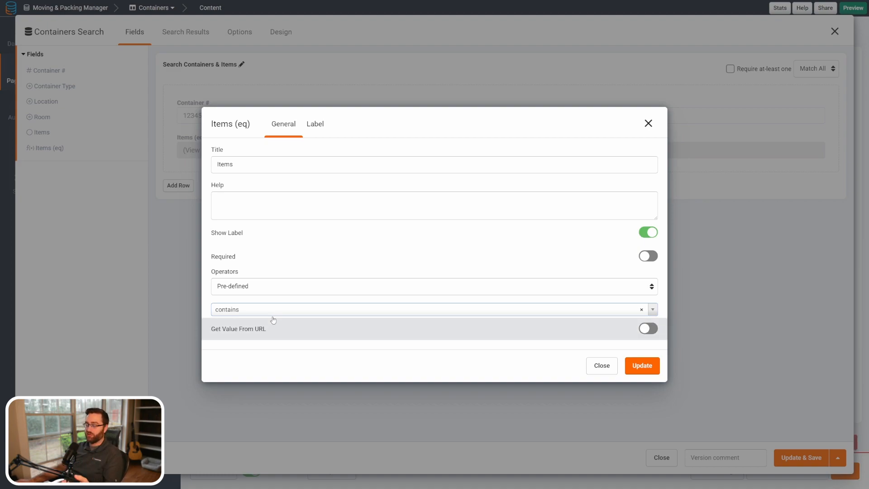
left_click(258, 310)
scroll(232, 400, "down", 1)
scroll(233, 380, "up", 1)
left_click(235, 343)
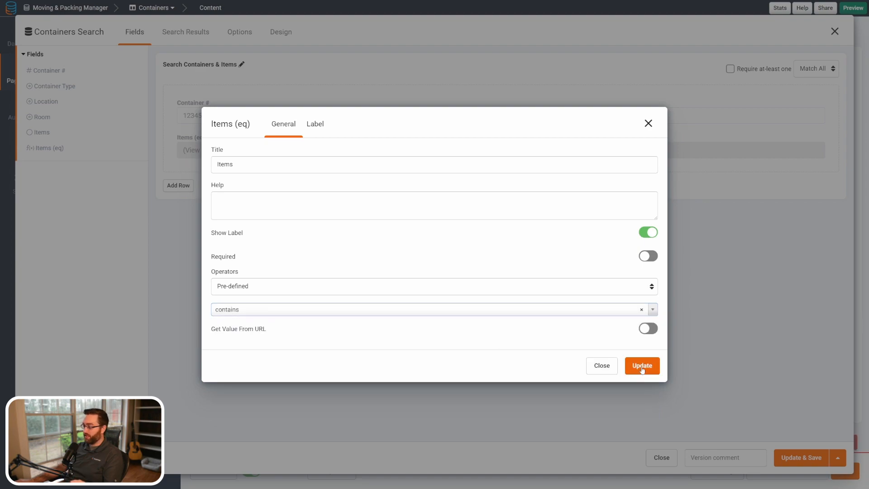
left_click(643, 370)
Step: Set the Container # search field's operator to the pre-defined "is" and update the field
left_click(229, 121)
left_click(234, 304)
left_click(238, 331)
left_click(248, 311)
left_click(238, 340)
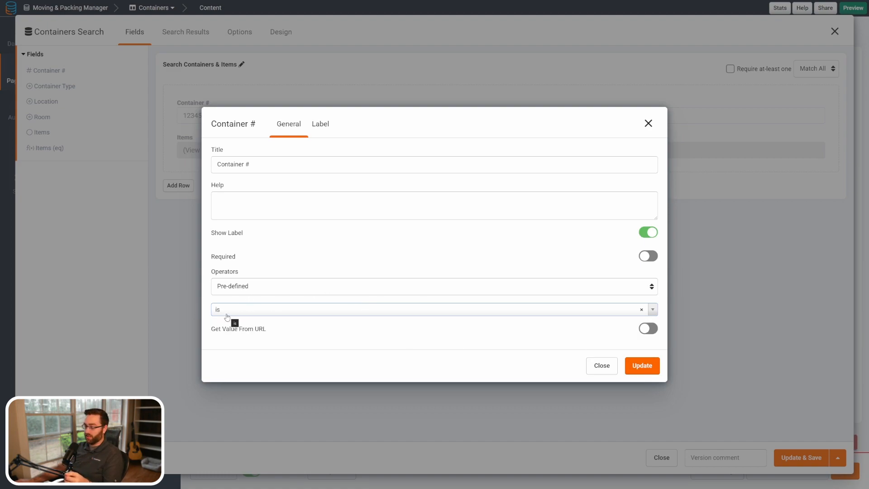
left_click(639, 368)
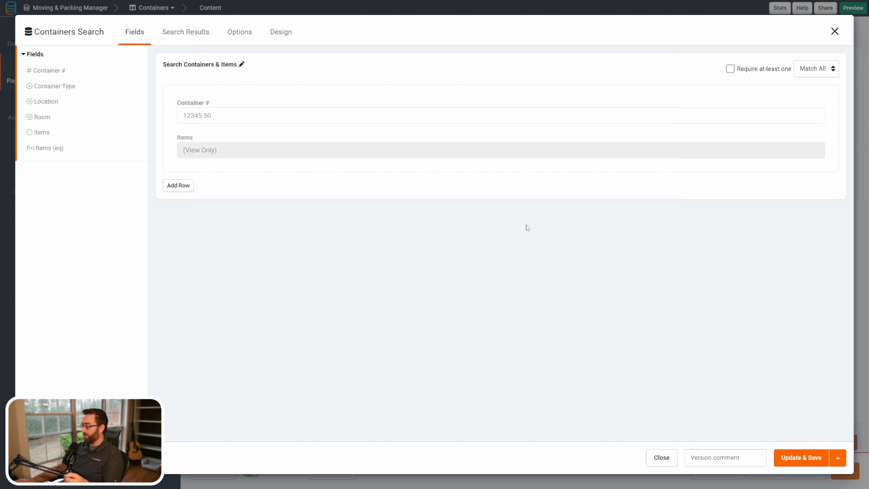
Step: Link the search results to the Container List, save the search component, and reload the live app's Containers page
left_click(181, 40)
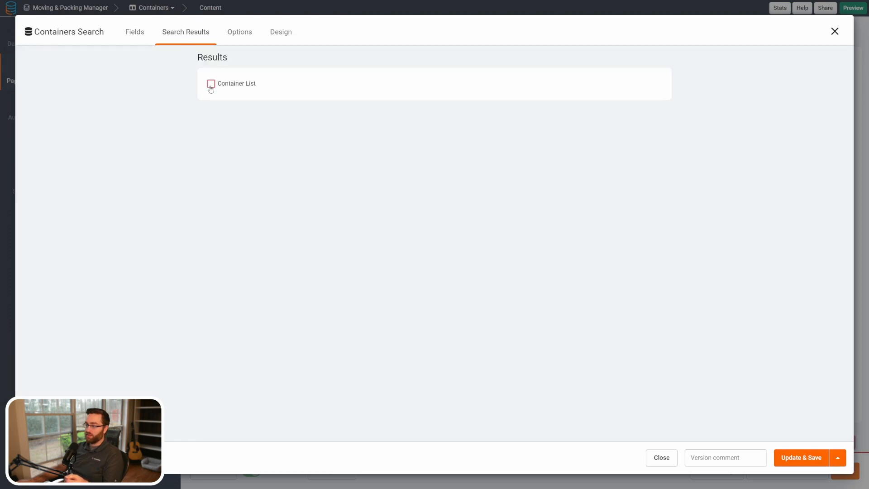
left_click(211, 84)
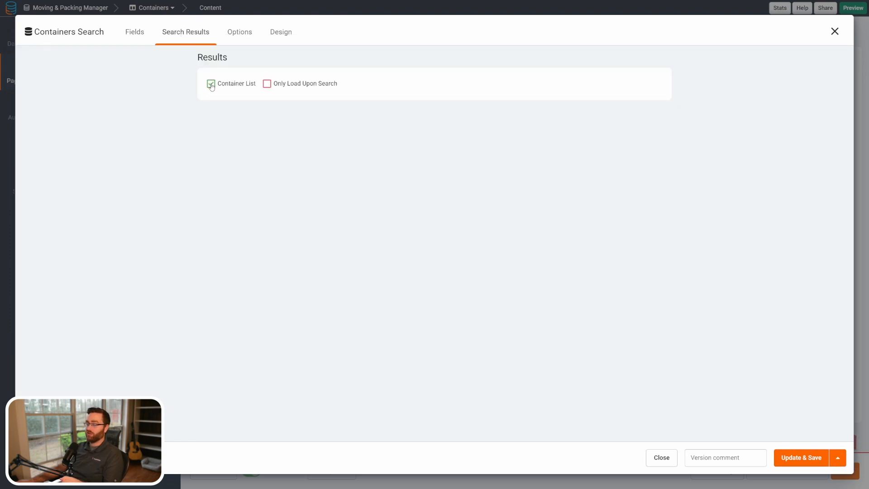
left_click(804, 458)
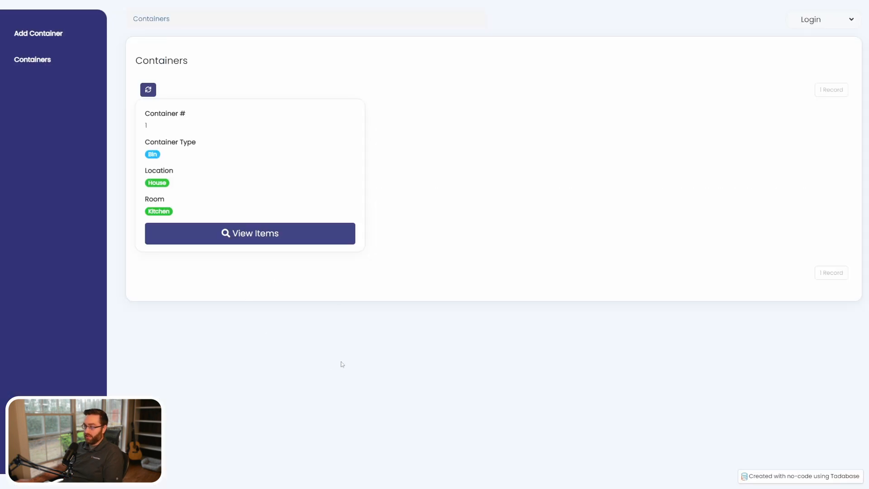
key("F5")
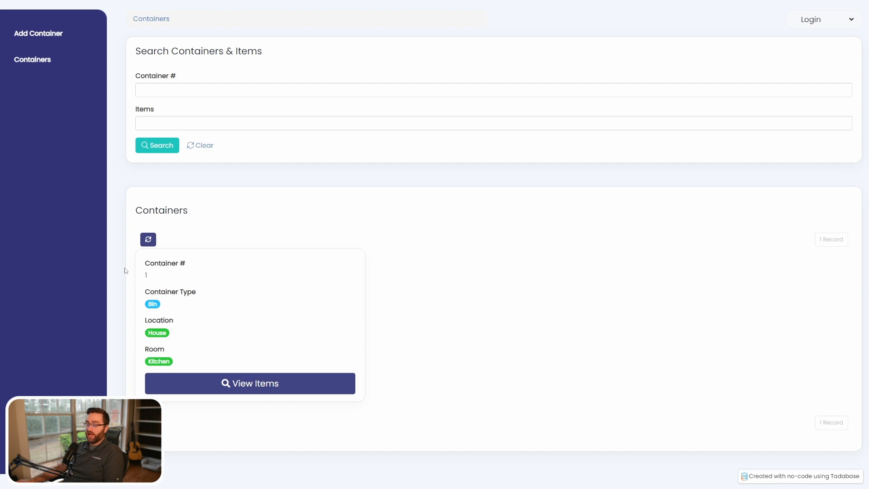
Step: Add container 2 as a Bin located in the House, Master Bedroom, and save it
left_click(38, 39)
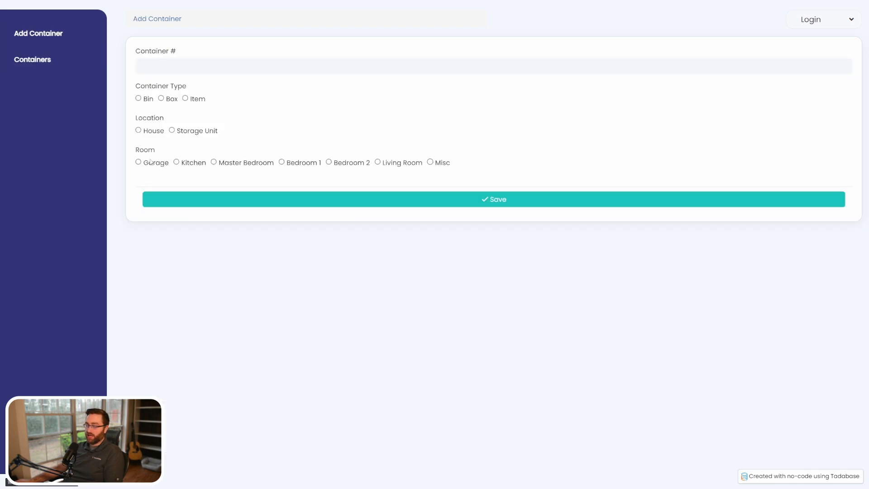
type("2")
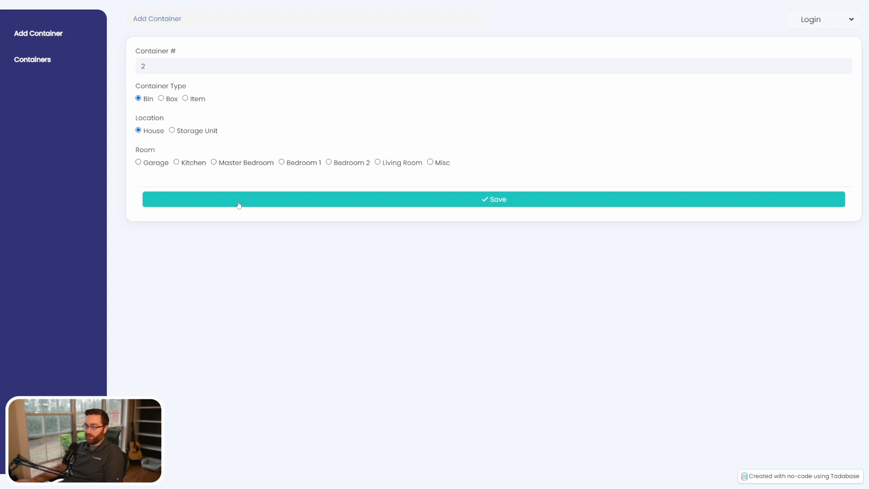
left_click(280, 200)
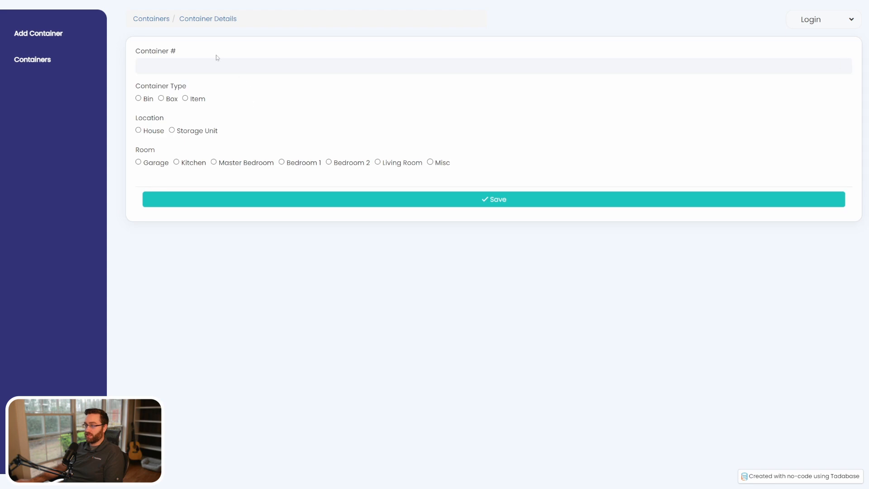
Step: Add the items Blankets and Pillows to container 2
left_click(572, 93)
type("Blanetskets")
key("Return")
type("Pillows")
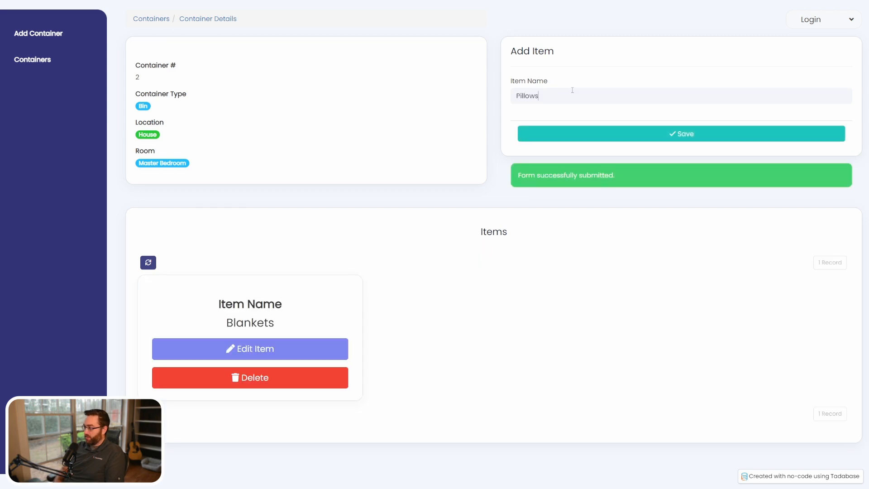
key("Return")
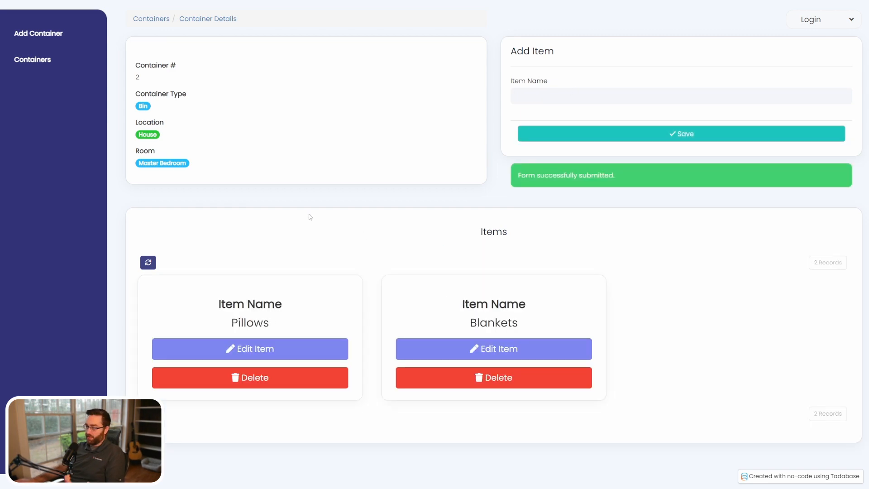
Step: Return to the Containers page and search the Items field for "blanket"
left_click(149, 19)
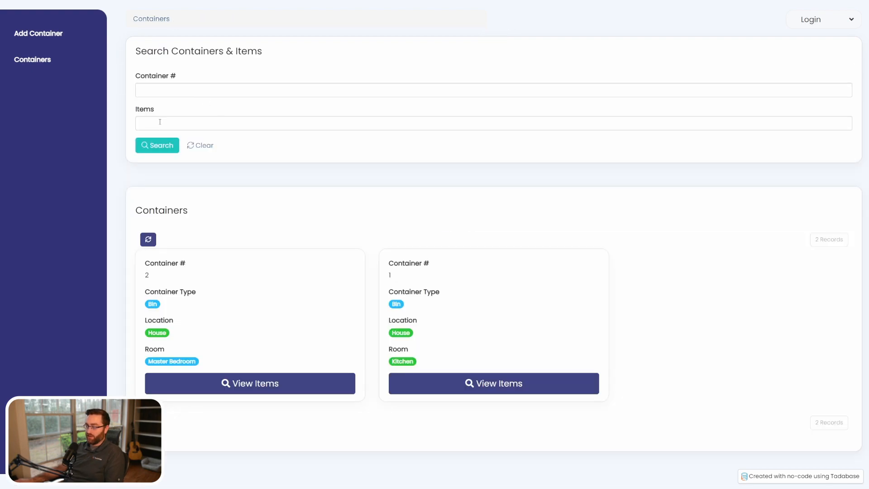
left_click(149, 125)
type("blanket")
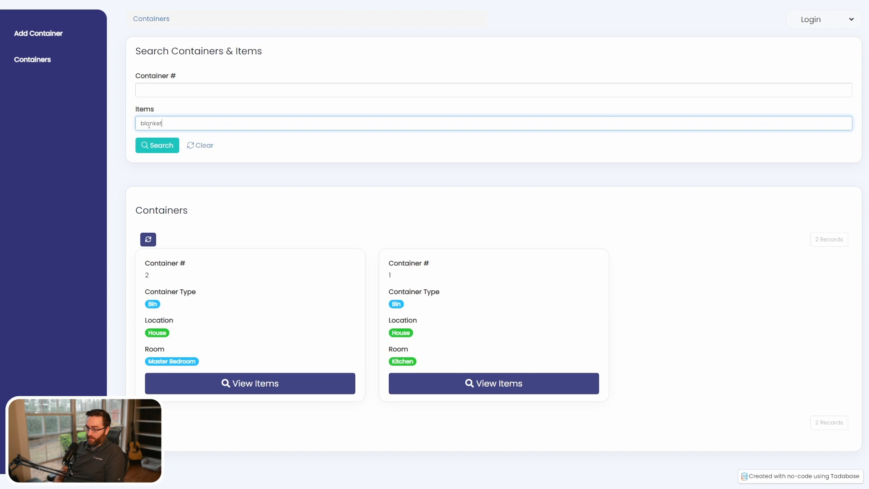
key("Return")
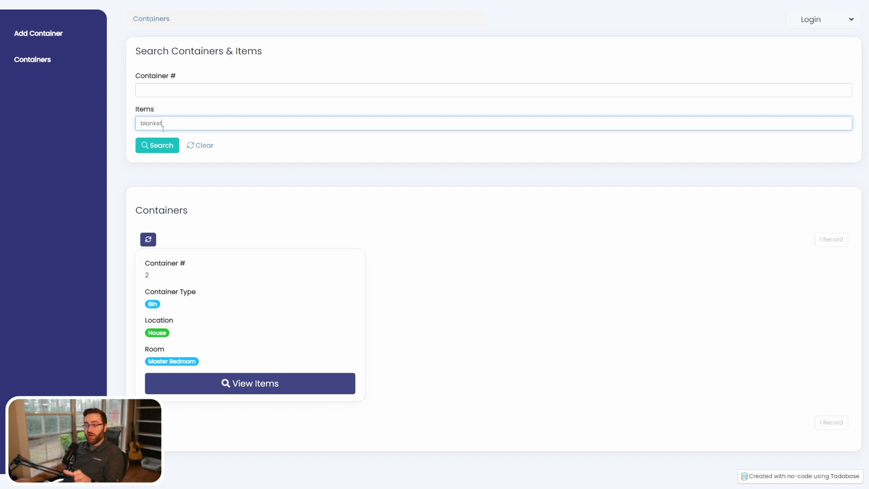
double_click(162, 124)
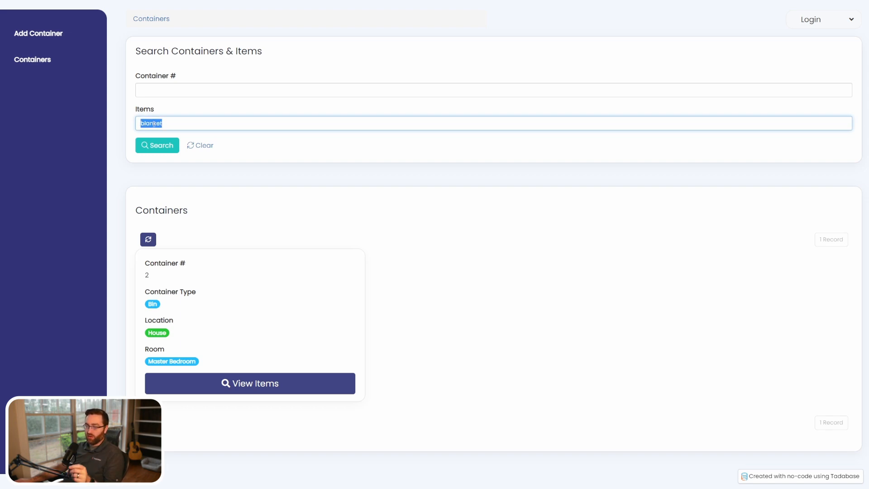
left_click(153, 276)
Step: Search the Items field for "kitchen" and view the items of the matching container
double_click(139, 124)
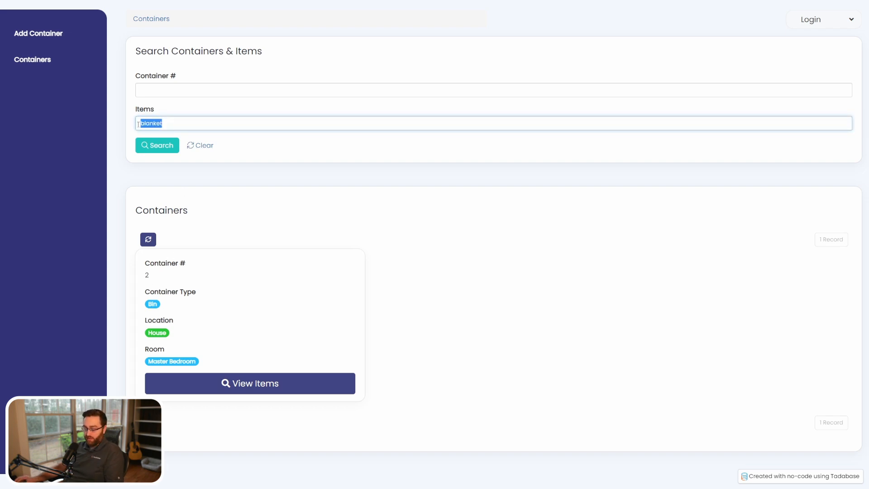
type("ktic")
key("BackSpace")
key("BackSpace")
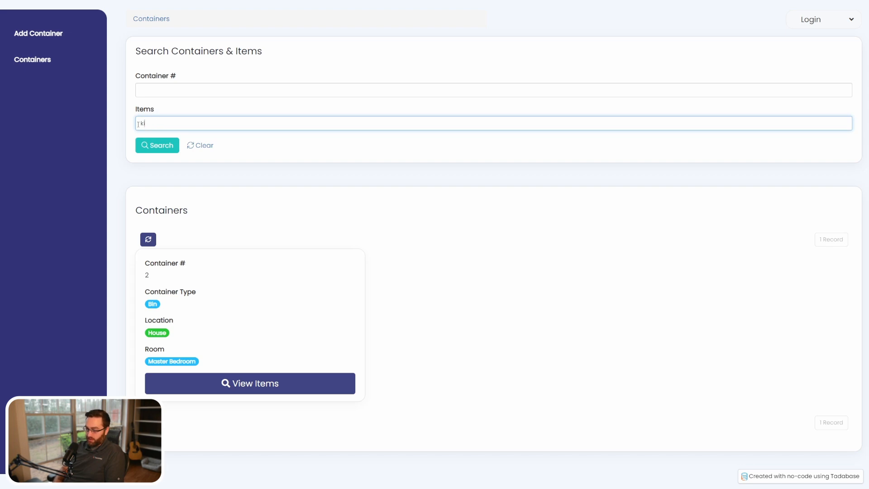
left_click(157, 145)
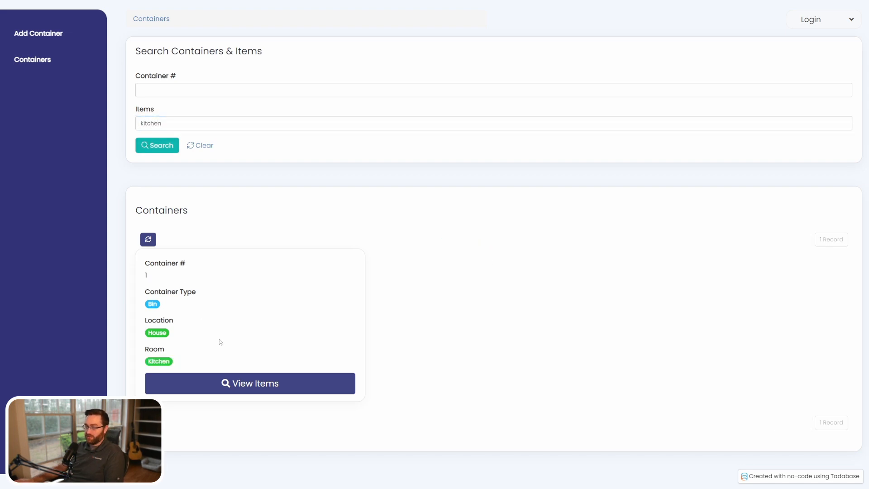
left_click(190, 390)
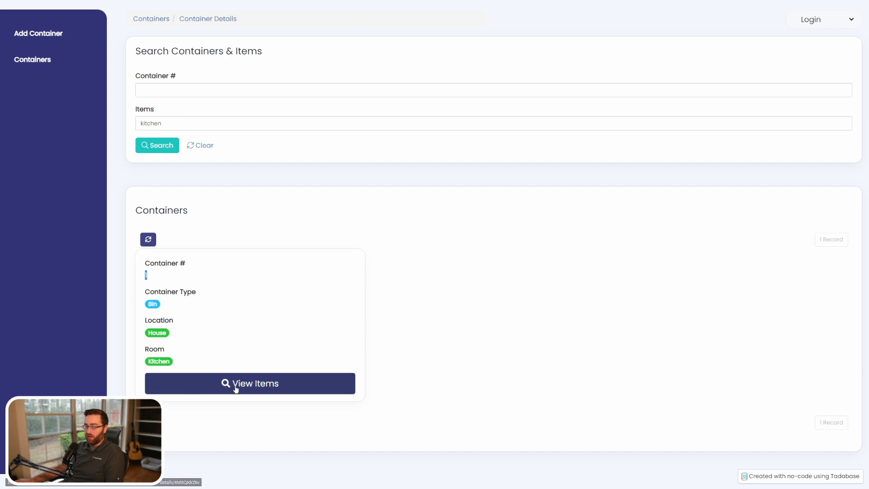
left_click_drag(311, 322, 203, 323)
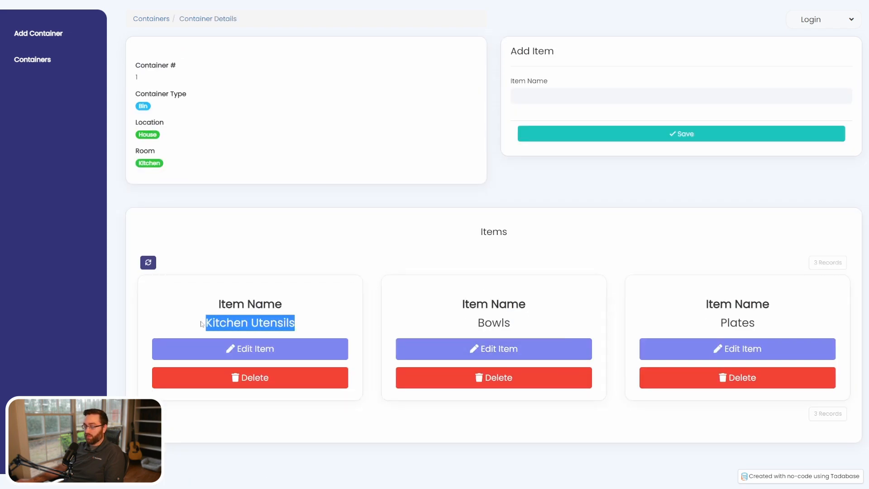
Step: Return to the Containers page, search for Container # 2, and clear the search
left_click(34, 60)
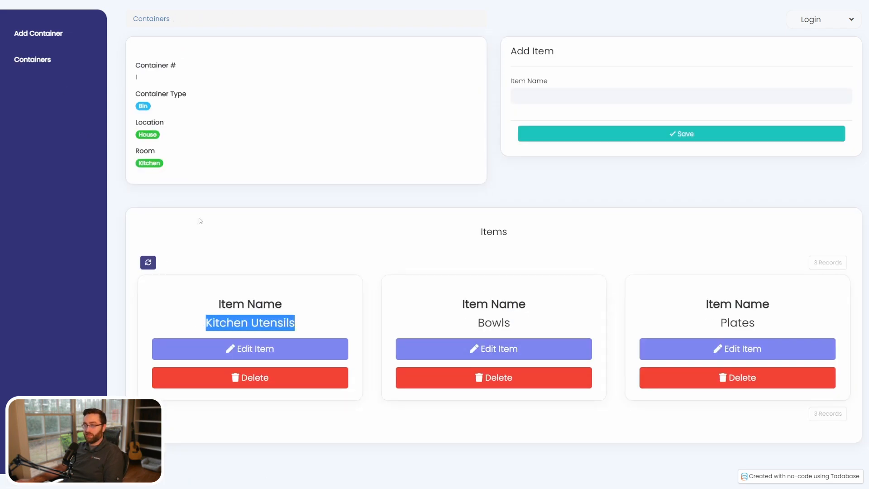
left_click(165, 90)
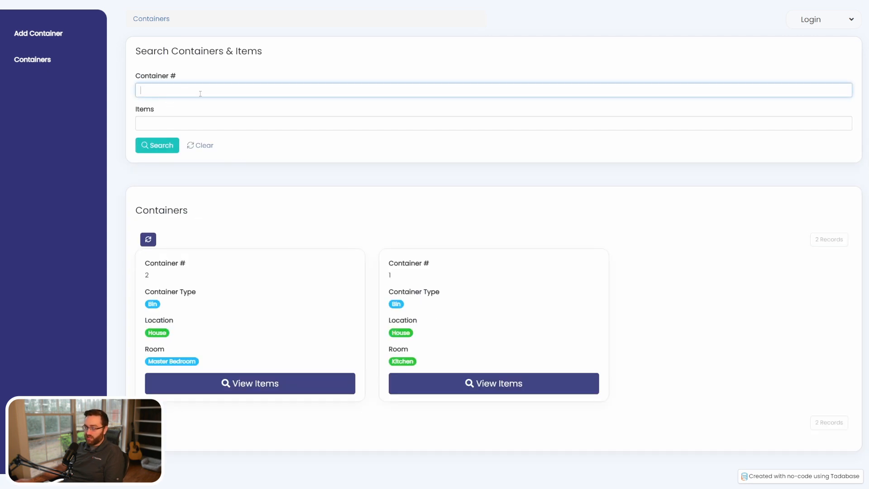
type("2")
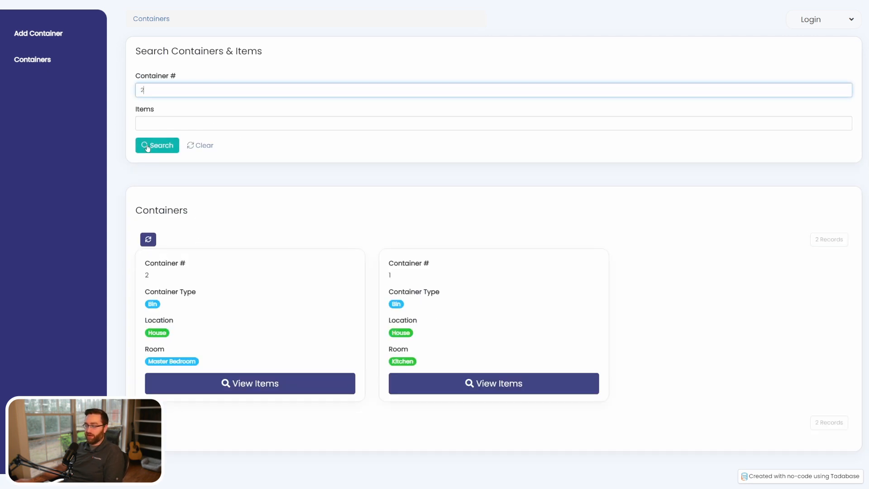
left_click(149, 146)
left_click_drag(160, 275, 143, 263)
left_click_drag(153, 90, 139, 90)
left_click_drag(158, 275, 144, 275)
left_click(205, 271)
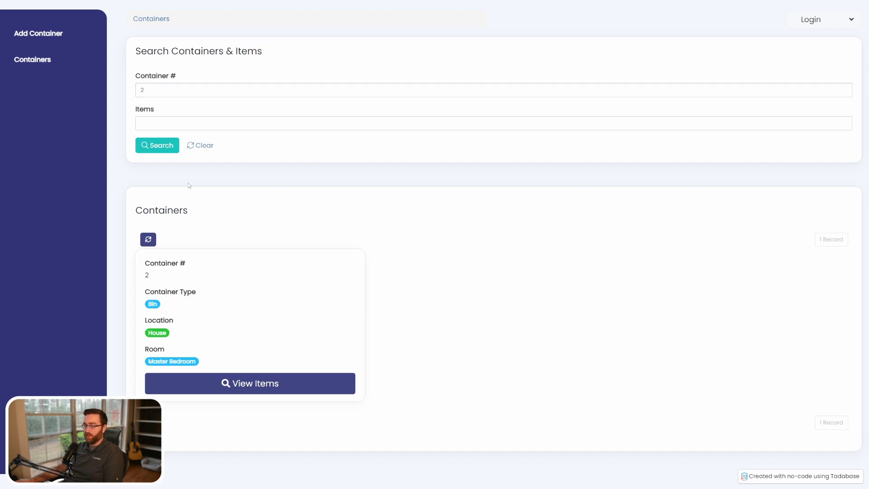
left_click(200, 146)
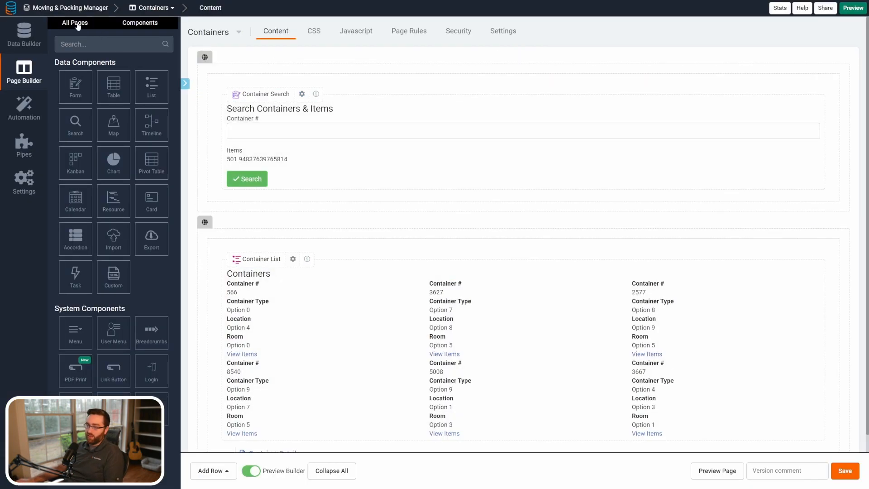
Step: Create a page named Packing List in the Default Layout Menu, with a Table component based on the Containers data table
left_click(75, 23)
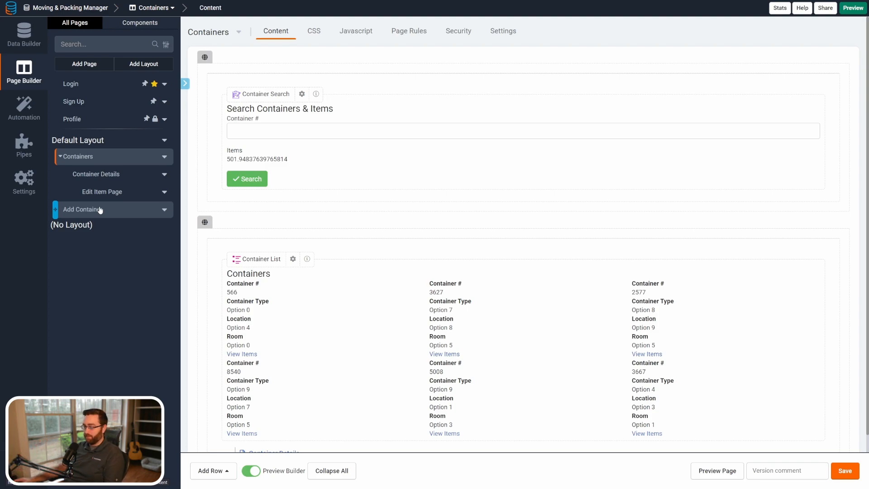
left_click(84, 64)
left_click_drag(263, 185, 206, 180)
type("Packing List")
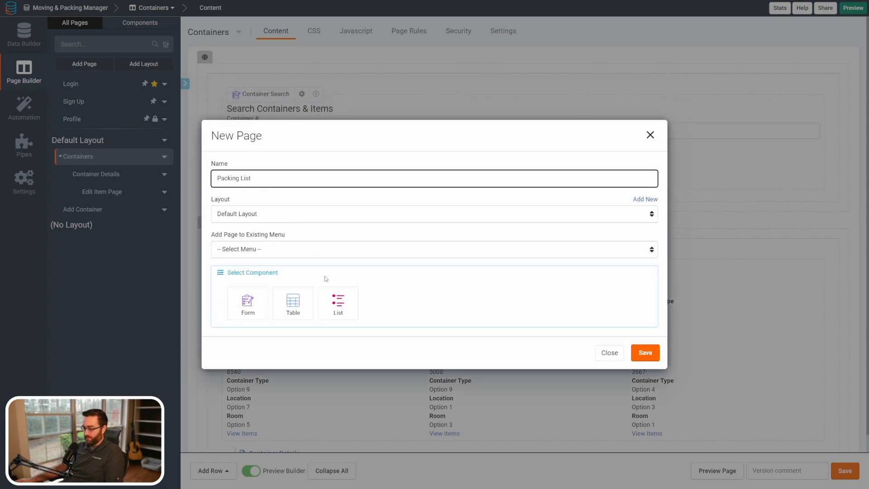
left_click(267, 252)
left_click(265, 270)
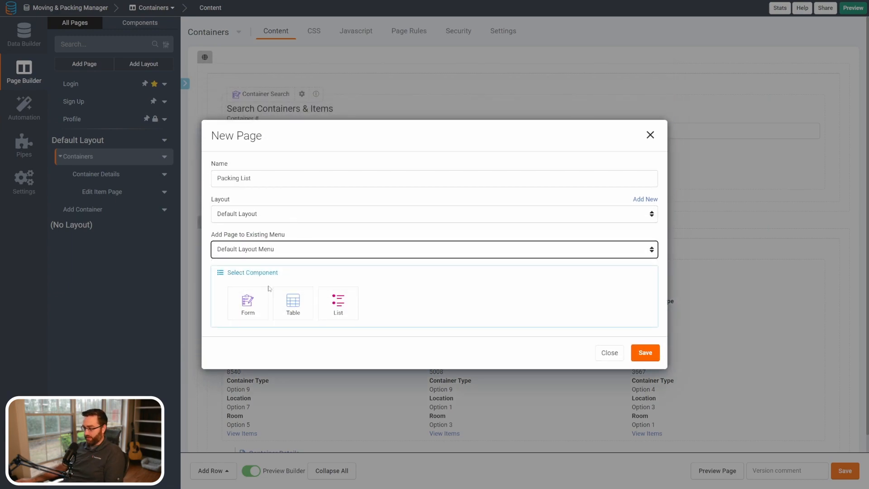
left_click(295, 312)
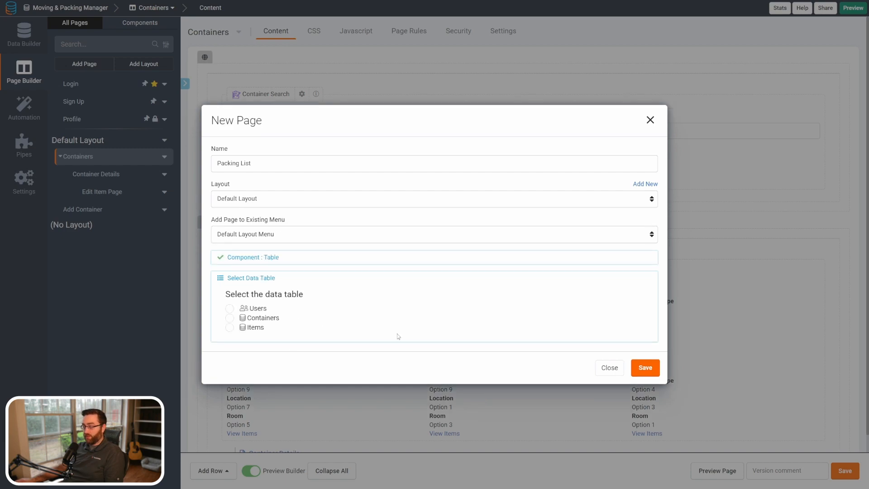
left_click(230, 318)
left_click(644, 383)
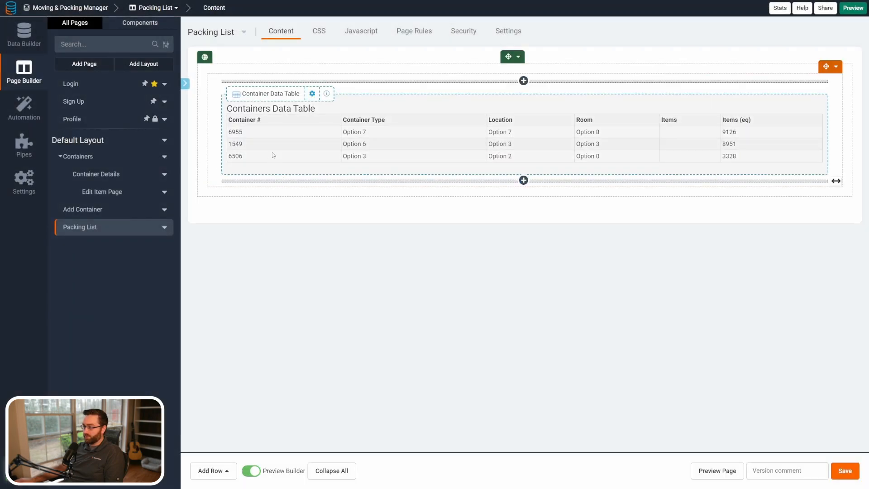
Step: Open the page's container table for editing and retitle it Packing List
left_click(273, 156)
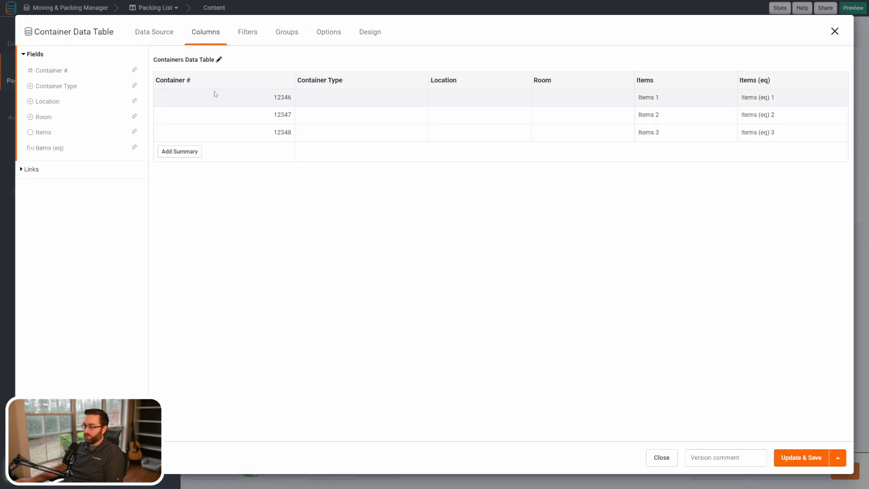
left_click(216, 60)
type("Packing List")
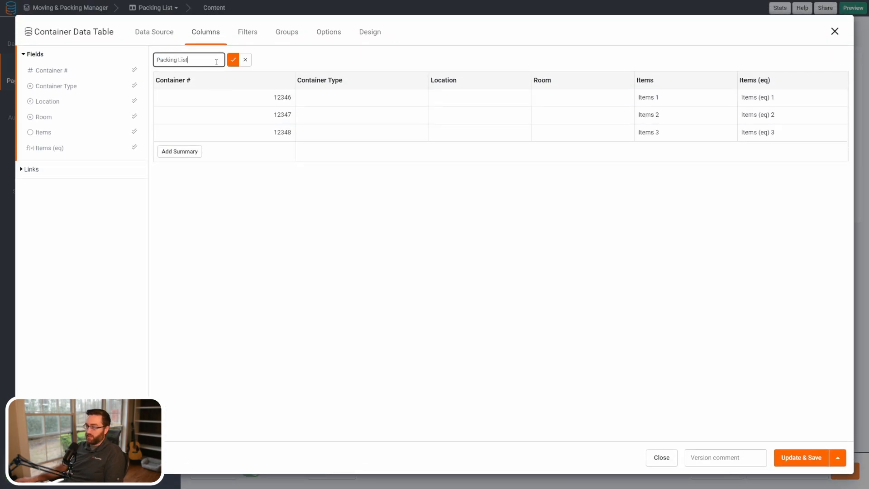
left_click(233, 60)
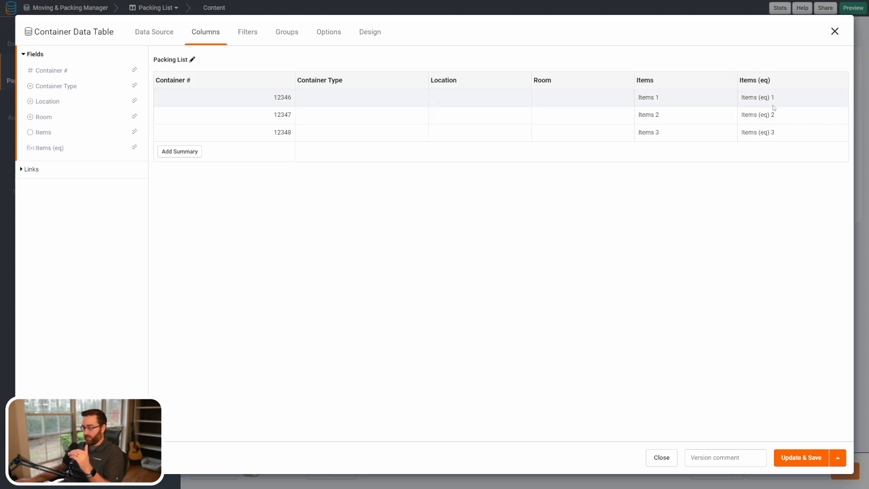
Step: Remove the original Items column from the table and retitle the Items (eq) column as Items
left_click(729, 79)
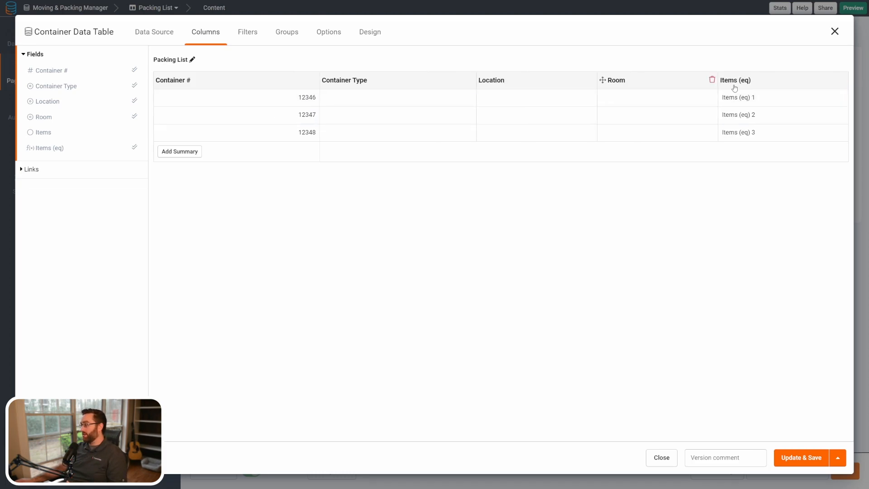
left_click(733, 83)
left_click_drag(261, 239, 234, 243)
key("BackSpace")
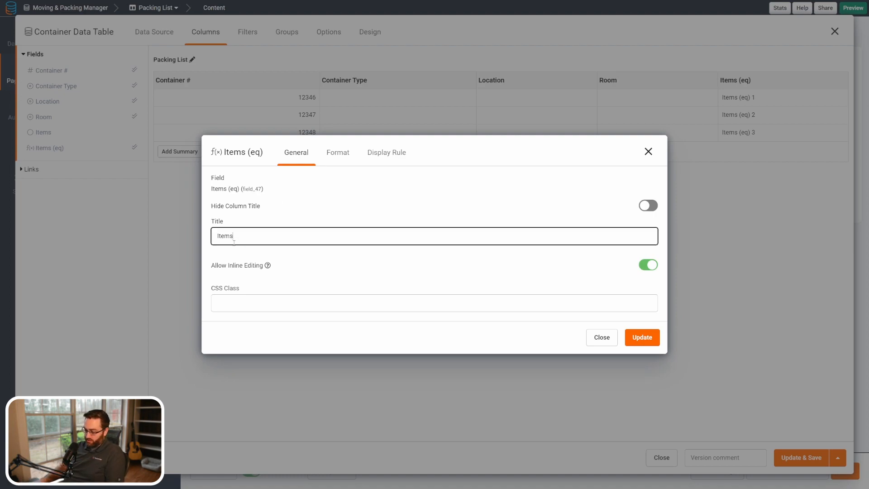
left_click(640, 339)
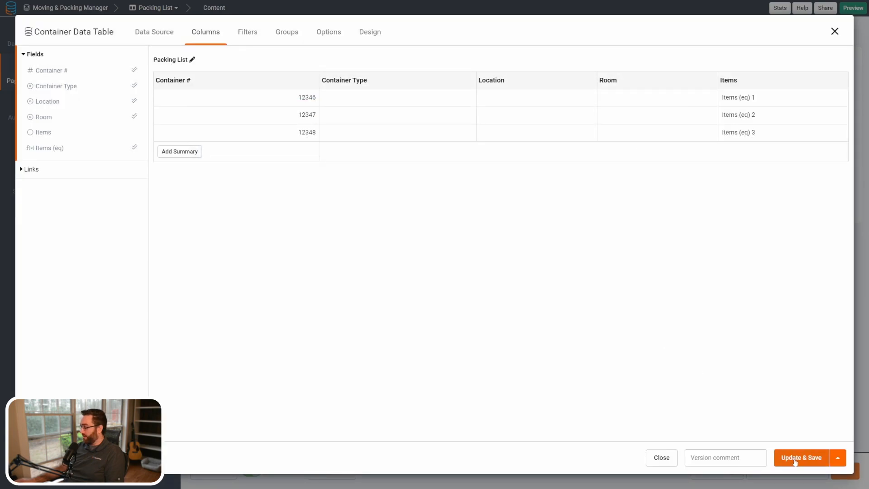
Step: Sort the table's records by Container # in ascending order (ASC) and save the component
left_click(153, 33)
left_click(294, 111)
left_click(292, 132)
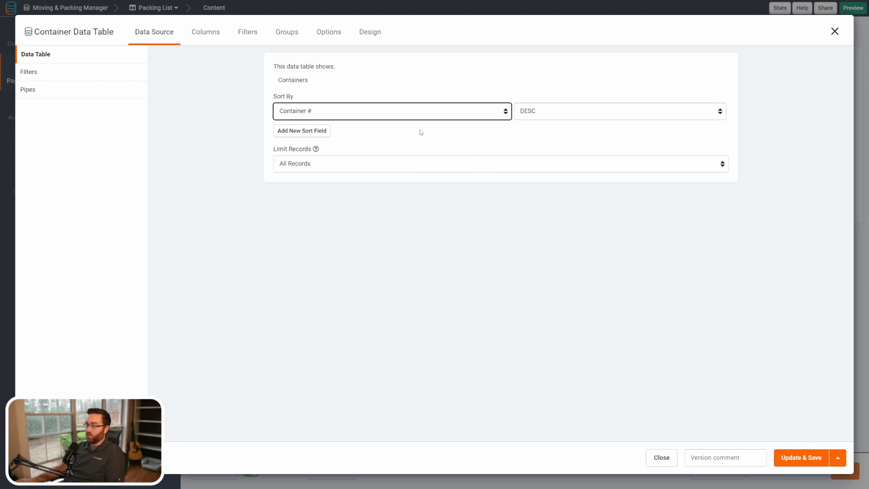
left_click(563, 113)
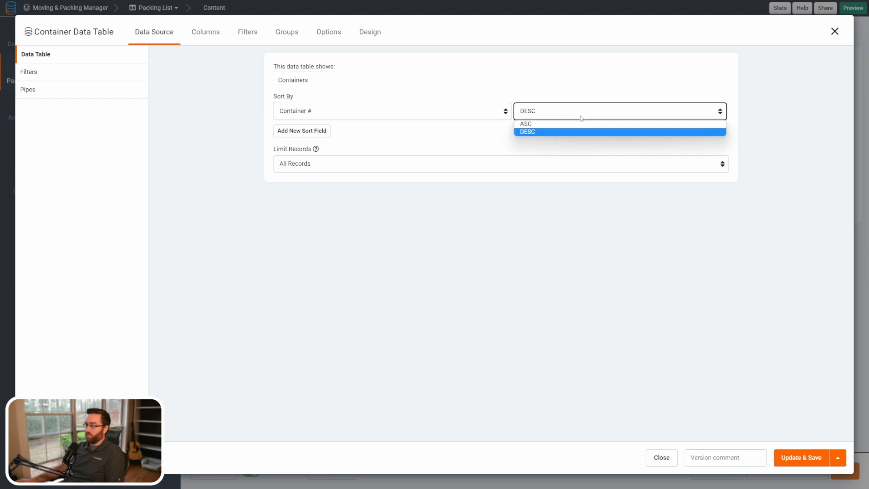
left_click(537, 122)
left_click(794, 461)
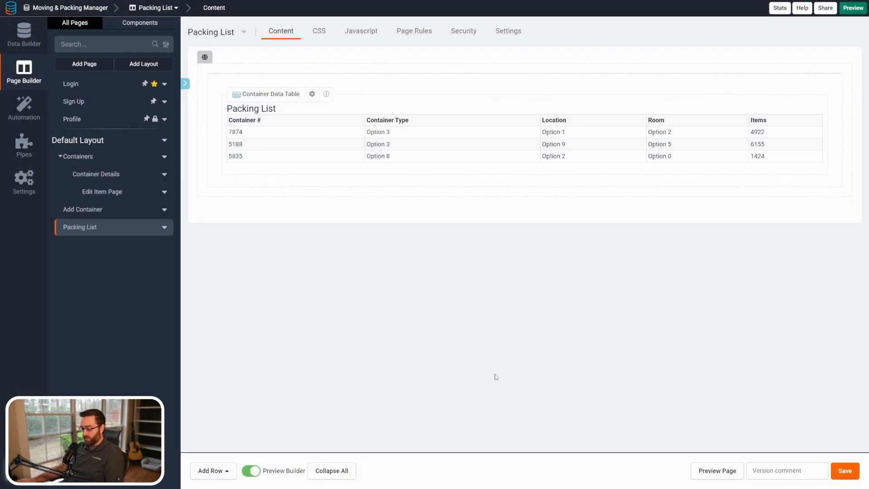
Step: Switch to the live app, reload it and check the container records and their items on the Packing List page
key("ctrl+Tab")
key("F5")
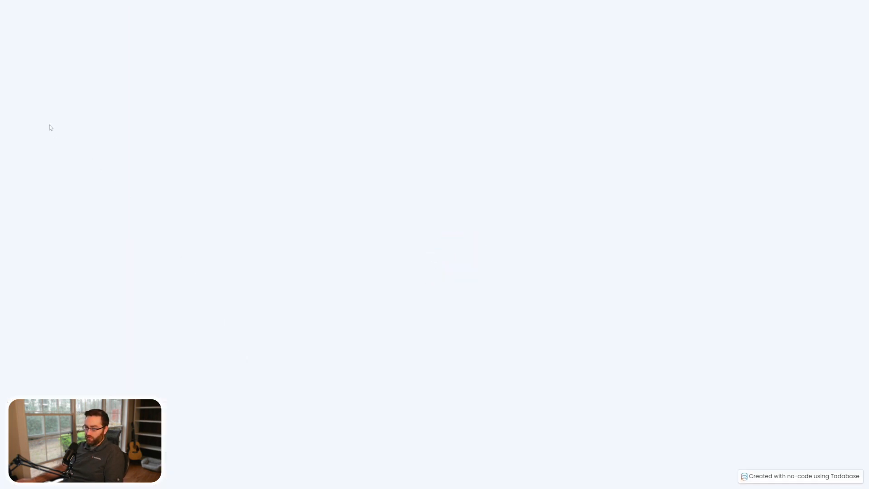
left_click(29, 86)
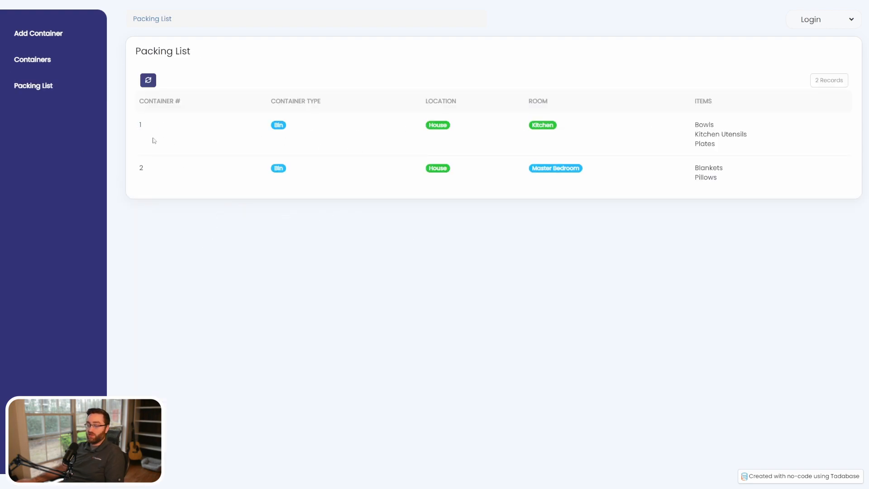
left_click_drag(715, 126, 699, 178)
left_click(675, 235)
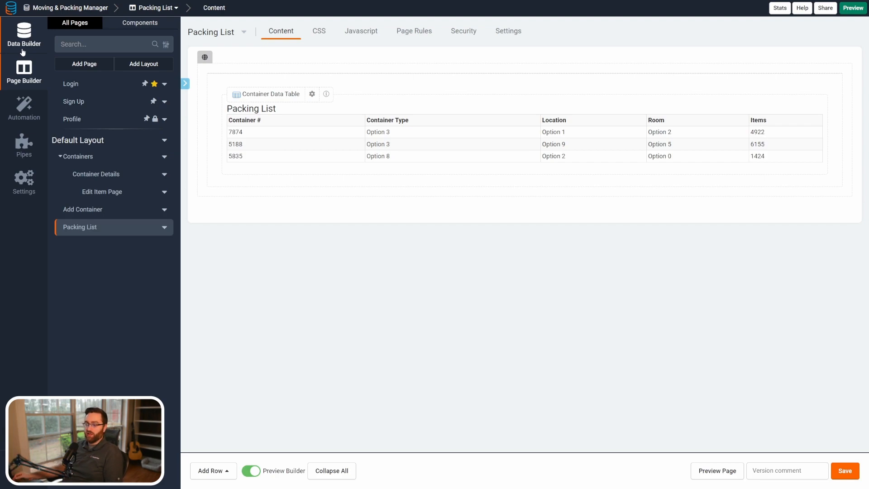
Step: Return to the Tadabase builder, search the available pipes for "qr" and install Barcode and QR Generator
left_click(24, 144)
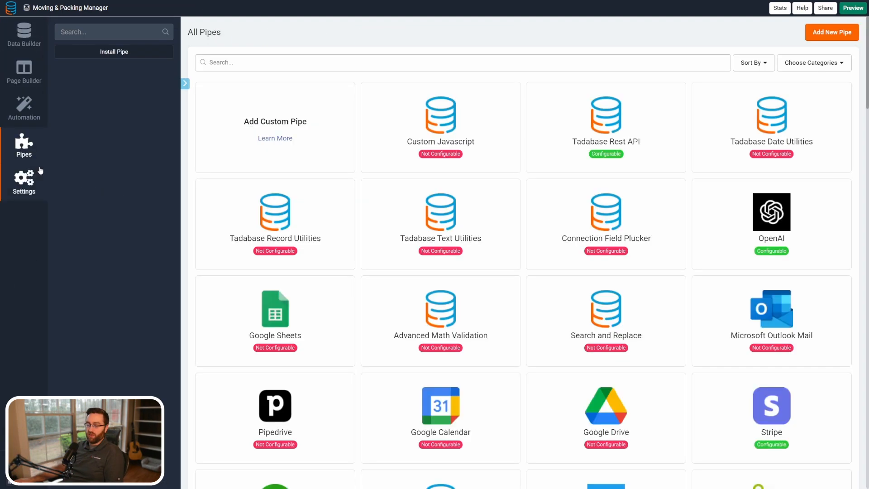
left_click(259, 63)
type("qr")
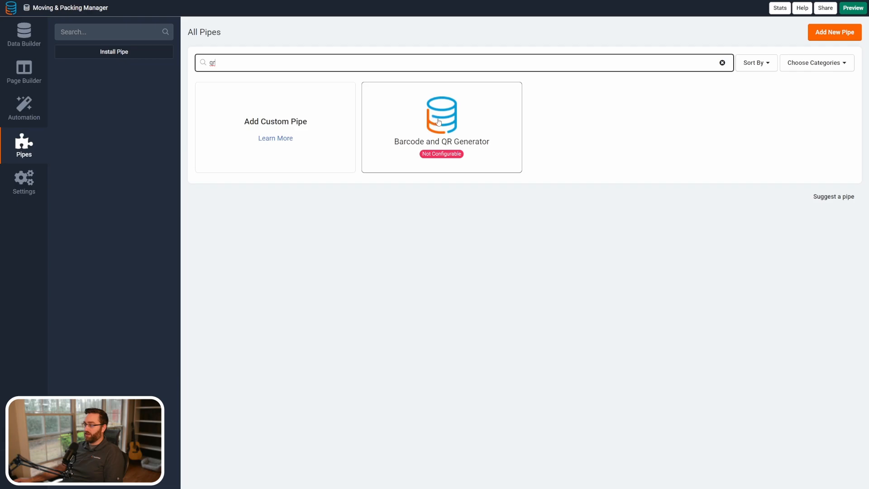
left_click(415, 140)
left_click(369, 287)
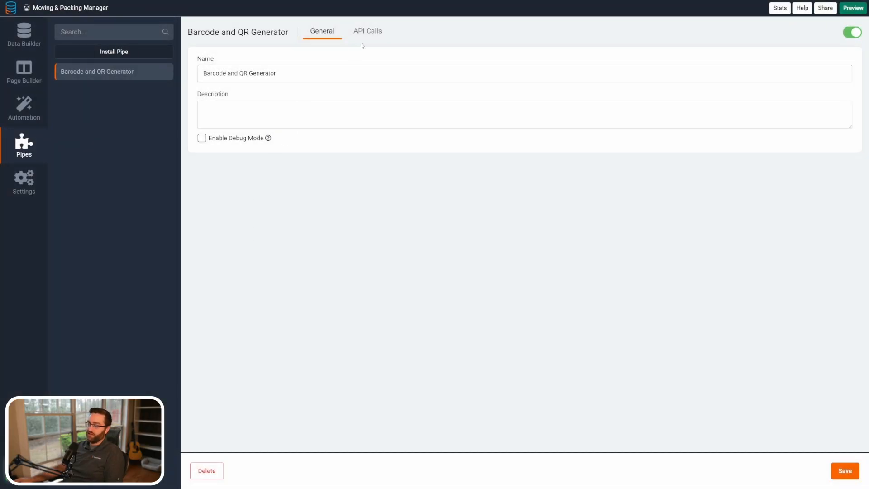
Step: Review the Generate Base64 QR Code call's value, size, margin, encoding and label parameters, and save the pipe
left_click(368, 33)
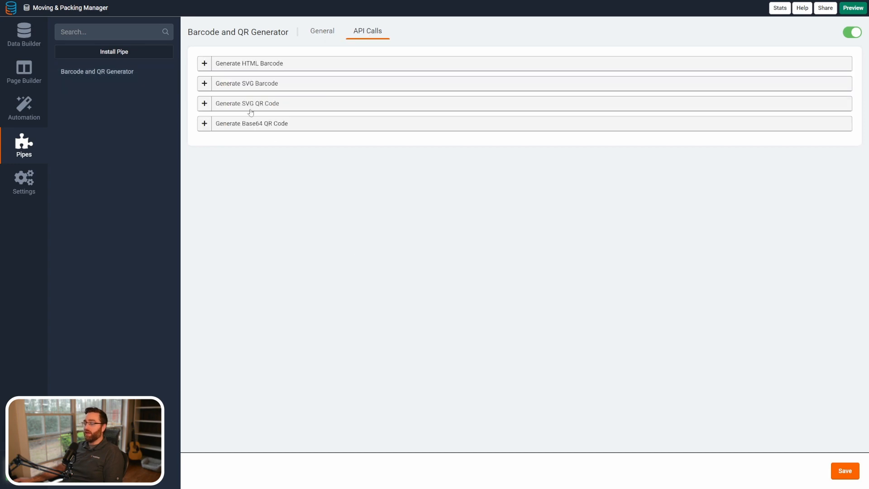
left_click(204, 124)
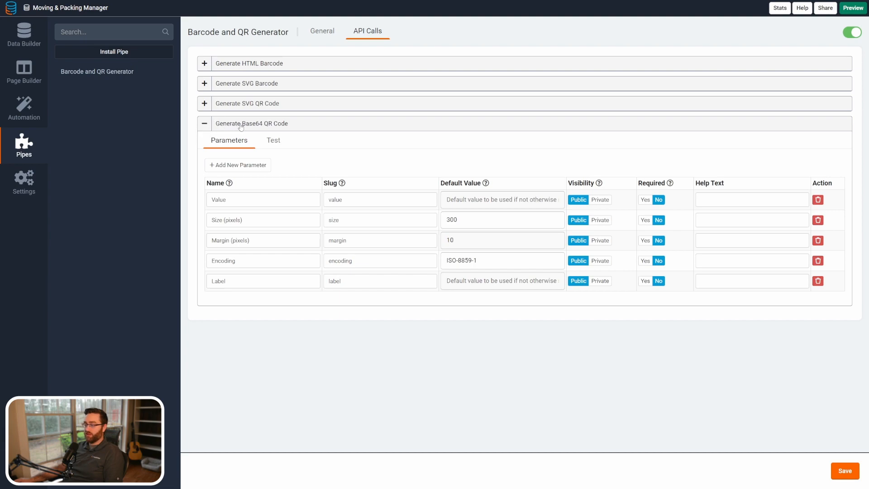
left_click_drag(457, 221, 445, 224)
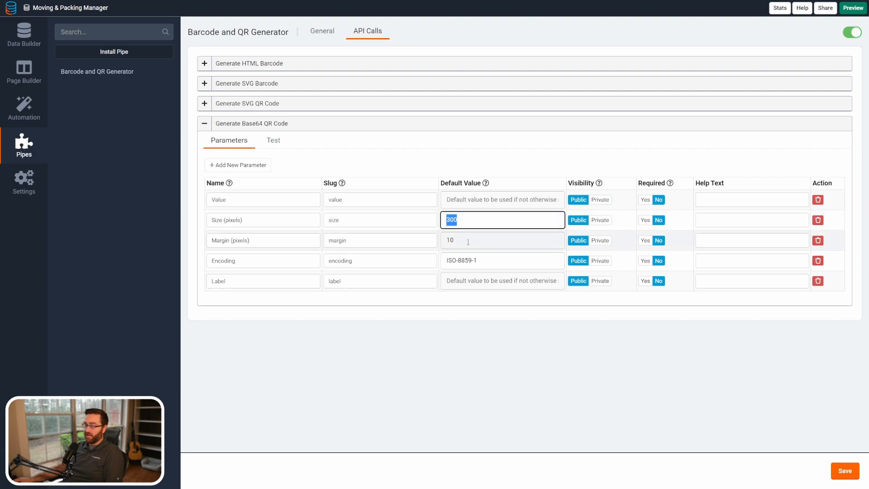
left_click(468, 242)
left_click(471, 260)
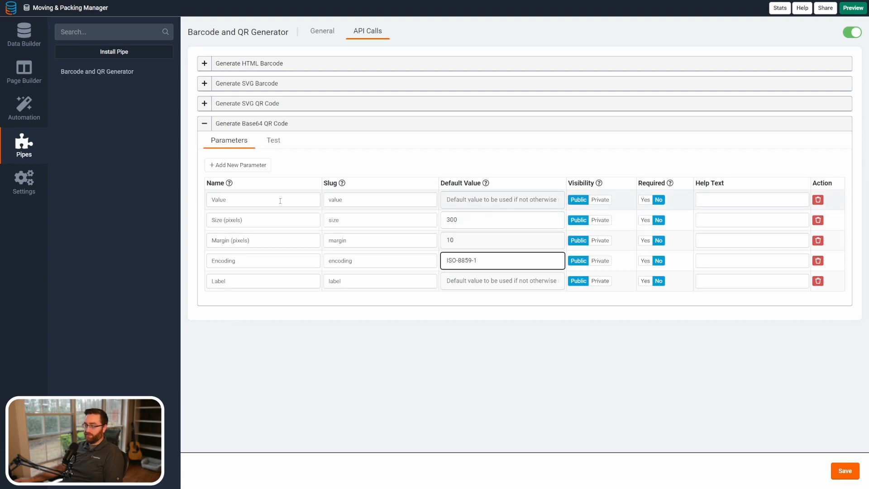
left_click_drag(239, 286, 210, 282)
left_click_drag(268, 199, 211, 199)
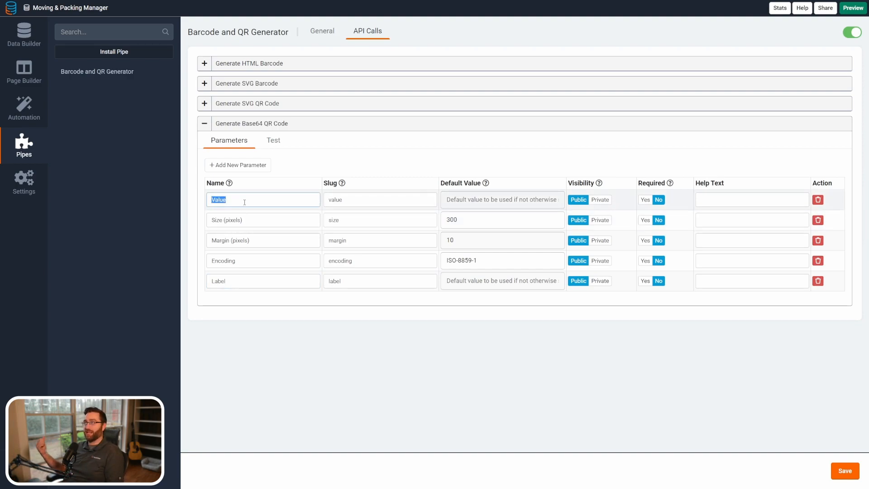
double_click(238, 280)
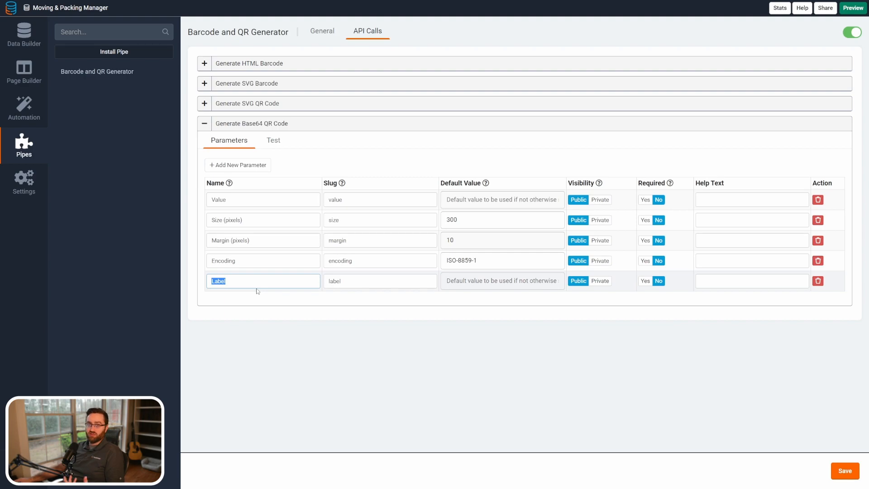
left_click(845, 471)
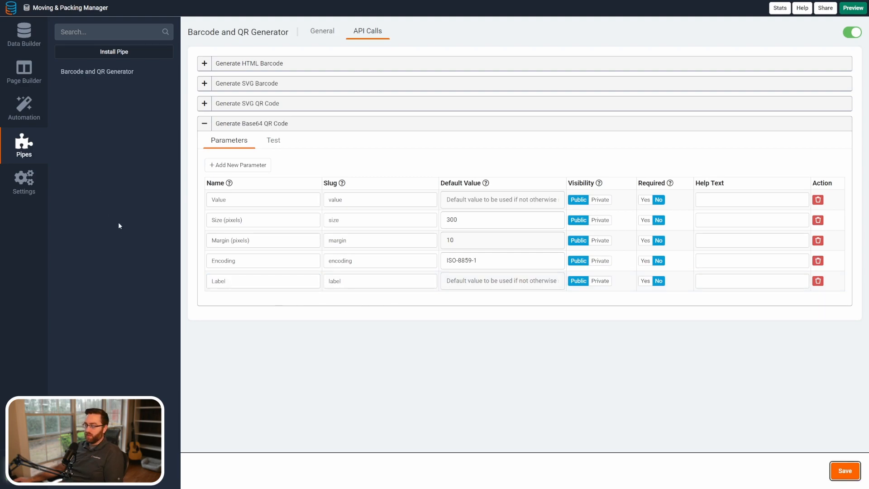
Step: Add a text field named Record ID to the Containers data table and save it
left_click(24, 33)
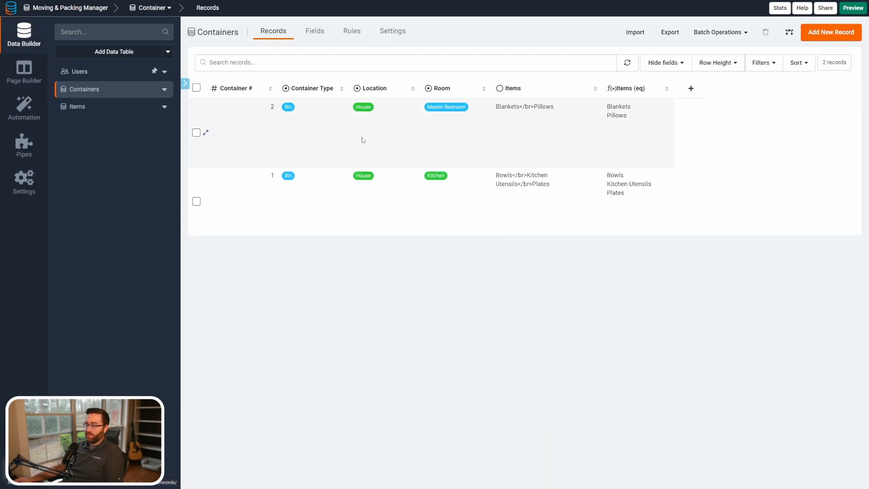
left_click(317, 38)
mouse_move(228, 61)
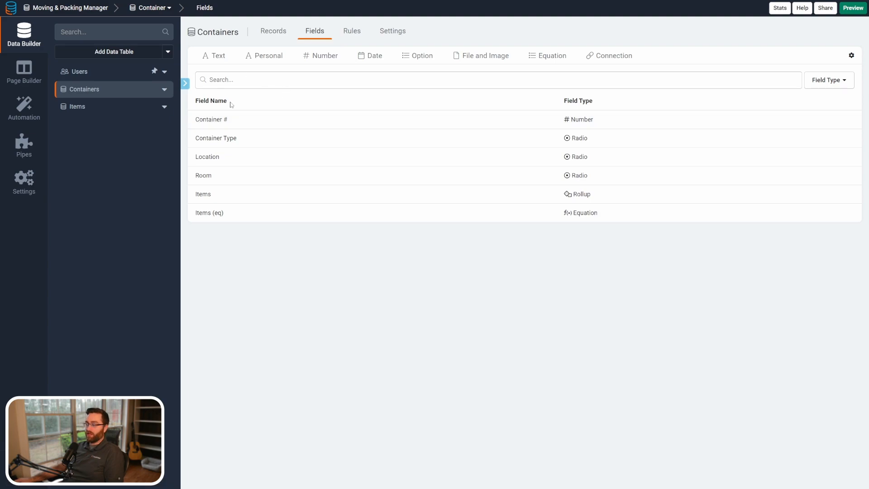
left_click(224, 72)
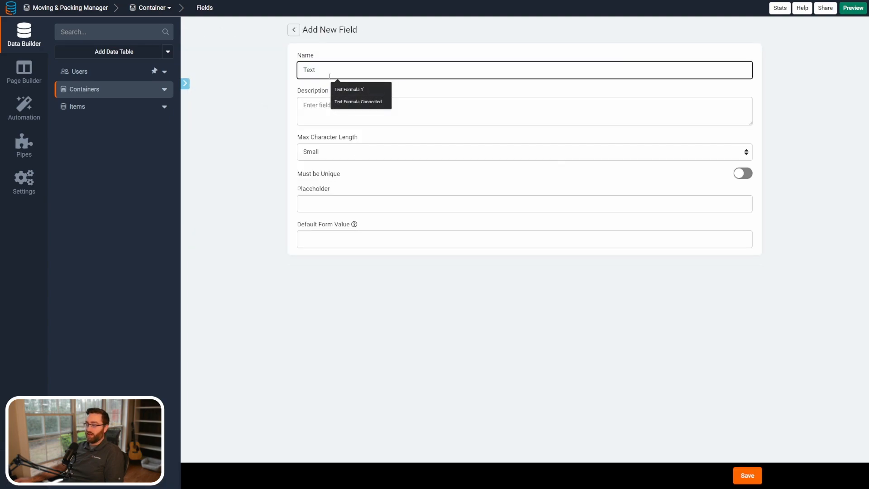
type("Record ID")
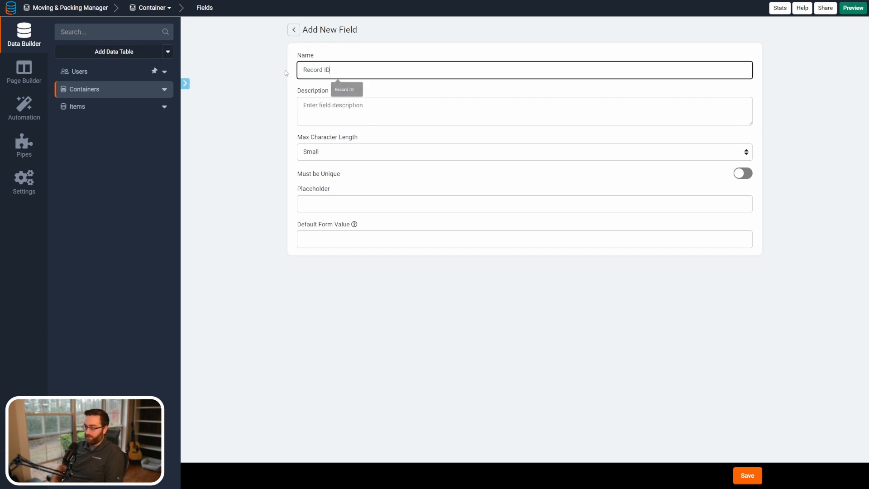
left_click(743, 476)
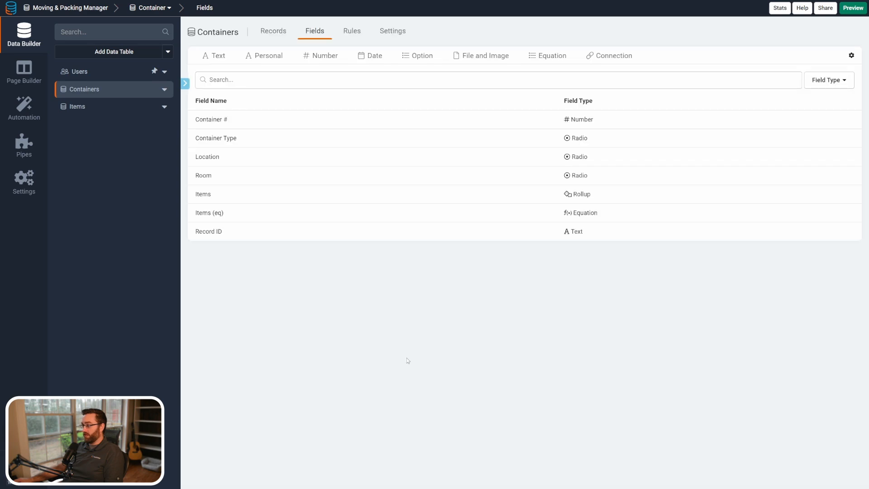
Step: Switch to the live app and open the details page of container 1 from the Containers page
key("ctrl+Tab")
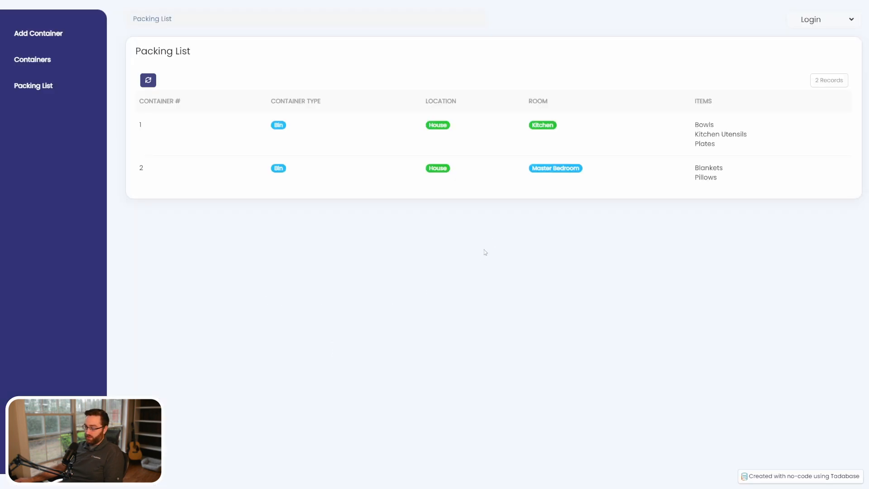
left_click(75, 66)
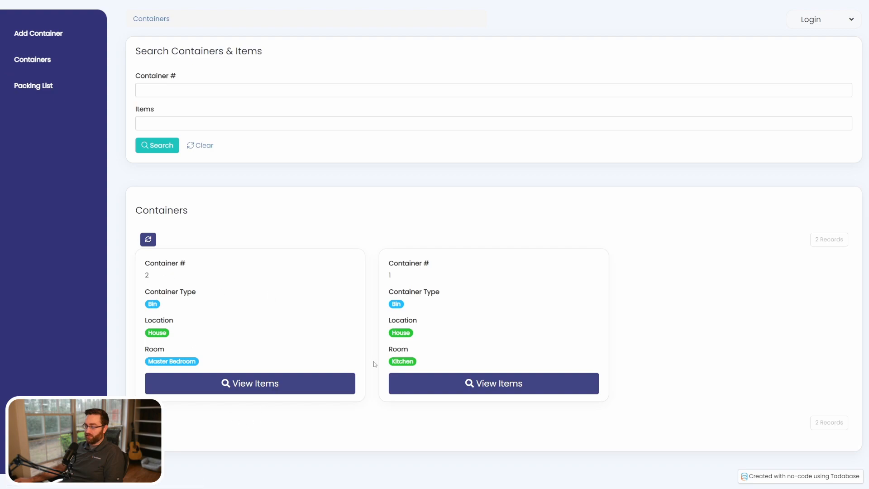
left_click(445, 388)
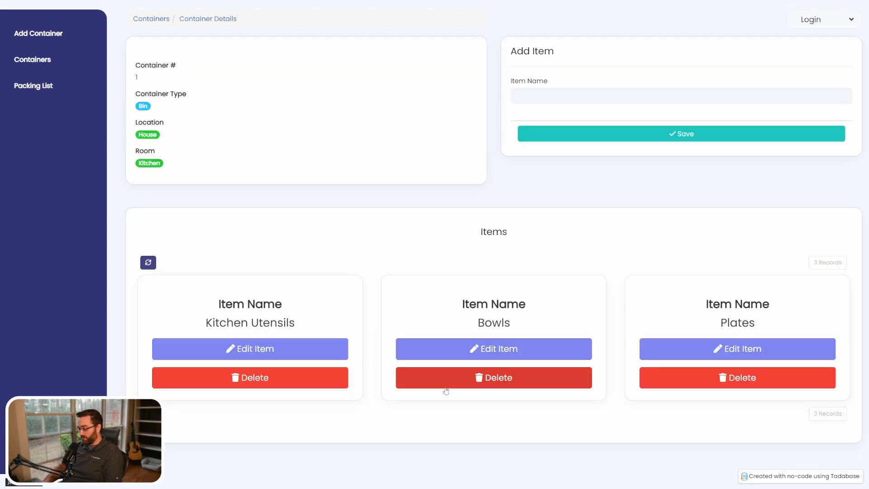
Step: Examine the container details page address and the record ID at its end, comparing it with the container number
key("ctrl+l")
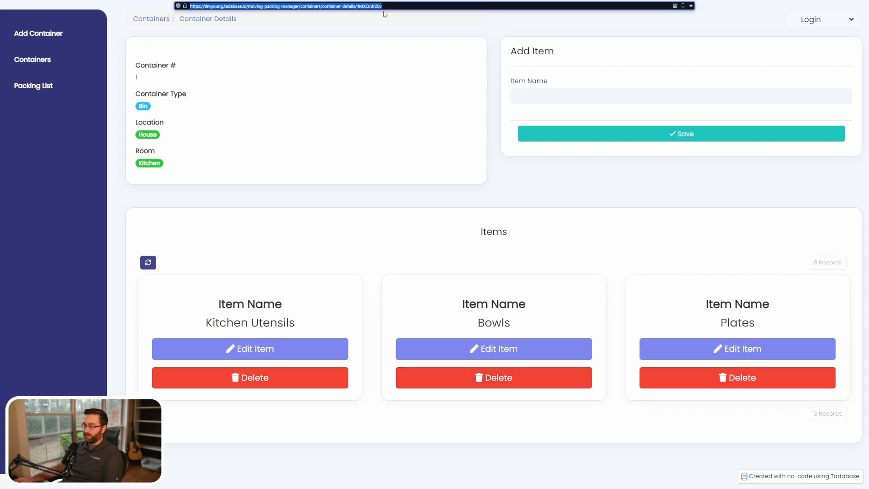
left_click_drag(389, 8, 188, 6)
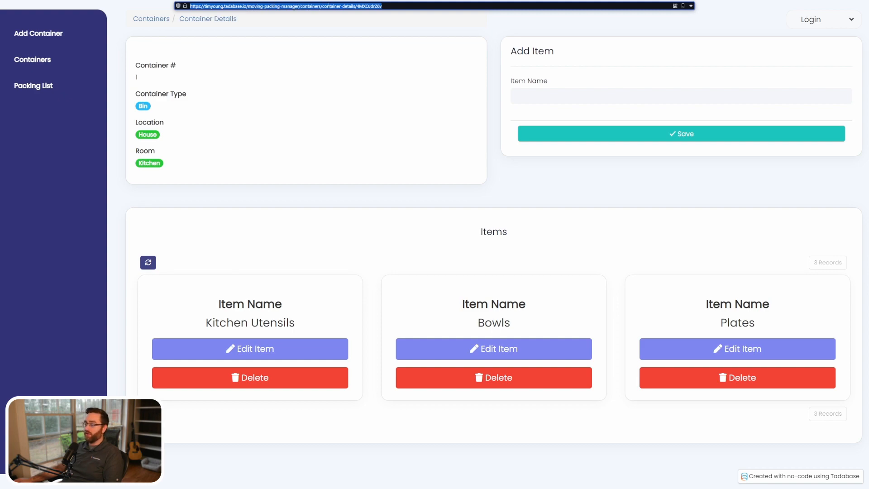
double_click(362, 7)
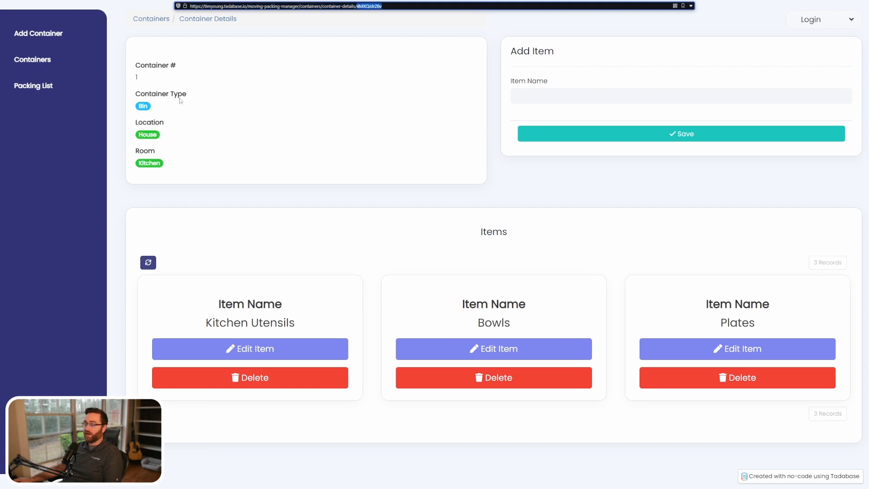
double_click(146, 79)
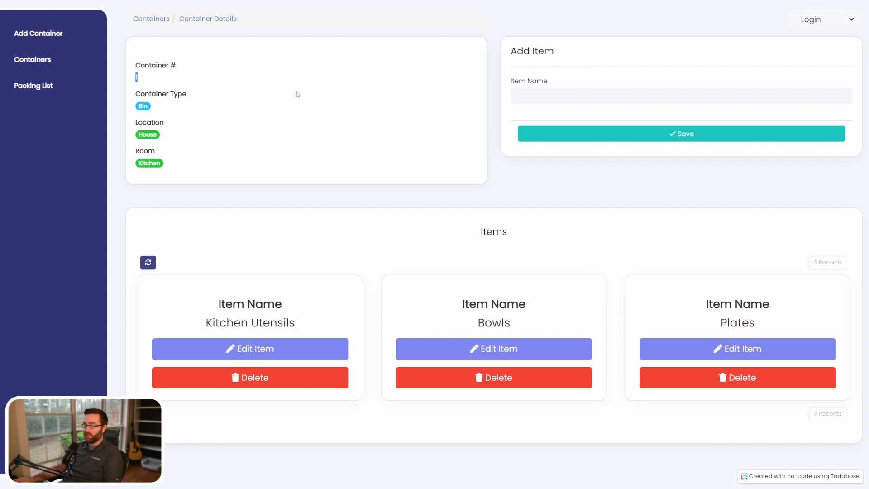
left_click(315, 61)
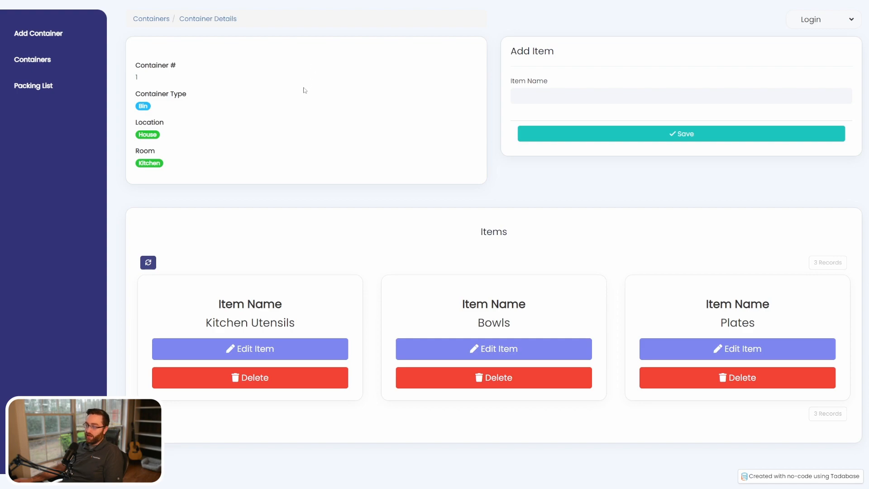
Step: Return to the Tadabase builder and add a Containers table rule that runs after a record is Created
key("ctrl+Tab")
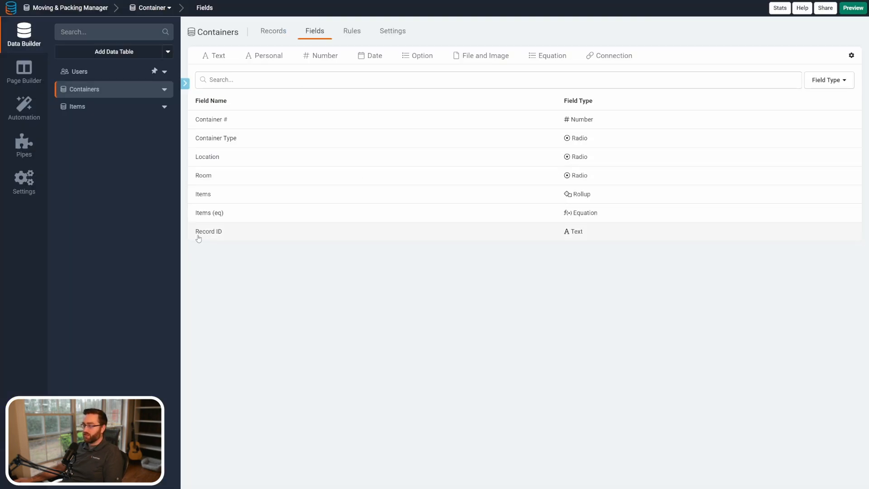
left_click(351, 31)
left_click(518, 192)
left_click(368, 107)
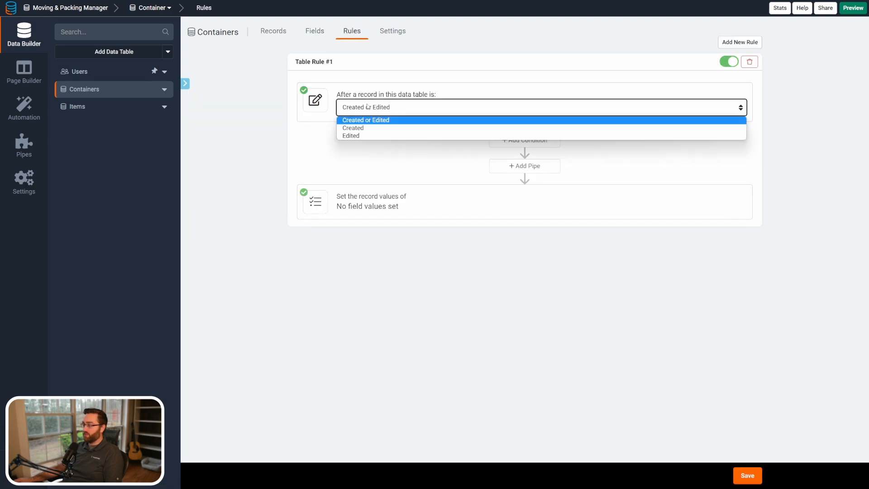
left_click(362, 127)
Step: Have the table rule set the Record ID text field to the record value of (Record ID)
left_click(418, 200)
left_click(380, 240)
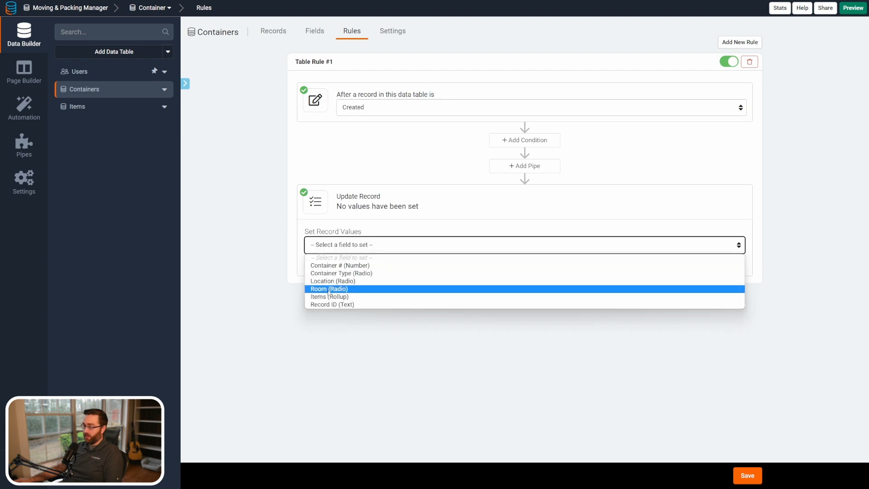
left_click(548, 302)
left_click(553, 247)
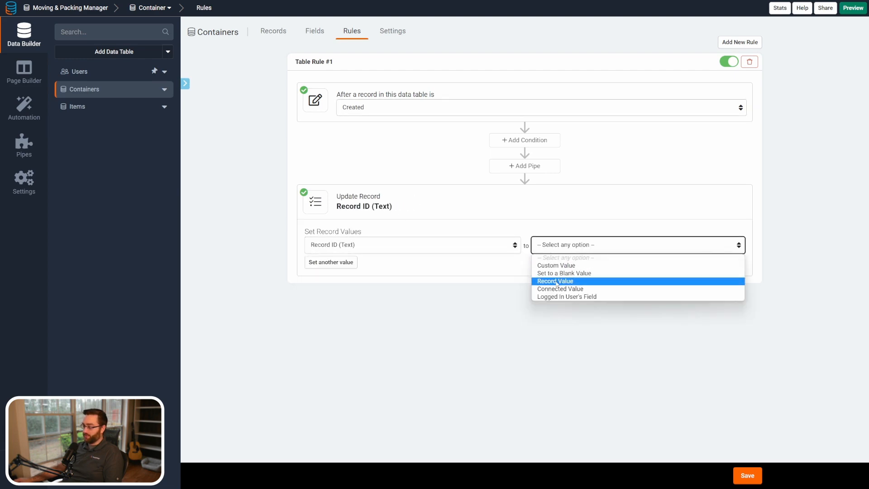
left_click(562, 281)
left_click(634, 245)
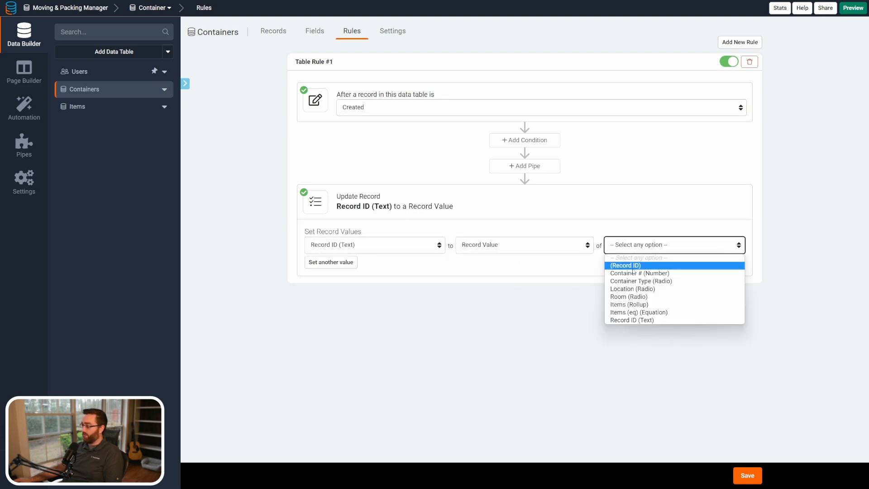
left_click(627, 266)
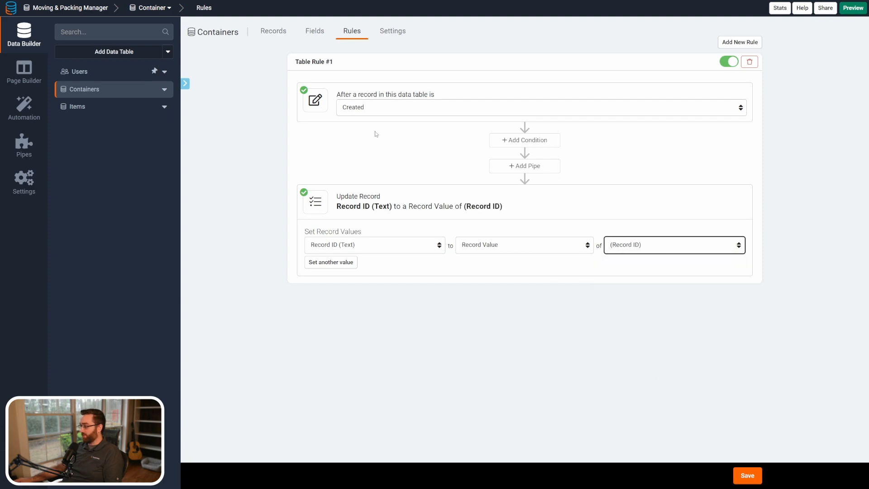
Step: Set the table rule's trigger to Created or Edited and save the rule
left_click(362, 108)
left_click(361, 119)
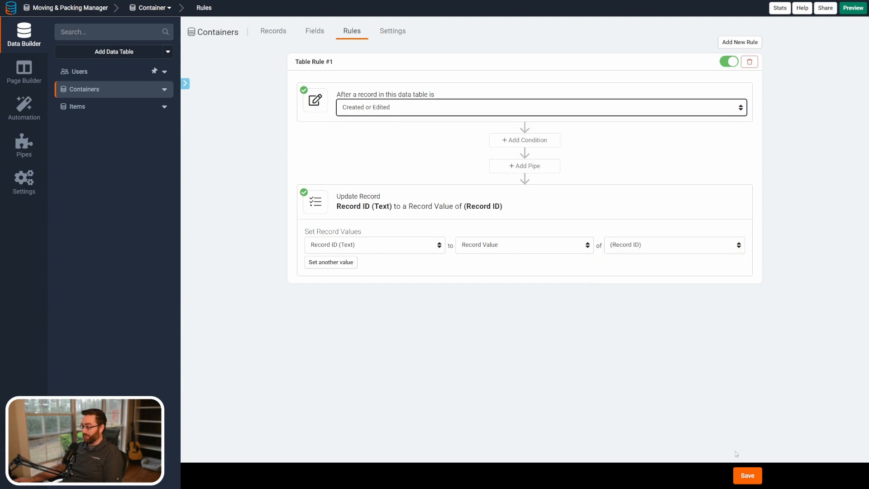
left_click(747, 475)
Step: Resave the records of containers 1 and 2 to trigger the rule, and check the Record ID column
left_click(273, 30)
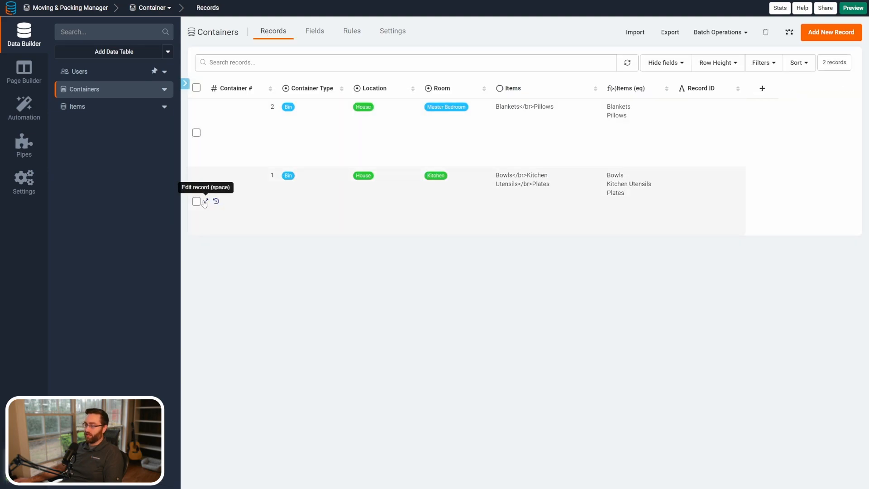
left_click(206, 201)
left_click(742, 471)
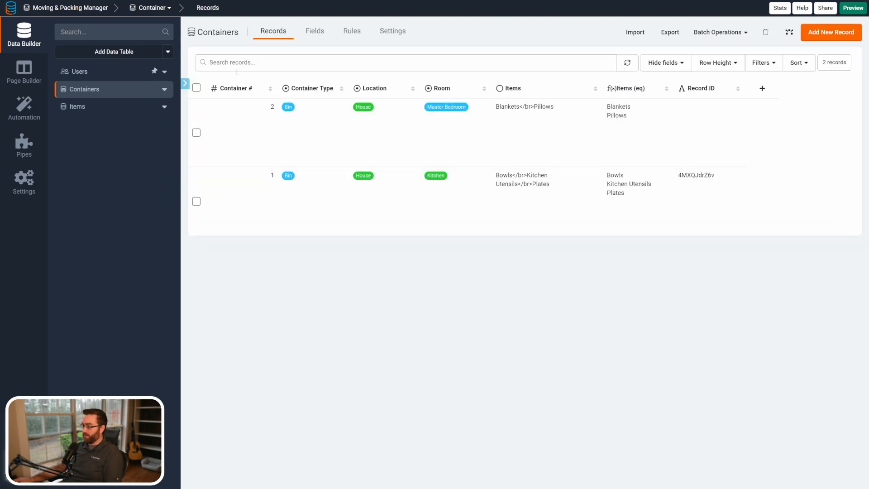
left_click(206, 133)
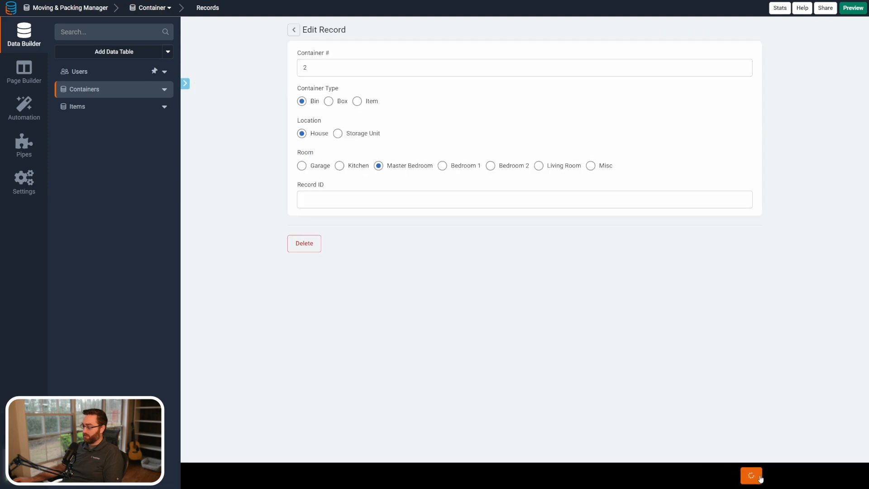
left_click(755, 476)
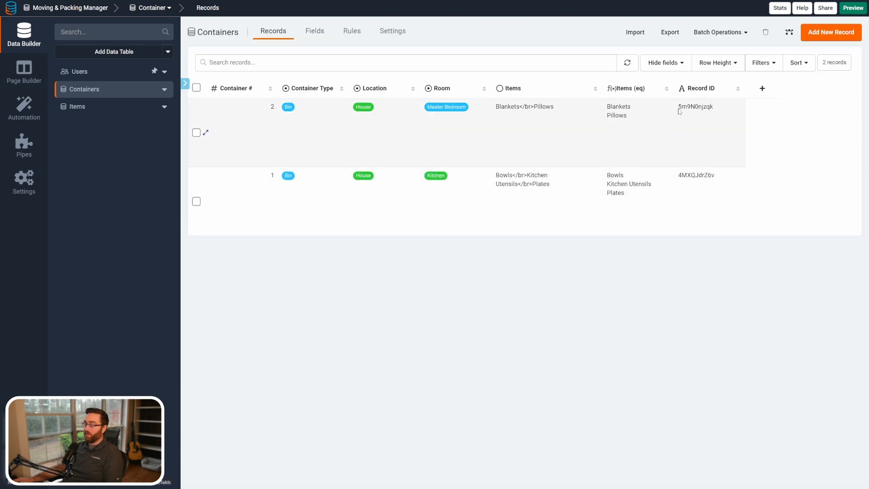
double_click(715, 108)
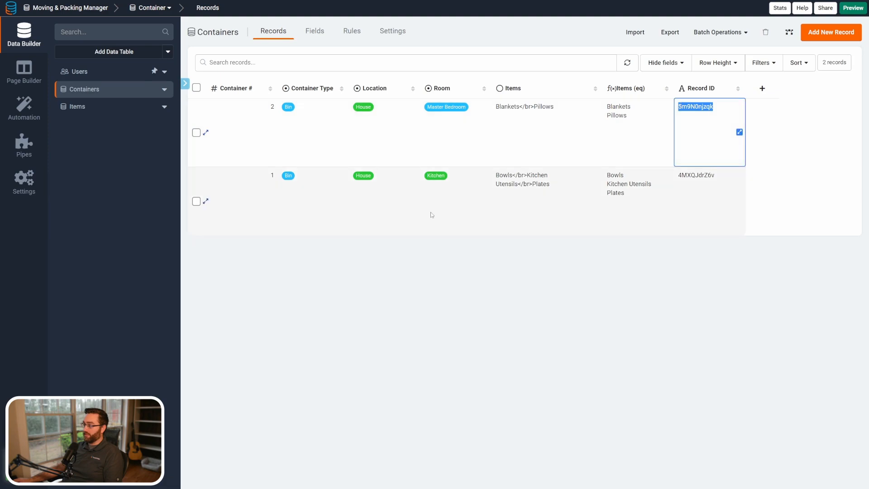
Step: Start a new equation field named Detail Link in the Containers table
left_click(320, 40)
mouse_move(562, 63)
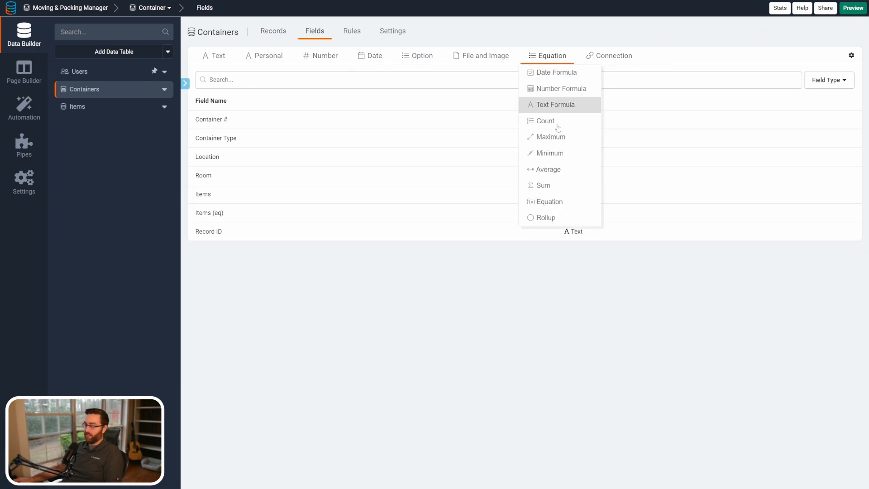
left_click(549, 202)
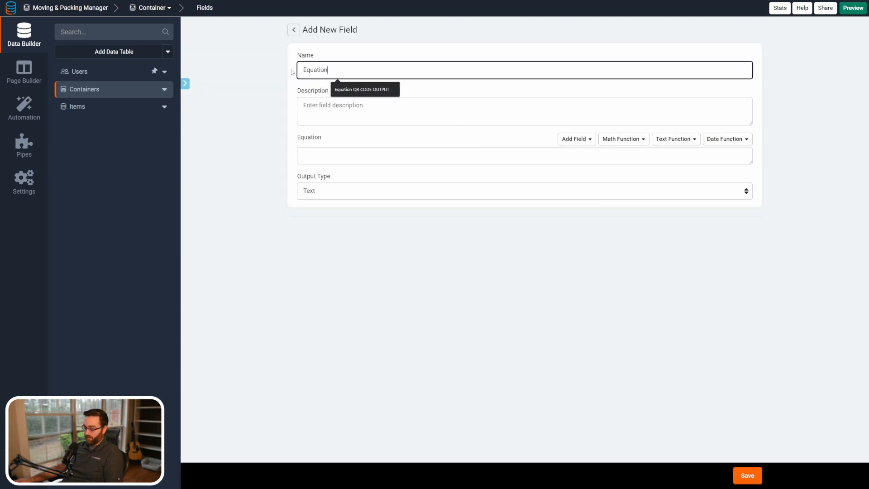
left_click_drag(338, 73, 296, 72)
type("Detail Link")
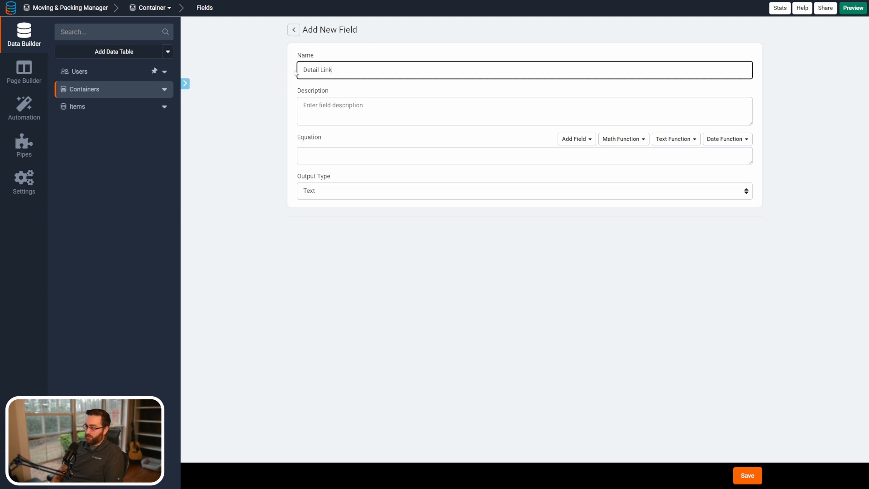
Step: Insert the Record ID field into the Detail Link equation
left_click(368, 158)
left_click(574, 139)
left_click(593, 229)
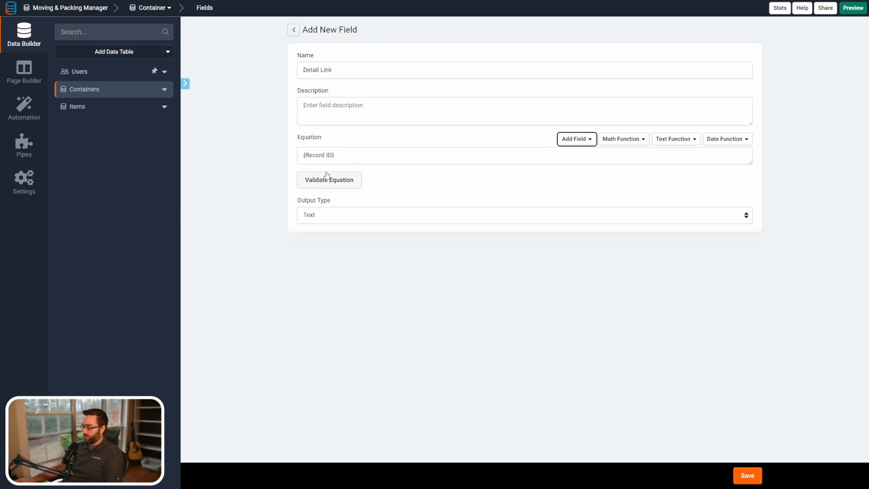
left_click_drag(298, 157, 376, 155)
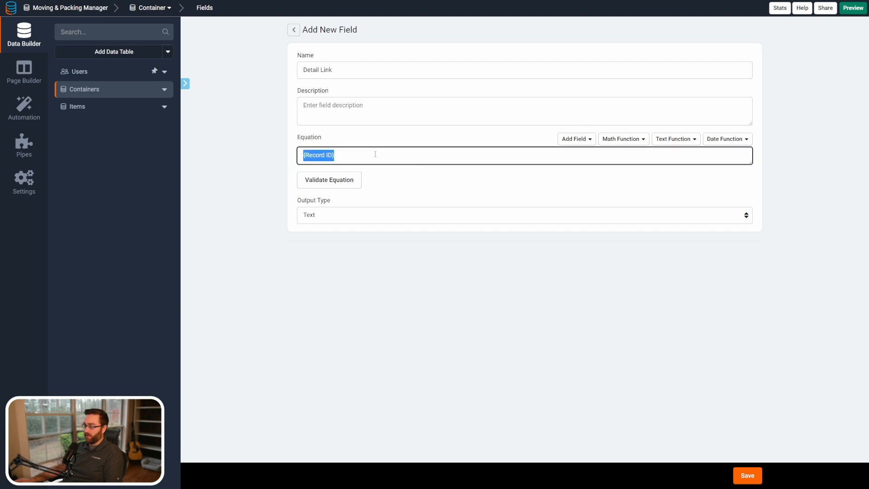
Step: Switch to the live app and copy the container details page address up to "container-details/", without the record ID
key("ctrl+Tab")
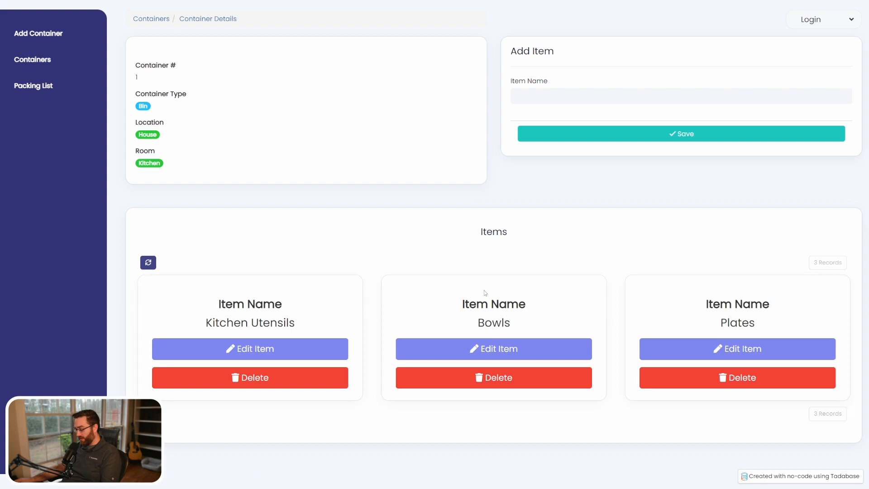
key("ctrl+l")
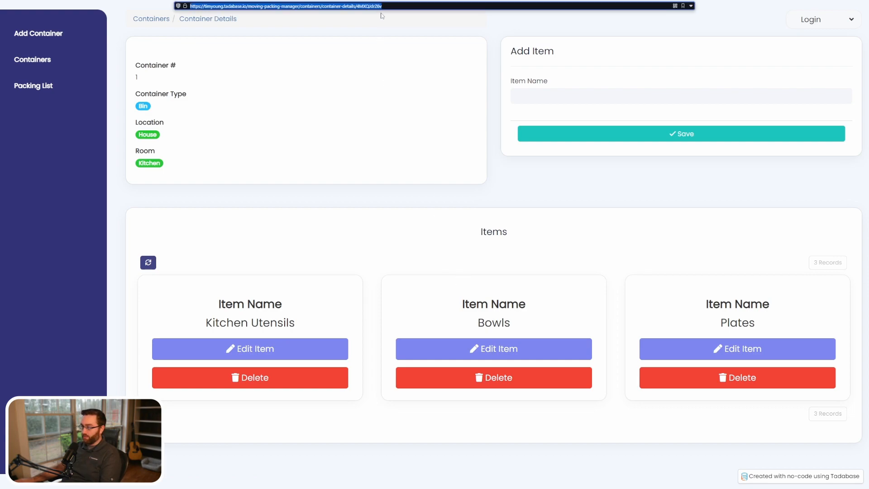
left_click(392, 5)
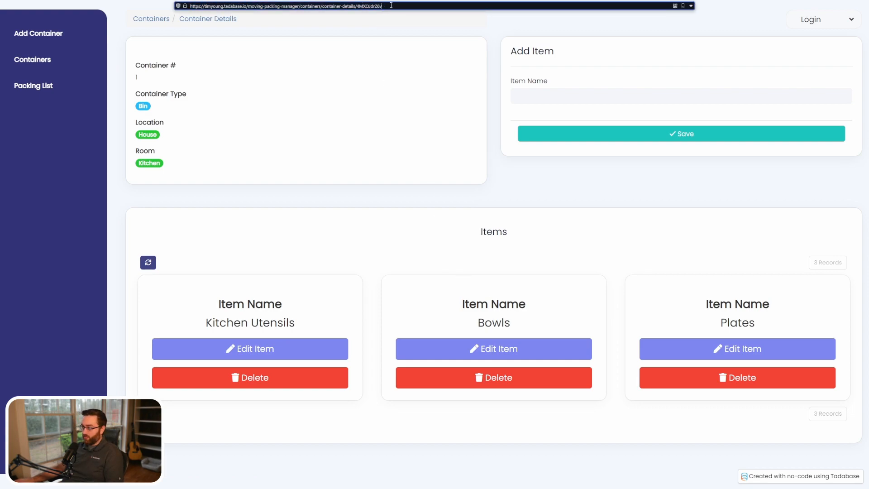
left_click_drag(357, 6, 190, 6)
key("ctrl+c")
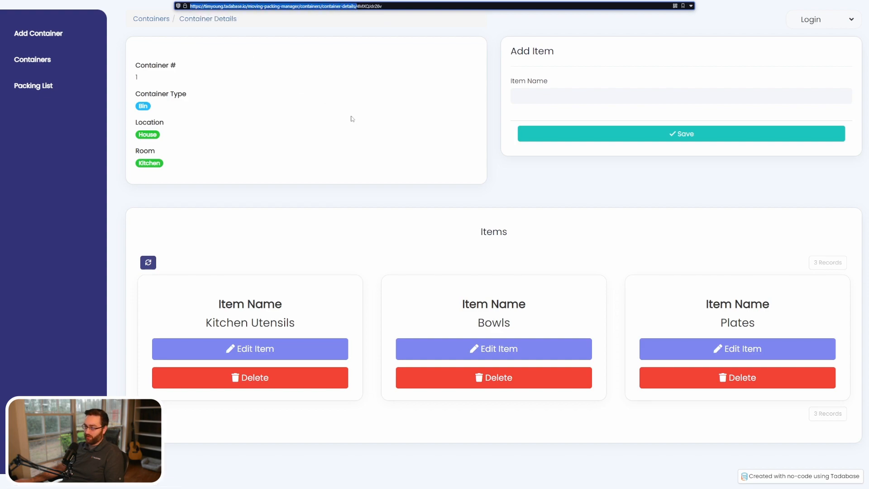
Step: Return to the builder and paste the copied address in front of {Record ID} in the Detail Link equation
key("alt+Tab")
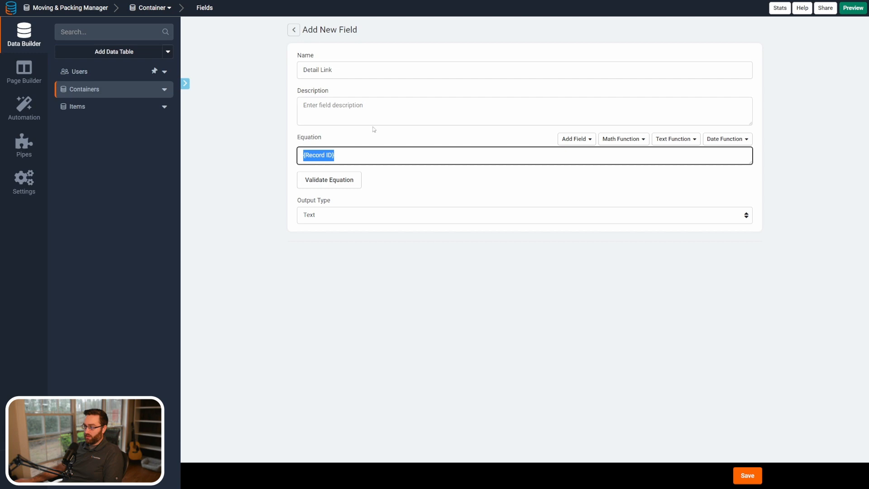
left_click(303, 157)
key("ctrl+v")
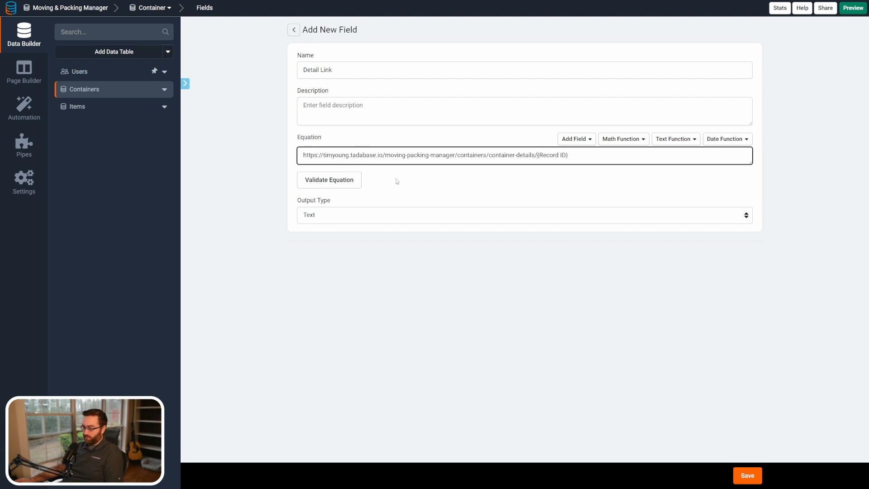
Step: Put the address in double quotes, separate it from {Record ID} with a comma, wrap both in CONCAT(), and look up CONCAT among the text functions
type("\"")
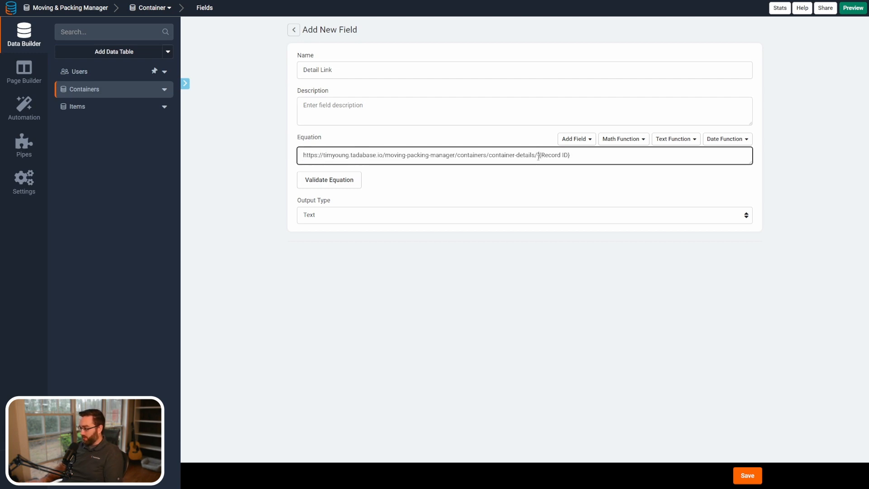
left_click(303, 156)
type("\"")
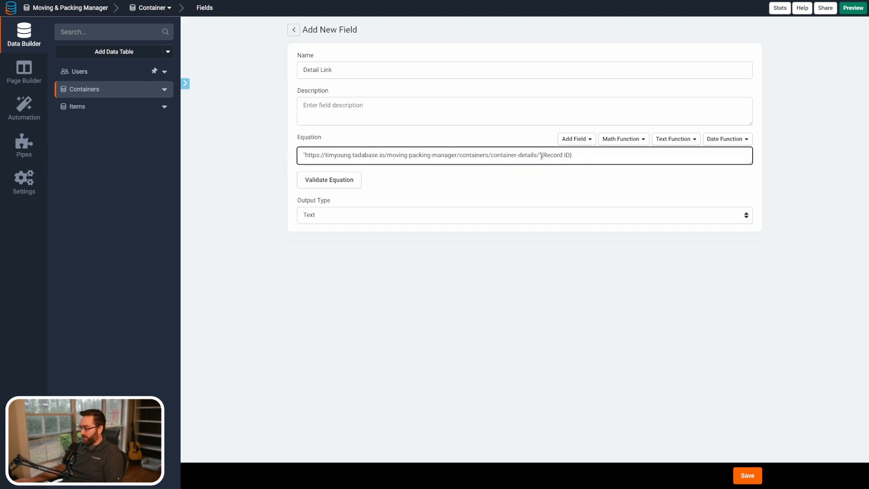
type(",")
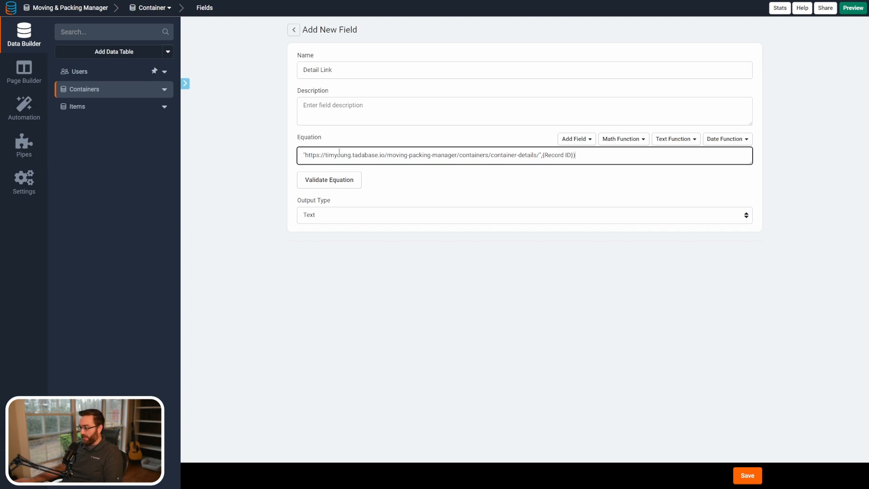
left_click(303, 156)
type("CONCAT")
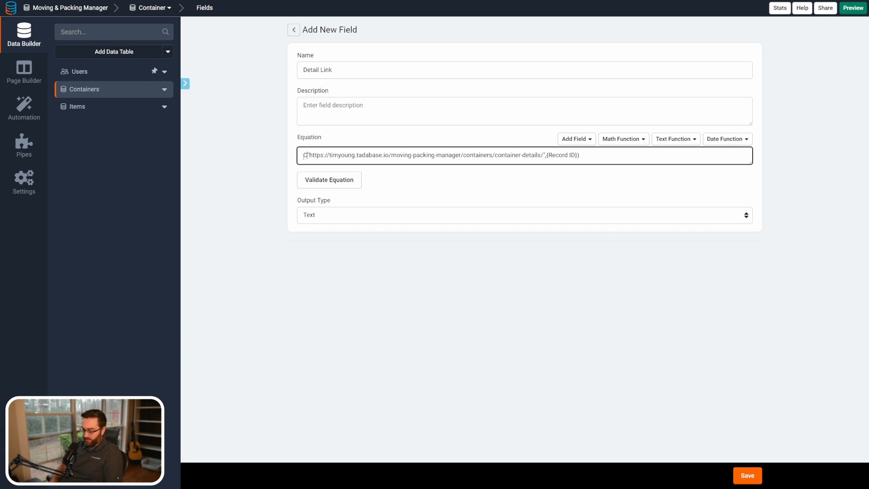
type("(")
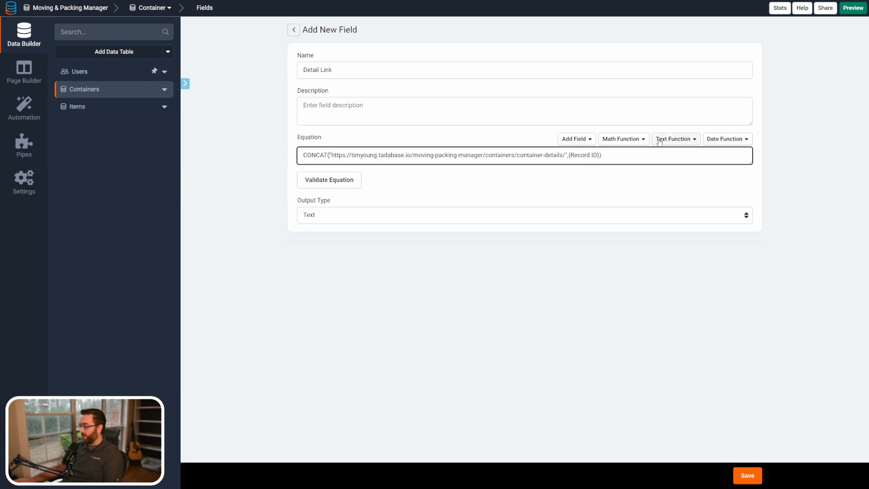
double_click(306, 155)
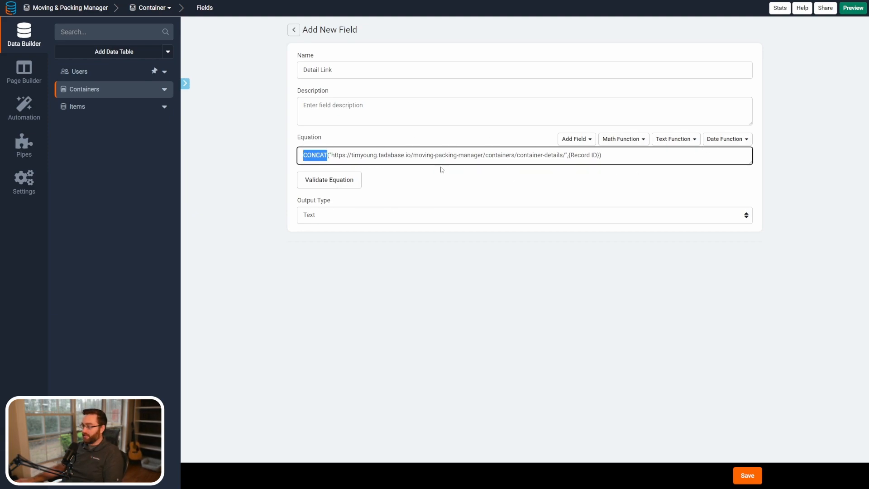
left_click(692, 140)
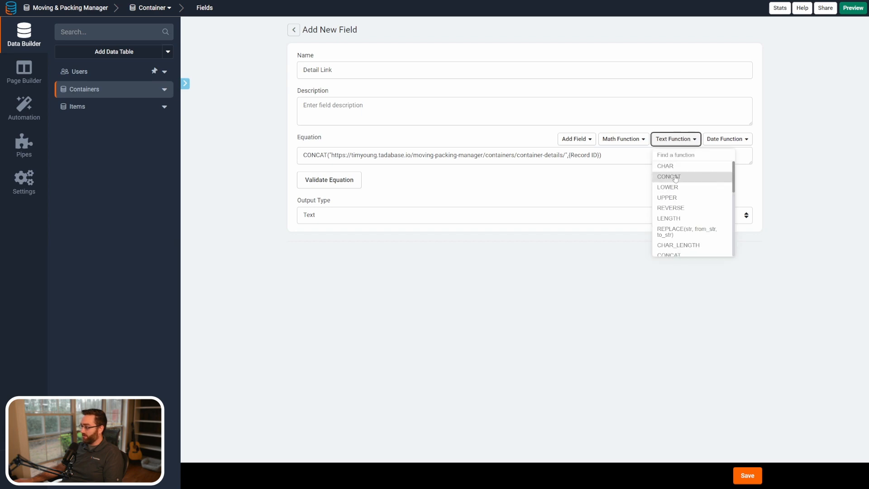
Step: Check the address and {Record ID} parts of the Detail Link equation, validate it and save the field
left_click(323, 160)
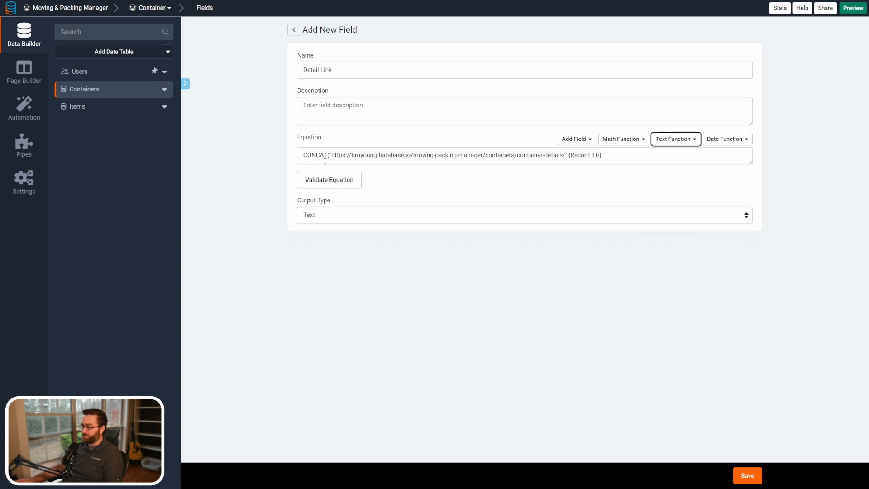
left_click_drag(330, 156, 566, 155)
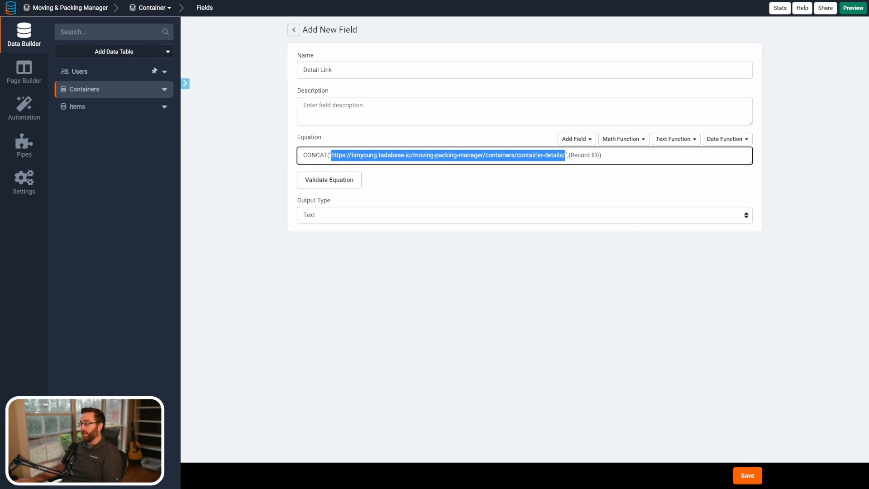
left_click(570, 156)
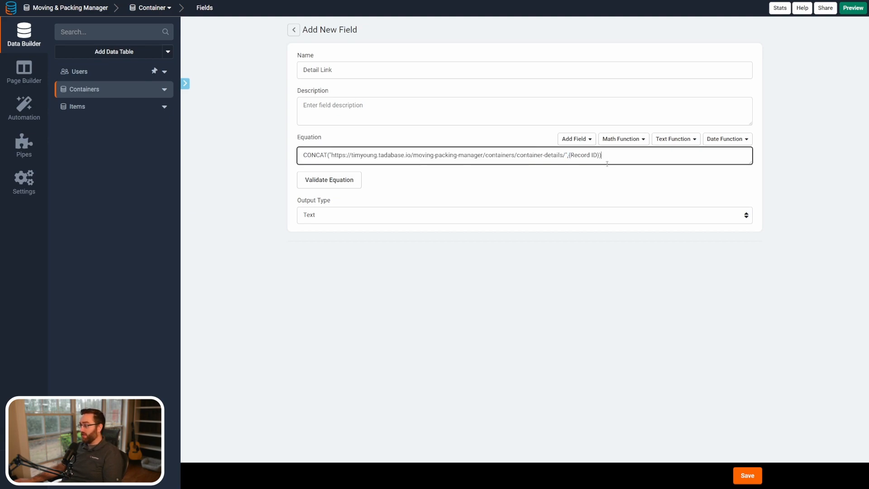
left_click_drag(601, 155, 571, 155)
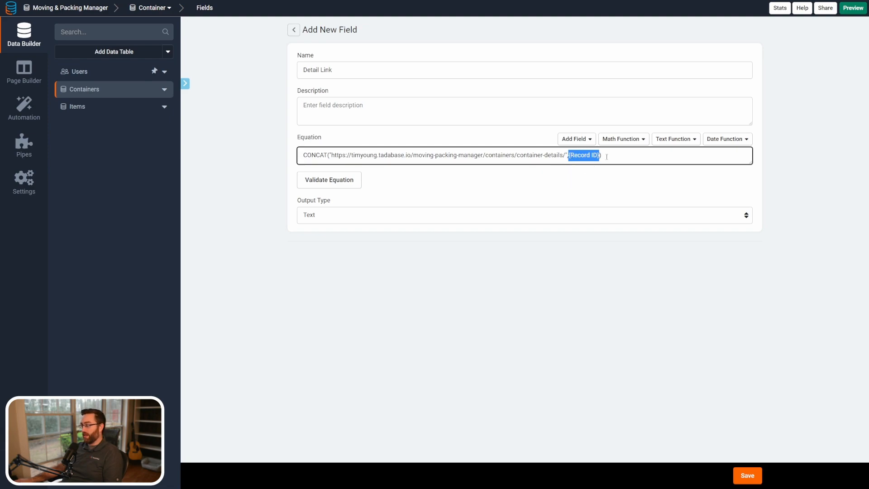
left_click(607, 156)
left_click_drag(599, 156, 590, 156)
left_click(570, 157)
left_click(309, 185)
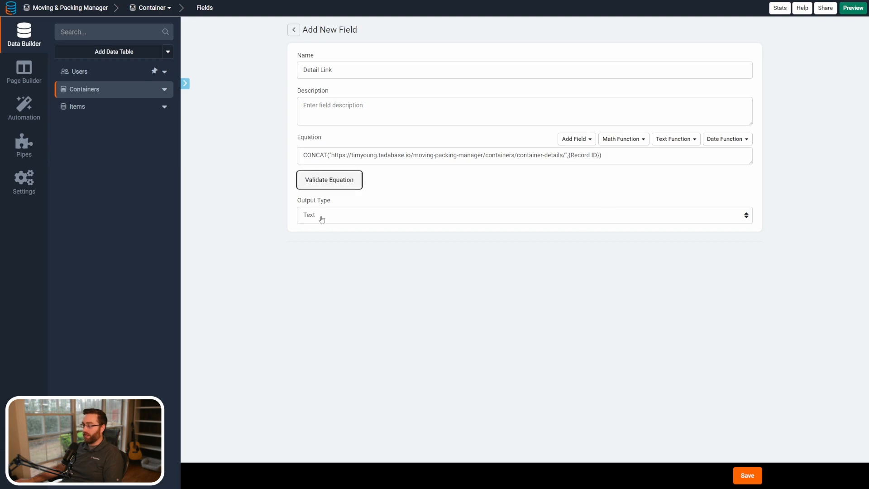
left_click(745, 475)
Step: Copy container 2's Detail Link from the Containers records and open it in the live app to check the container number
left_click(273, 31)
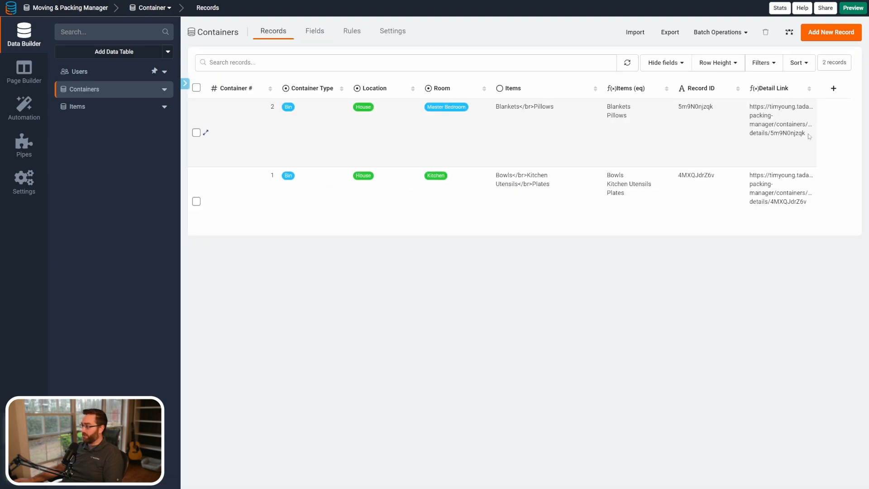
left_click_drag(807, 134, 749, 105)
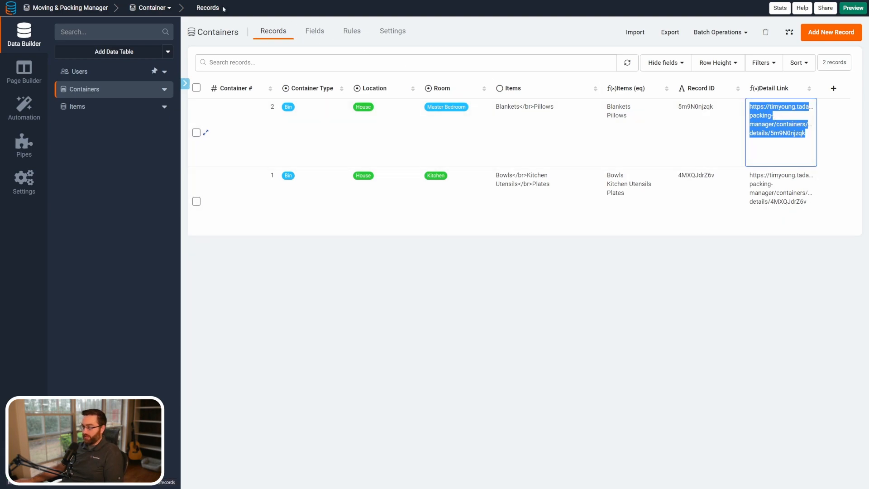
key("ctrl+Tab")
key("ctrl+l")
key("ctrl+v")
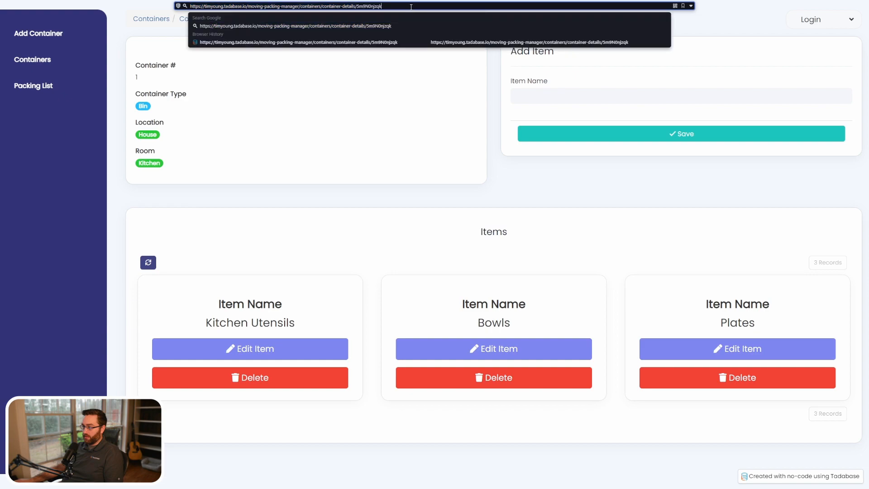
key("Return")
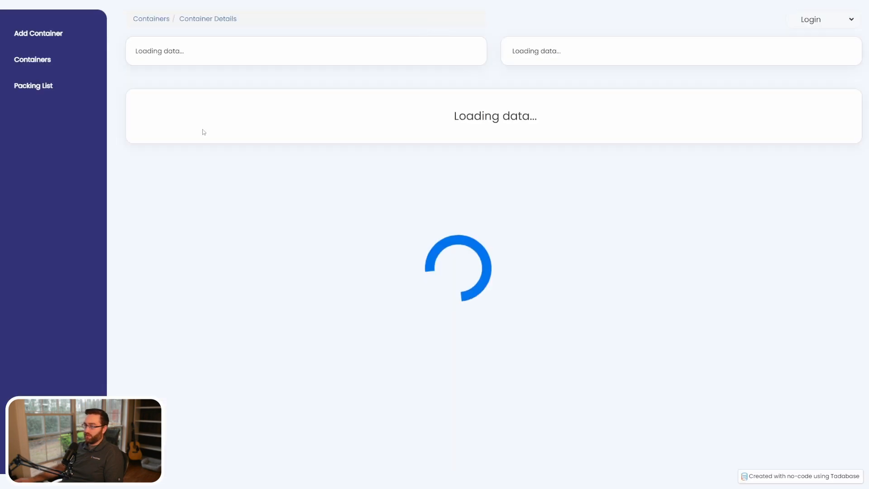
double_click(137, 77)
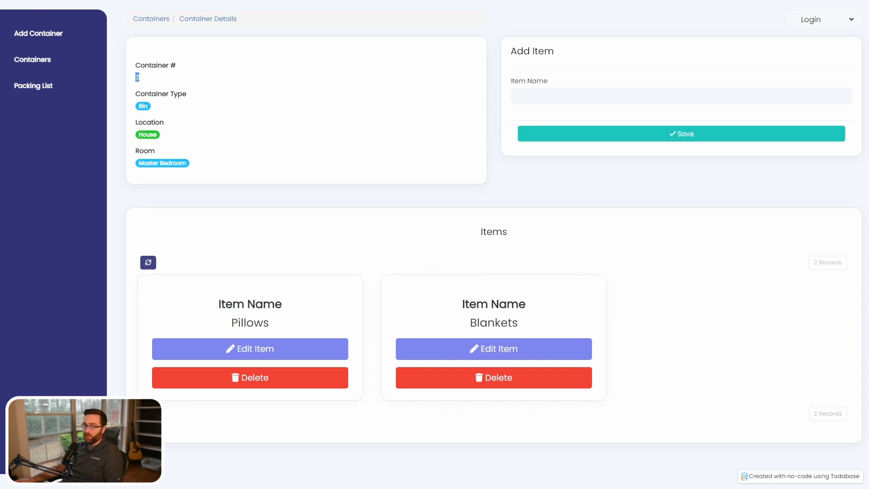
Step: Return to the builder and add a Long Text field named QR Base64 to the Containers table
key("ctrl+Tab")
left_click(354, 305)
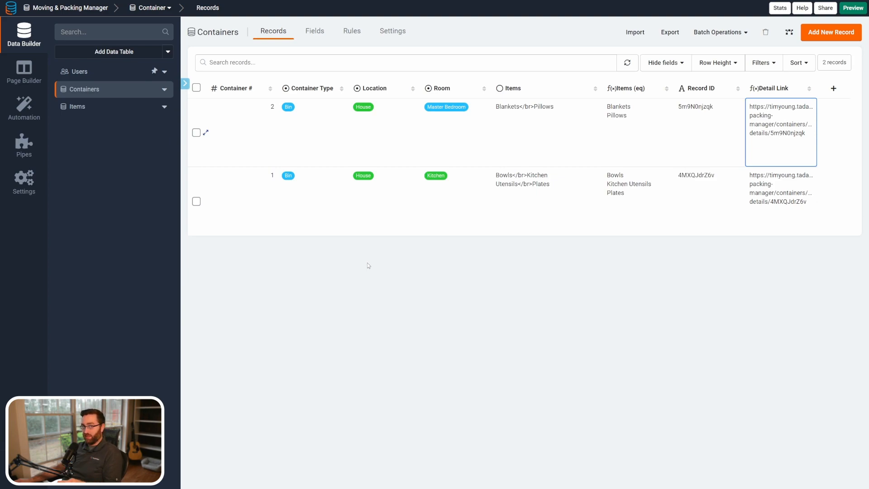
left_click(457, 299)
left_click(315, 31)
mouse_move(220, 57)
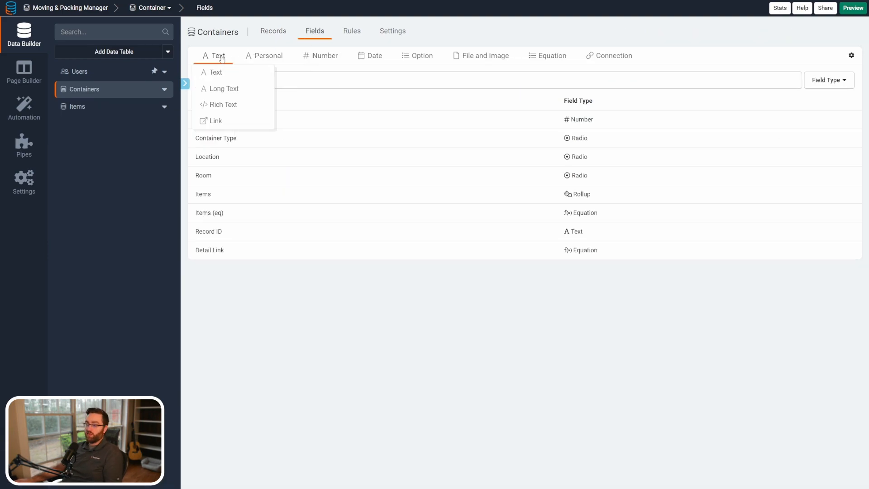
left_click(222, 90)
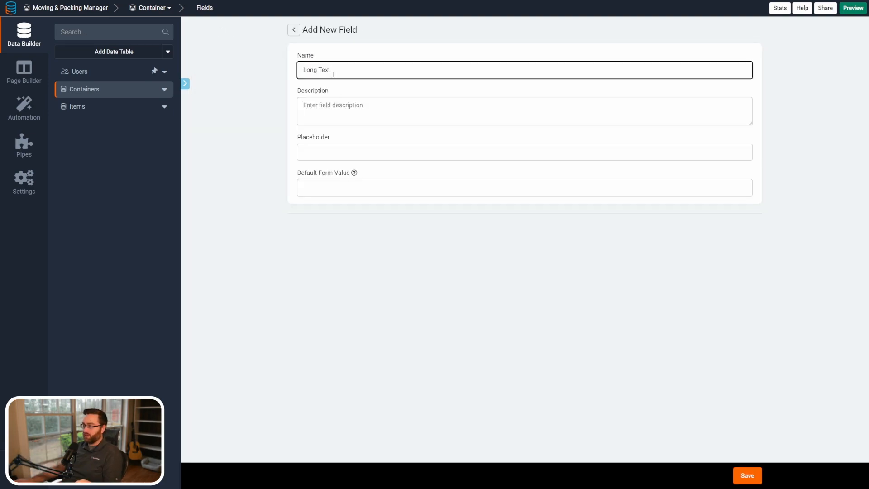
left_click_drag(333, 72, 293, 69)
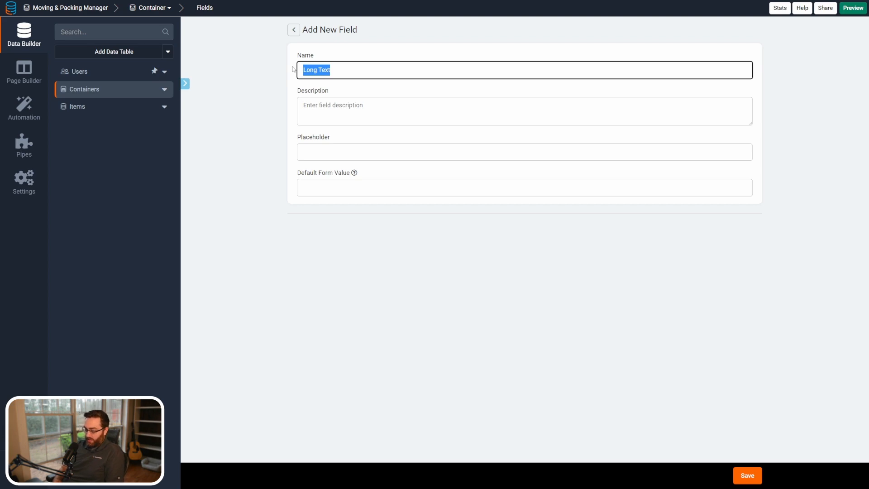
type("QR")
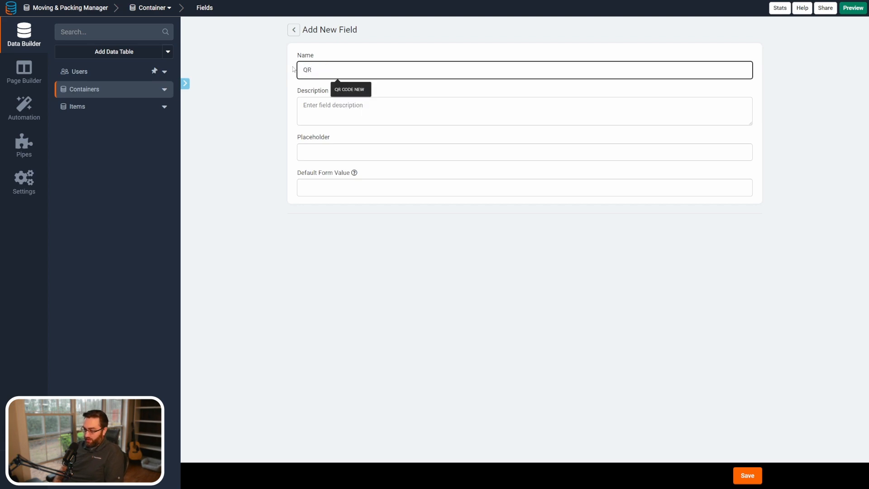
type(" Base64")
key("BackSpace")
key("BackSpace")
type("e64")
left_click(749, 475)
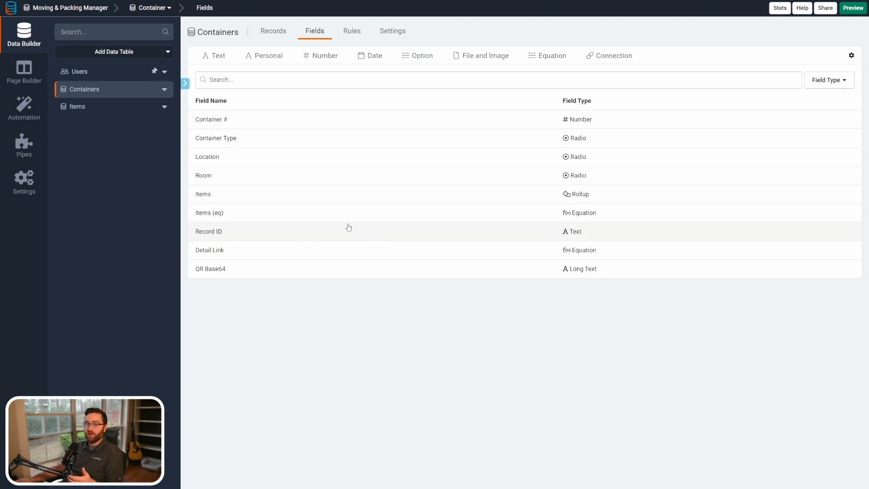
Step: Create a scheduled task named Build QR Codes that uses the Containers data table
left_click(352, 33)
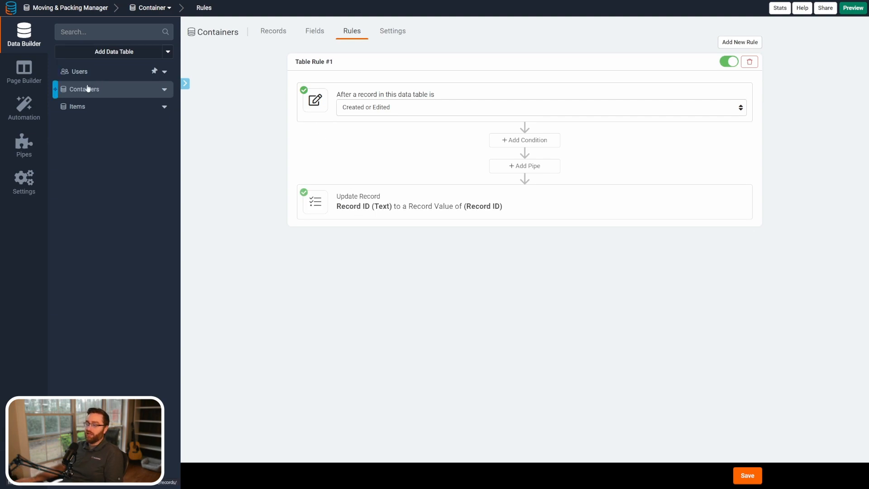
left_click(23, 108)
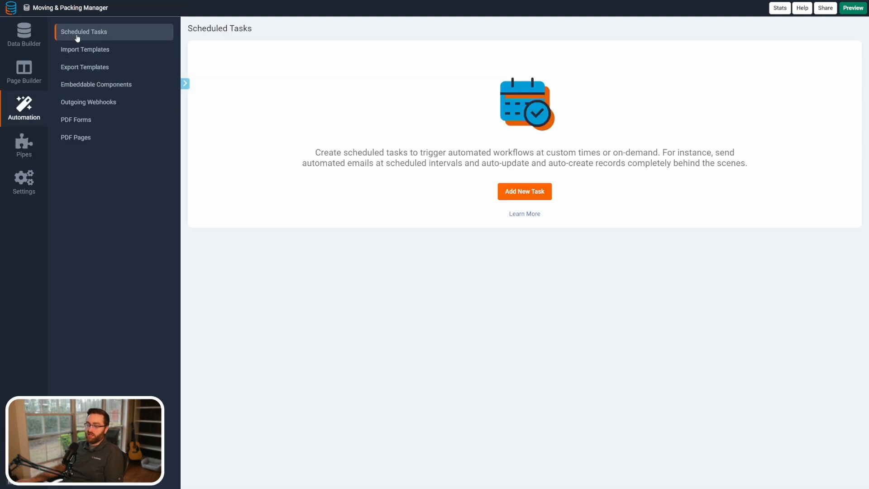
left_click(526, 192)
left_click(343, 90)
type("Build QR")
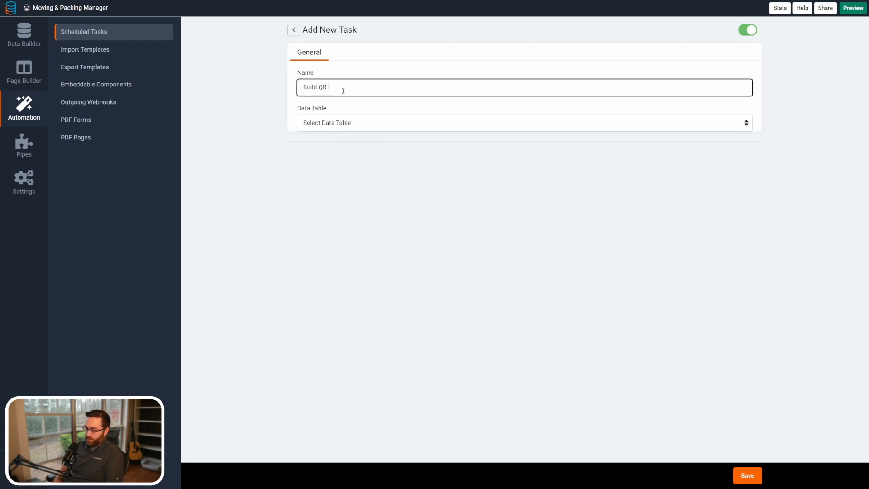
type(" Codes")
left_click(337, 123)
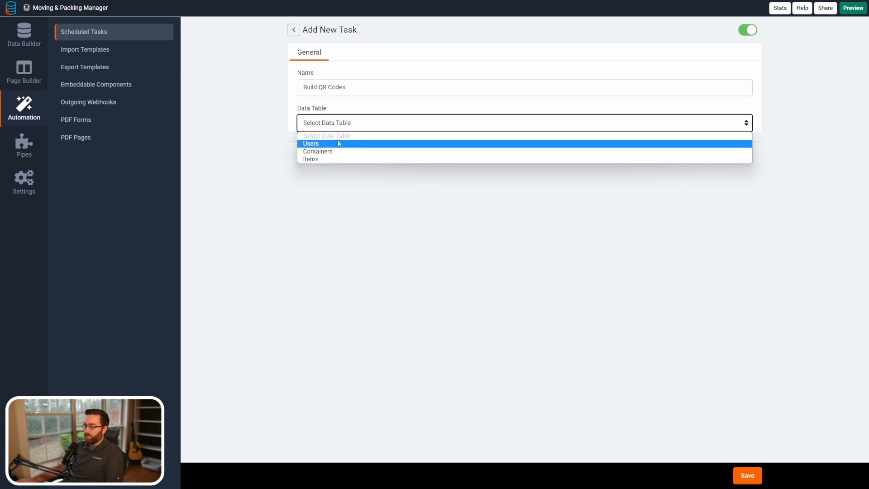
left_click(311, 154)
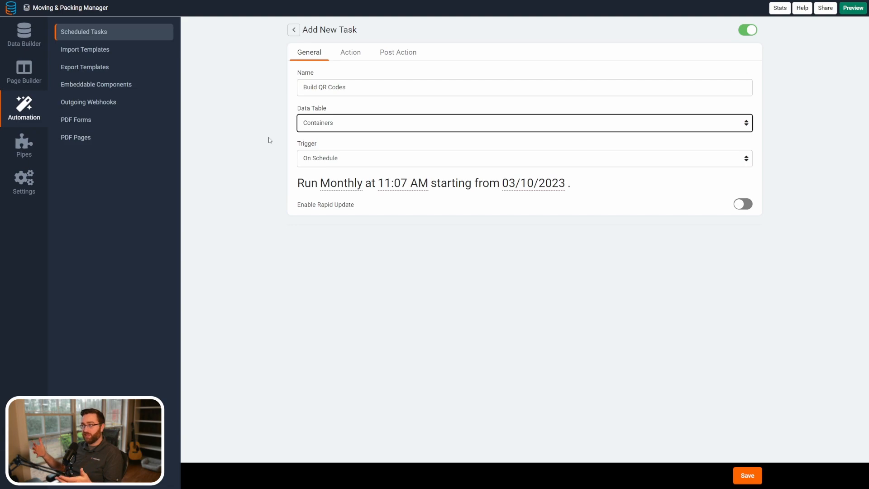
Step: Schedule the Build QR Codes task to run daily at 12:00 AM
left_click(329, 189)
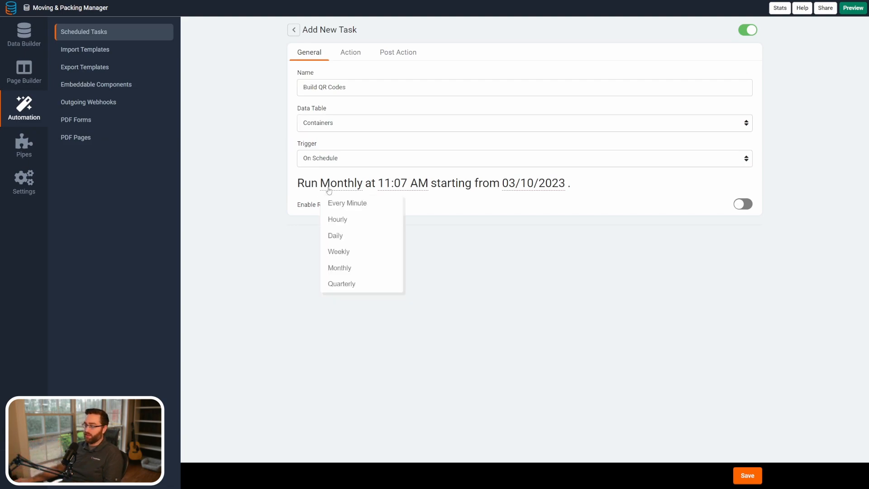
left_click(349, 237)
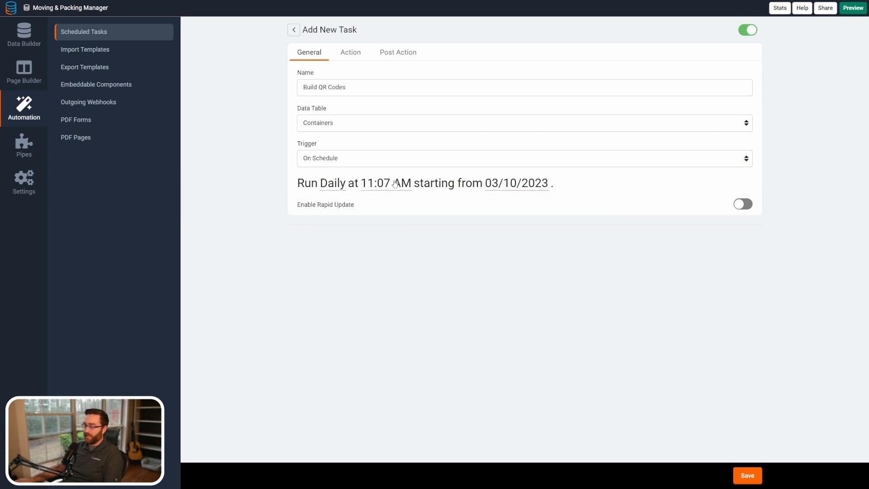
left_click(381, 184)
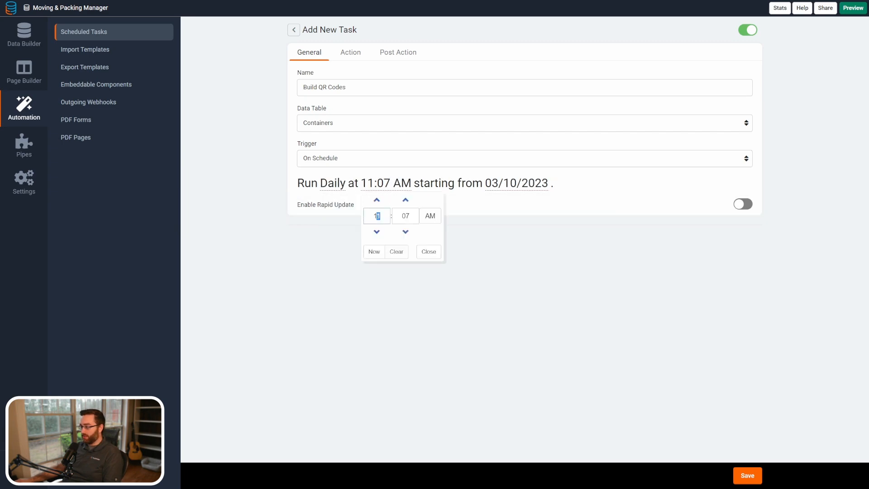
key("BackSpace")
key("BackSpace")
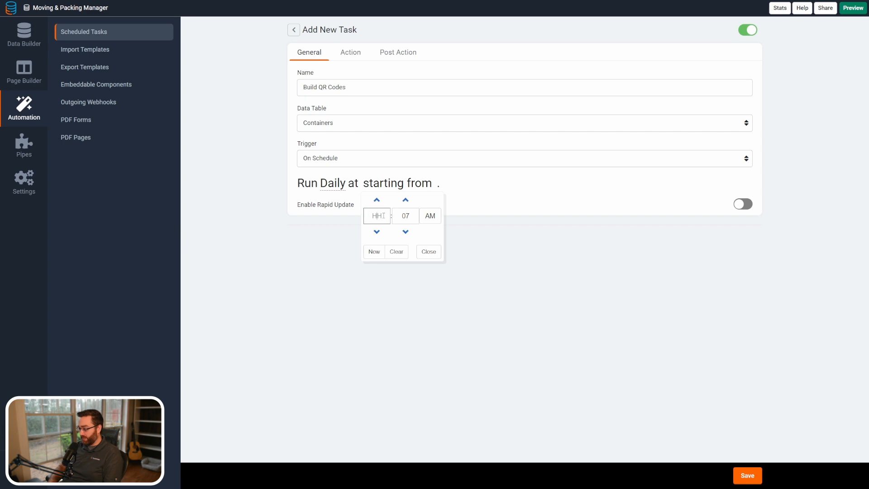
type("12:00 AM")
left_click(428, 251)
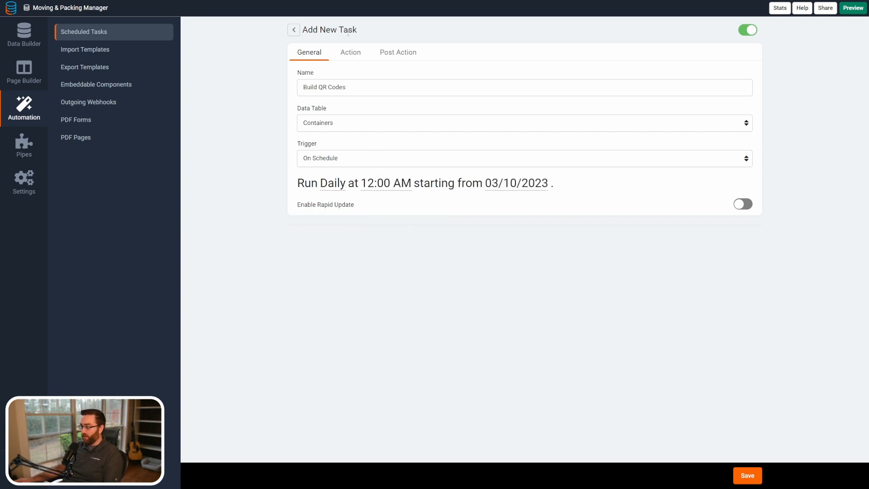
Step: Add the Barcode and QR Generator pipe to the task's action with the Generate Base64 QR Code method
left_click(351, 55)
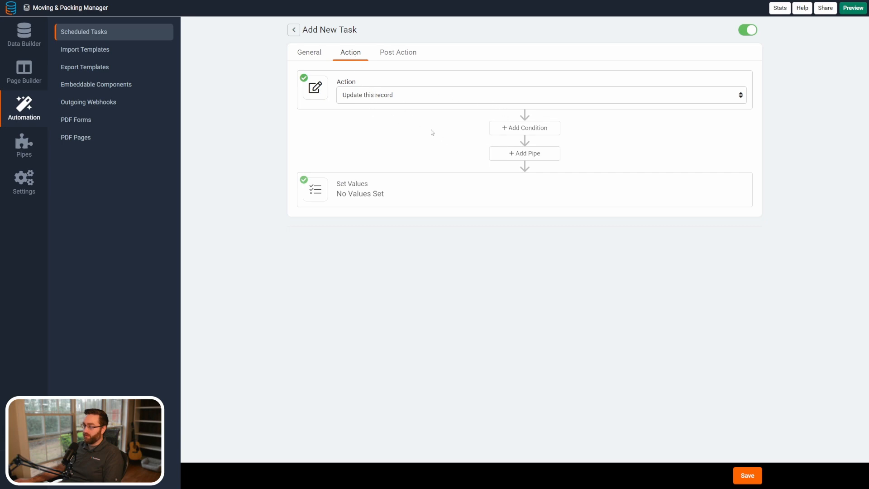
left_click(517, 154)
left_click(338, 207)
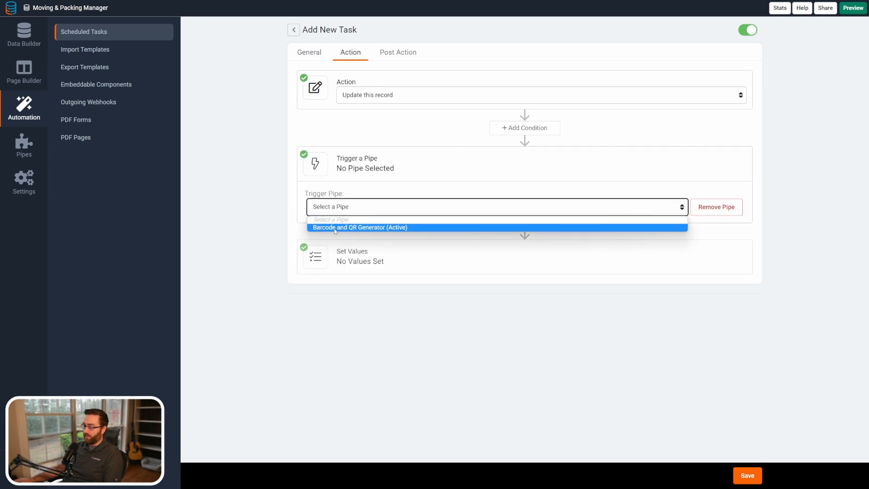
left_click(334, 227)
left_click(547, 209)
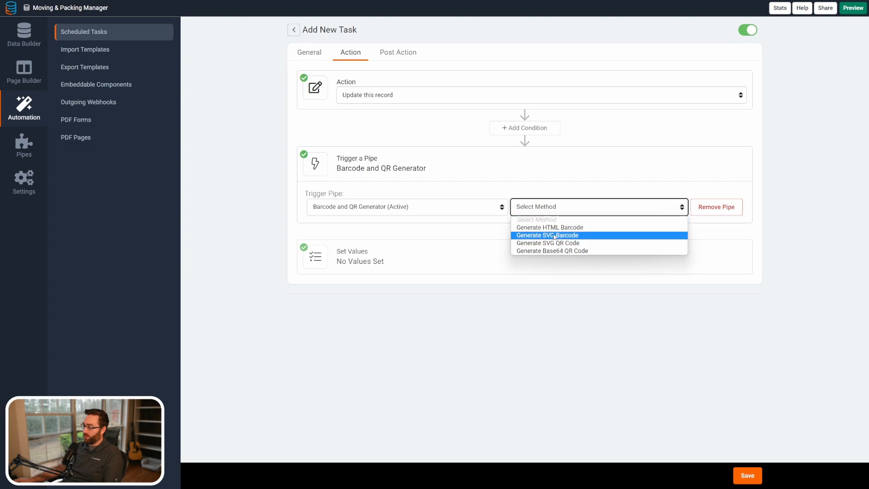
left_click(546, 251)
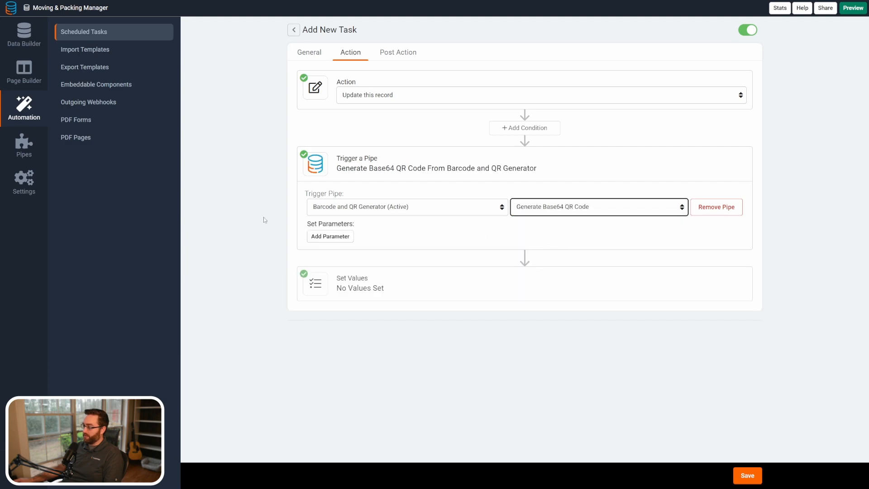
Step: Add a pipe parameter that sets Value to the record value Detail Link
left_click(331, 236)
left_click(337, 238)
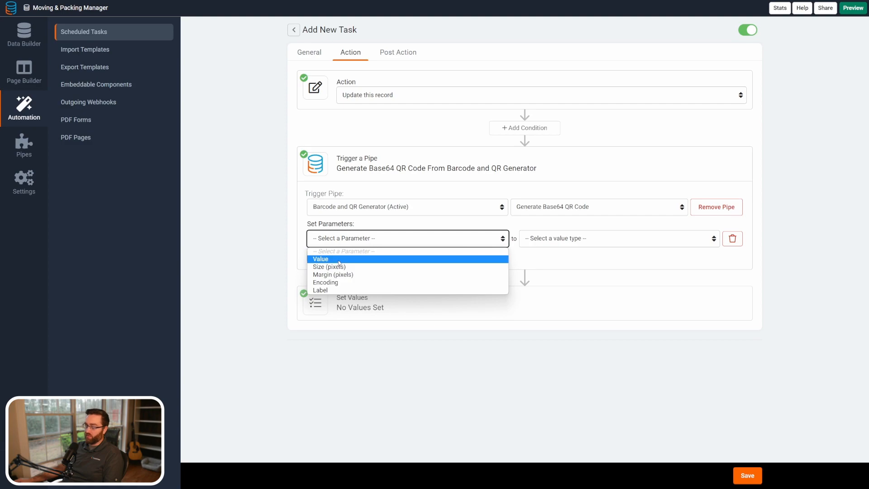
left_click(339, 259)
left_click(532, 244)
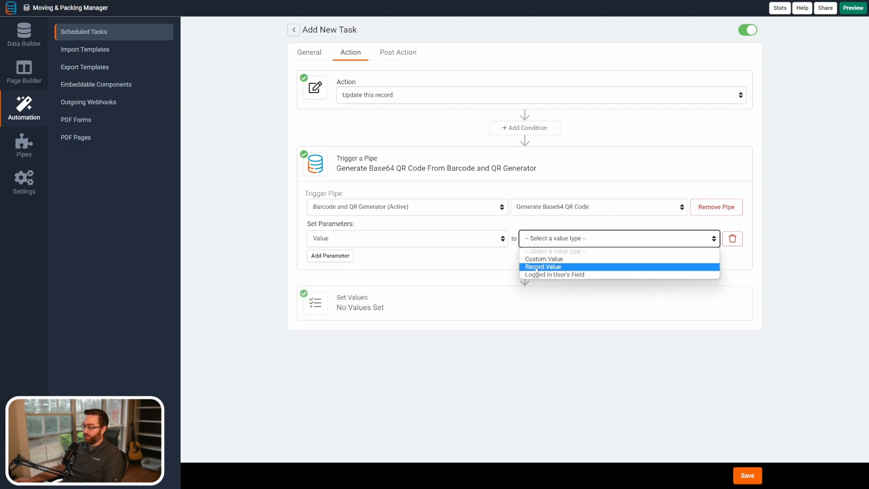
left_click(602, 267)
left_click(602, 243)
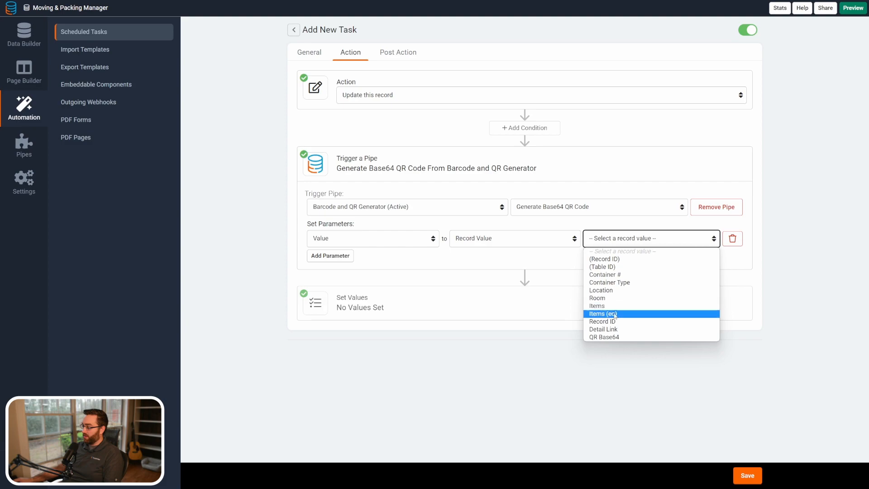
left_click(614, 330)
Step: Add a second pipe parameter that sets Label to the record value Container #
left_click(330, 255)
left_click(341, 262)
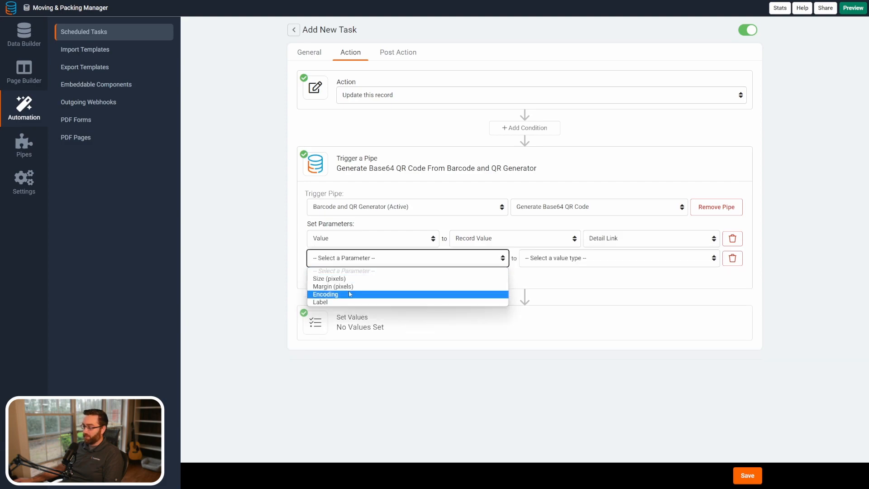
left_click(340, 302)
left_click(553, 258)
left_click(566, 287)
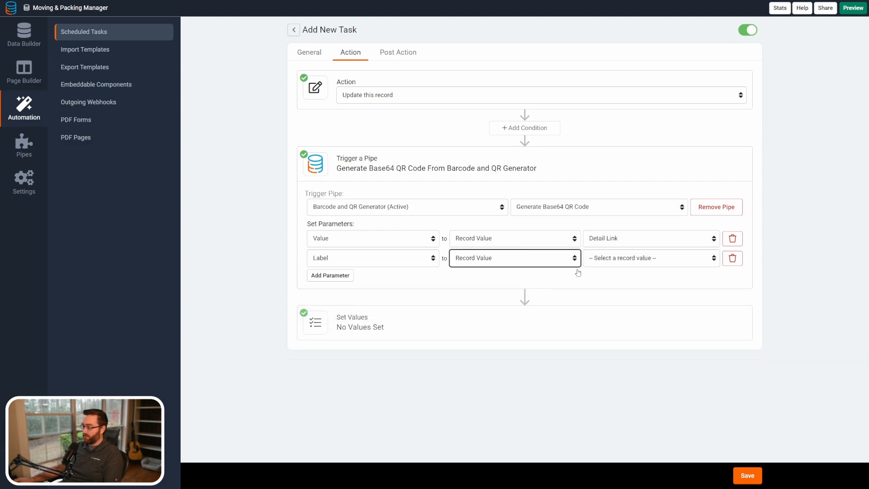
left_click(602, 260)
left_click(605, 295)
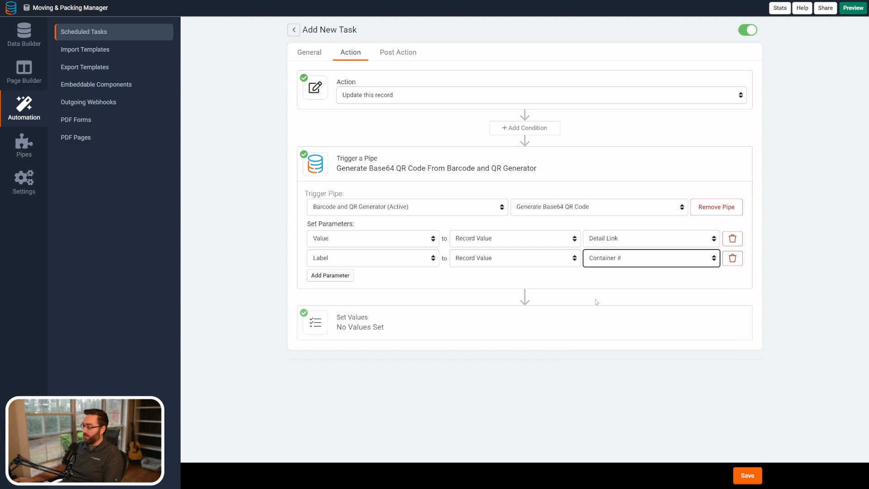
Step: Set the QR Base64 field to the pipe response result (string) and save the task
left_click(379, 332)
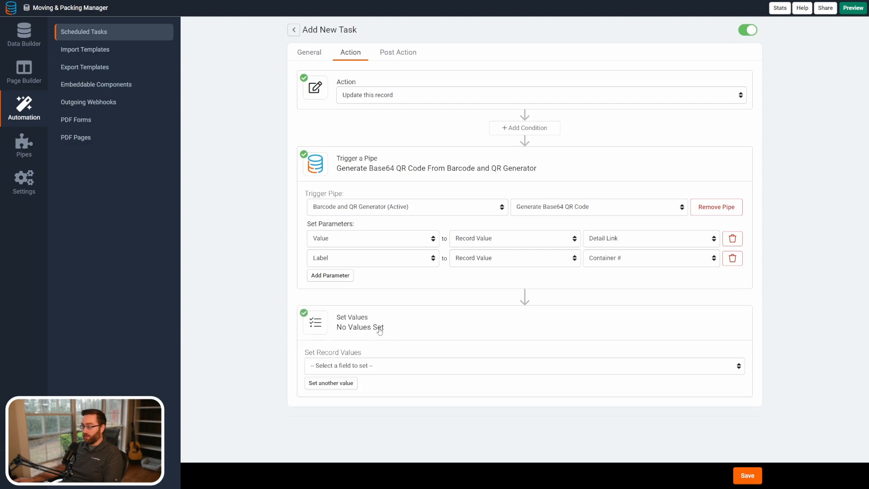
left_click(373, 365)
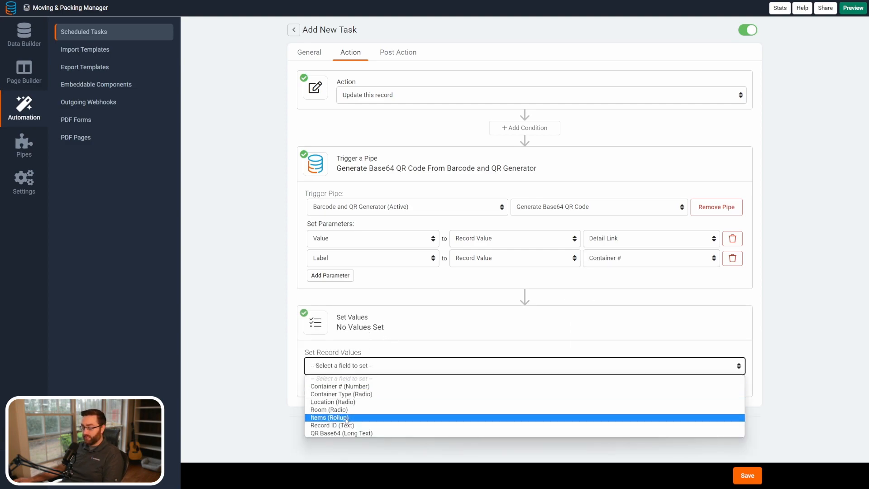
left_click(346, 433)
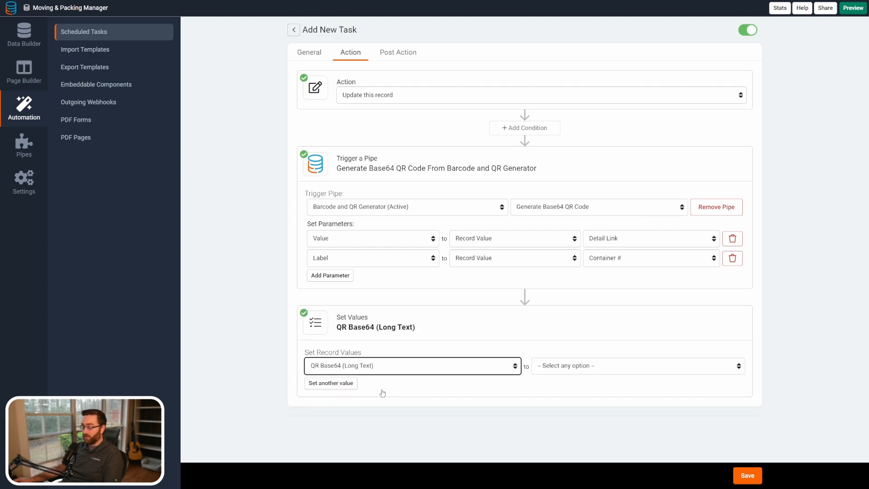
left_click(590, 370)
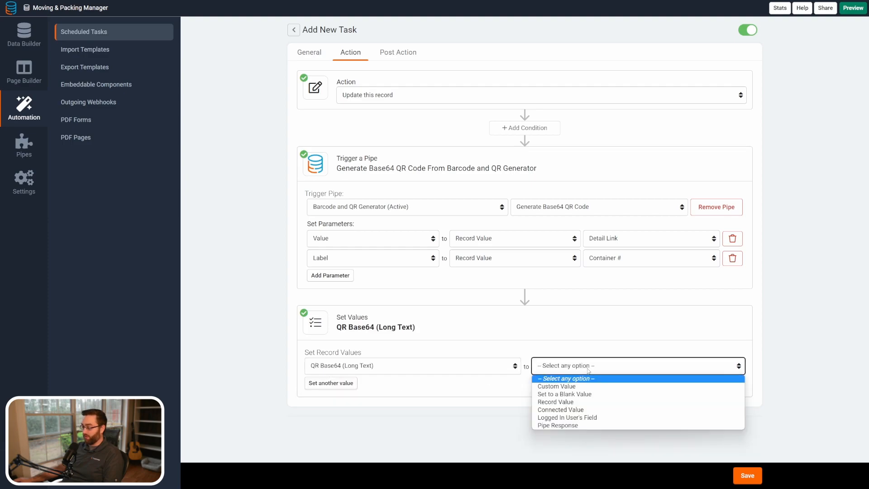
left_click(566, 425)
left_click(631, 367)
left_click(632, 383)
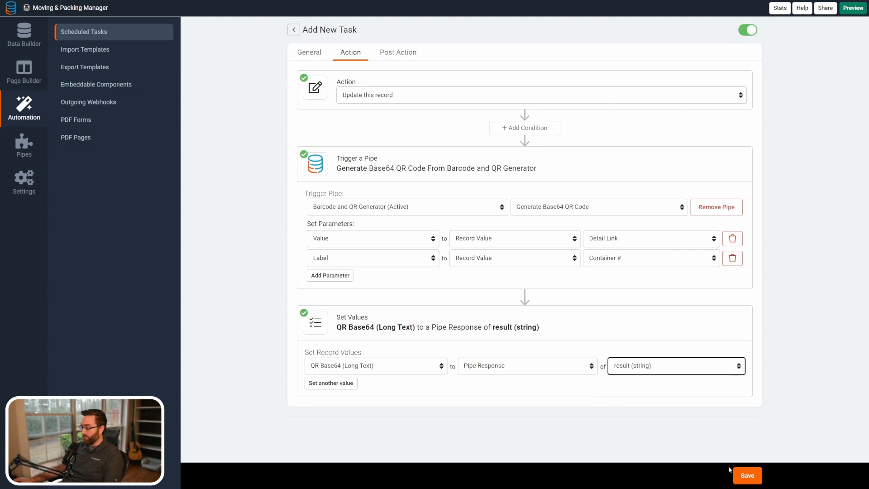
left_click(747, 476)
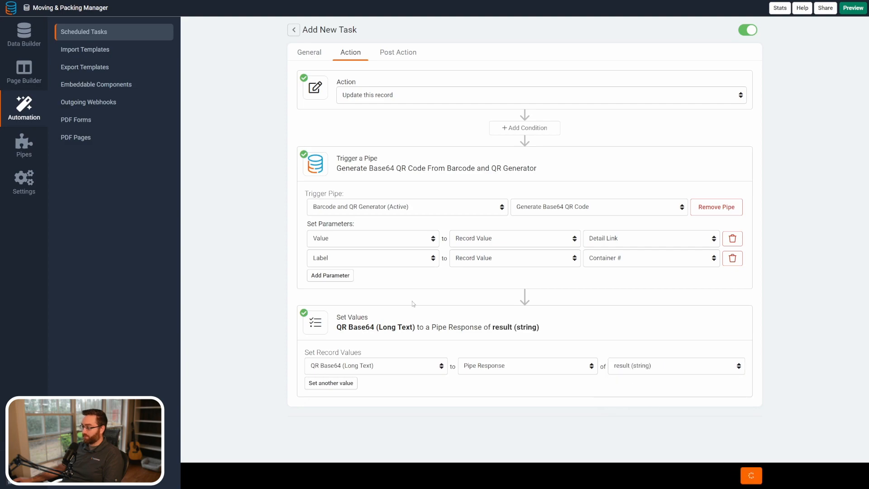
Step: Run the Build QR Codes task and check the QR Base64 values in the Containers records
left_click(388, 109)
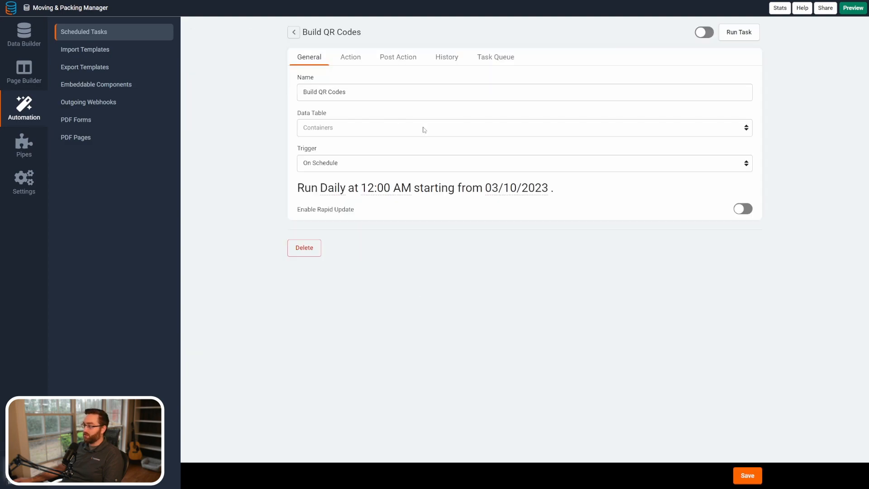
left_click(729, 36)
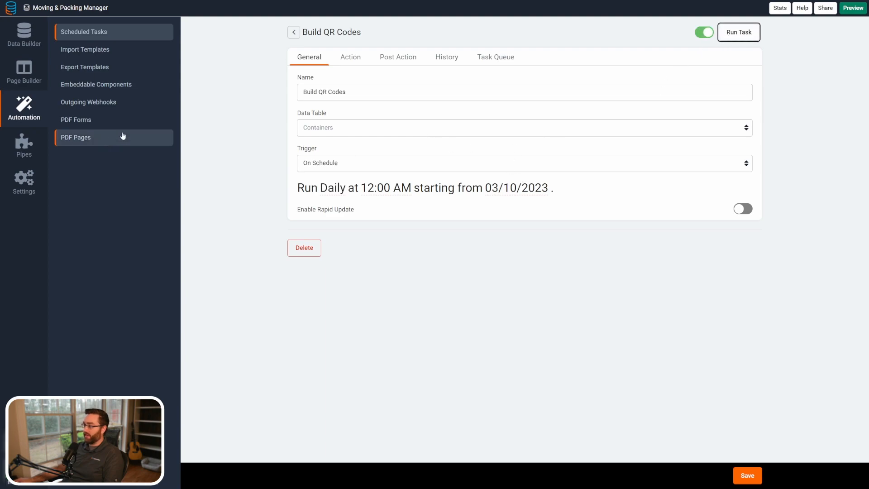
left_click(28, 35)
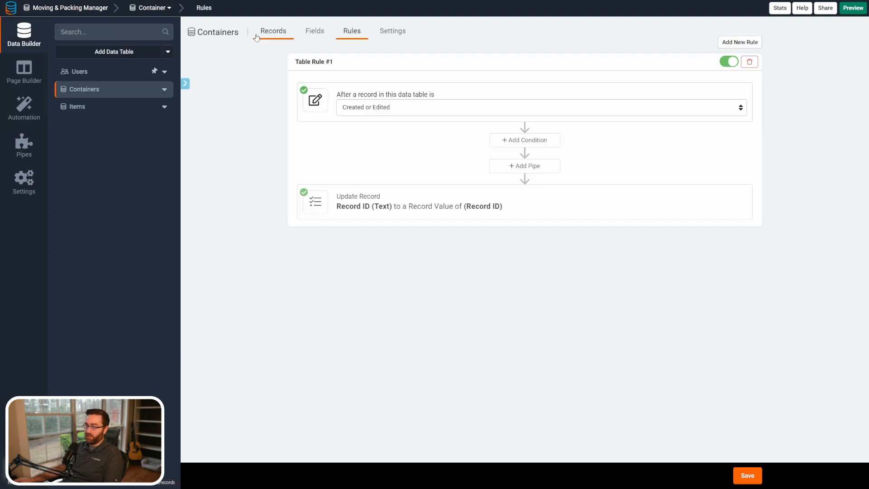
left_click(273, 31)
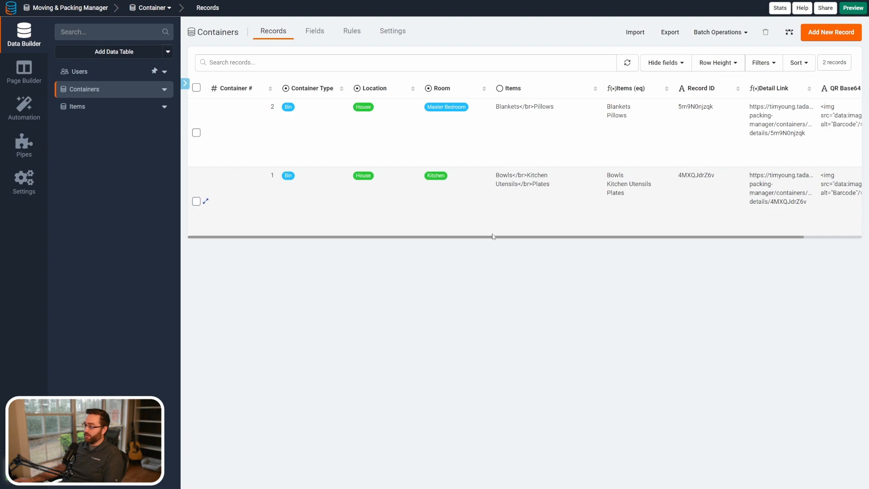
left_click_drag(492, 236, 568, 237)
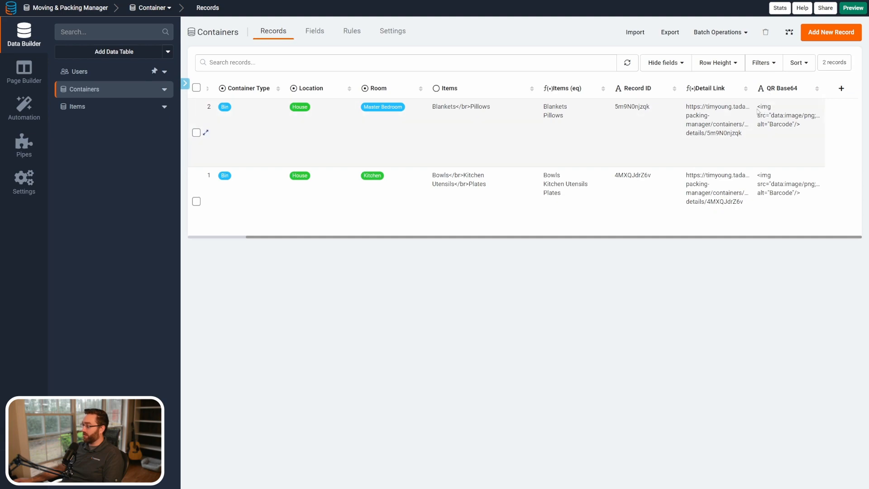
left_click_drag(758, 107, 771, 107)
left_click(776, 117)
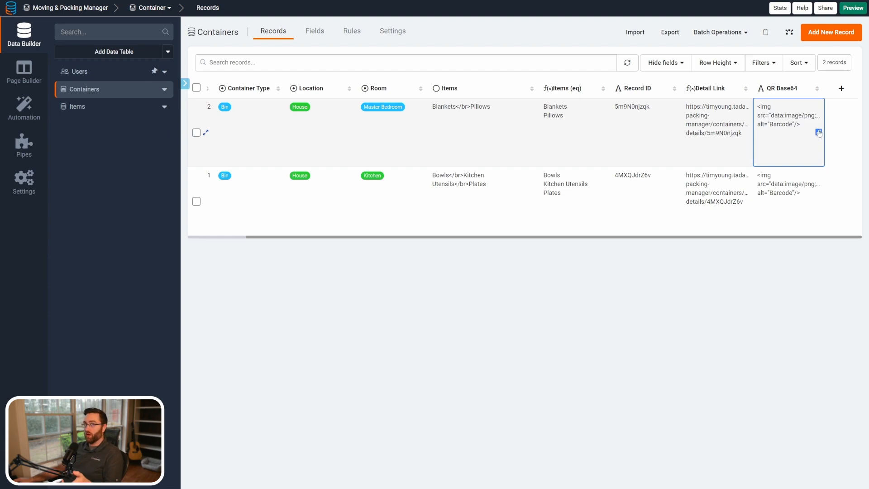
Step: Create a QR Codes page in the Default Layout Menu with a List component based on the Containers data table
left_click(31, 80)
left_click(101, 67)
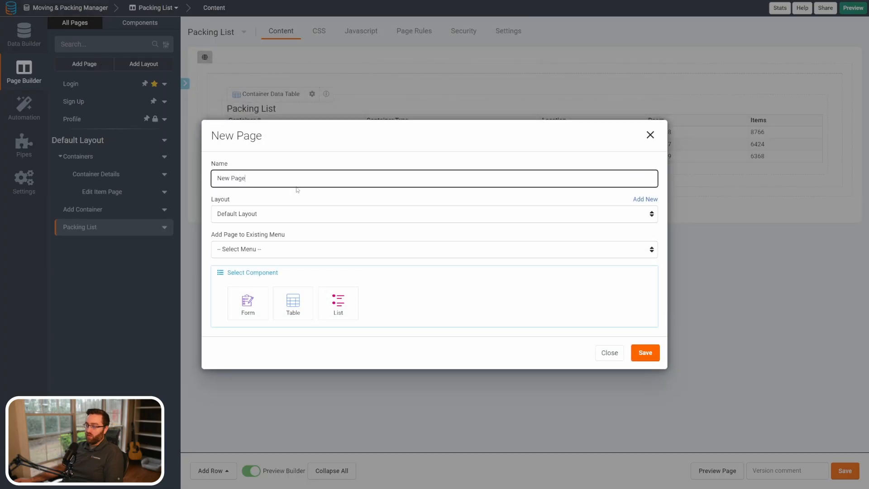
triple_click(257, 172)
type("QR ")
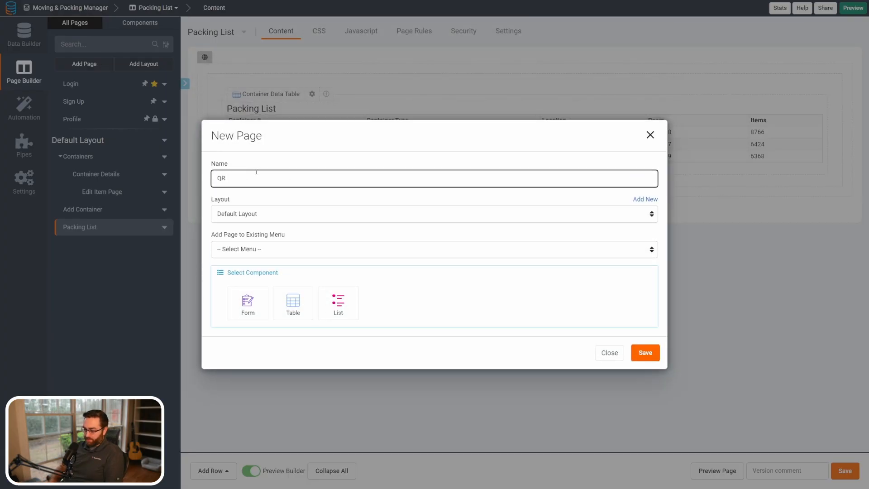
type("Codes")
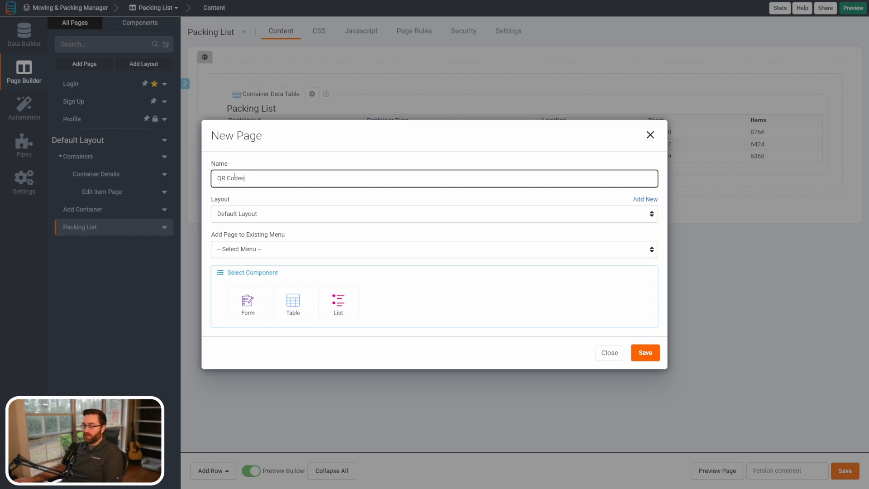
left_click(241, 254)
left_click(245, 269)
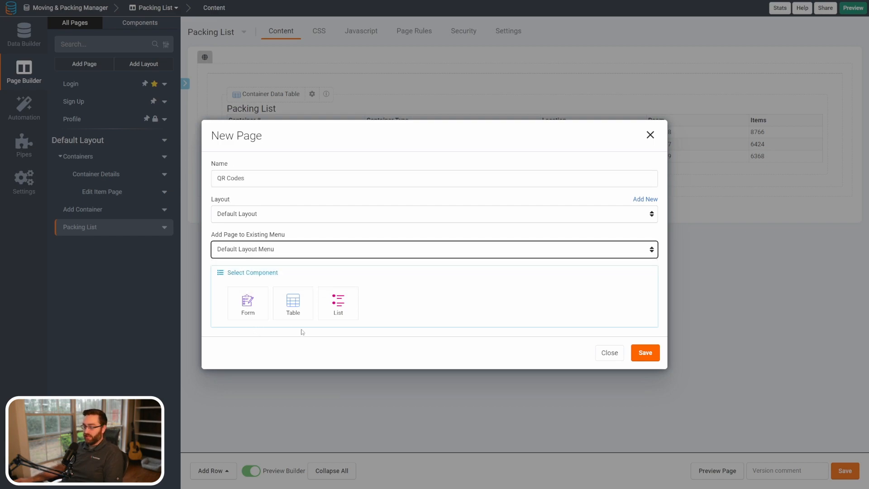
left_click(335, 308)
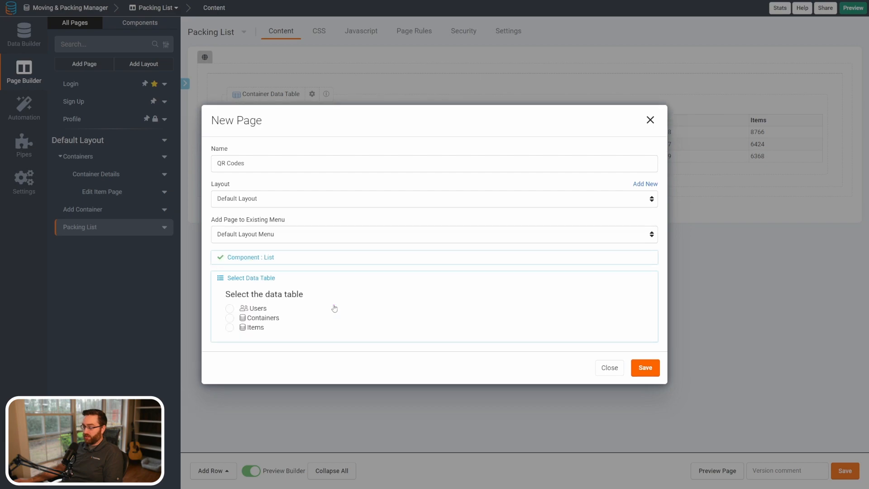
left_click(255, 320)
left_click(645, 339)
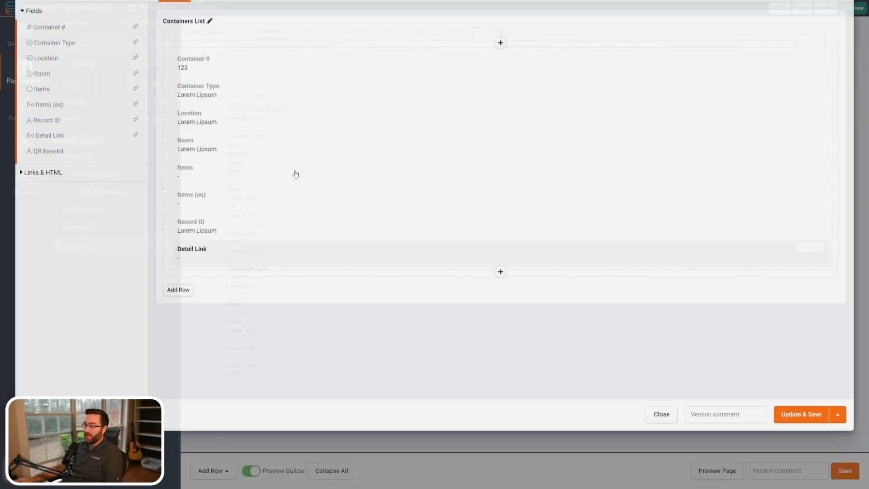
Step: Replace the container list's default field row with a new row holding an HTML component
left_click(481, 75)
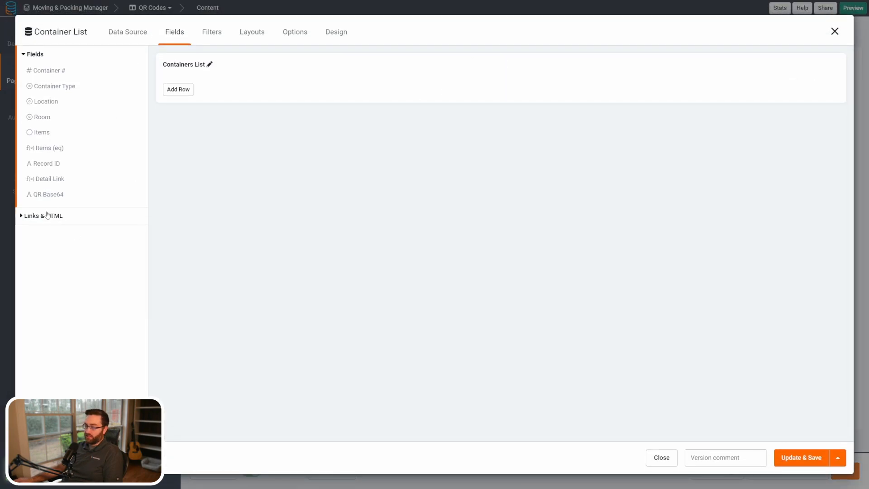
left_click(178, 89)
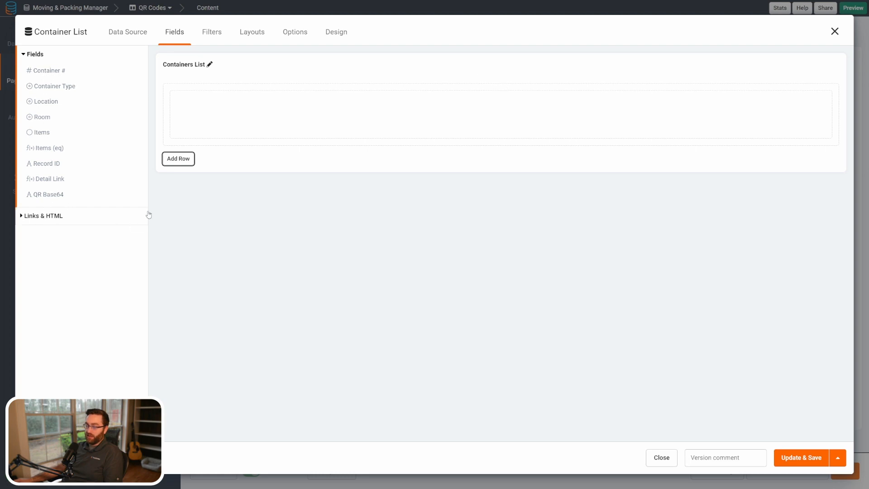
left_click(41, 216)
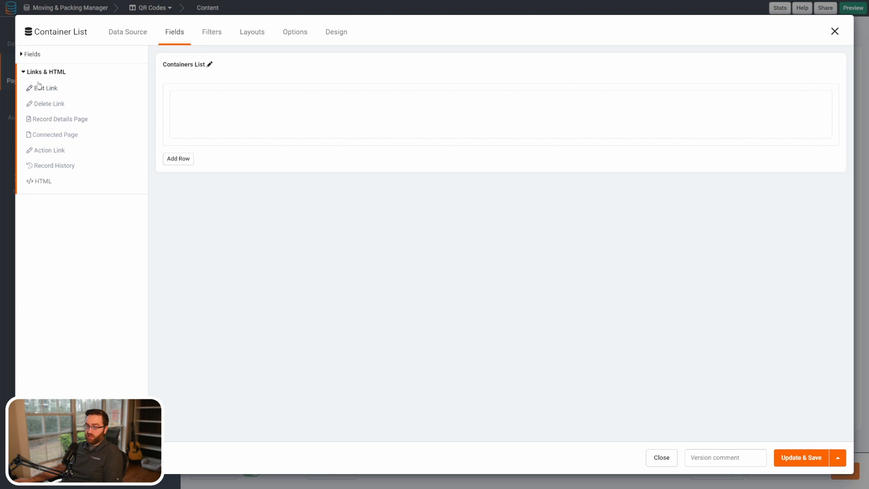
left_click(40, 181)
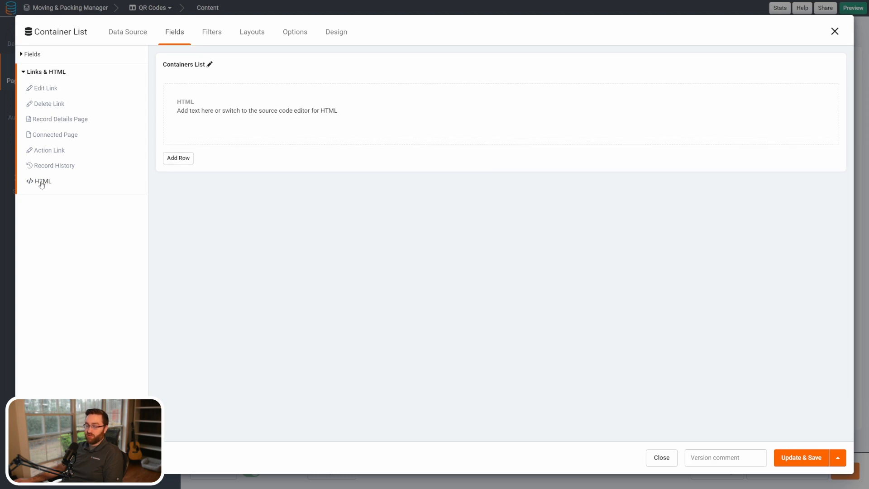
Step: Replace the HTML component's content with the QR Base64 field, hide its column title, and save the list
left_click(273, 111)
key("ctrl+a")
key("BackSpace")
left_click(236, 240)
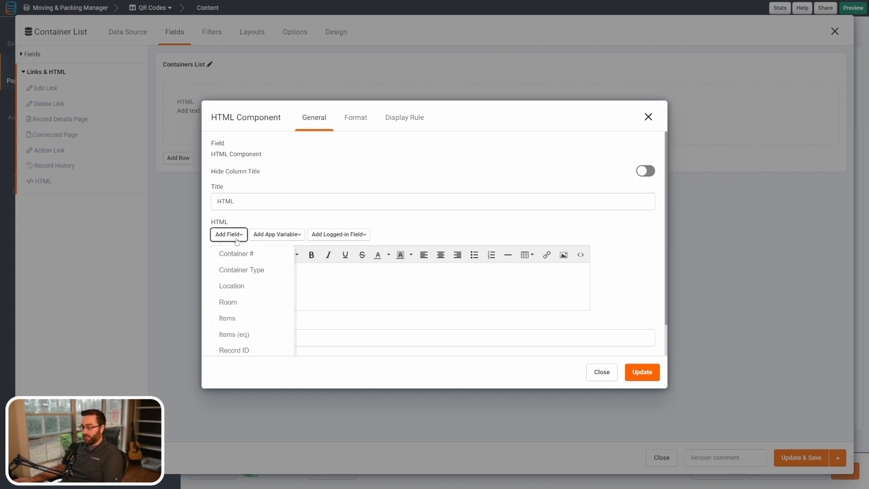
scroll(236, 294, "down", 1)
left_click(232, 346)
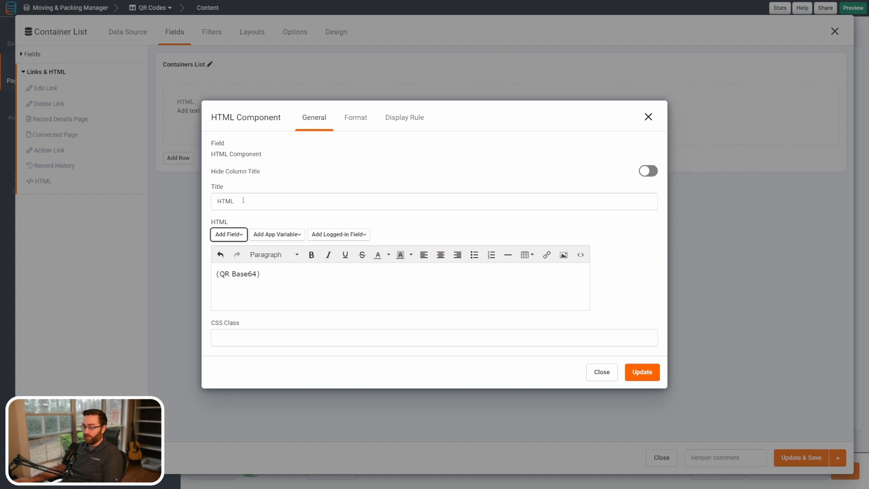
left_click(648, 171)
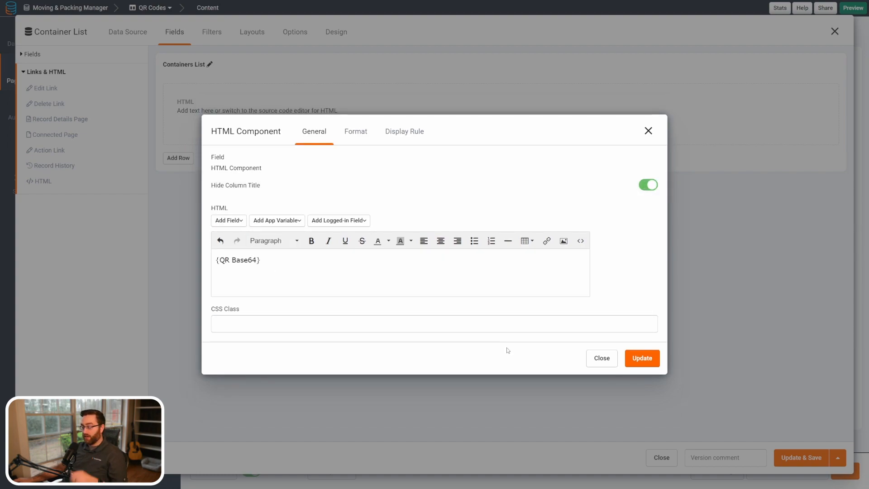
left_click(642, 360)
left_click(796, 458)
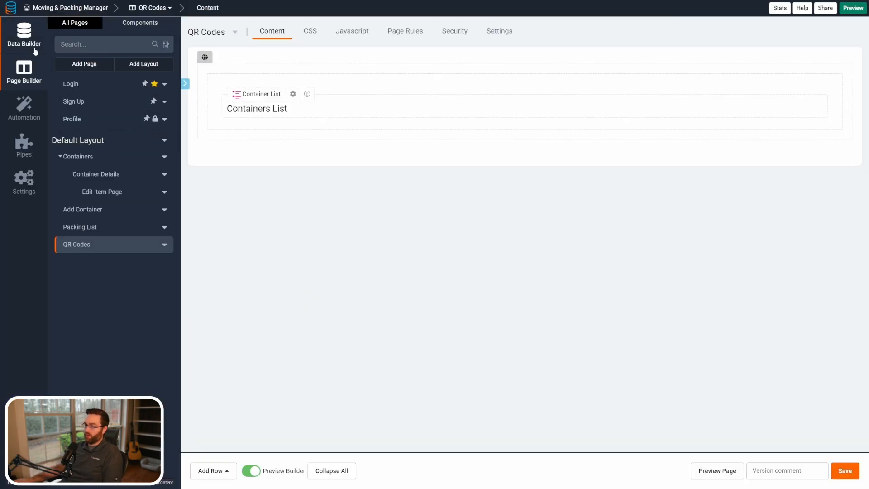
Step: Compare the Items, Items (eq) and QR Base64 values in the Containers records
left_click(24, 31)
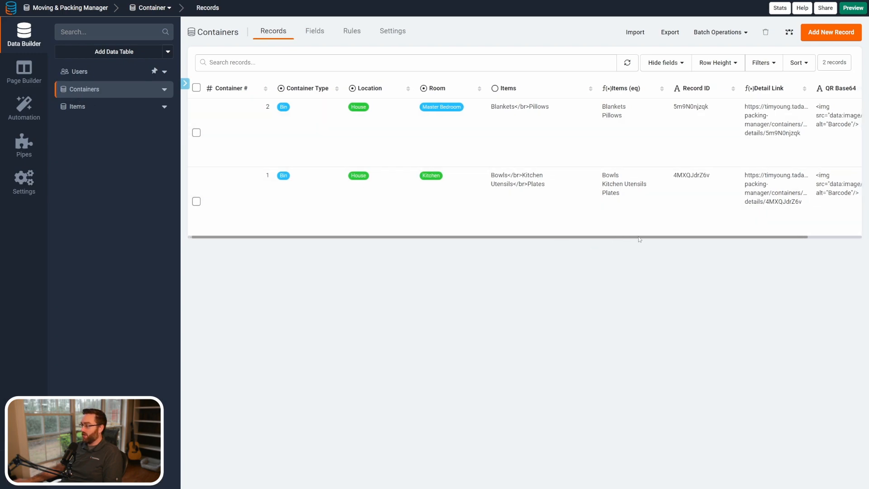
scroll(634, 233, "right", 3)
left_click_drag(491, 107, 432, 107)
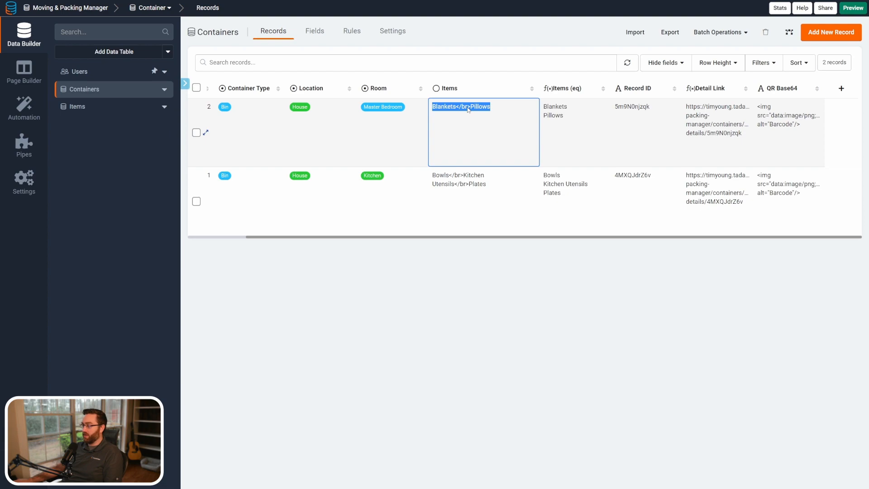
left_click_drag(564, 116, 543, 106)
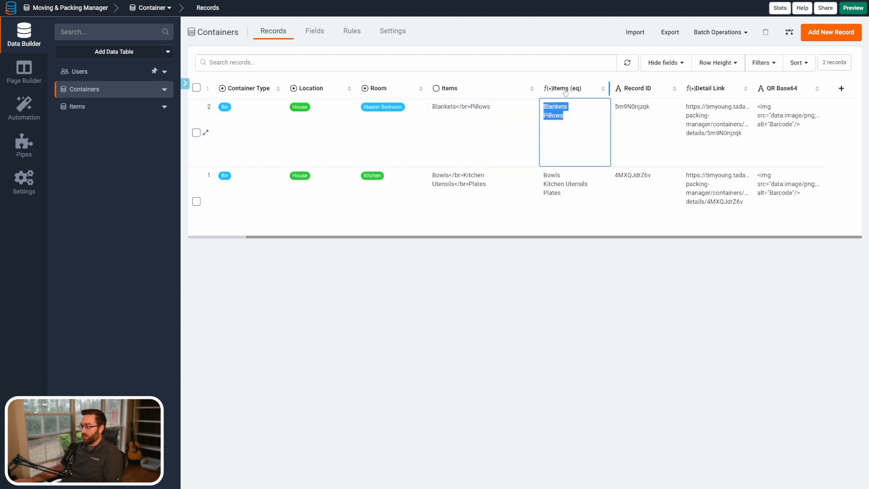
left_click_drag(806, 129, 756, 111)
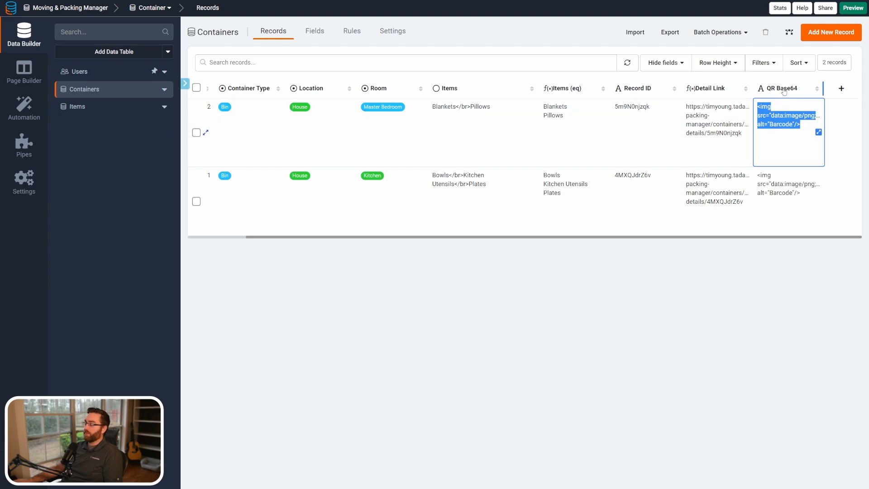
Step: Start a new Equation field in the Containers table and name it QR Code
left_click(315, 30)
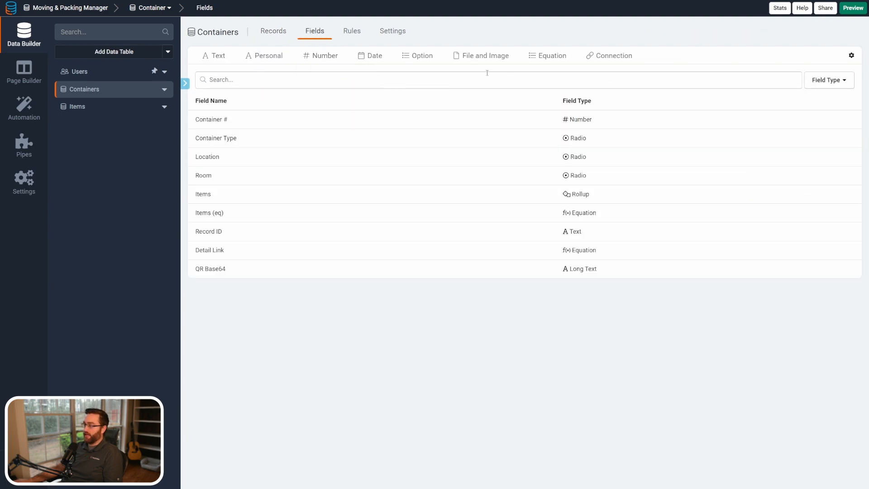
mouse_move(550, 56)
left_click(560, 201)
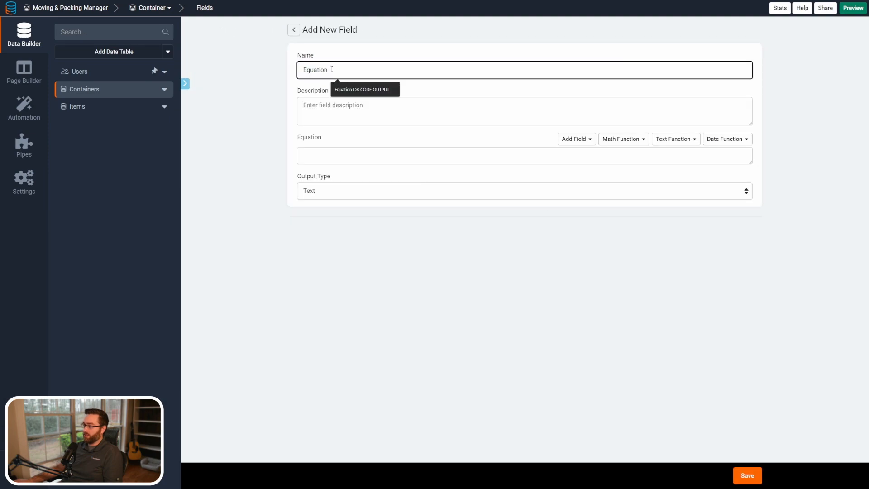
left_click_drag(330, 70, 247, 61)
type("Base")
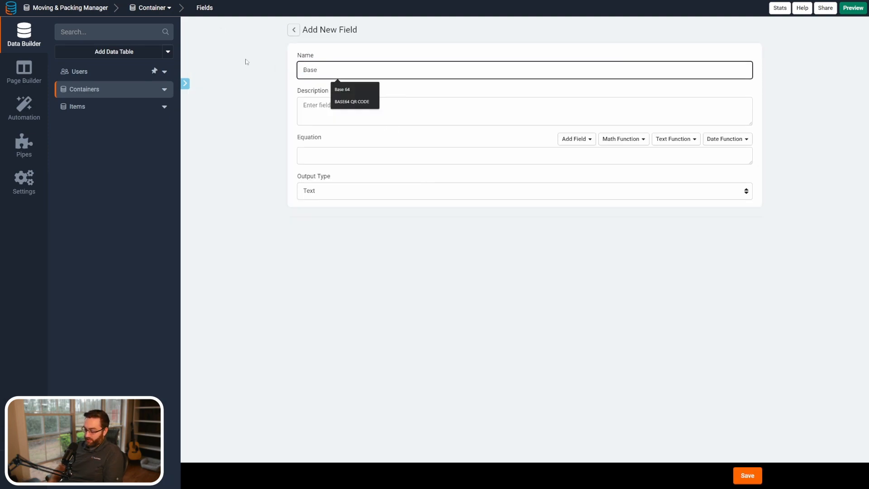
type("64")
key("ctrl+a")
type("QR Co")
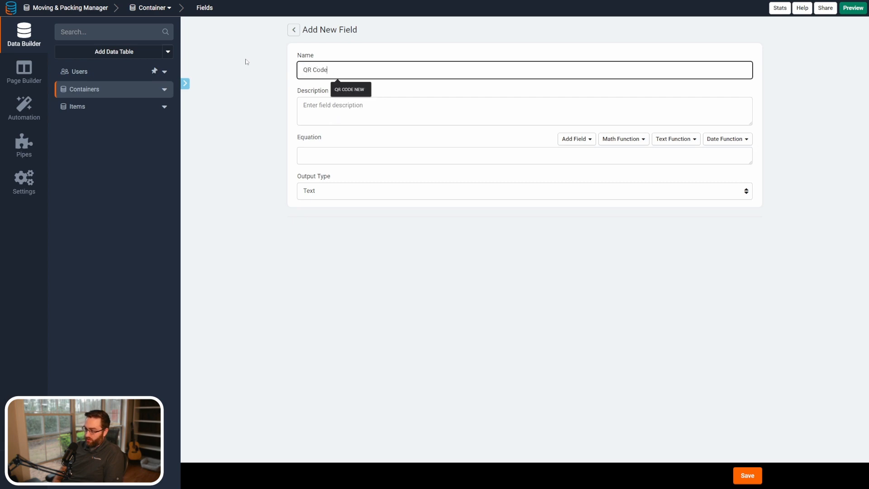
Step: Set the QR Code field's equation to the QR Base64 field with Text output, validate it, and save the field
left_click(418, 56)
left_click(573, 141)
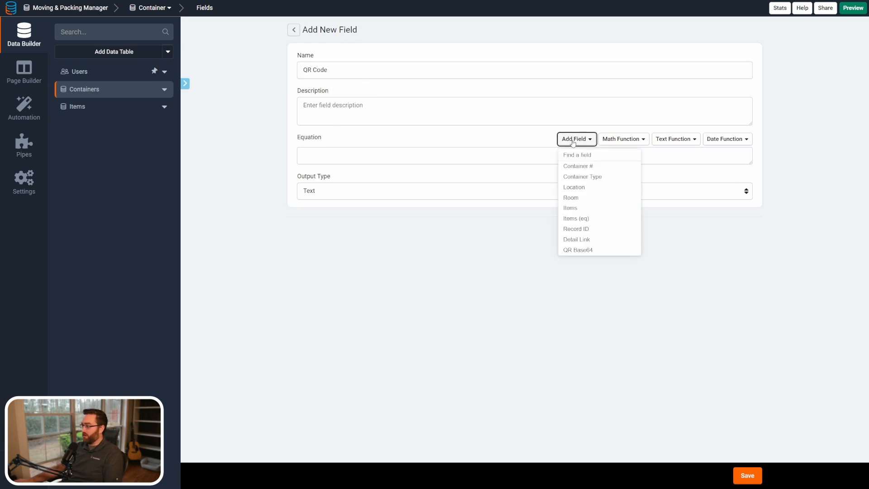
left_click(575, 250)
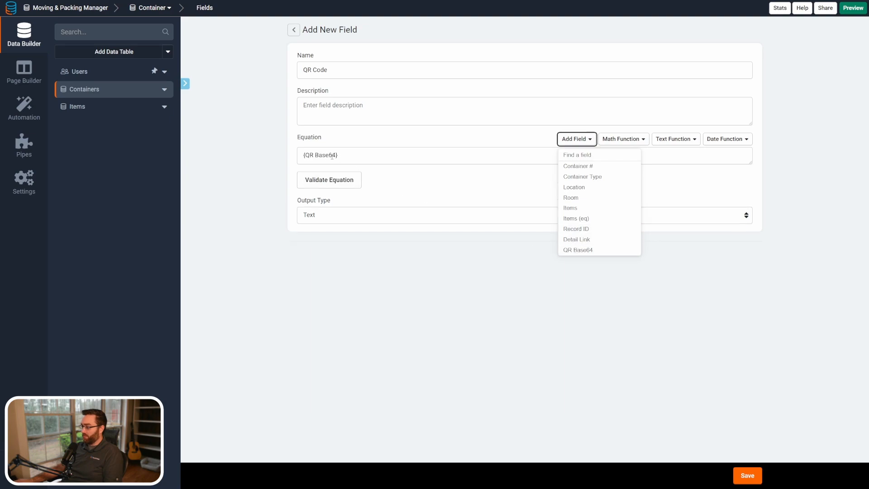
left_click(336, 181)
left_click(758, 476)
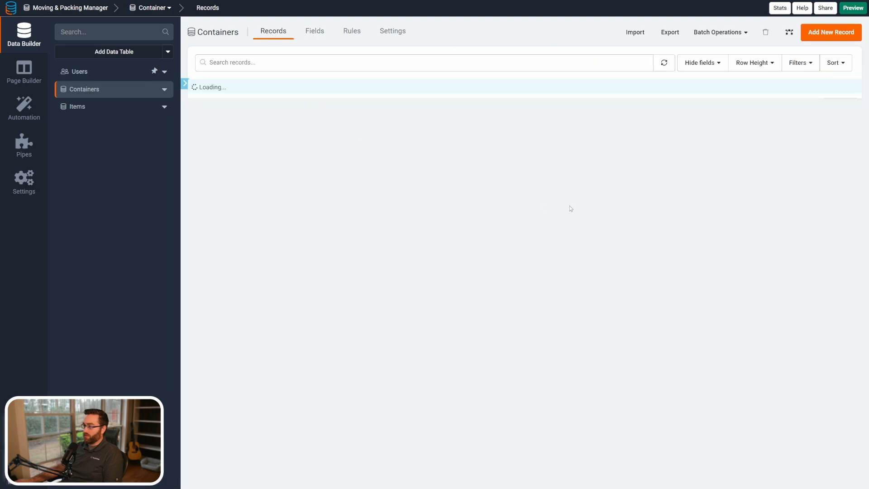
Step: Compare the QR Base64 text with the QR Code output in the Containers records
left_click_drag(598, 237, 734, 238)
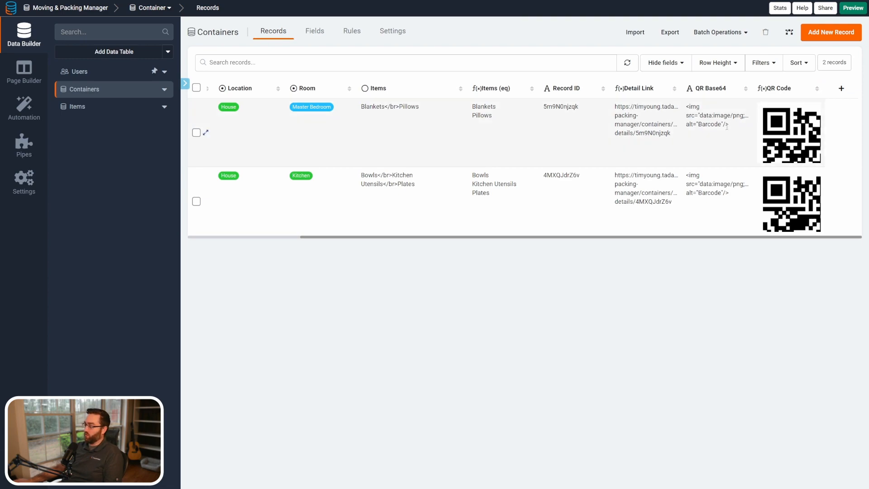
left_click_drag(729, 126, 686, 106)
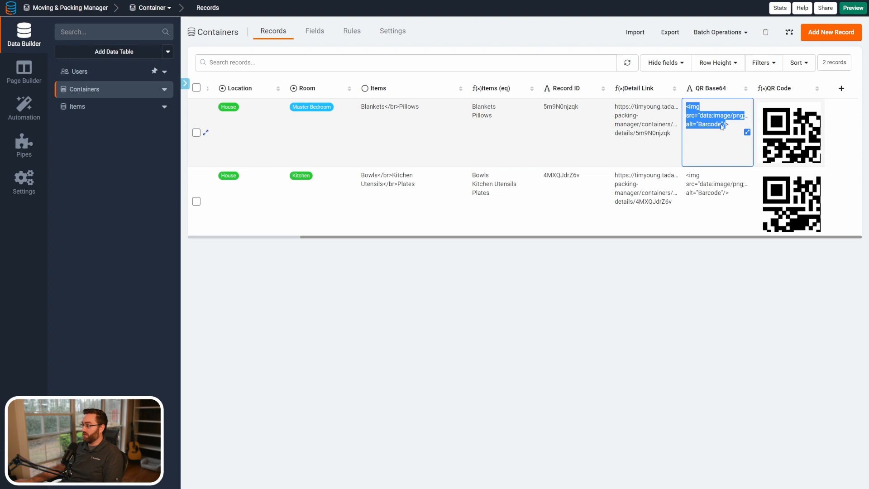
left_click(732, 126)
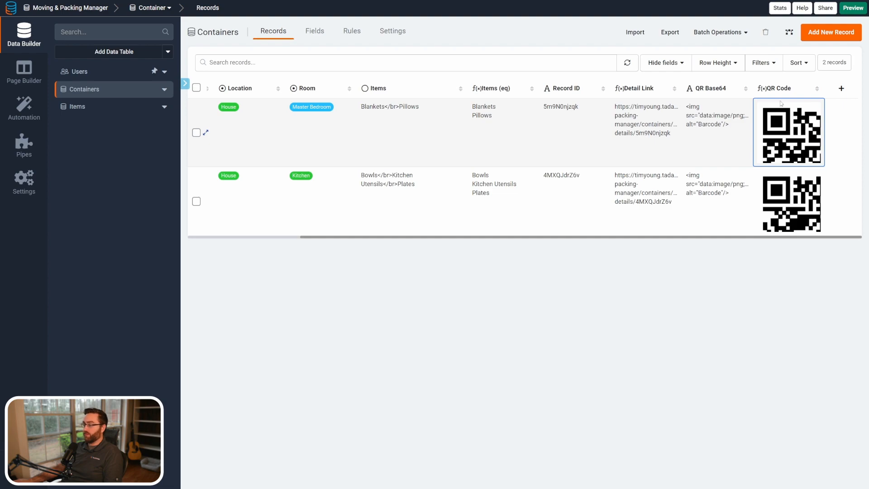
Step: Replace the HTML content of the QR Codes page's container list with the QR Code field, save, and check the live page
left_click(24, 72)
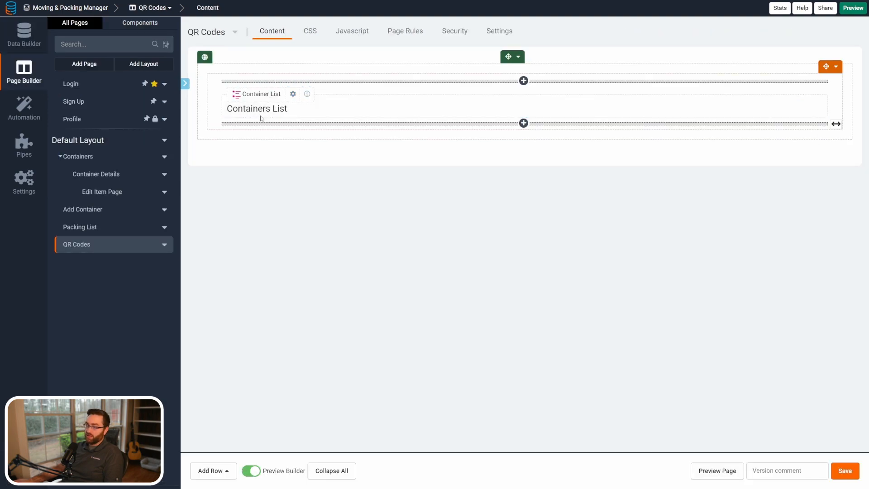
left_click(293, 94)
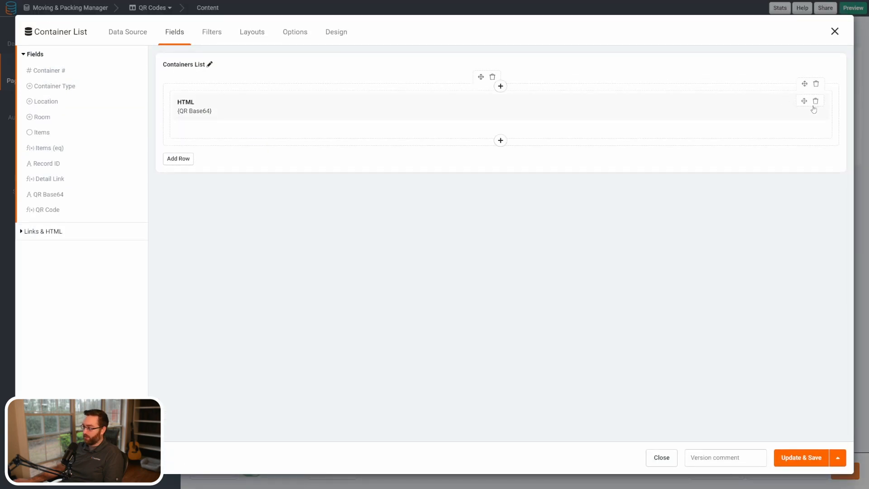
left_click(684, 114)
triple_click(300, 257)
key("BackSpace")
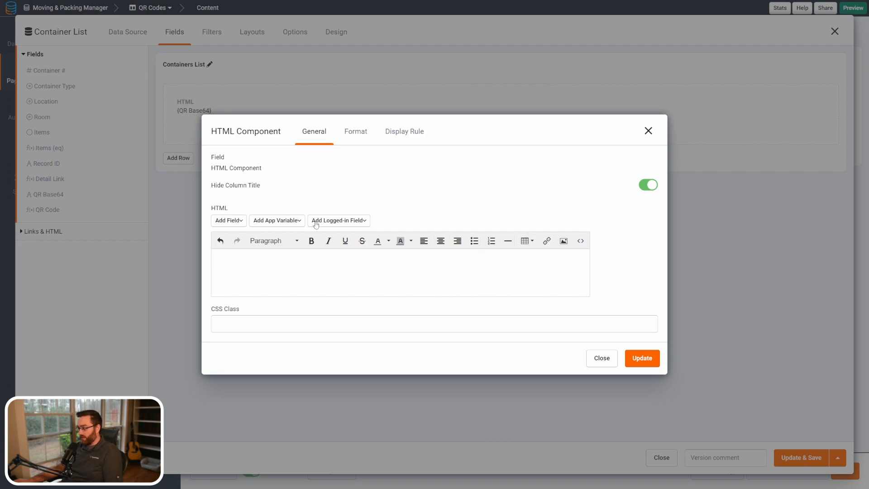
left_click(229, 220)
scroll(237, 330, "down", 1)
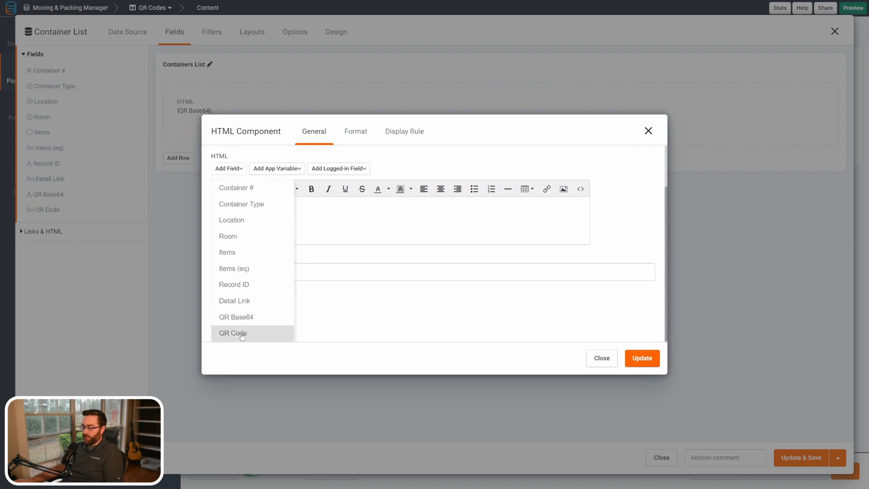
left_click(240, 339)
left_click(642, 358)
left_click(799, 457)
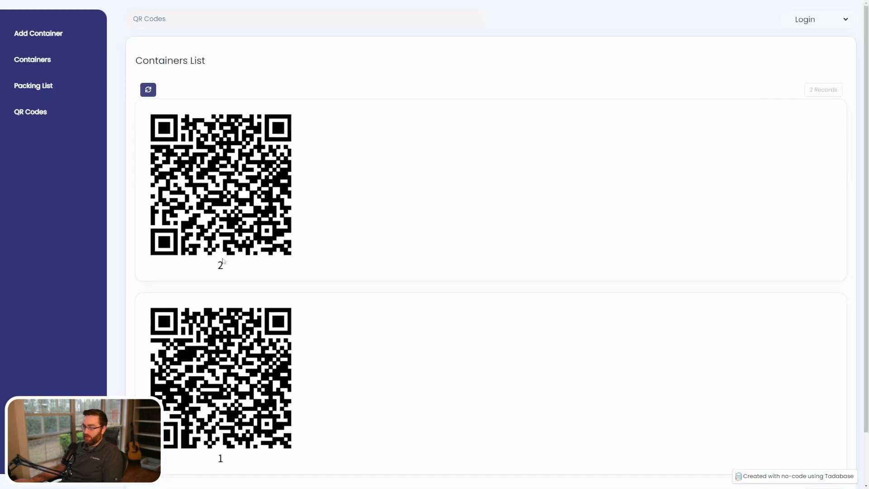
scroll(231, 212, "down", 1)
scroll(243, 286, "up", 1)
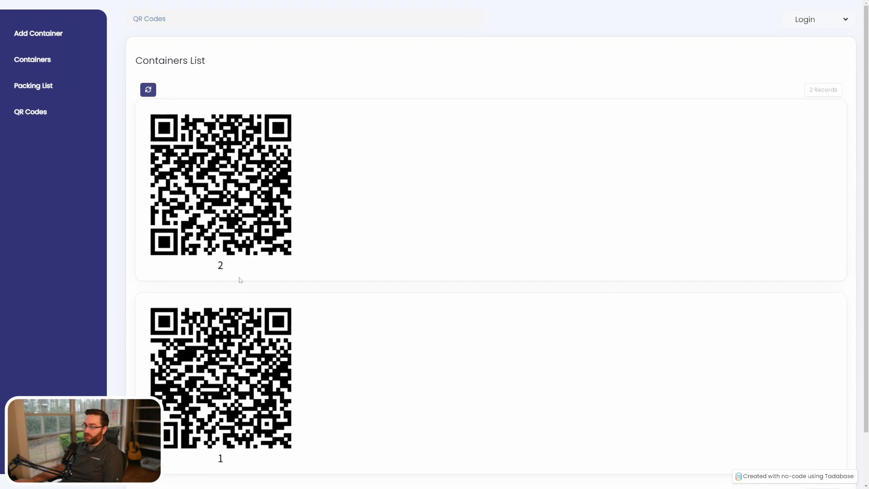
Step: Add container number 3 in the live app as a Bin located in the House, with Garage as its room
left_click(38, 33)
type("3")
left_click(147, 99)
left_click(197, 196)
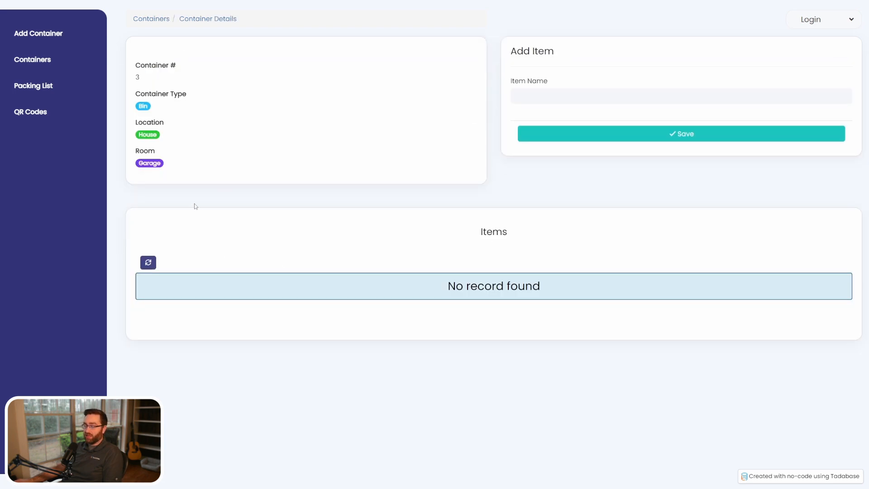
Step: Check the live QR Codes page for the new container's code
left_click(30, 112)
scroll(271, 236, "down", 2)
scroll(271, 236, "down", 1)
scroll(236, 241, "up", 3)
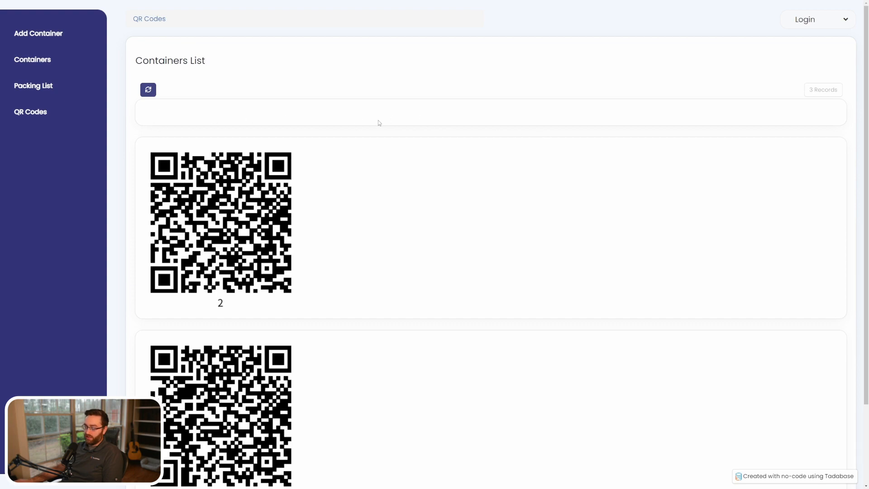
Step: Insert a row above the container list holding a Task component for Containers that runs Build QR Codes, and save it
key("ctrl+Tab")
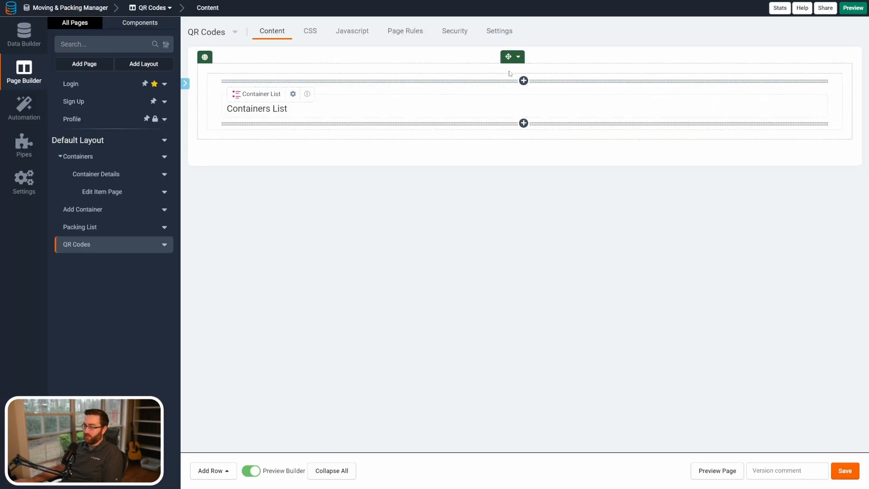
left_click(518, 57)
left_click(539, 85)
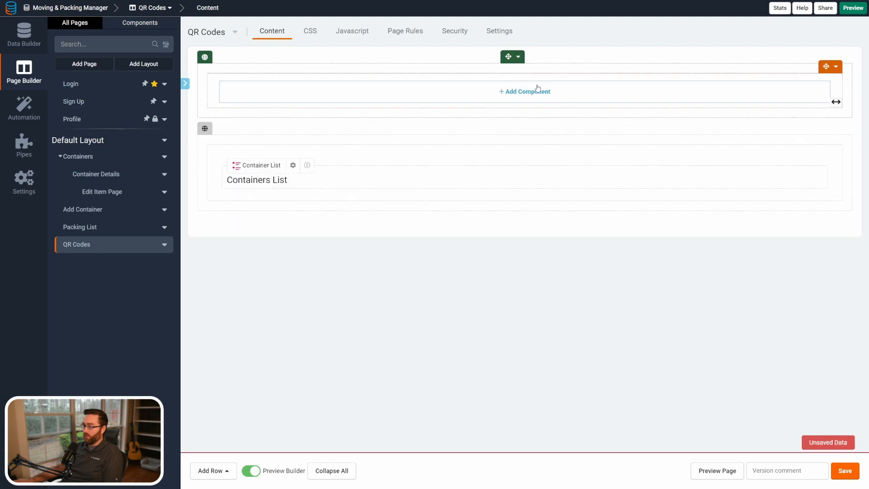
left_click(365, 94)
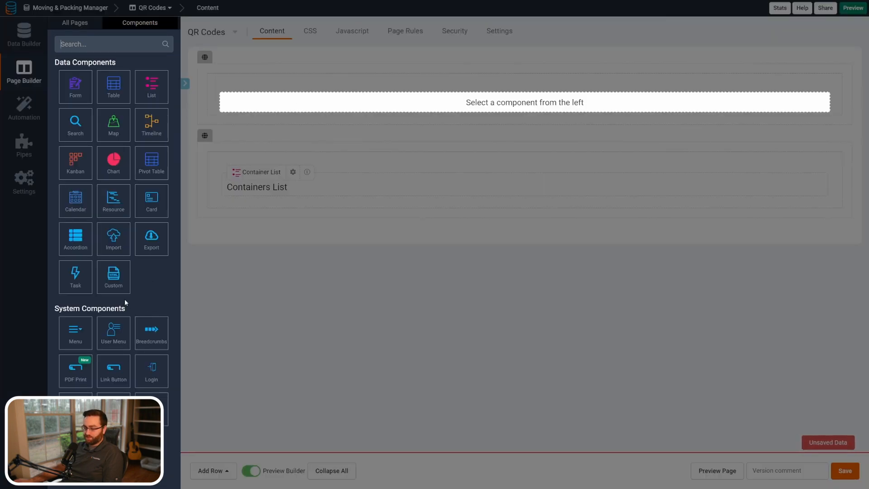
left_click(76, 278)
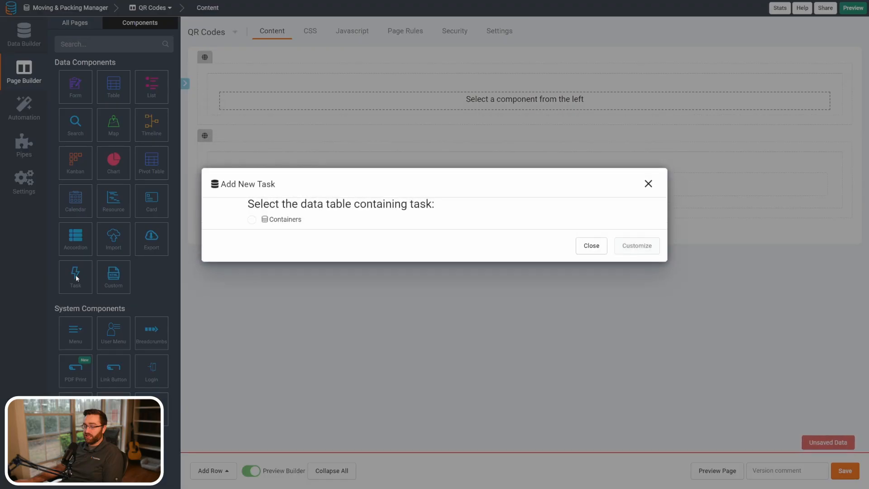
left_click(631, 281)
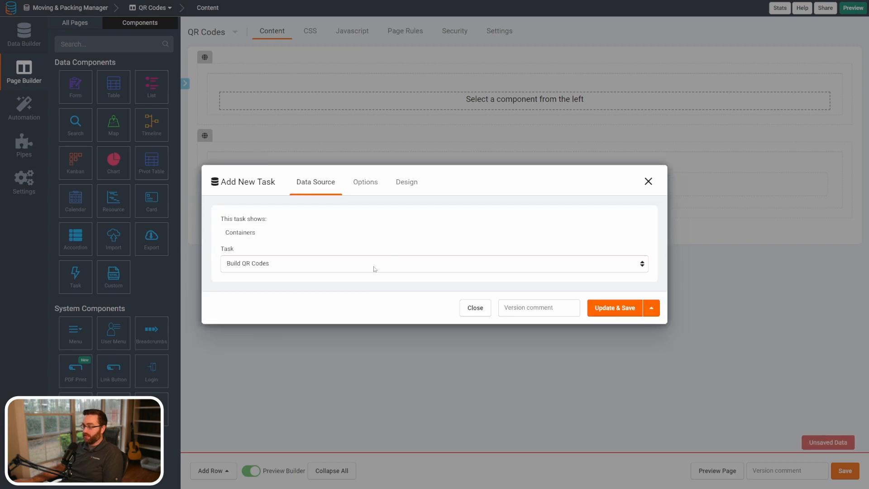
left_click(250, 265)
left_click(250, 277)
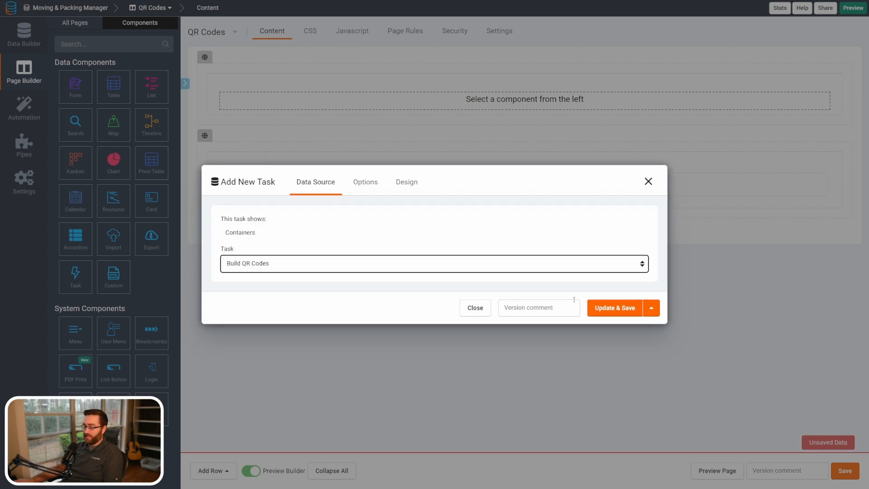
left_click(611, 313)
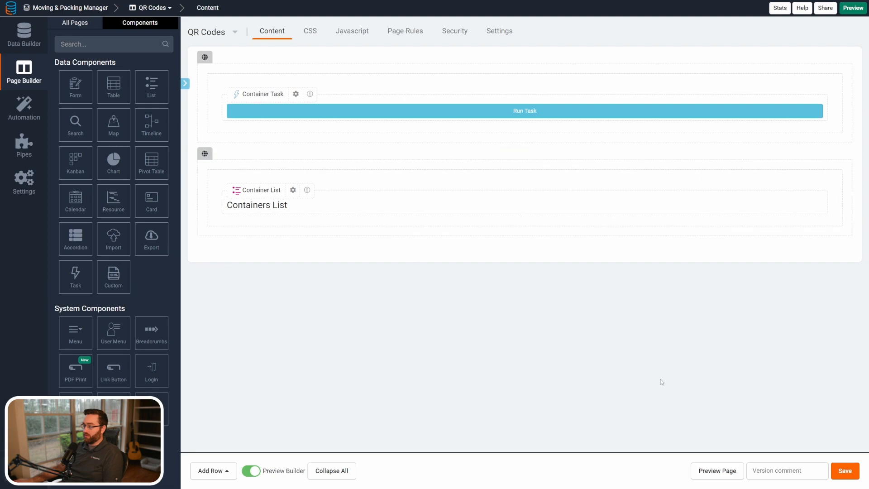
Step: Reload the live QR Codes page, run the QR code task, and refresh the container list
key("ctrl+Tab")
key("F5")
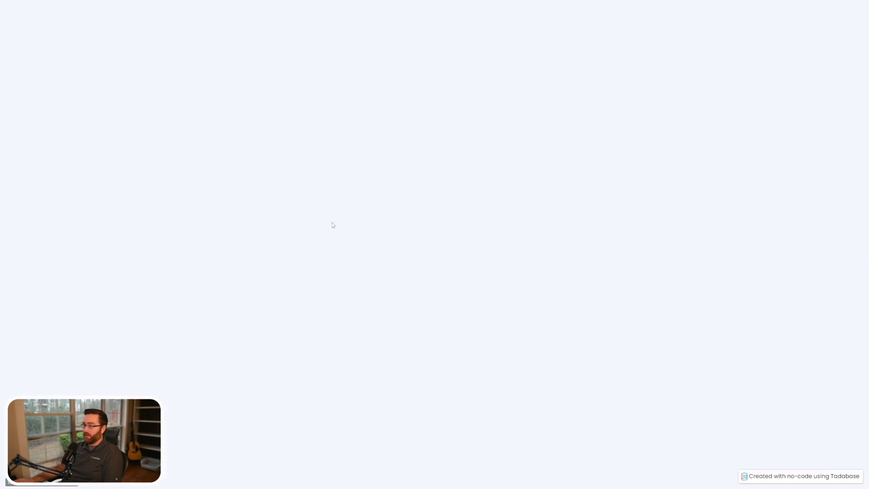
left_click(348, 55)
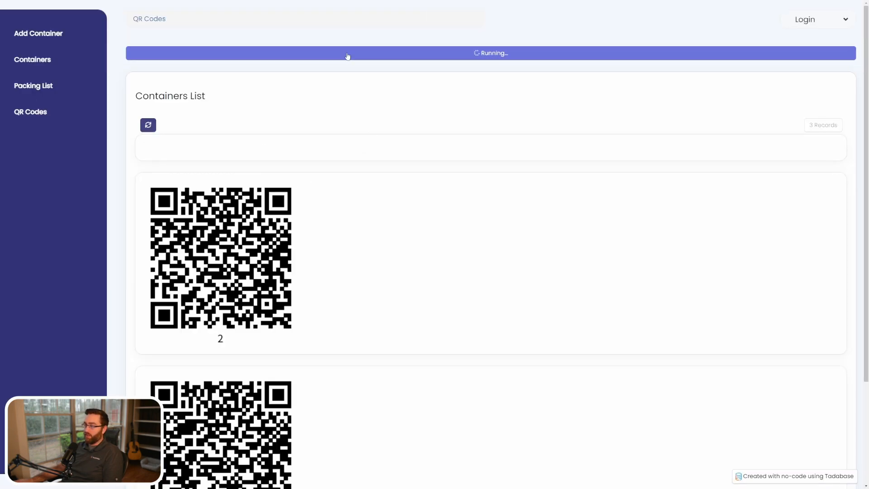
left_click(148, 125)
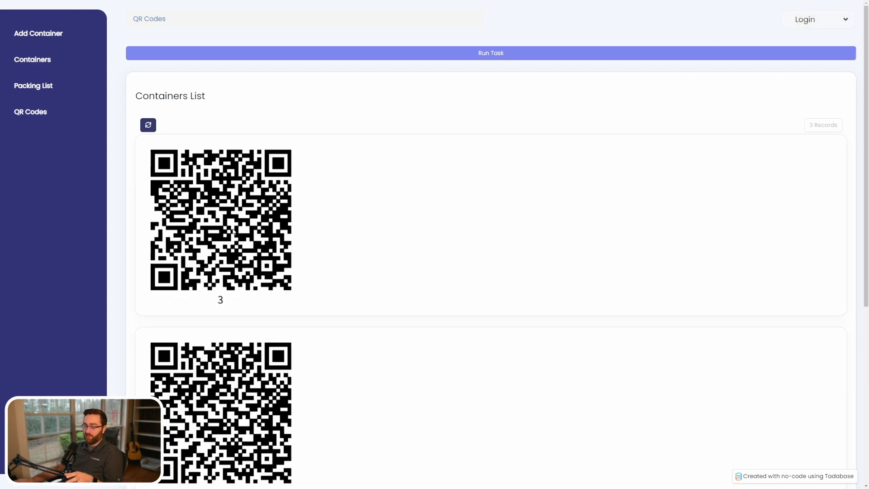
scroll(223, 235, "down", 5)
scroll(220, 283, "up", 5)
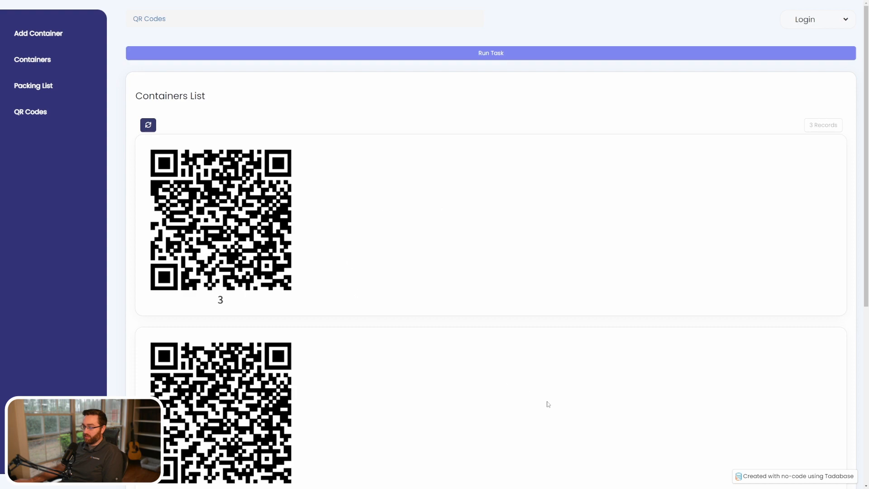
Step: Change the container list to a three-column layout, save it, and reload the live QR Codes page
key("ctrl+shift+Tab")
left_click(330, 208)
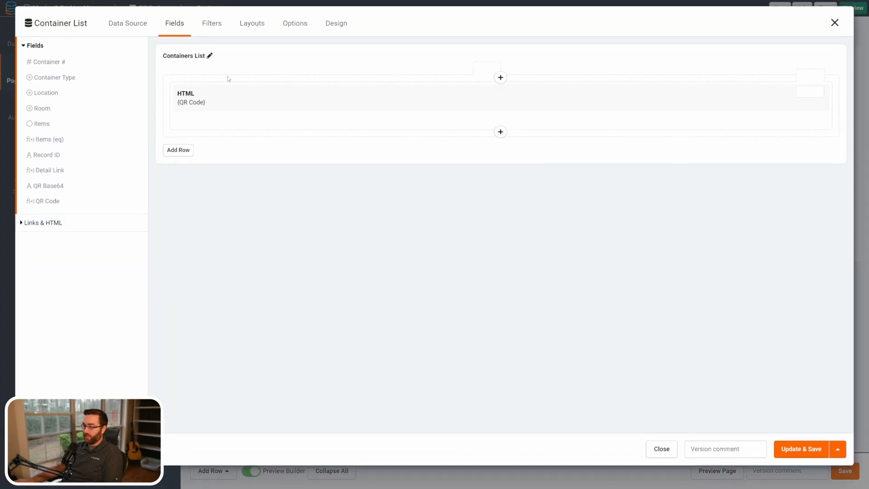
left_click(258, 37)
left_click(236, 95)
left_click(290, 128)
left_click(801, 458)
key("ctrl+Tab")
key("F5")
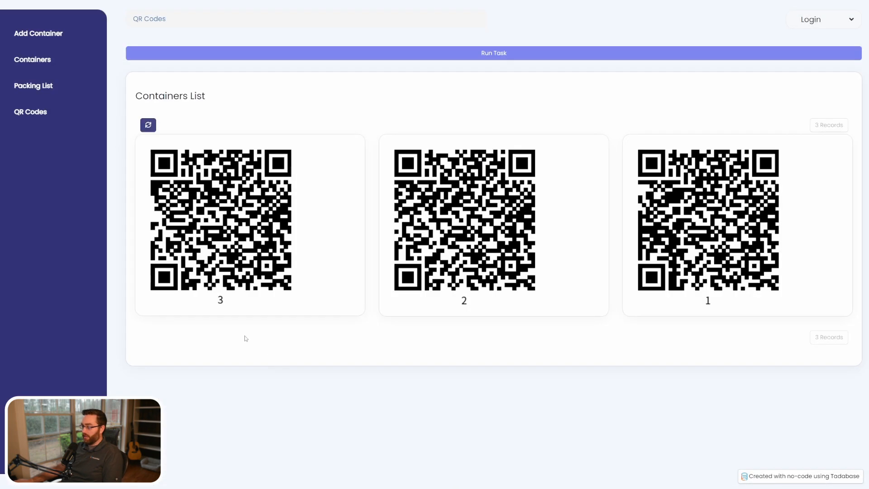
Step: Set the container list's font alignment to centered, save the list, and reload the live page
key("ctrl+Tab")
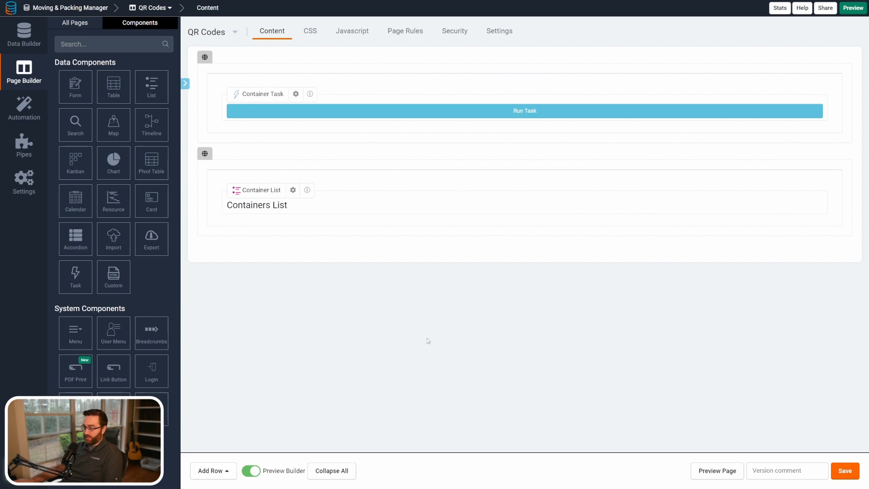
double_click(246, 194)
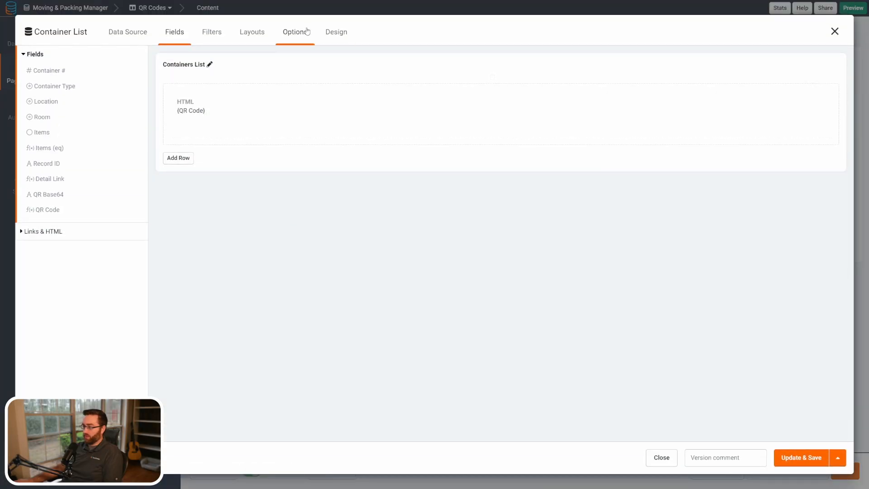
left_click(337, 32)
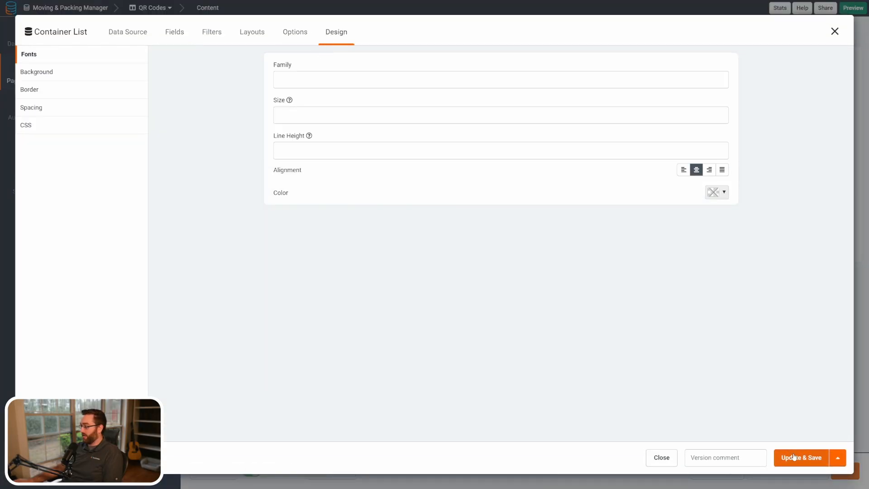
left_click(793, 457)
key("ctrl+Tab")
key("F5")
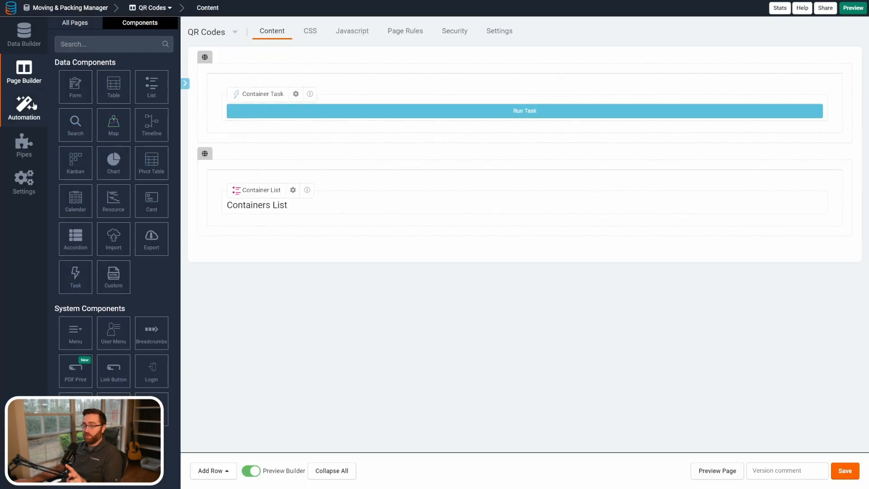
Step: Open the Default Layout for PDF pages, review its theme and margins, and turn off the visible footer
left_click(25, 108)
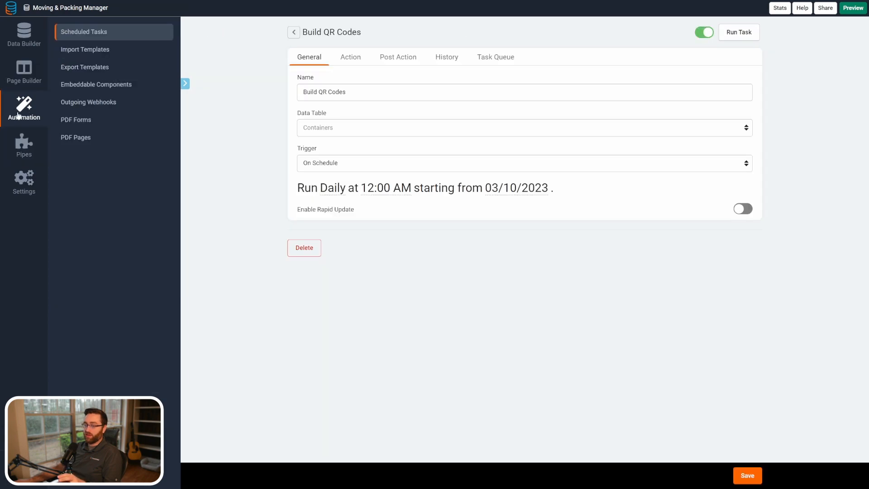
left_click(73, 141)
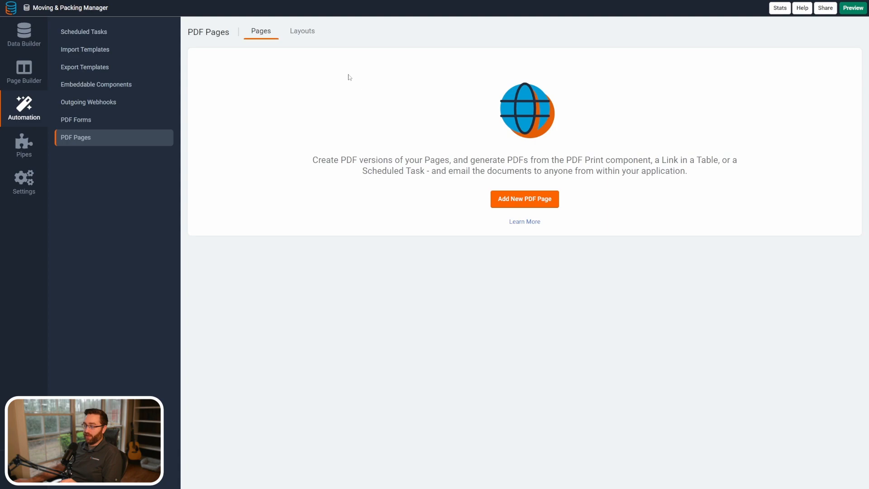
left_click(309, 34)
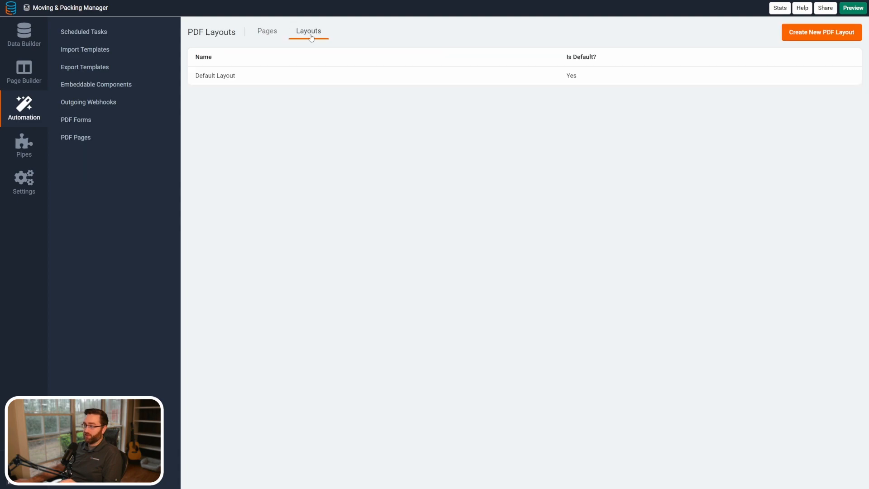
left_click(289, 82)
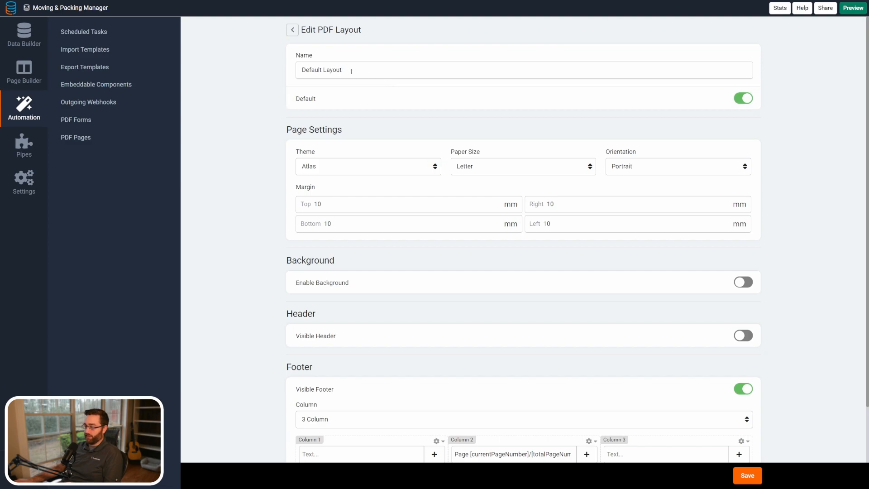
left_click(323, 167)
left_click(322, 168)
left_click(339, 206)
left_click(351, 223)
left_click(567, 223)
left_click(575, 207)
scroll(394, 255, "down", 2)
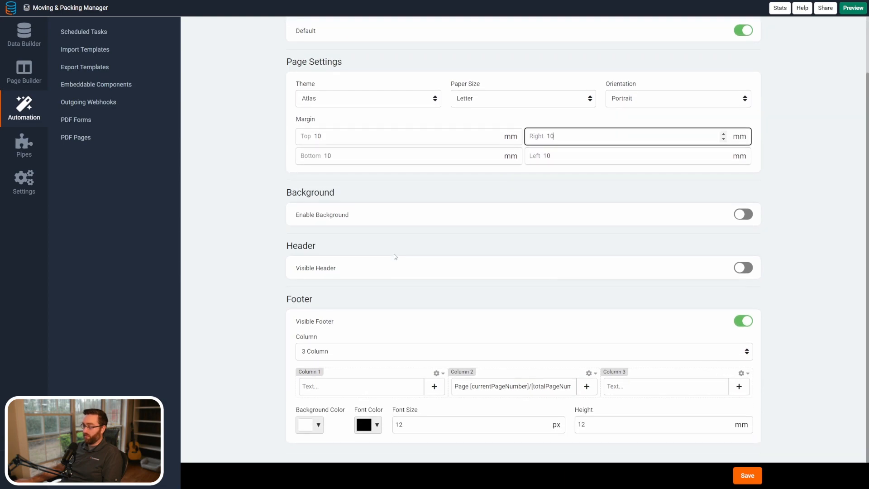
left_click(744, 290)
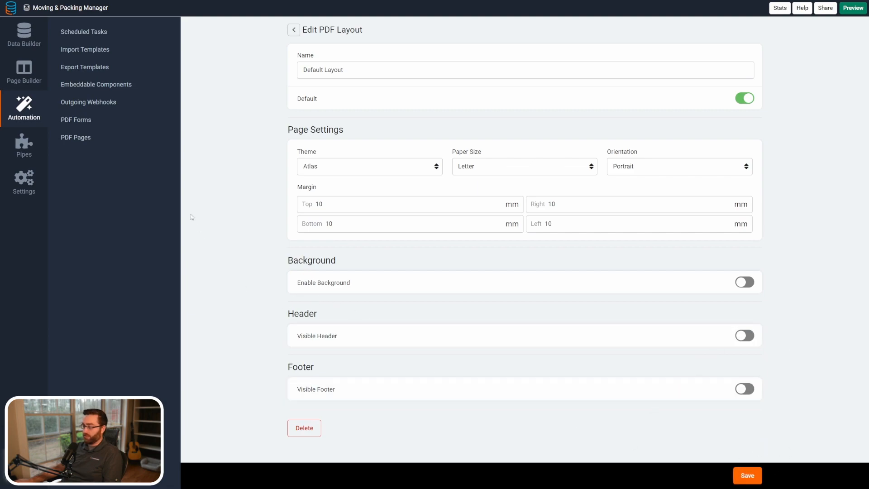
Step: Create a new PDF page named QR Codes with the List data view type
left_click(92, 139)
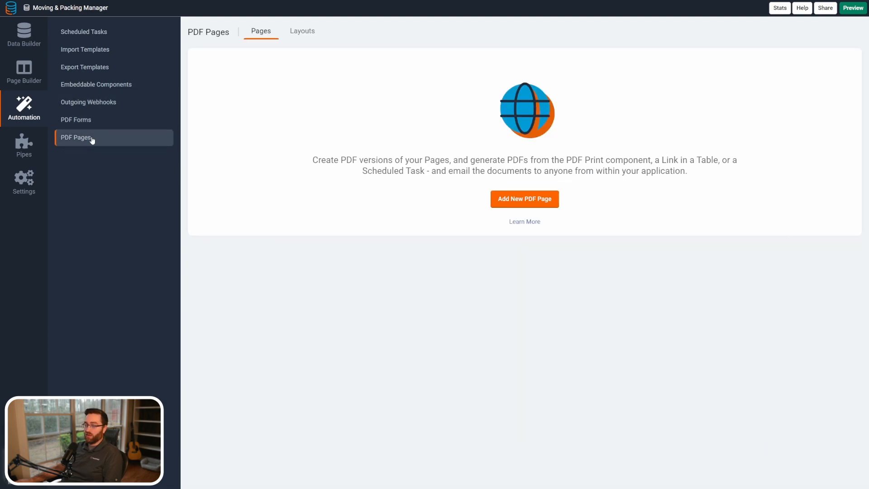
left_click(520, 202)
left_click(338, 192)
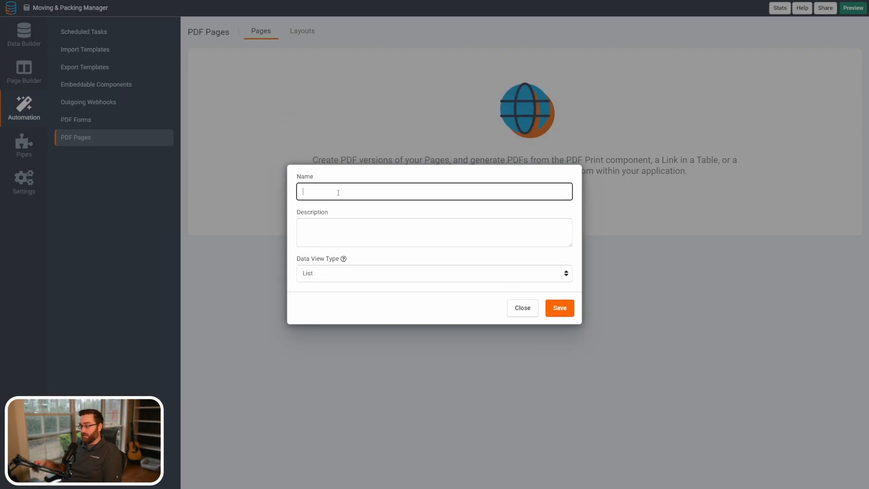
type("QR Coeds")
key("BackSpace")
key("BackSpace")
key("BackSpace")
type("des")
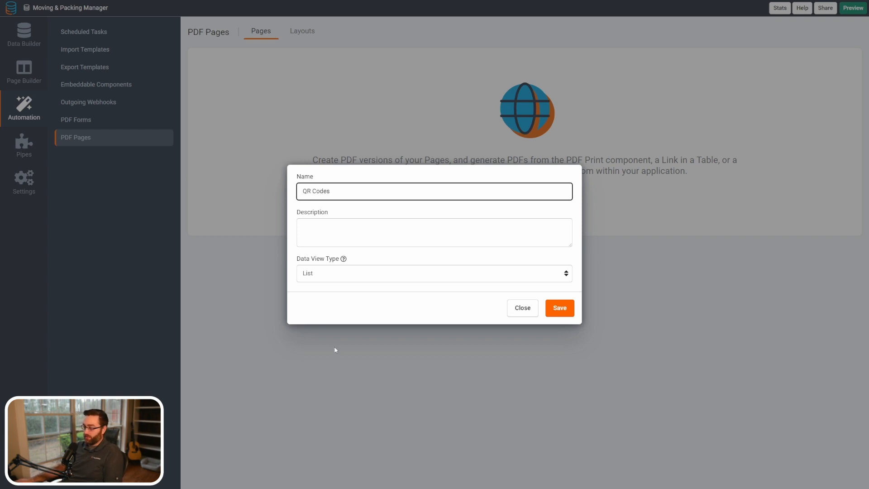
left_click(313, 273)
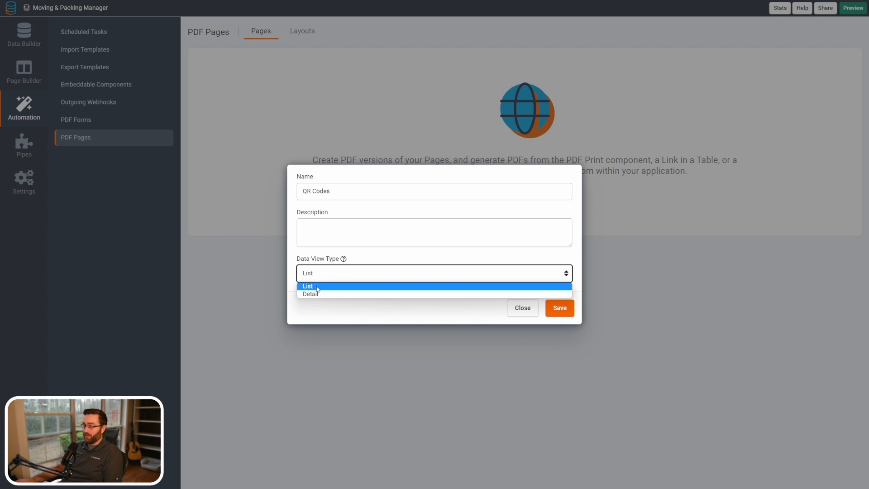
left_click(369, 260)
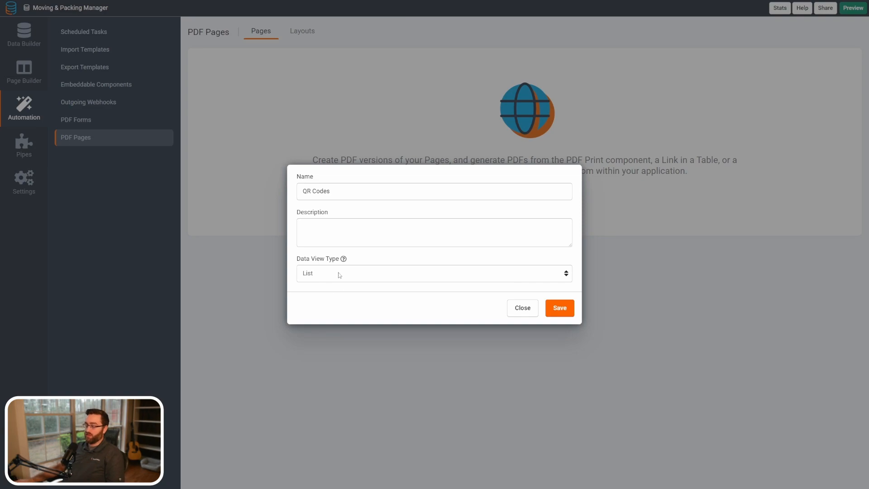
left_click(560, 308)
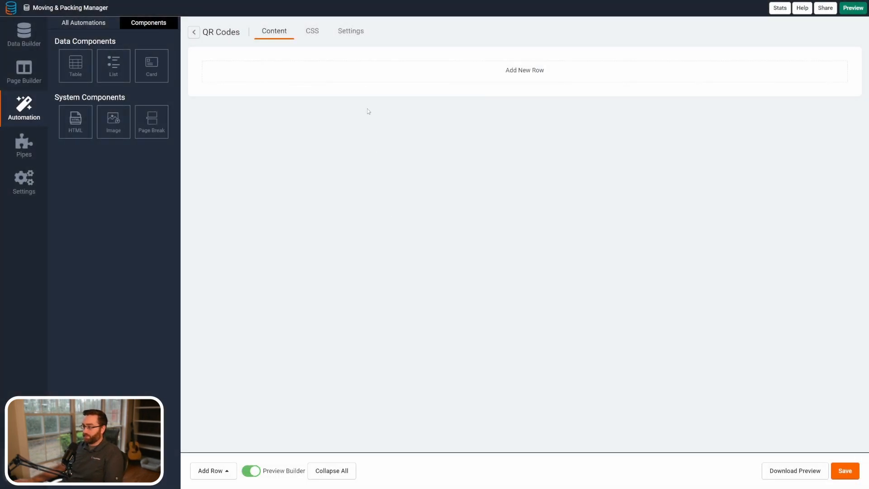
Step: Add a row to the PDF page with a List component for the Containers table and open it for customizing
left_click(349, 78)
left_click(297, 78)
left_click(266, 102)
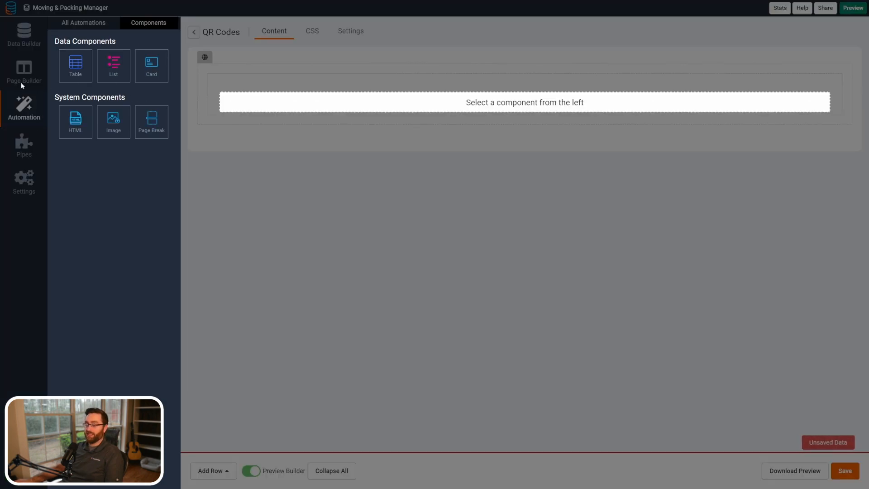
left_click(113, 67)
left_click(131, 118)
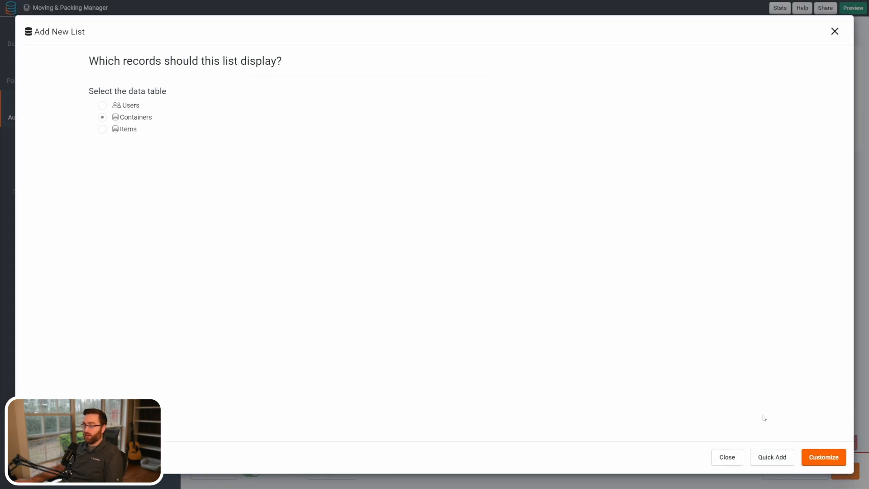
left_click(822, 456)
Step: Clear the container list's title so it is left blank
left_click(207, 66)
key("ctrl+a")
type("=")
key("BackSpace")
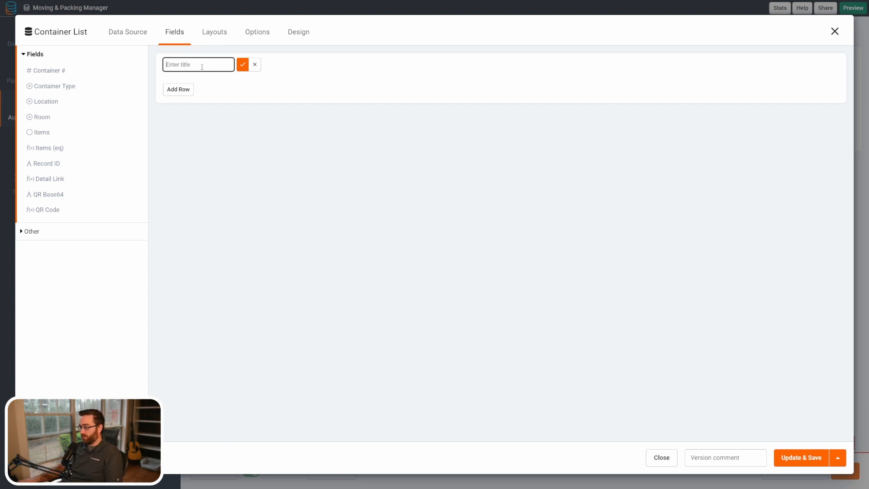
left_click(242, 65)
Step: Add a row to the list's fields and place an HTML component in it in place of the QR Code field
left_click(187, 89)
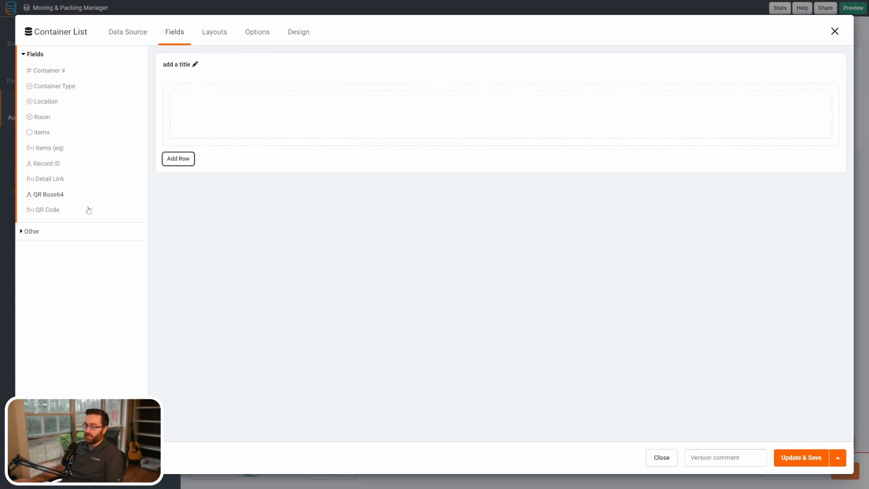
left_click(47, 209)
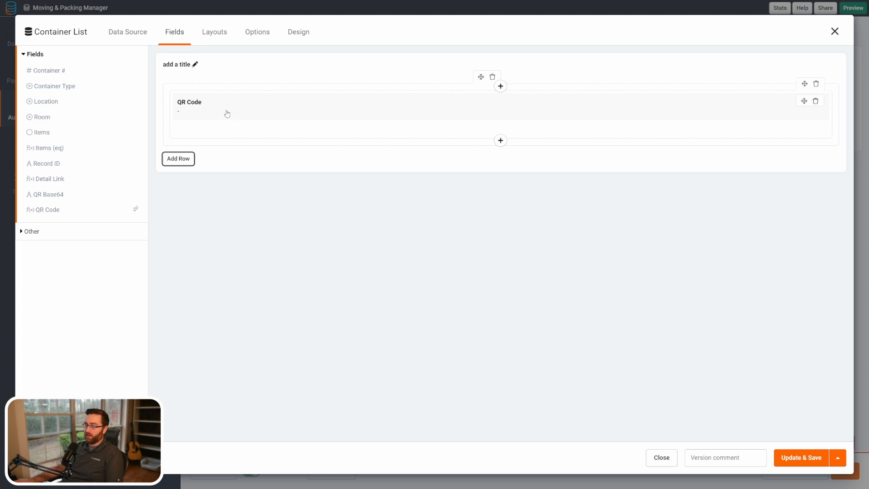
left_click(50, 231)
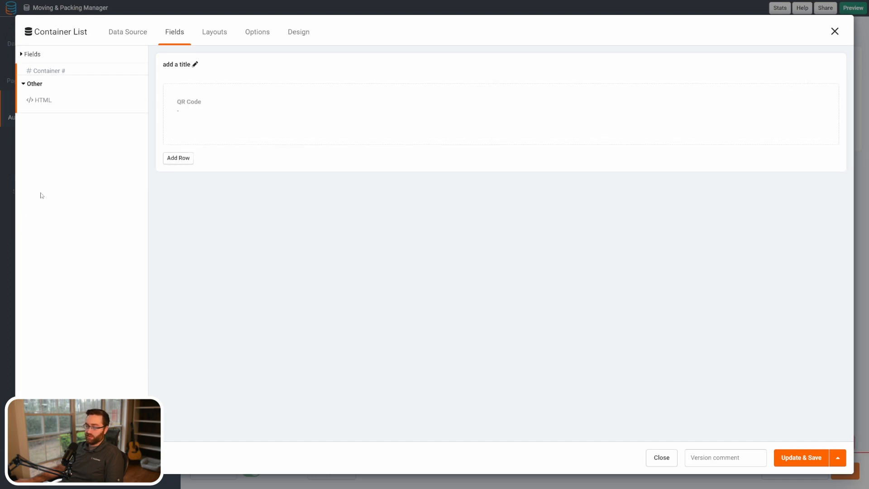
left_click(43, 88)
left_click(816, 101)
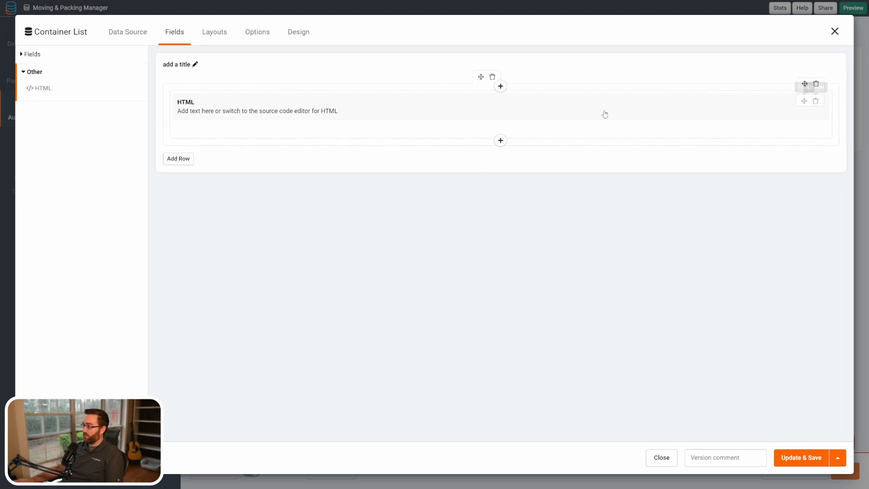
Step: Replace the HTML component's placeholder text with the {QR Code} field, then update and save the list
left_click(244, 102)
triple_click(464, 290)
key("BackSpace")
left_click(228, 234)
scroll(240, 335, "down", 1)
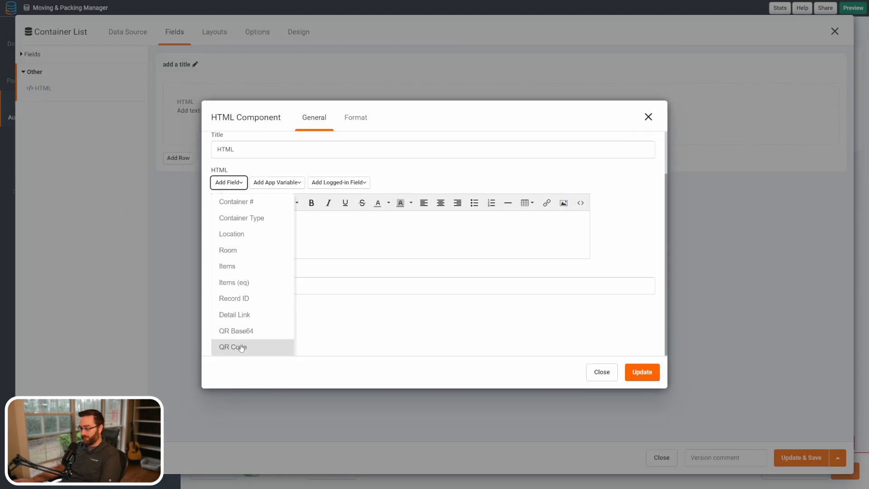
left_click(243, 347)
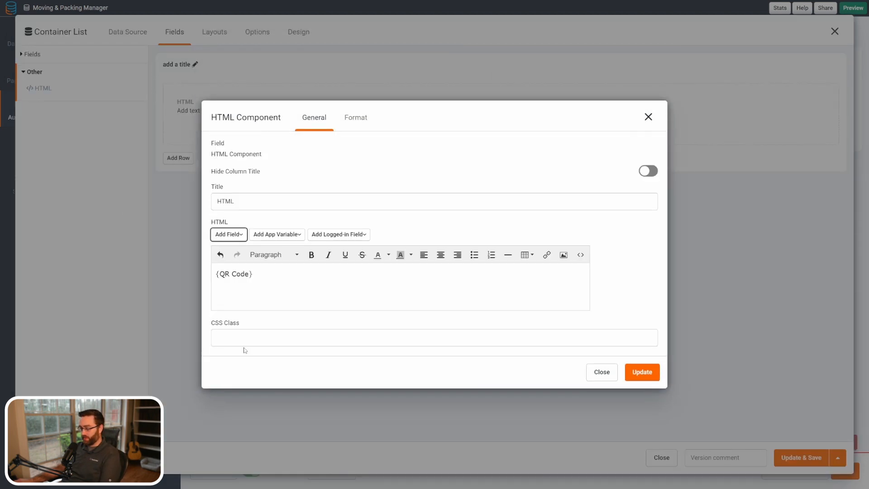
left_click(630, 372)
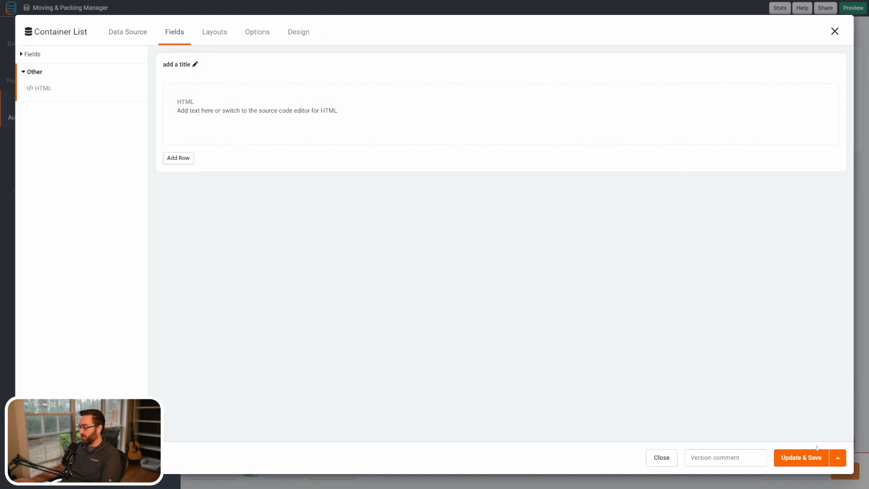
left_click(802, 458)
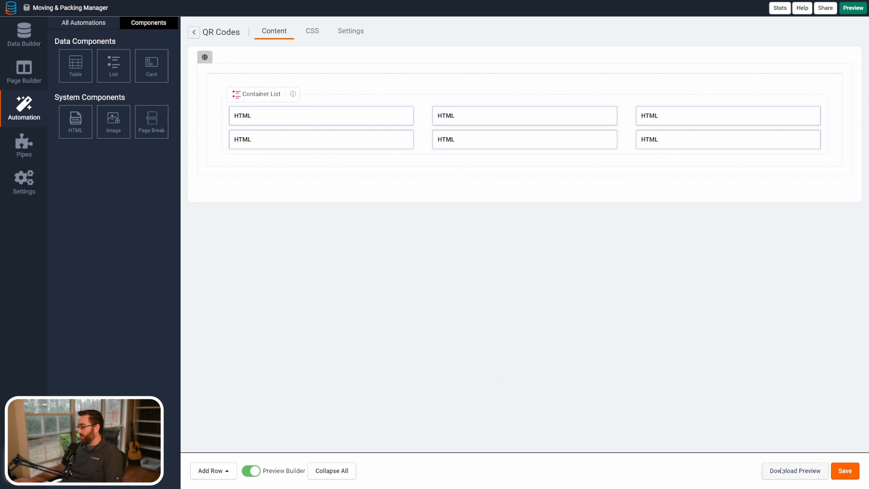
Step: Download the PDF page preview and examine the column titles and QR codes in it
left_click(795, 471)
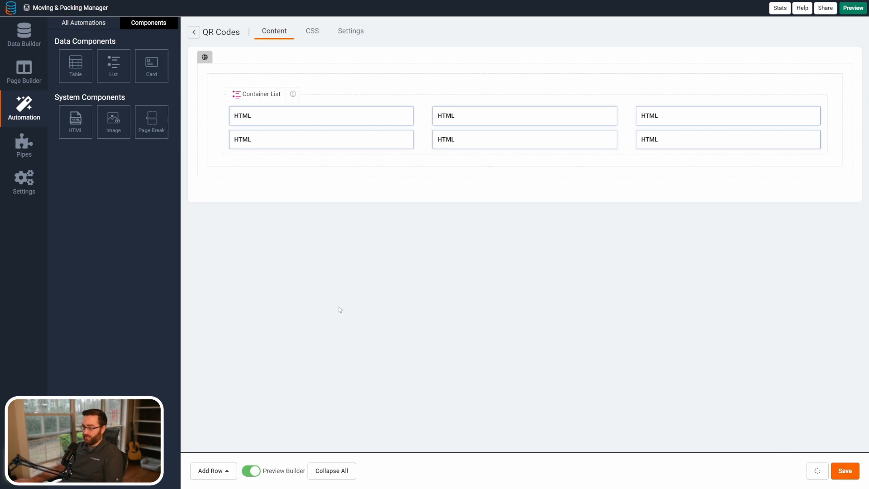
left_click(442, 64)
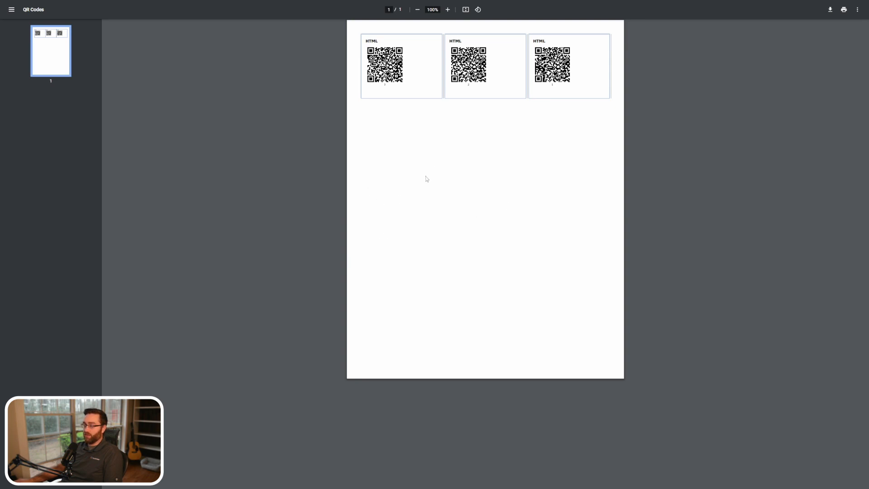
left_click_drag(377, 42, 363, 41)
left_click(458, 42)
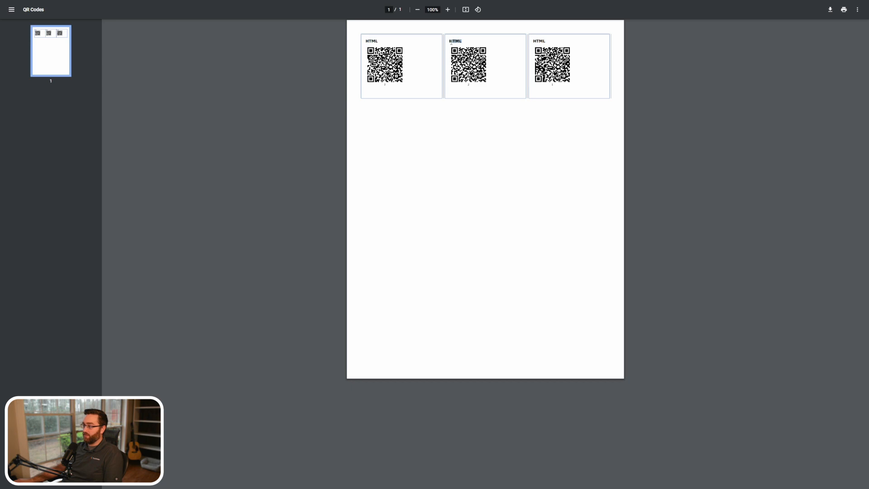
left_click_drag(545, 42, 540, 41)
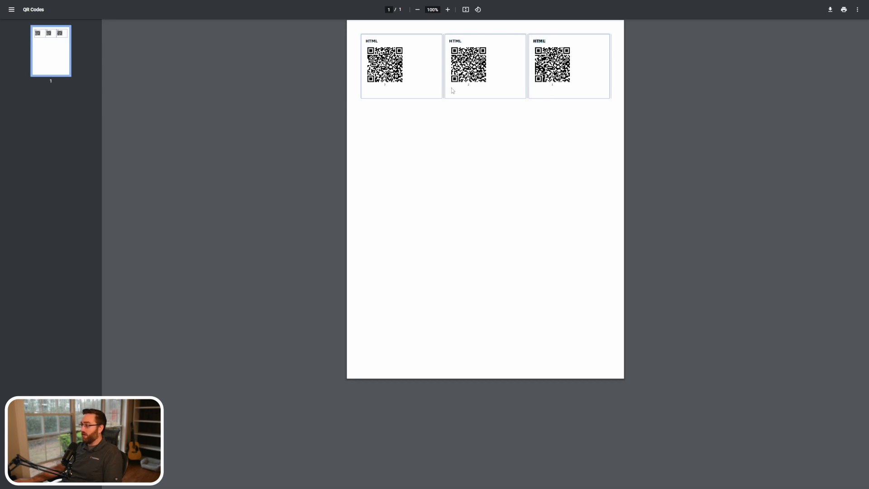
left_click(390, 88)
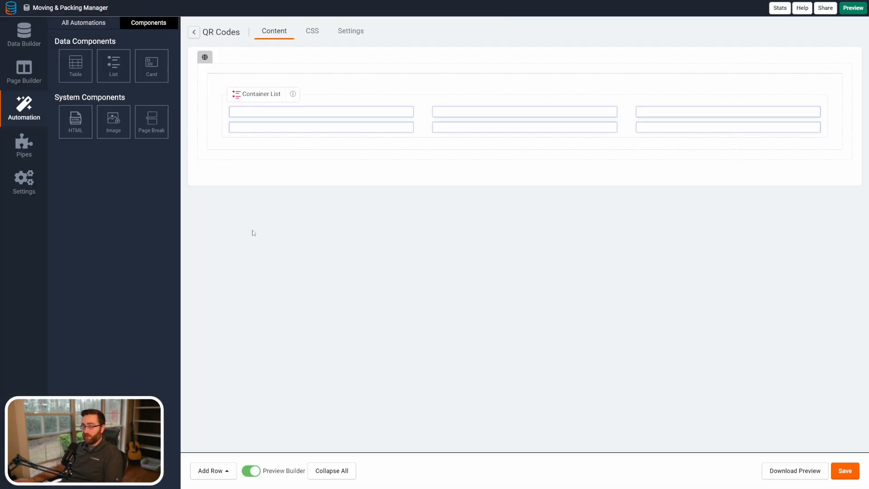
Step: Insert a PDF Print button for QR Codes above the page's container list, label it "Print QR Codes", save it, and reload the live page
left_click(24, 75)
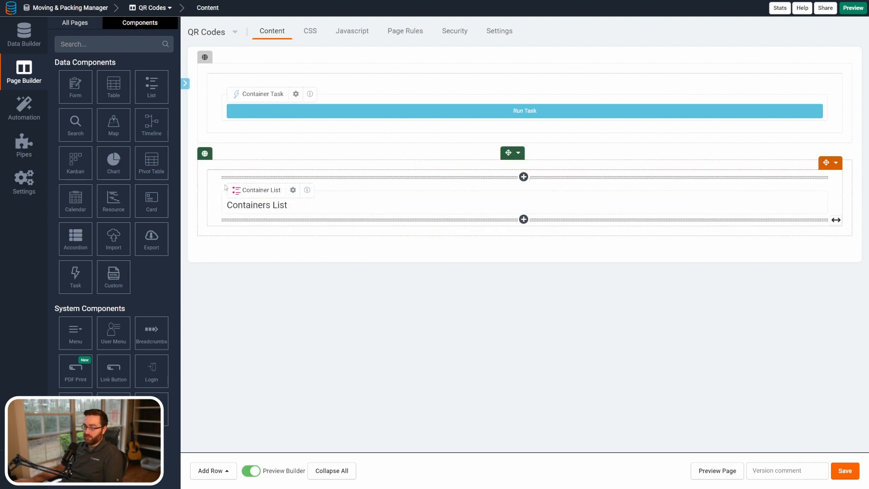
left_click(523, 178)
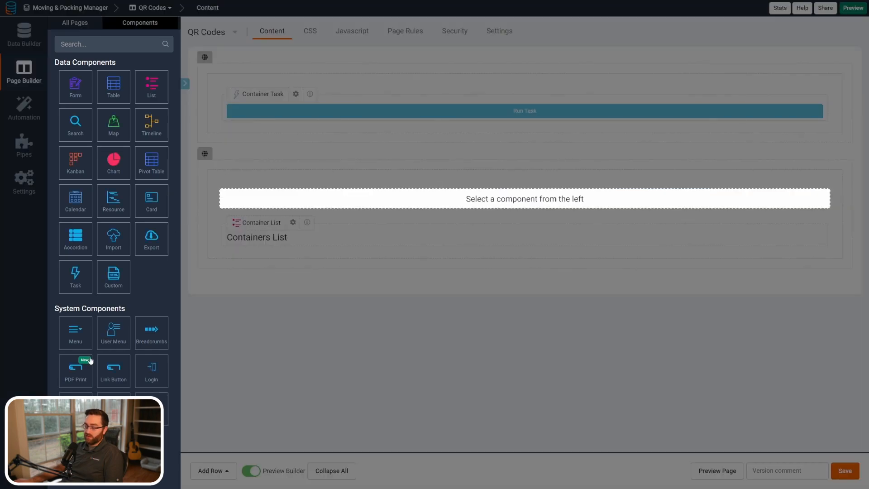
left_click(75, 371)
left_click(234, 229)
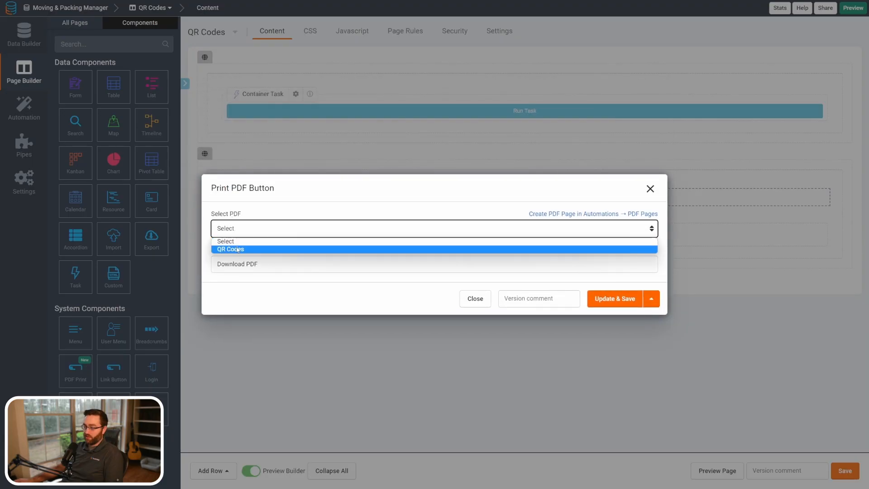
left_click(237, 247)
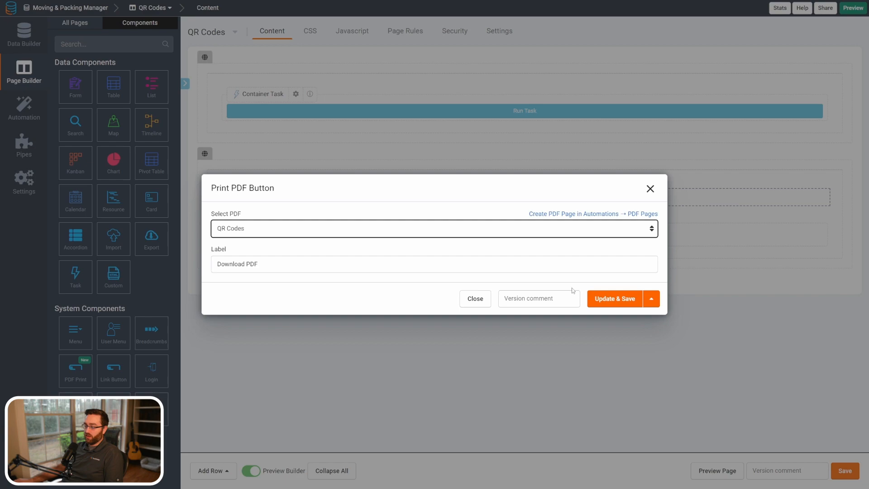
triple_click(341, 267)
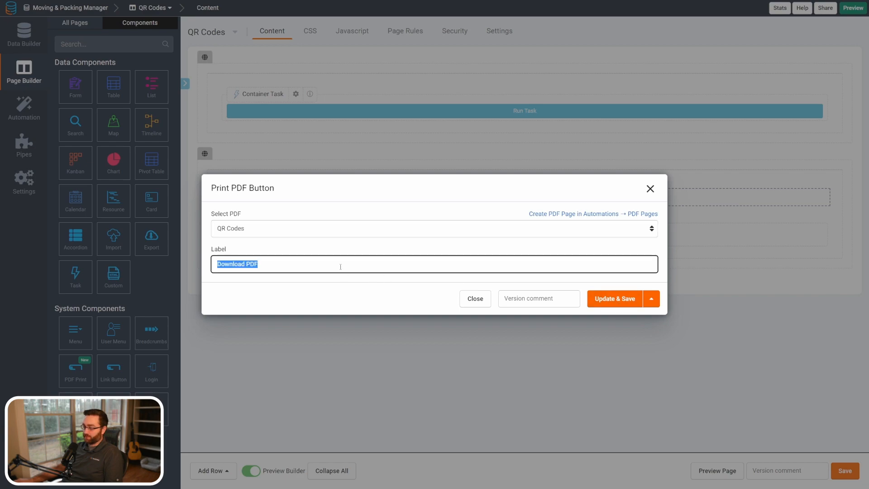
type("Print QR Codes")
left_click(614, 299)
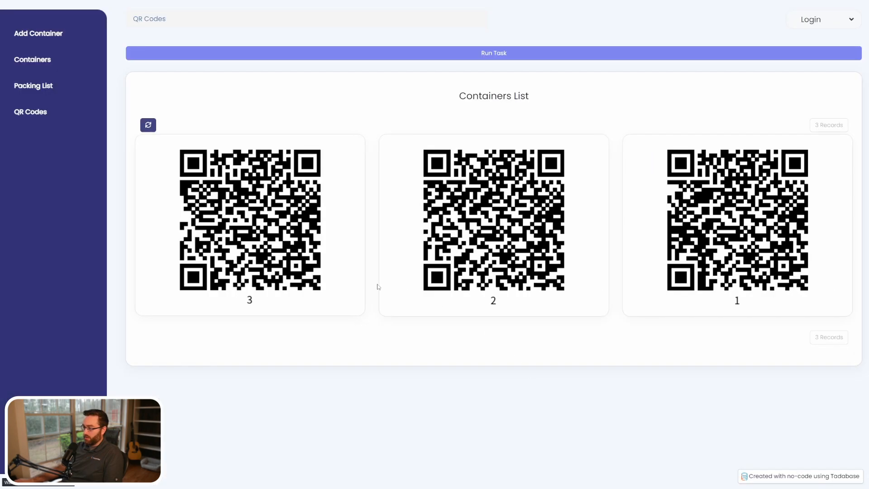
key("F5")
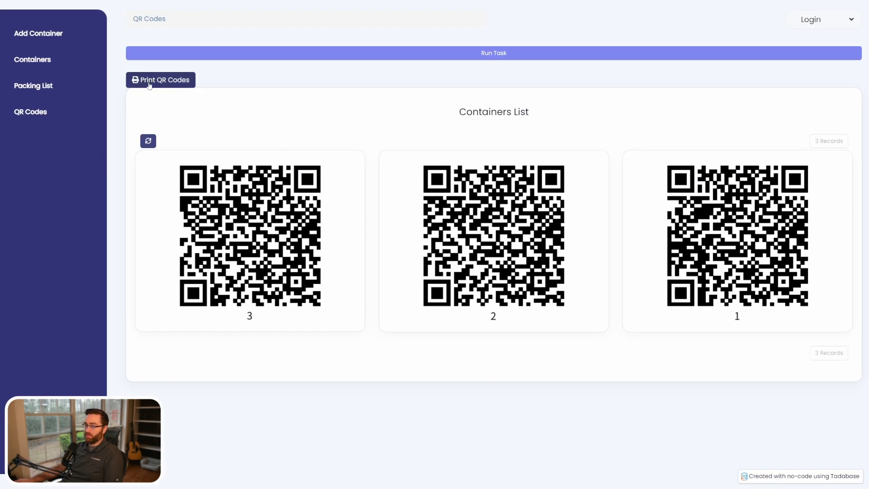
Step: Run the QR code print on the live page and open the Packing List page in the Page Builder
left_click(149, 84)
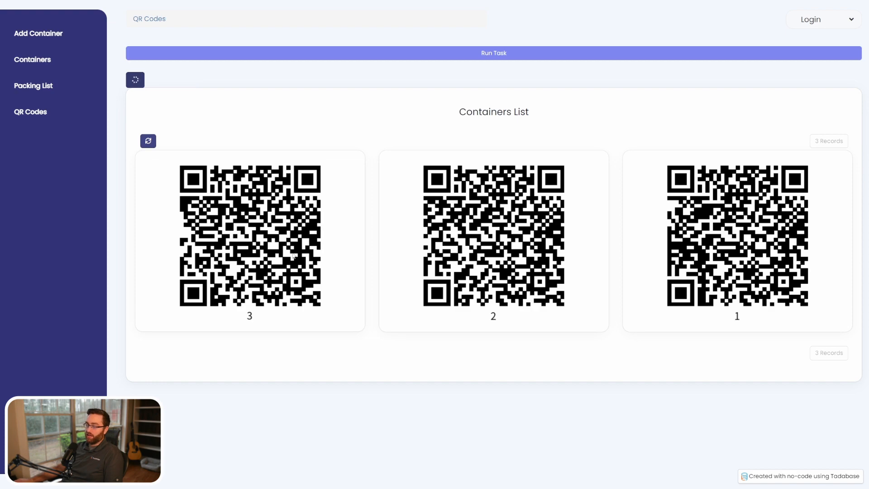
left_click(432, 64)
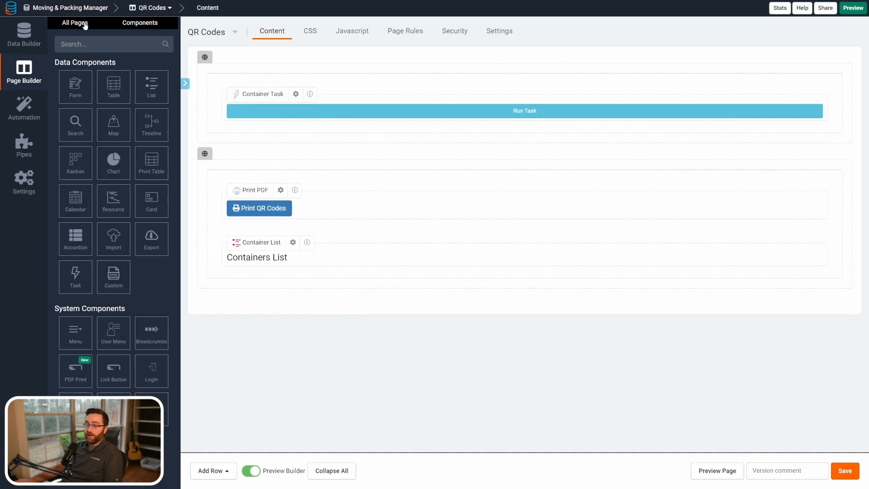
left_click(75, 23)
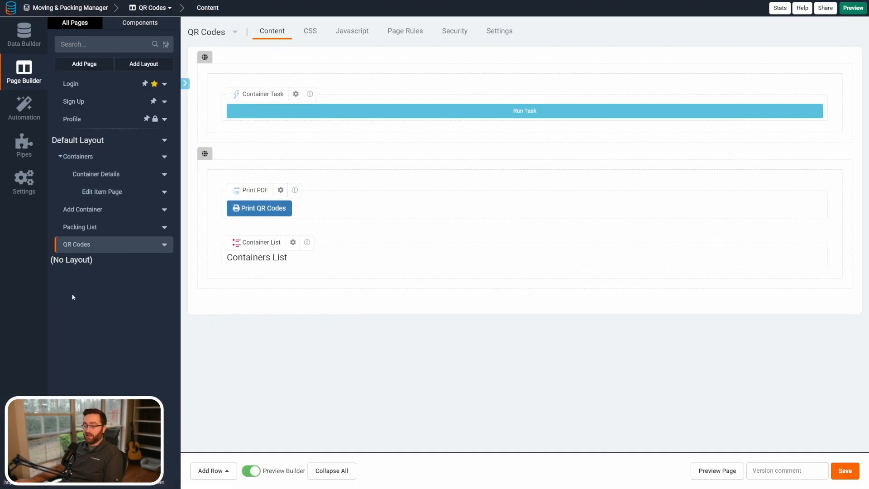
left_click(55, 227)
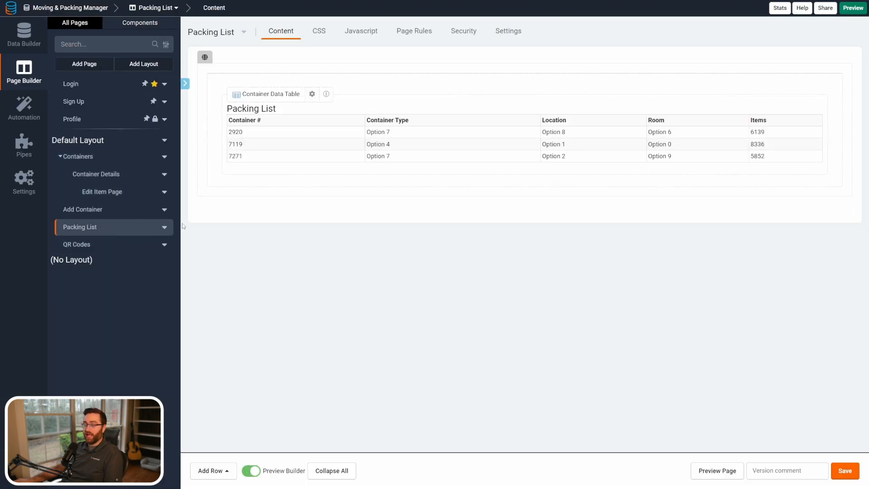
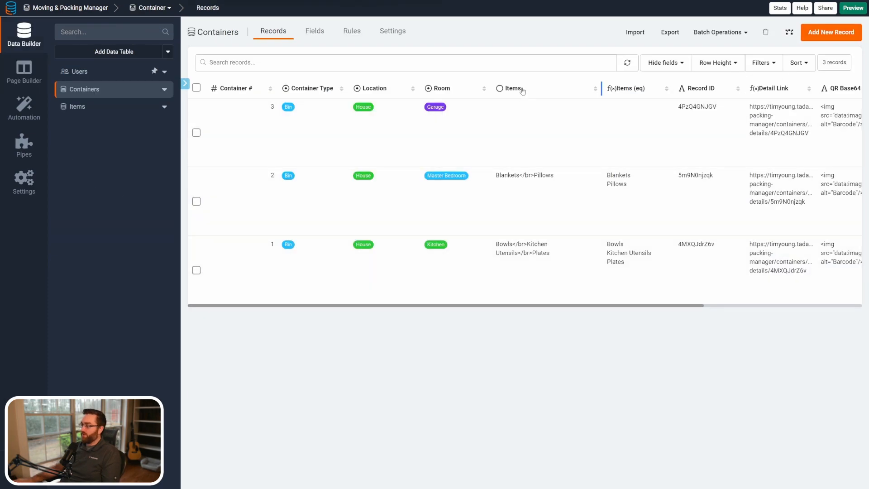
Step: Add a new rollup field named "Total Items" to the Containers table
left_click_drag(499, 177, 517, 177)
left_click(541, 177)
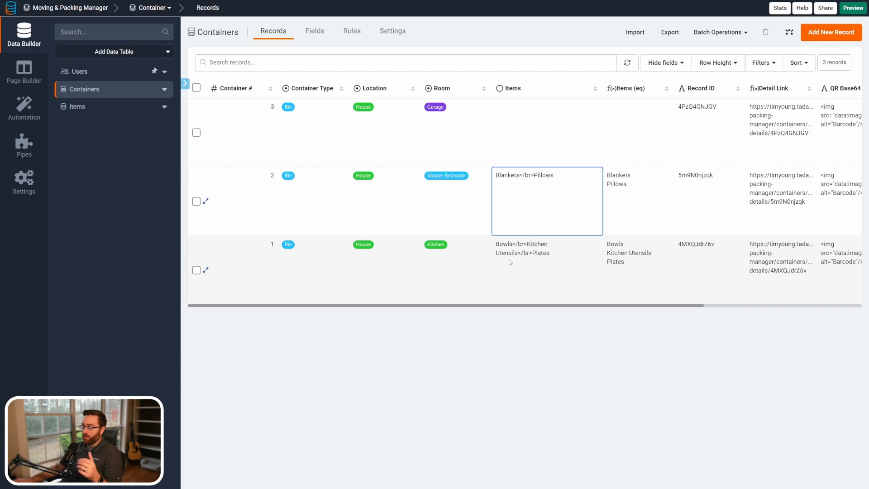
left_click(315, 30)
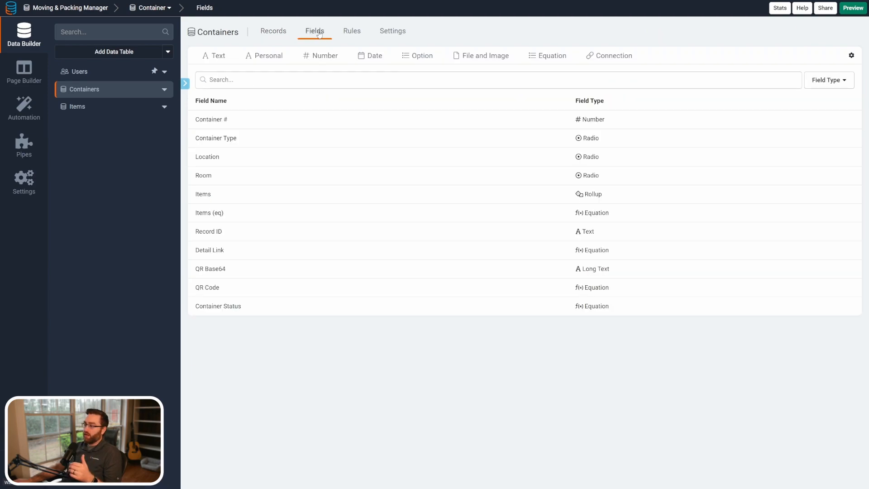
mouse_move(549, 56)
left_click(548, 218)
key("ctrl+a")
type("Total Items")
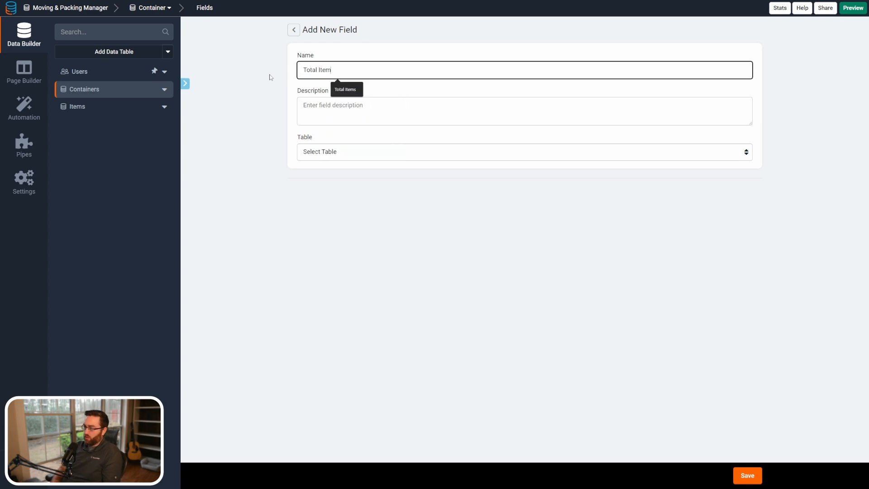
Step: Set the Total Items field to use the Items (Container #) table with the Count Records function and save it
left_click(349, 159)
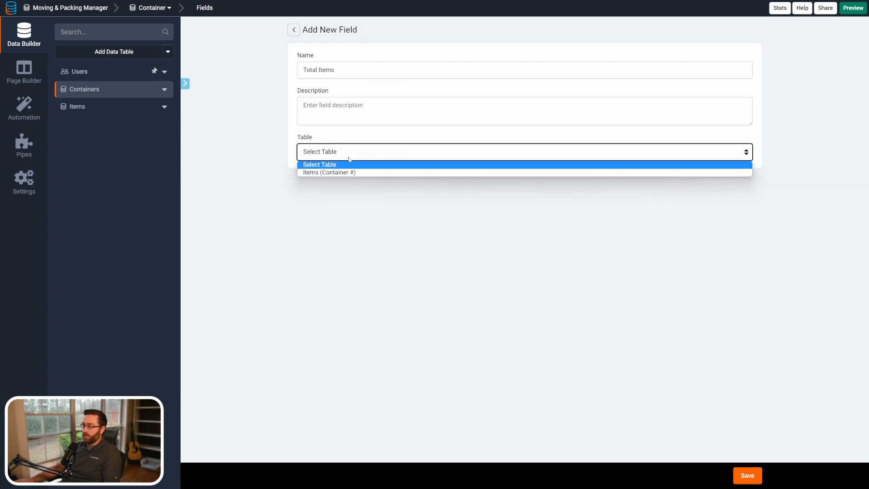
left_click(317, 173)
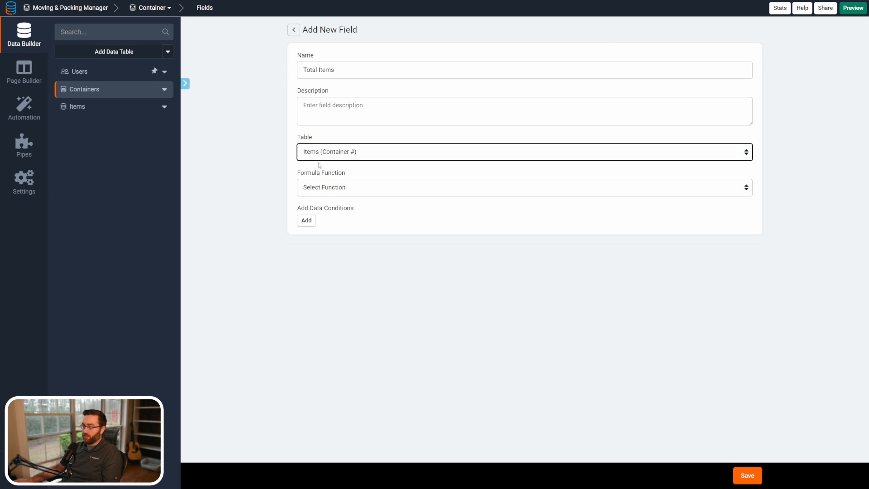
left_click(324, 188)
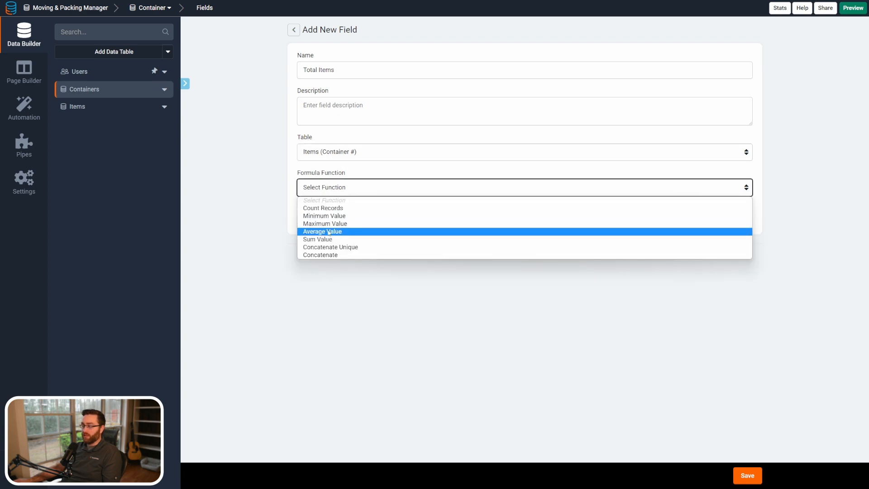
left_click(319, 209)
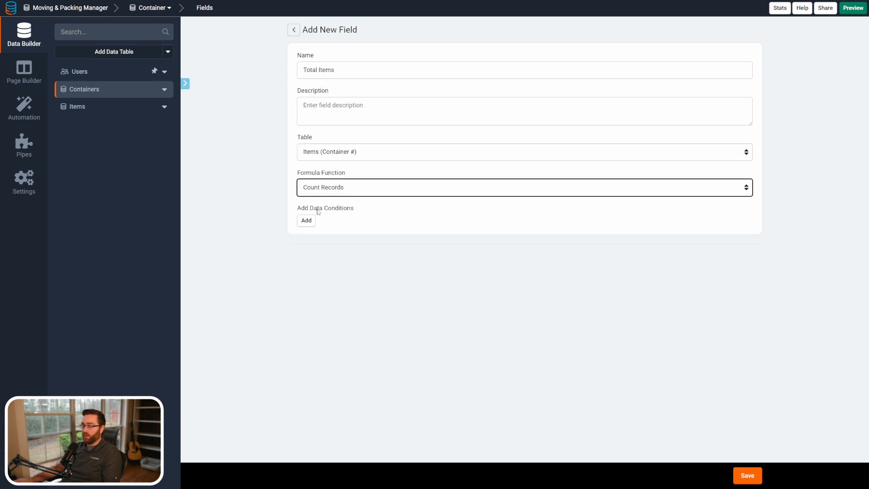
left_click(748, 475)
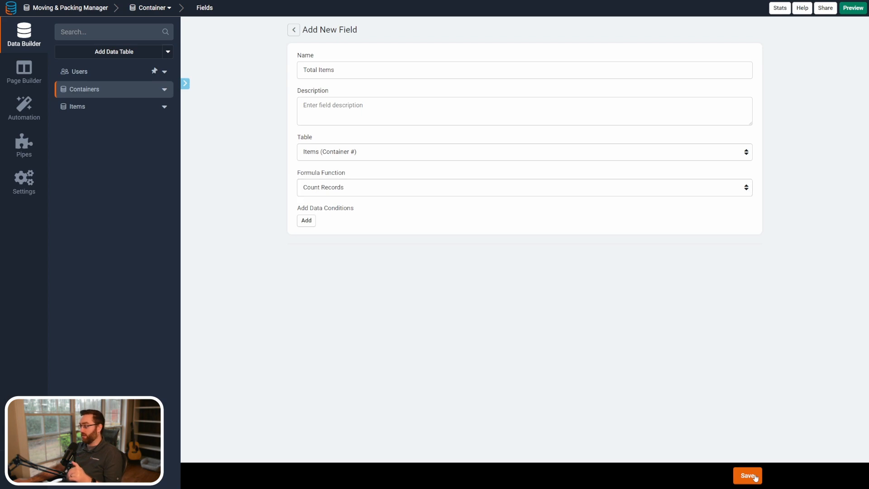
Step: Check the Total Items values in the Containers records
left_click(273, 32)
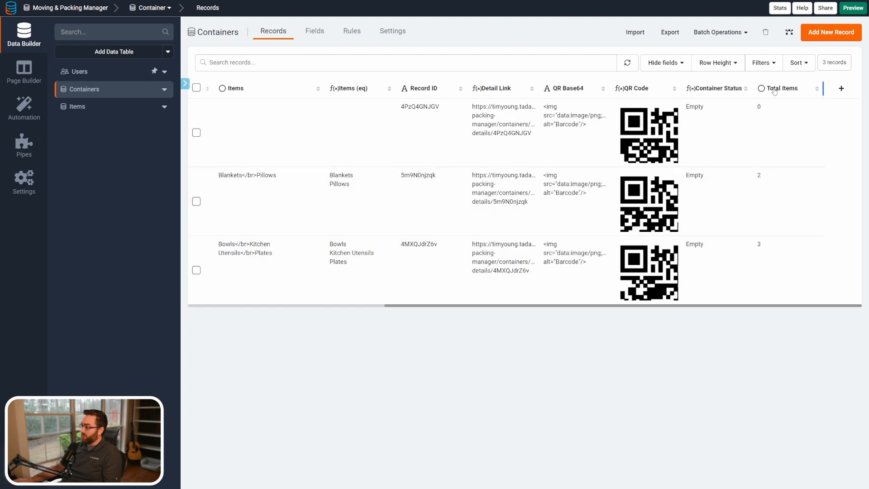
left_click(772, 180)
left_click(769, 249)
Step: Change the Container Status equation to IF({Total Items} > 0, "Packed", "Empty"), validate it, and save the field
left_click(722, 90)
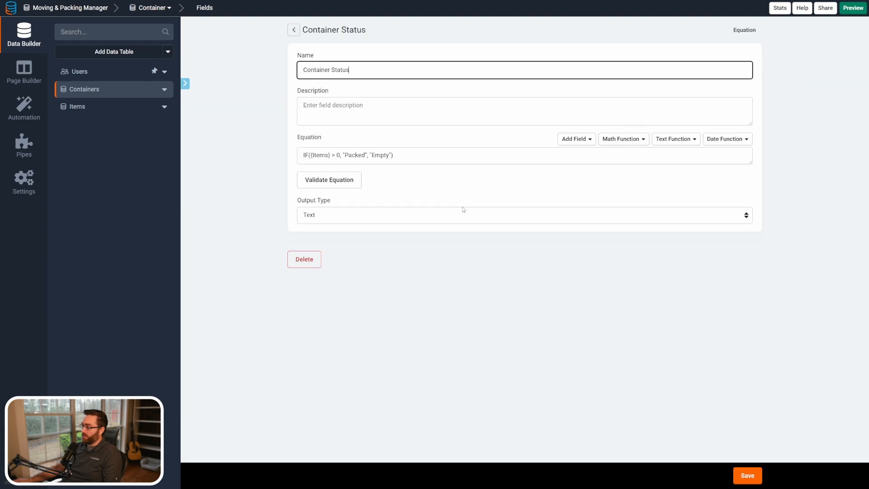
left_click(313, 155)
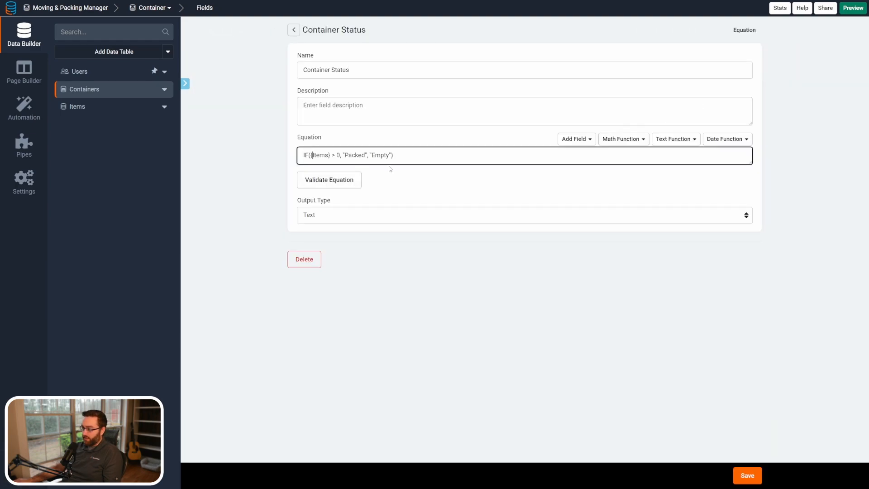
type("Total")
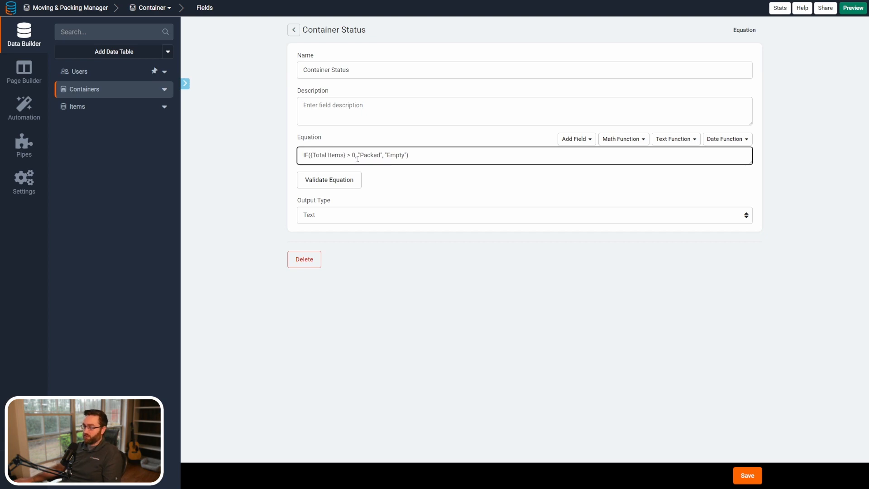
double_click(355, 155)
double_click(366, 155)
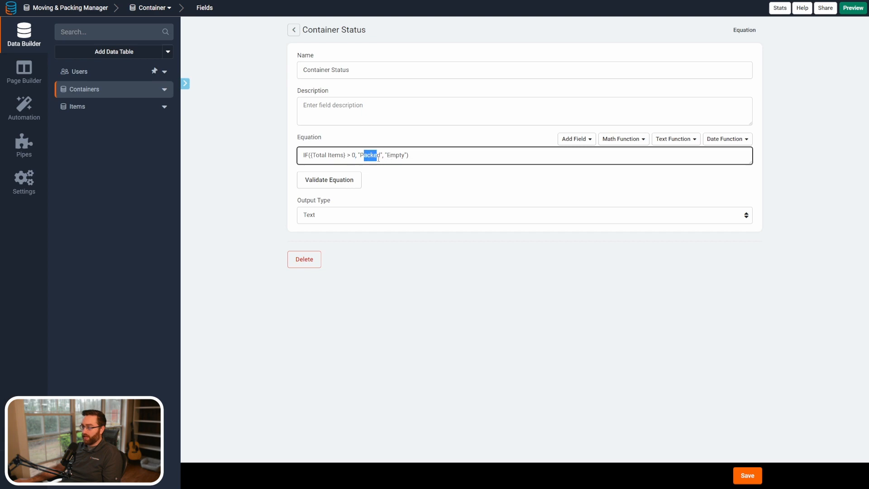
left_click_drag(391, 155, 405, 155)
left_click(426, 161)
left_click(318, 186)
left_click(734, 475)
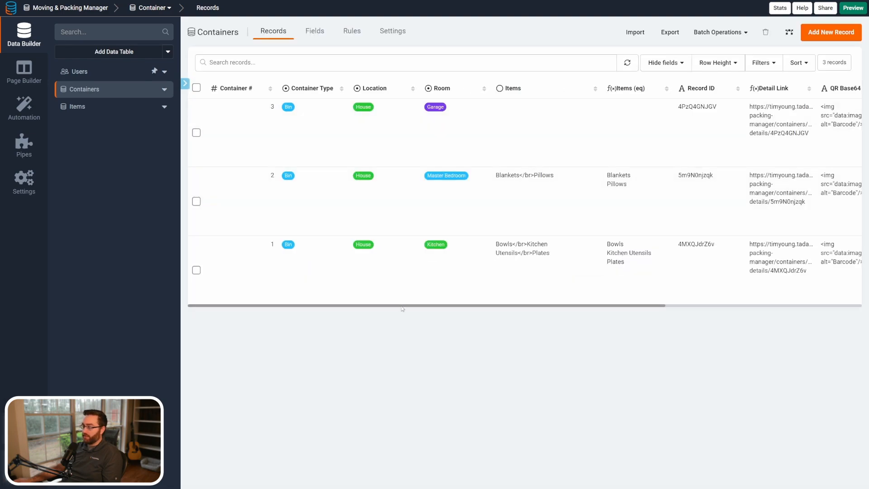
Step: Compare the Container Status values with Total Items for each record in the Containers table
left_click_drag(402, 306, 712, 300)
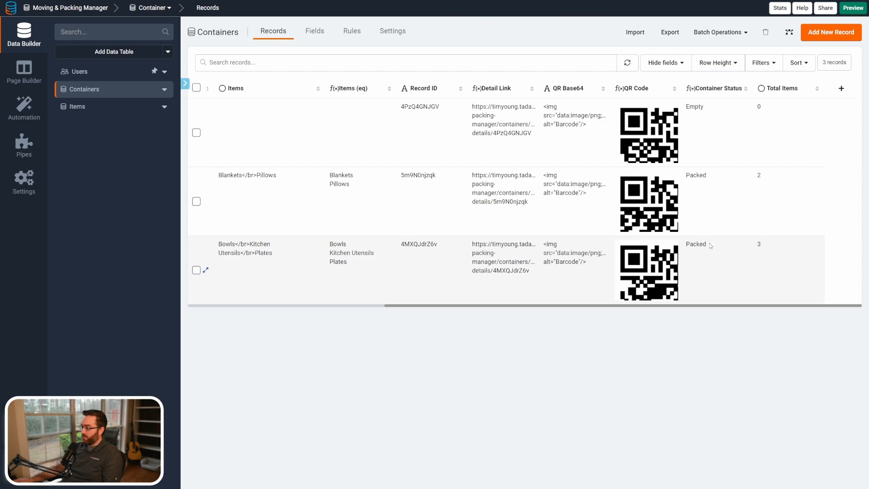
left_click_drag(767, 107, 684, 108)
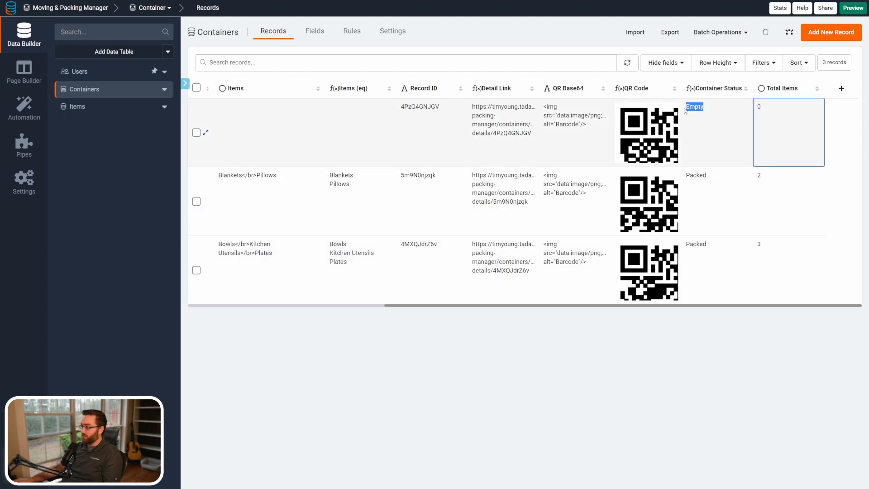
left_click(767, 113)
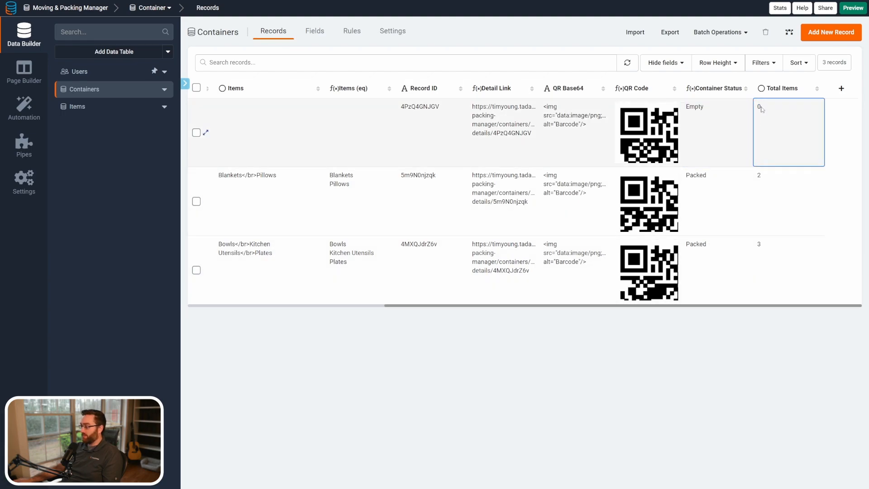
left_click_drag(709, 177, 685, 177)
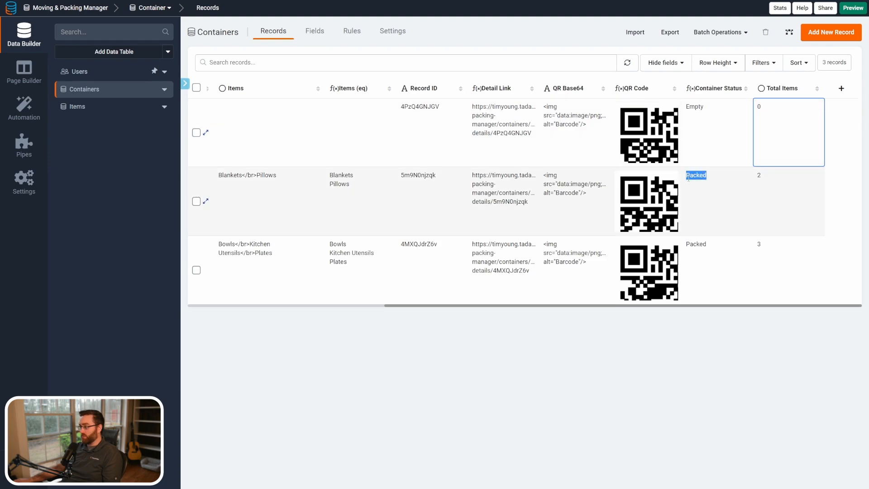
left_click_drag(707, 245, 688, 249)
left_click(661, 336)
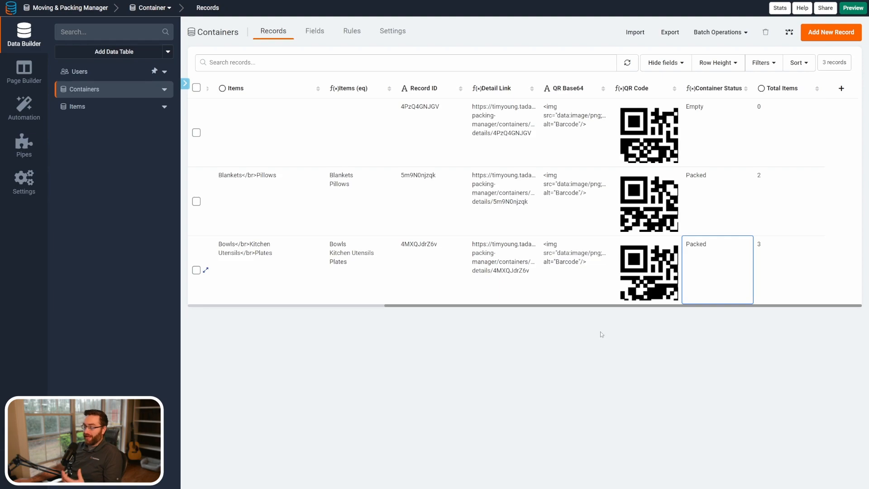
left_click_drag(500, 304, 258, 306)
Step: Add a data source filter to the Packing List page's container table requiring that Location is House
left_click(24, 73)
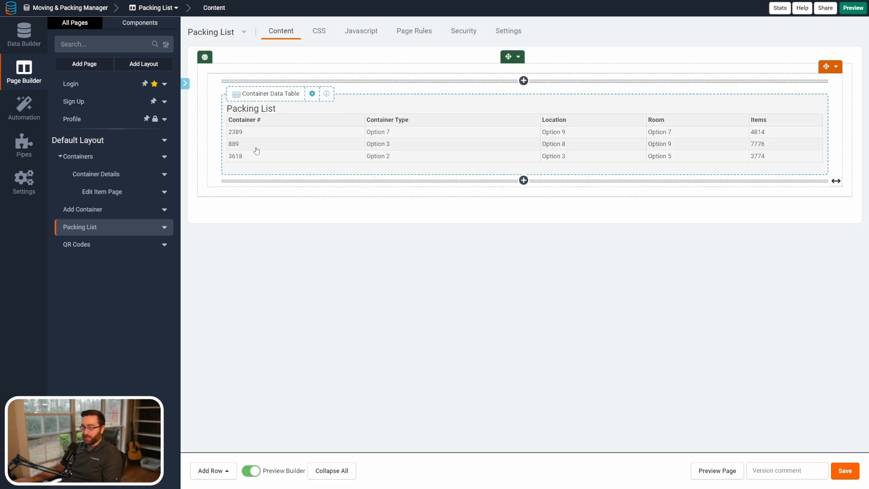
left_click(256, 150)
left_click(152, 39)
left_click(50, 71)
left_click(480, 167)
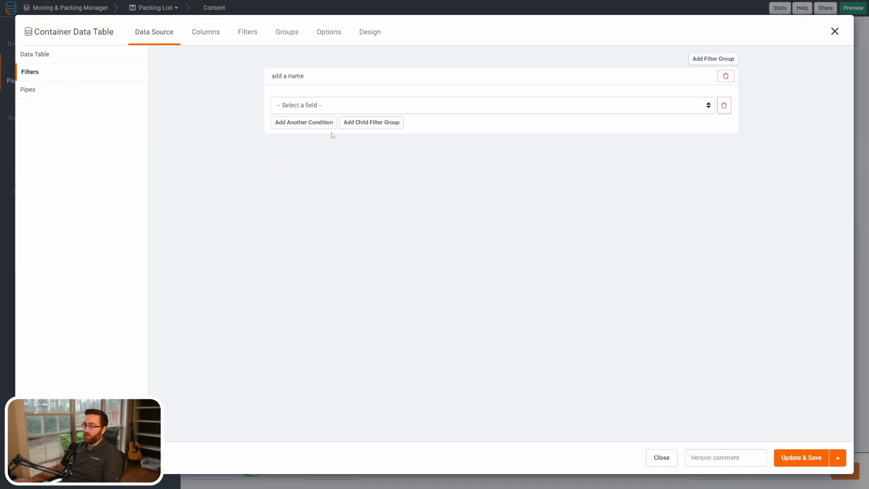
left_click(308, 109)
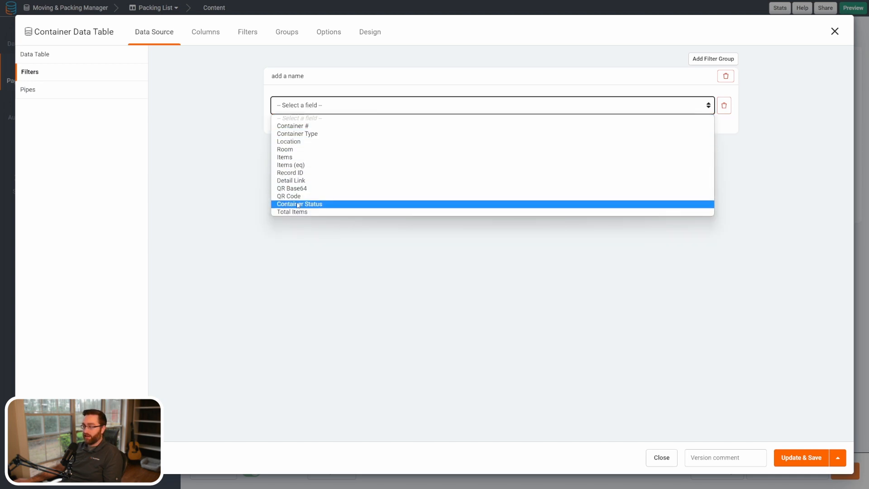
left_click(317, 141)
left_click(531, 106)
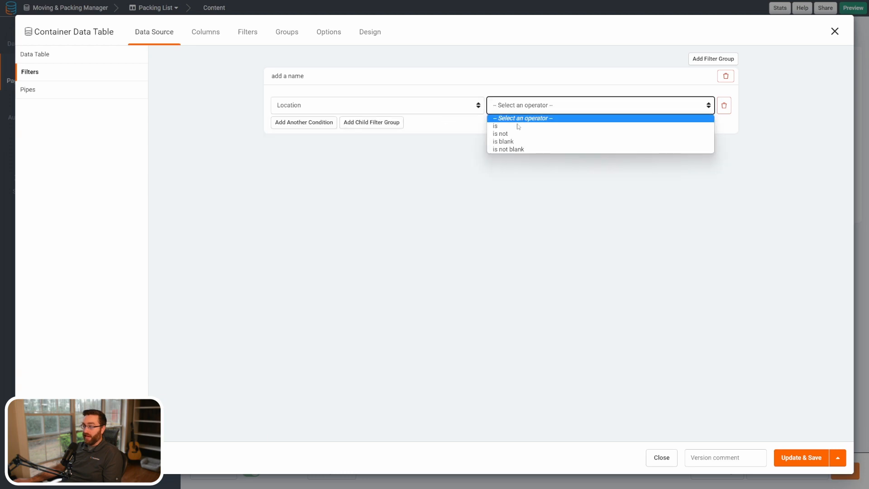
left_click(517, 127)
left_click(602, 104)
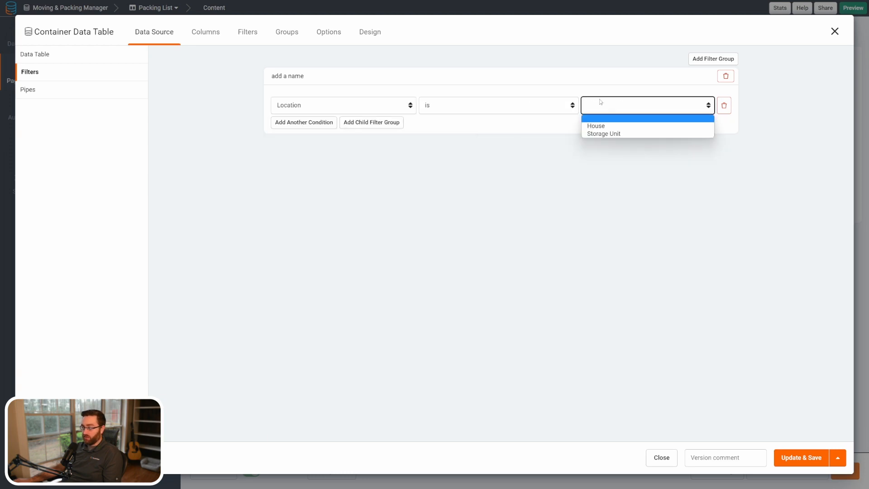
left_click(603, 127)
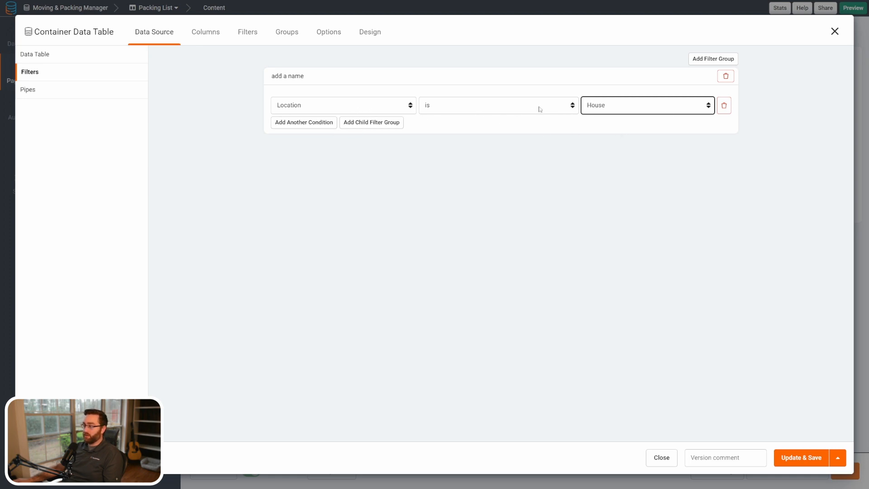
Step: Add a second filter condition requiring that Container Status contains "Packed", then update and save the table
left_click(313, 125)
left_click(323, 128)
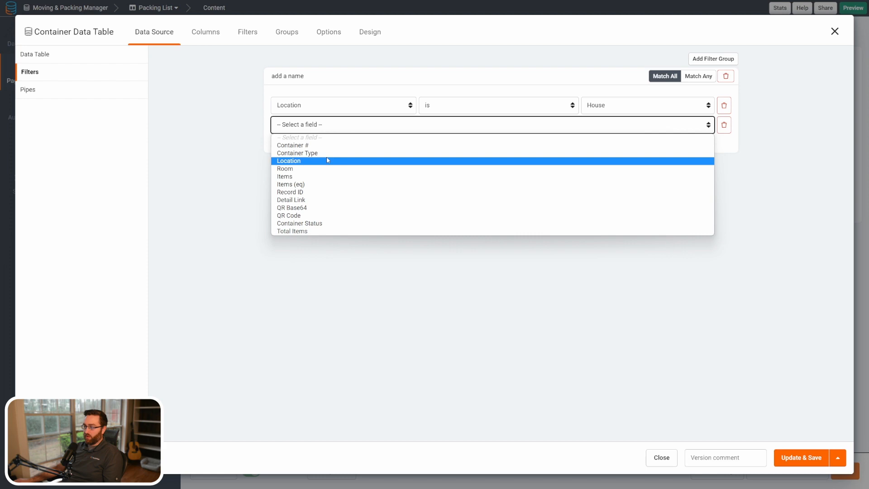
left_click(300, 223)
left_click(495, 129)
left_click(503, 143)
left_click(594, 125)
type("Packe")
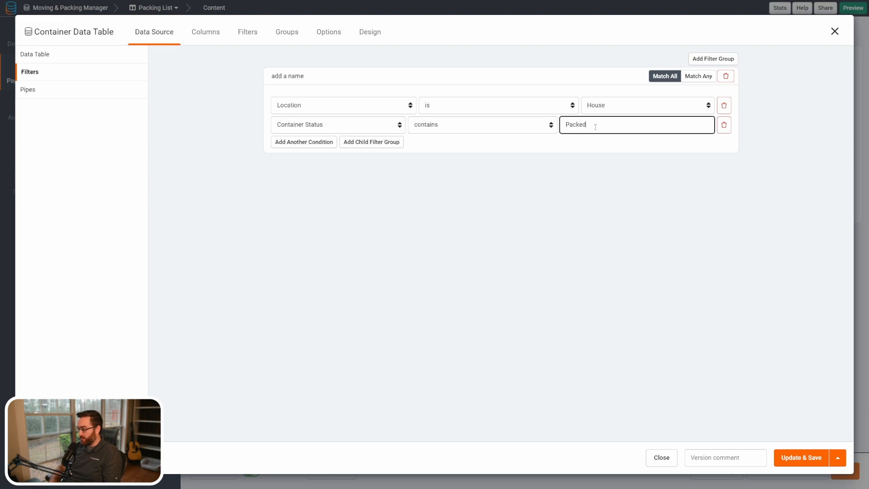
type("d")
left_click(802, 458)
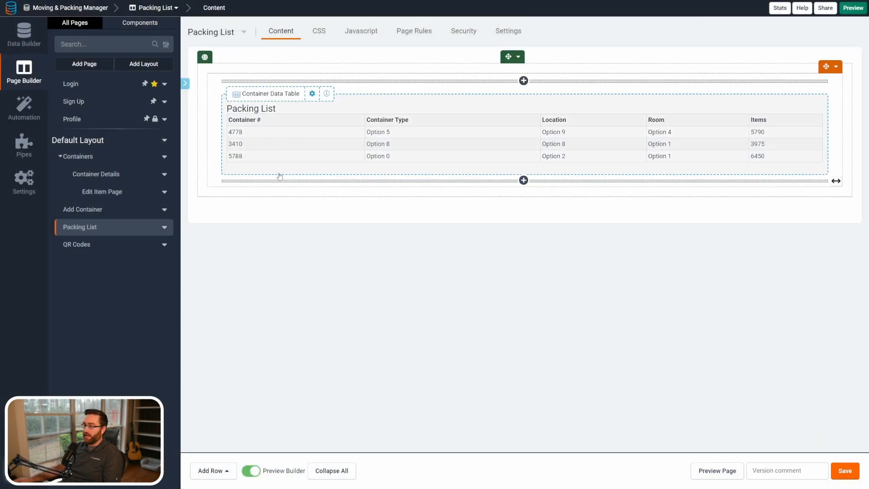
Step: Reload the live Packing List page and examine which containers the filtered table lists
key("ctrl+Tab")
left_click(63, 84)
left_click_drag(135, 127, 129, 133)
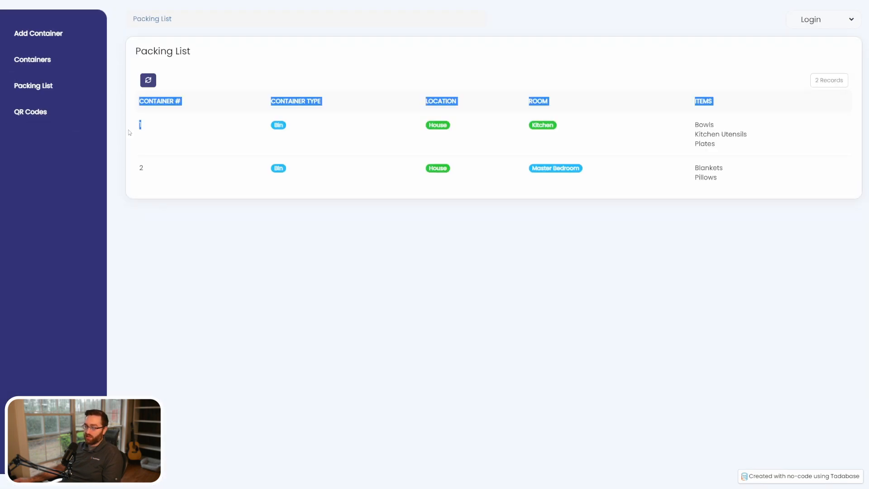
left_click(164, 170)
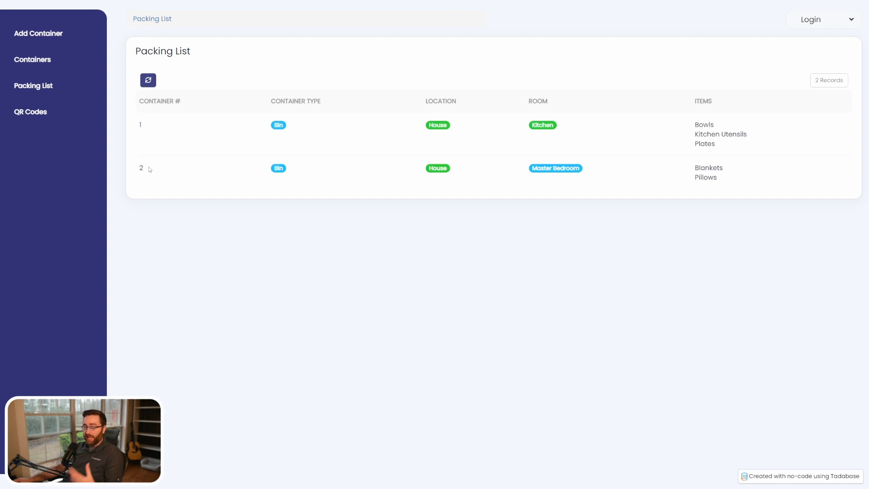
Step: Check the items of container 3 in the live app and compare them with the Packing List page
left_click(68, 61)
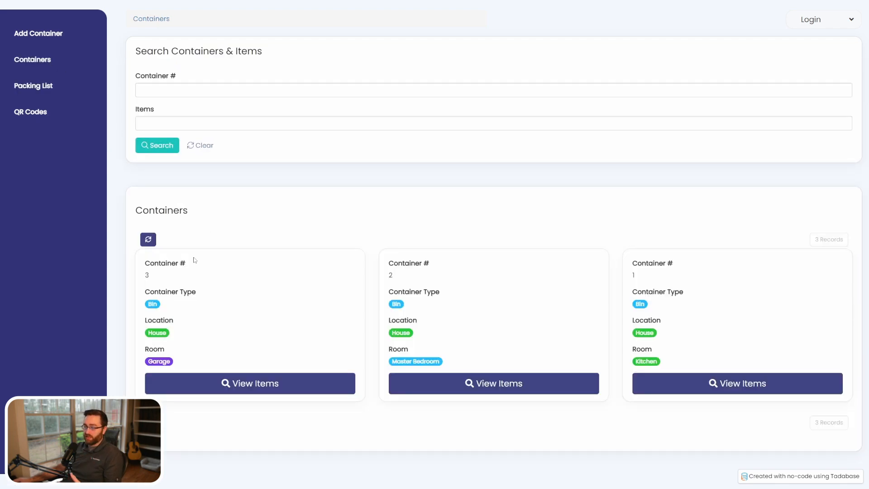
left_click(186, 383)
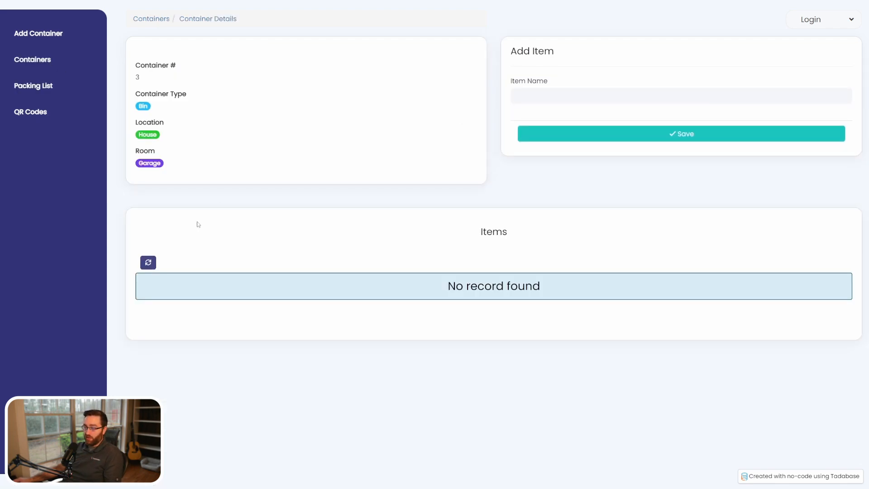
left_click(45, 93)
left_click_drag(150, 167, 128, 169)
left_click(176, 175)
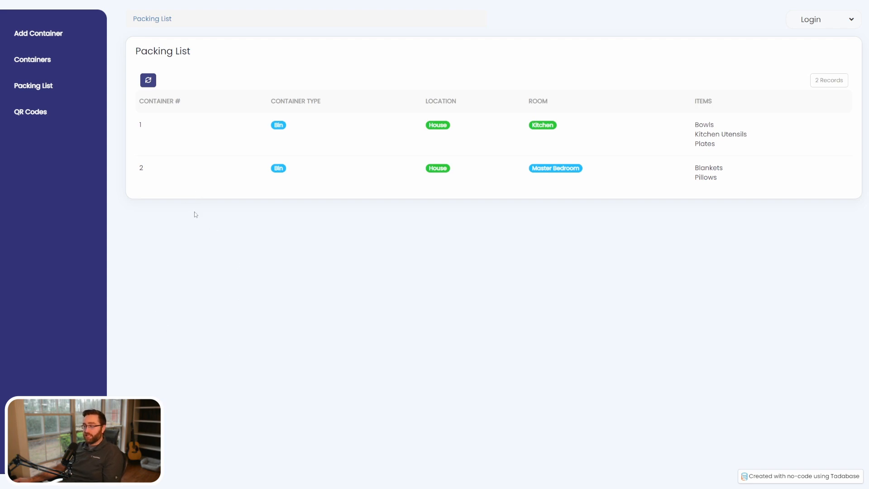
Step: Switch back to the Tadabase builder and create a new PDF page named Packing List with the List data view type
key("ctrl+Tab")
left_click(27, 111)
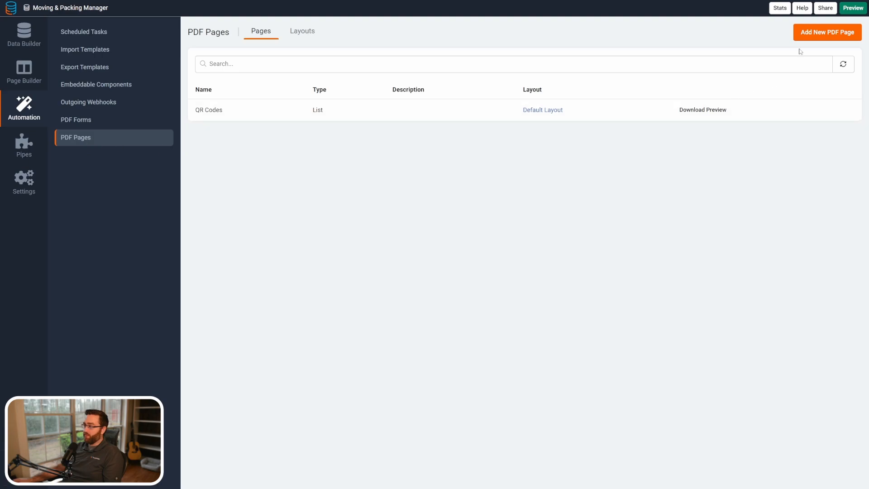
left_click(812, 39)
left_click(336, 195)
type("Packing List")
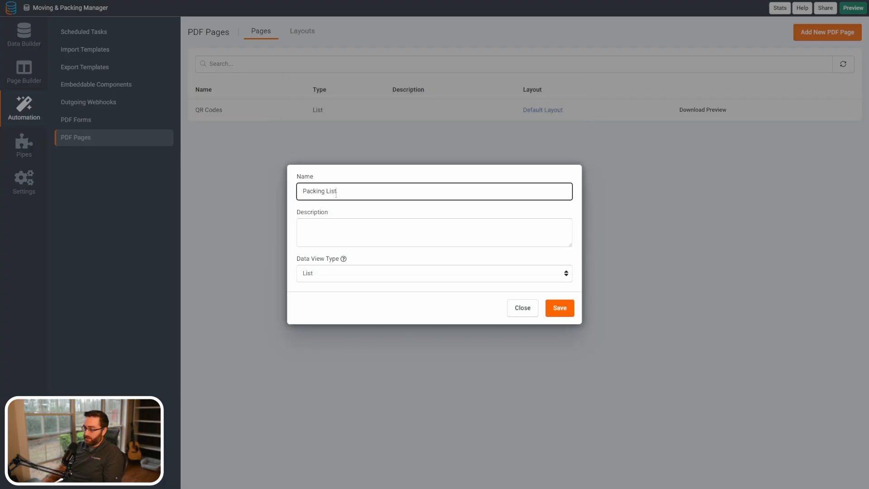
left_click(312, 274)
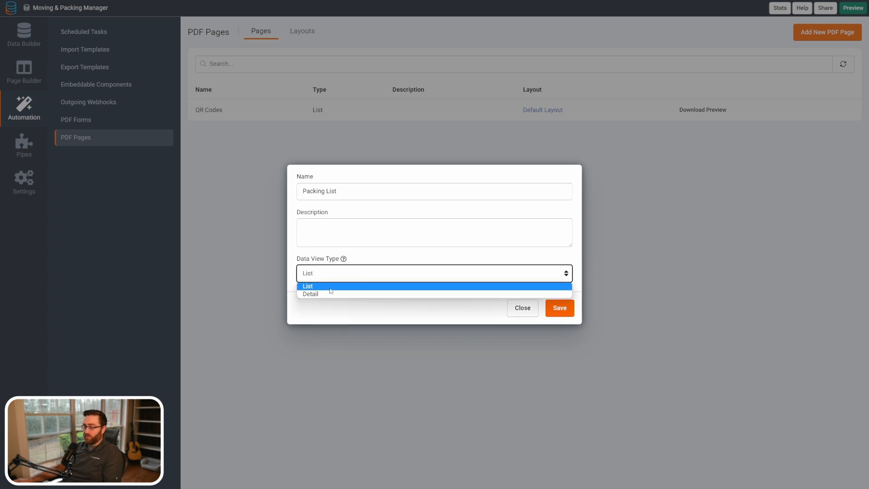
left_click(324, 287)
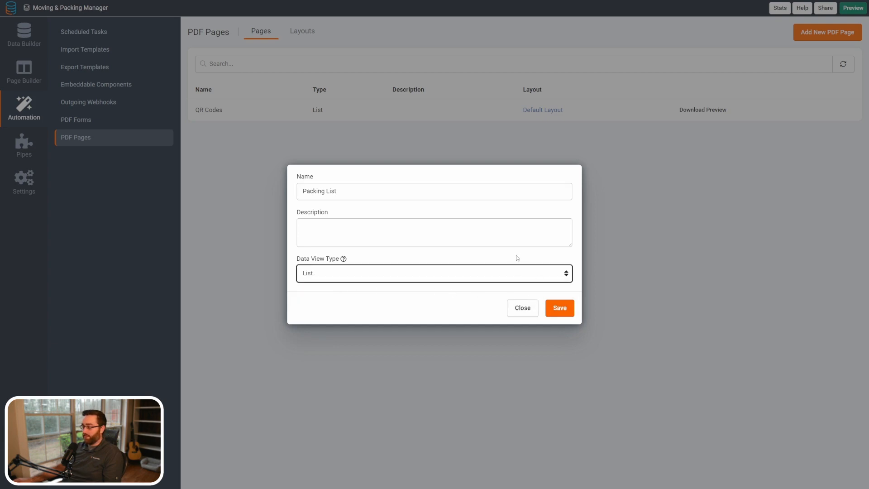
left_click(566, 306)
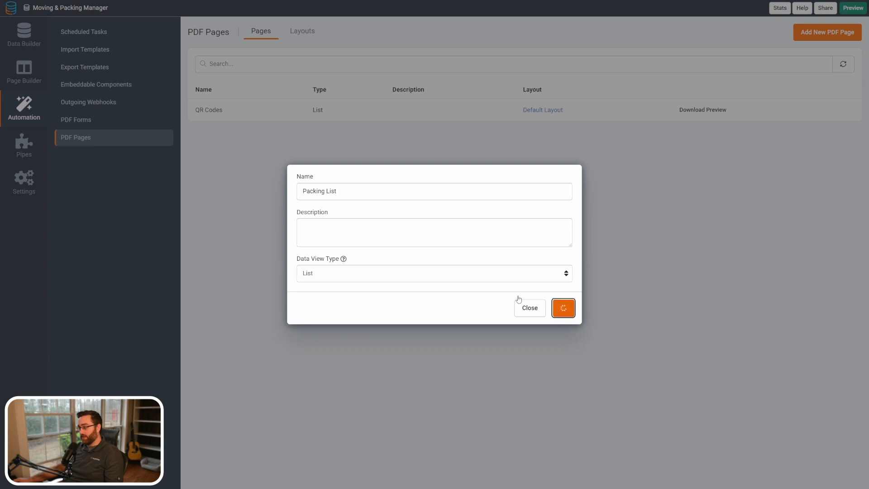
Step: Add a row and column to the PDF page and place a data table based on Containers in it
left_click(347, 74)
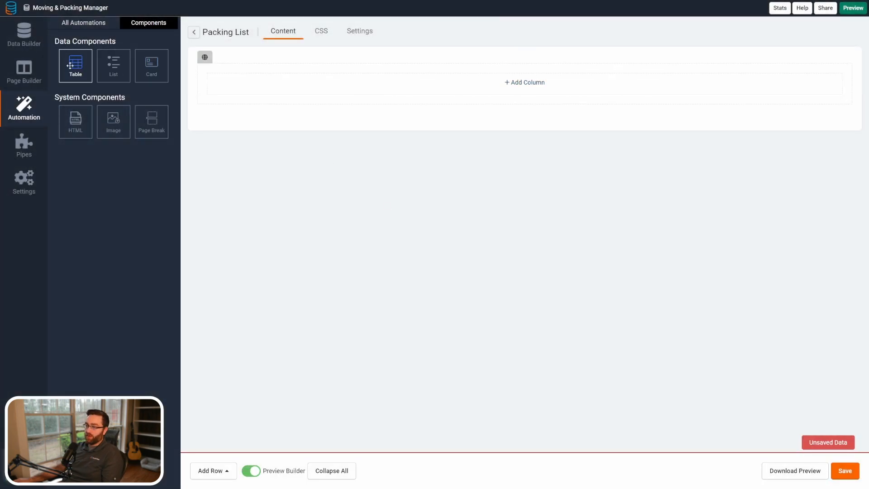
left_click(364, 89)
left_click_drag(75, 66, 300, 106)
left_click(271, 117)
left_click(823, 457)
Step: Add Container #, Room and Items (eq) as table columns, and retitle the Items (eq) column as Items
left_click(60, 73)
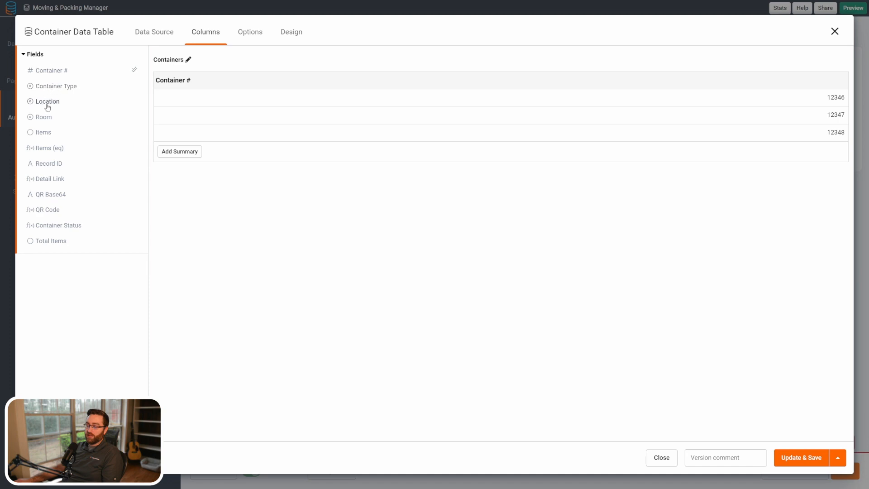
left_click(45, 120)
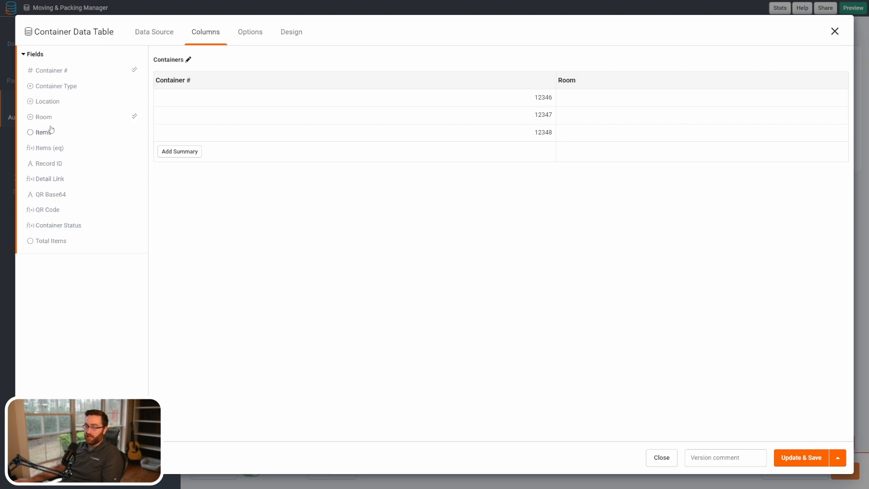
left_click(46, 149)
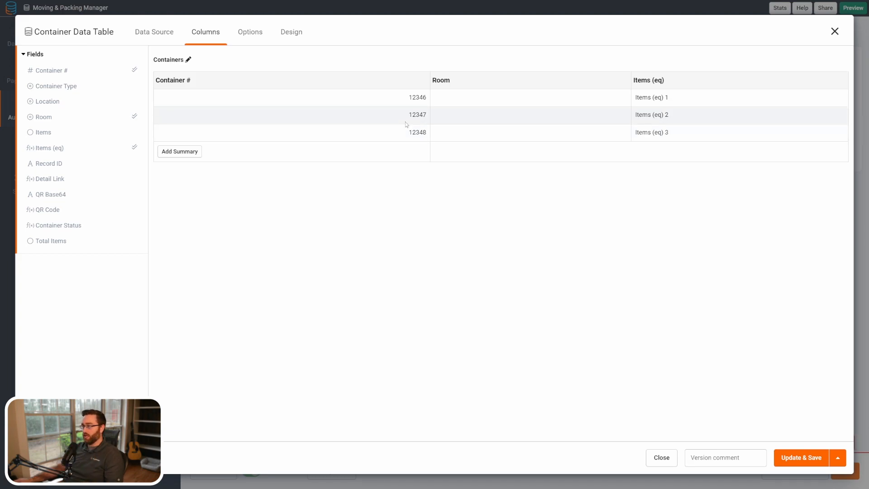
left_click(689, 86)
left_click(269, 252)
key("BackSpace")
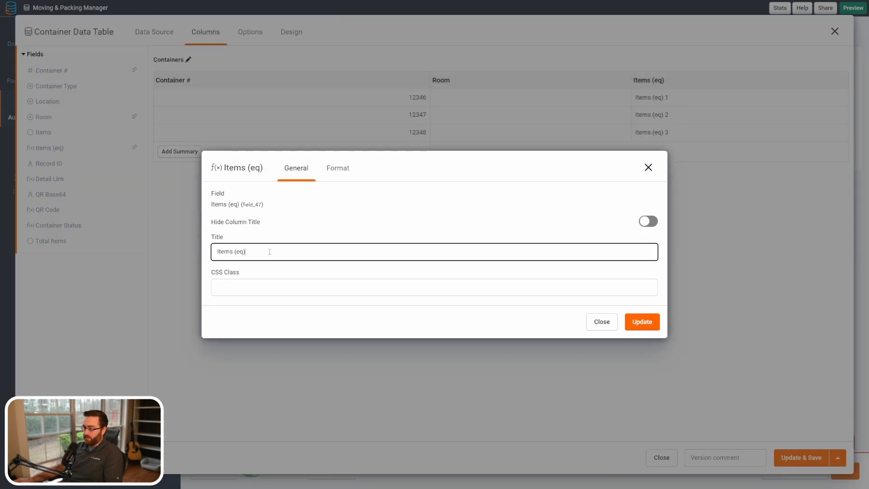
left_click(644, 323)
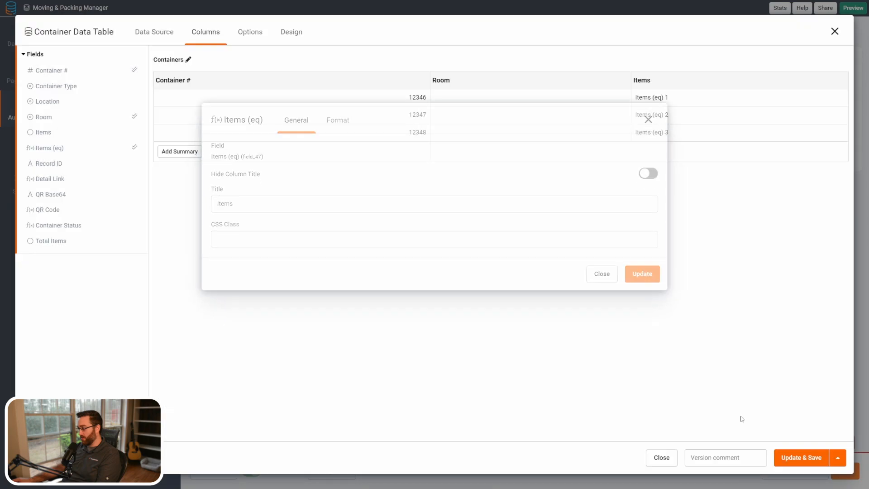
Step: Add a data source filter group to the PDF table requiring that Location is House
left_click(153, 32)
left_click(38, 74)
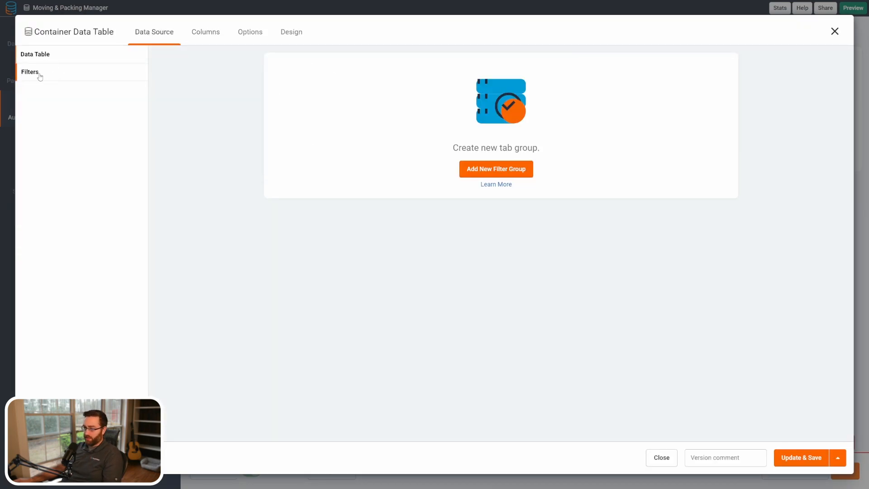
left_click(472, 171)
left_click(292, 104)
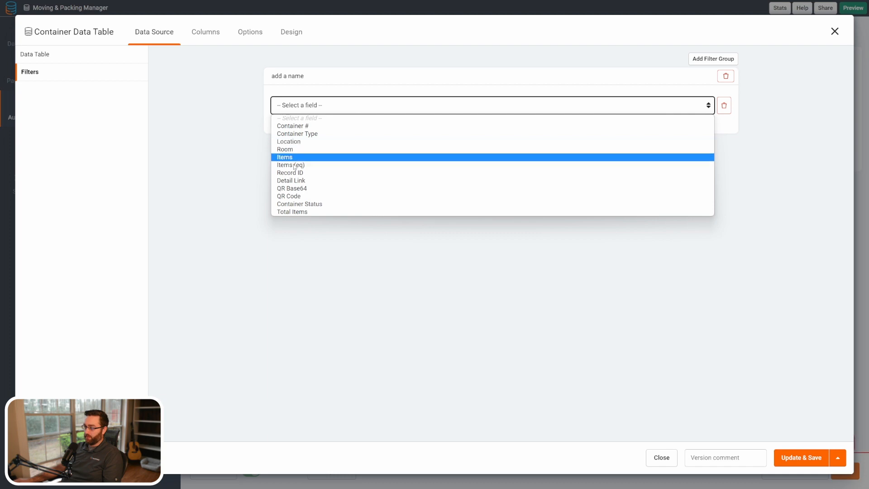
left_click(305, 142)
left_click(563, 106)
left_click(566, 124)
left_click(615, 109)
left_click(607, 125)
Step: Add a second condition to the PDF table's filter requiring that Container Status contains "Packed", then update and save the table
left_click(300, 122)
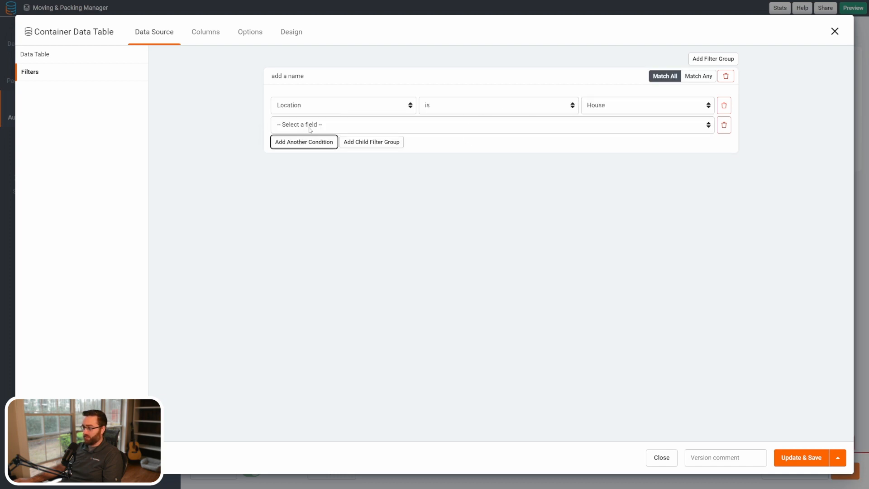
left_click(301, 125)
left_click(306, 224)
left_click(551, 125)
left_click(534, 144)
left_click(586, 126)
type("Pacek")
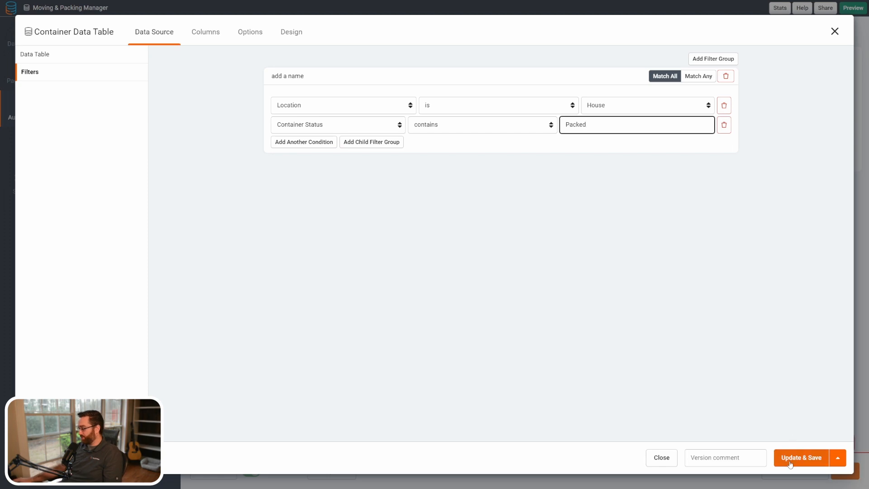
left_click(801, 457)
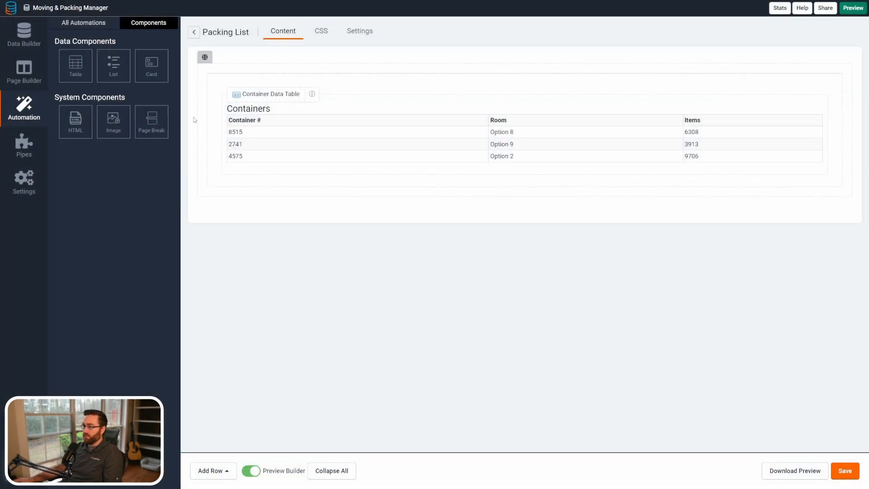
Step: Add a row above the container table on the Packing List page in the Page Builder, ready for a component
left_click(24, 71)
left_click(518, 56)
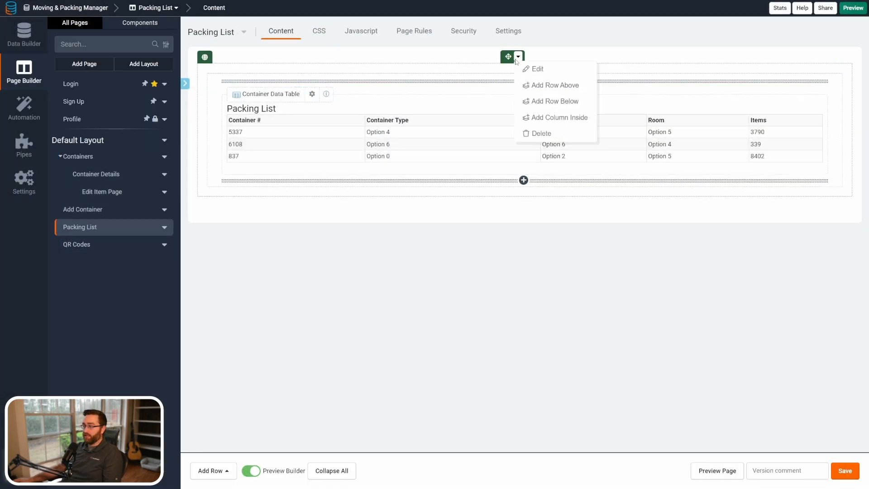
left_click(559, 83)
left_click(524, 91)
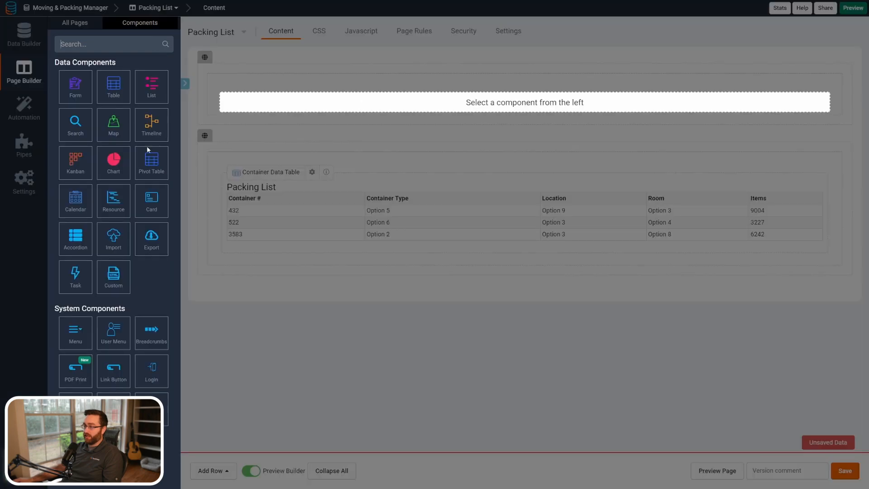
Step: Insert a PDF Print component linked to the Packing List PDF, labelled "Print Packing List", and save it
left_click(75, 381)
left_click(237, 230)
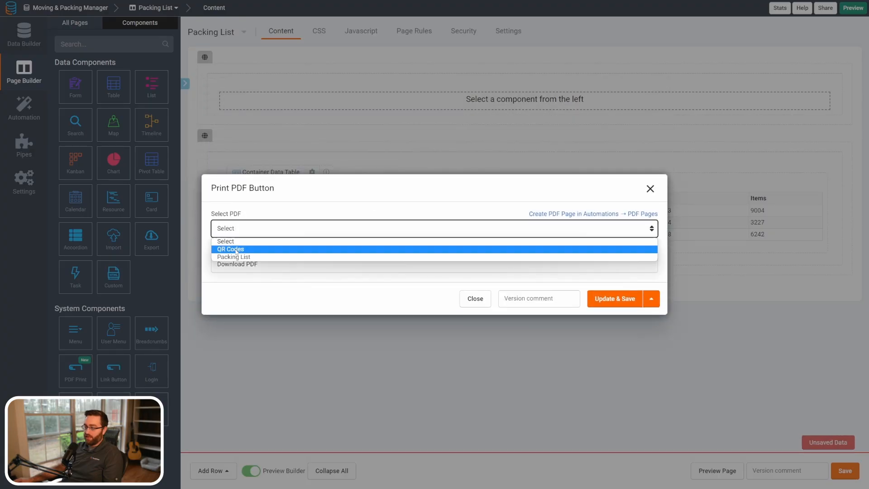
left_click(239, 257)
left_click(278, 265)
key("ctrl+a")
type("Print Packing List")
left_click(602, 299)
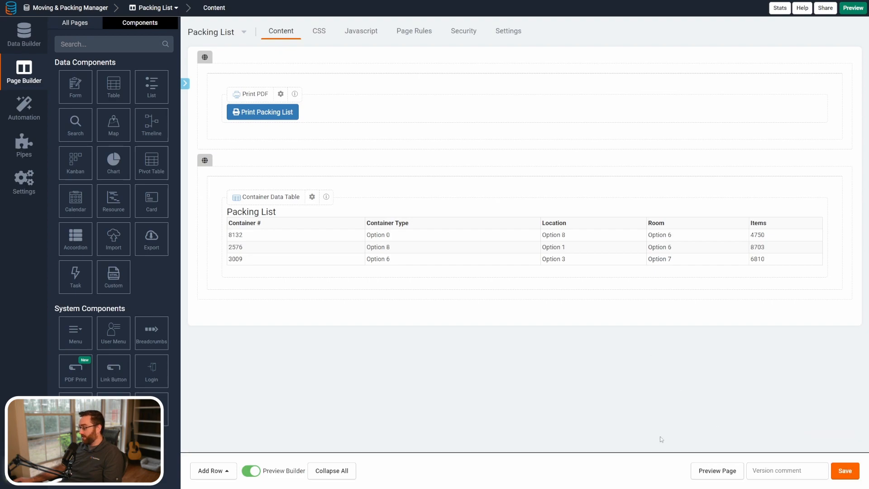
Step: Preview the live Packing List page, generate the packing list PDF and open the downloaded file
left_click(701, 474)
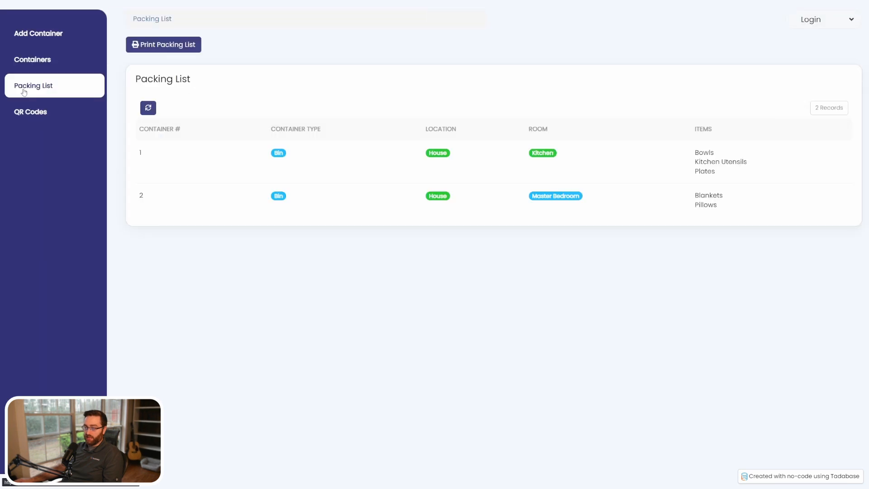
left_click(150, 45)
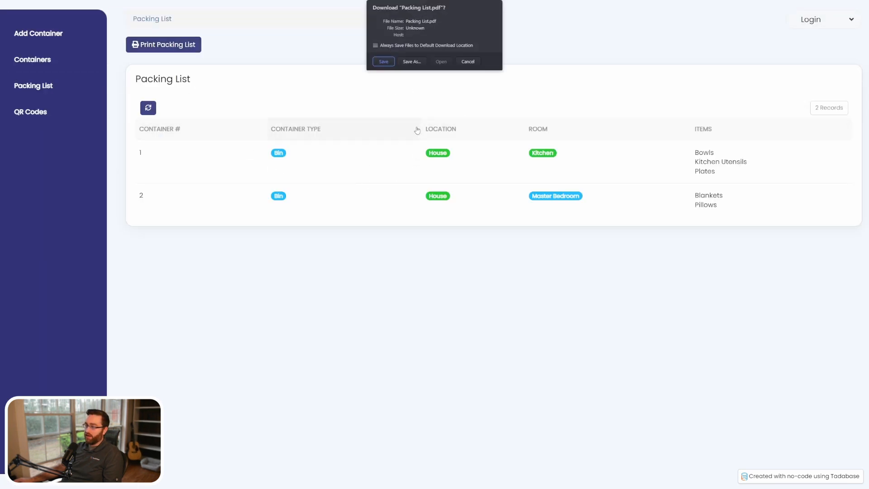
left_click(440, 61)
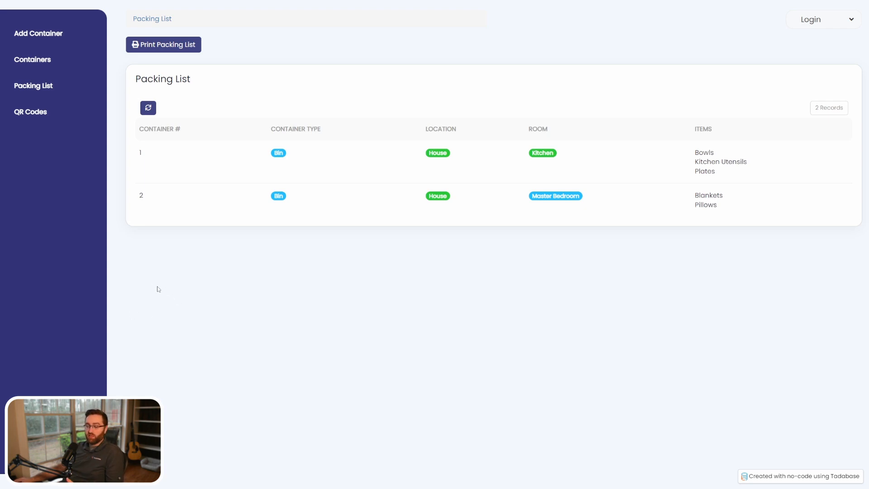
Step: Add container 4 in the live app with type Bin, location House and room Living Room
left_click(76, 40)
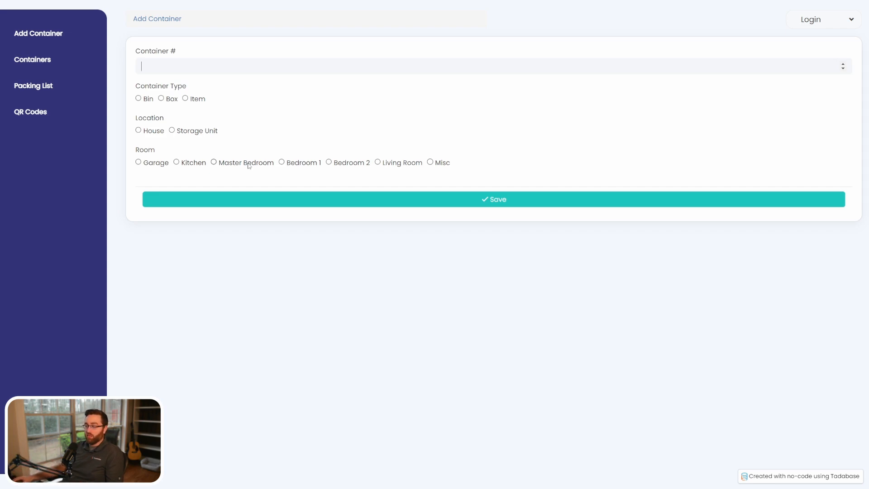
type("4")
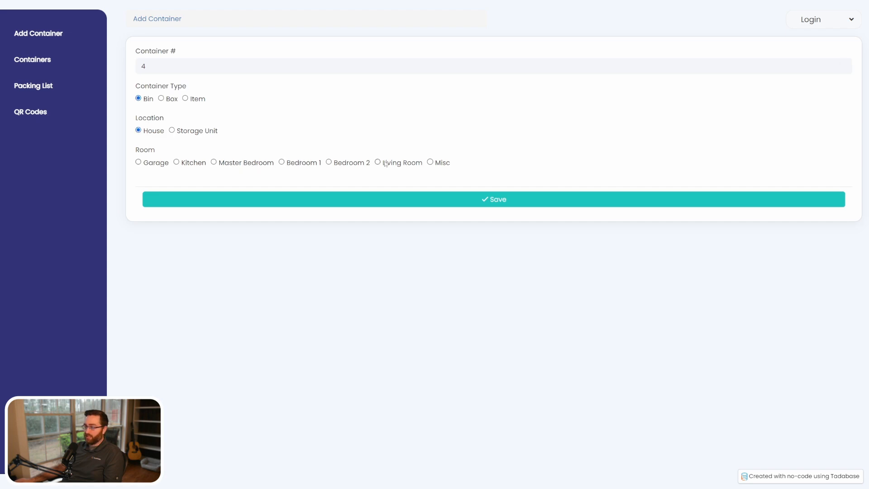
left_click(330, 205)
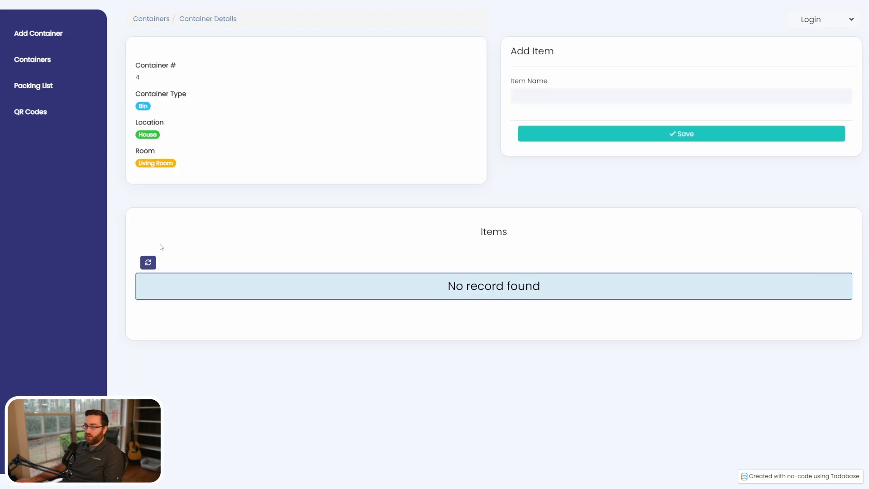
Step: Add the items Books, Toys and Blankets to container 4
left_click(547, 89)
type("Books")
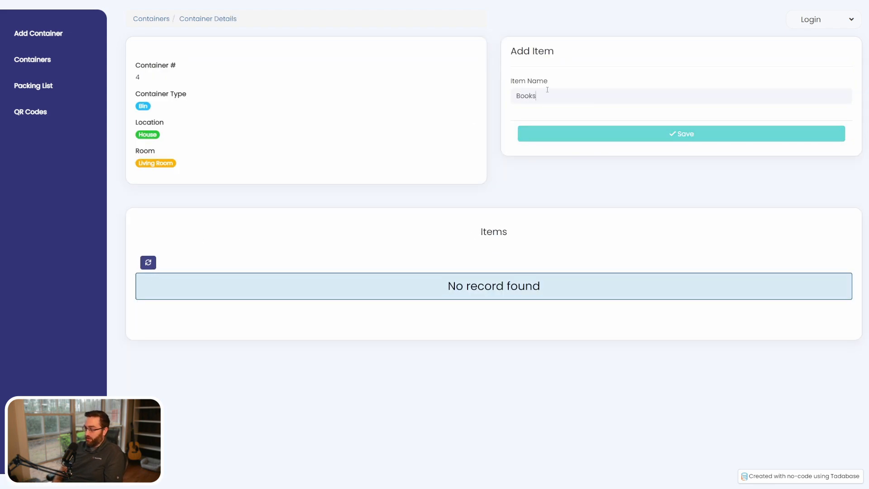
key("Return")
key("Return")
type("Blankets")
key("Return")
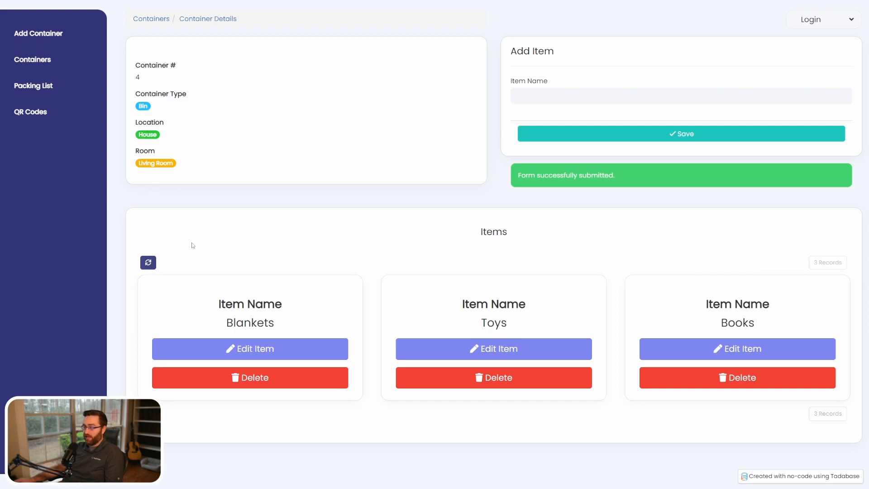
Step: Search the Containers page for the item "Blanket" and compare the container number and room of each match
left_click(45, 61)
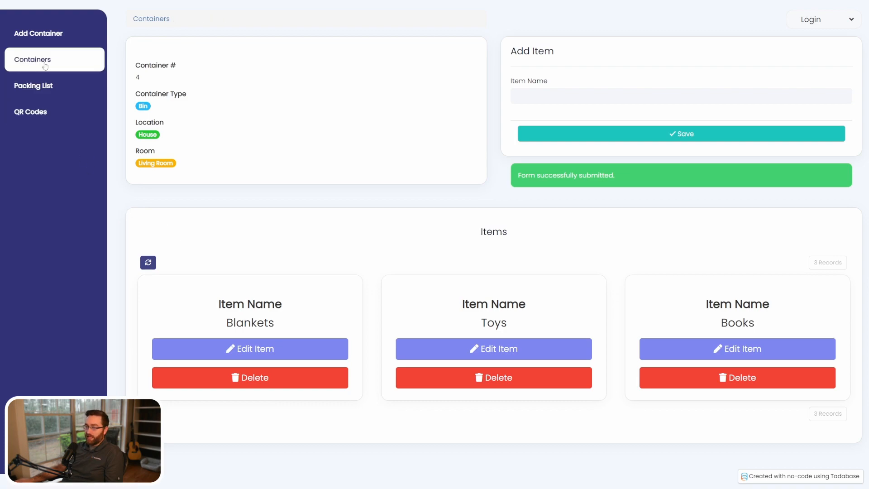
scroll(267, 213, "down", 3)
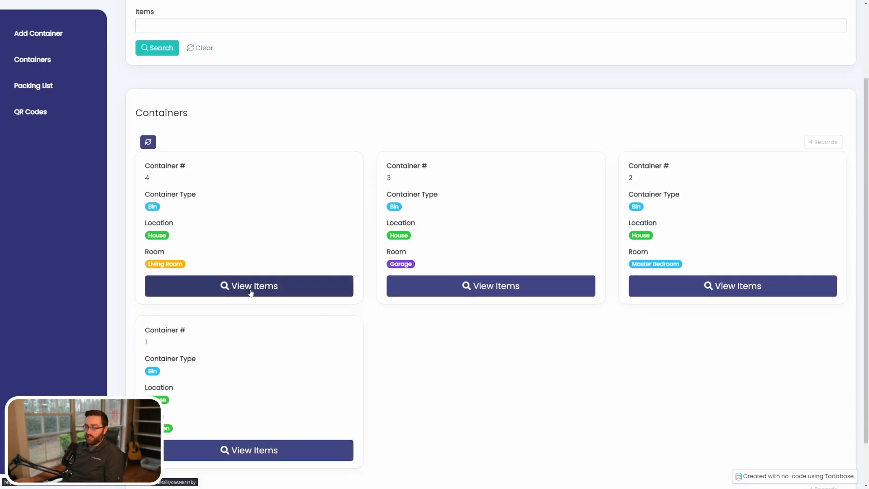
scroll(151, 109, "up", 3)
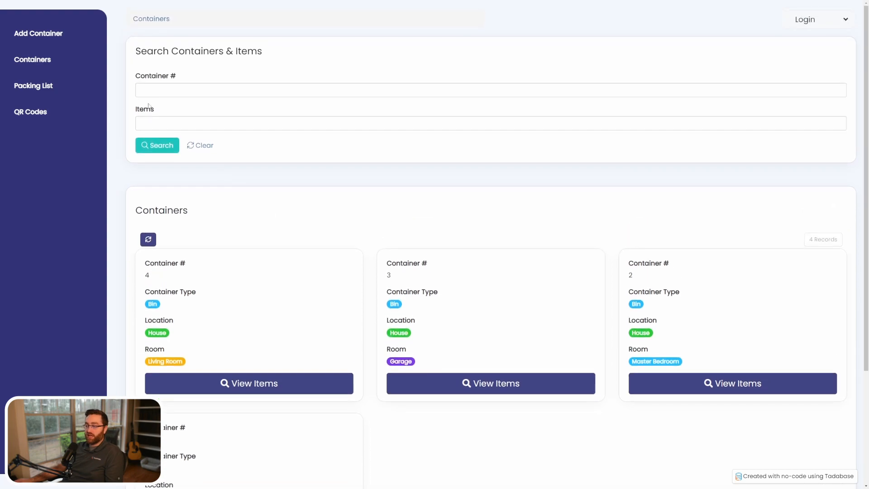
left_click(152, 89)
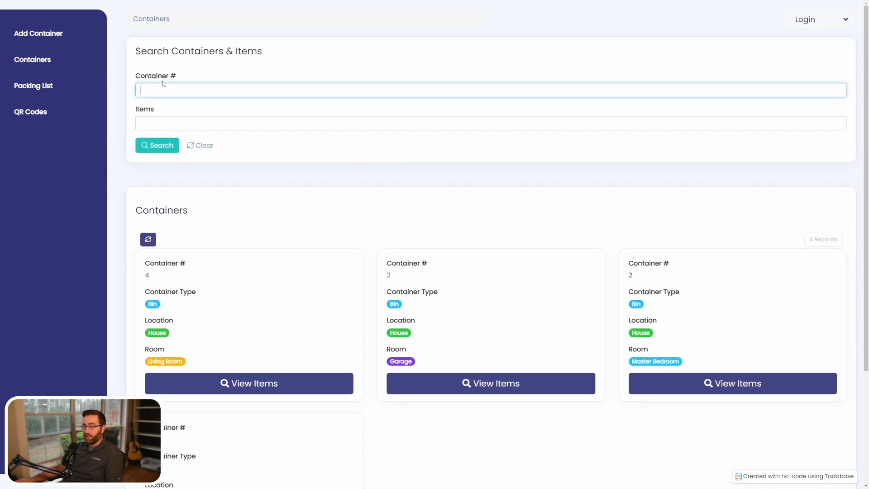
left_click(157, 119)
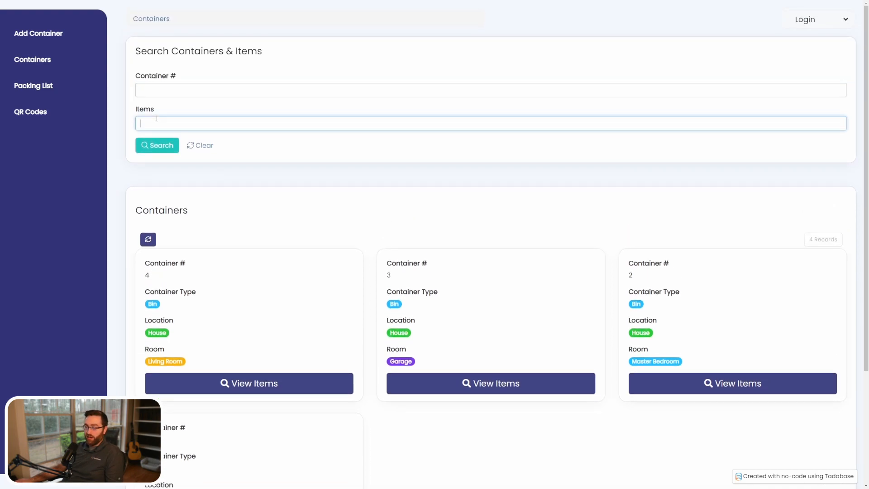
type("Blanket")
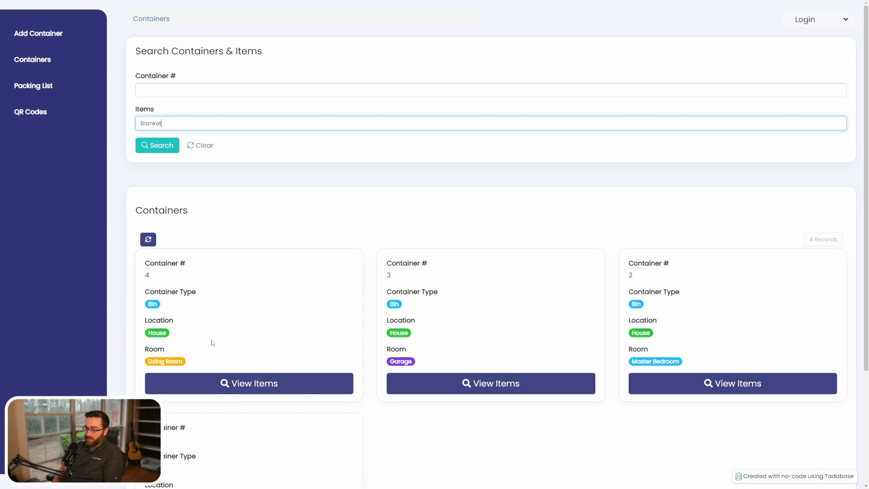
key("Return")
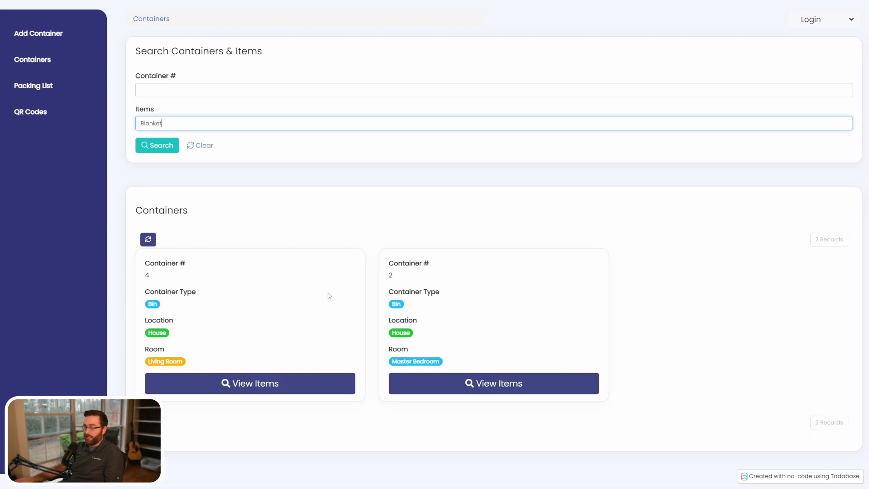
double_click(390, 276)
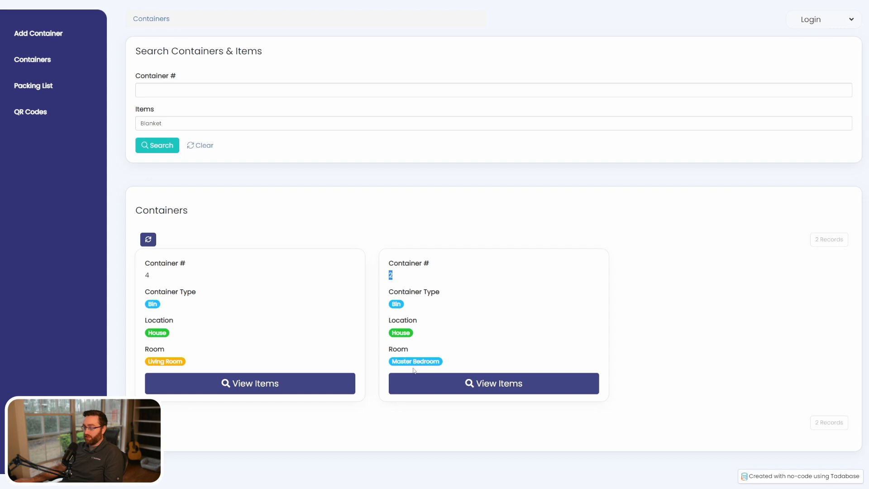
triple_click(406, 366)
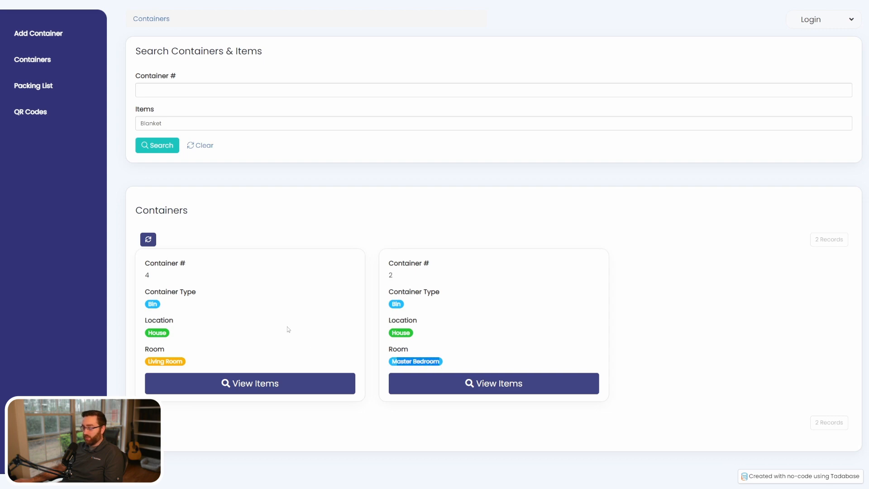
double_click(148, 275)
left_click_drag(149, 362, 185, 364)
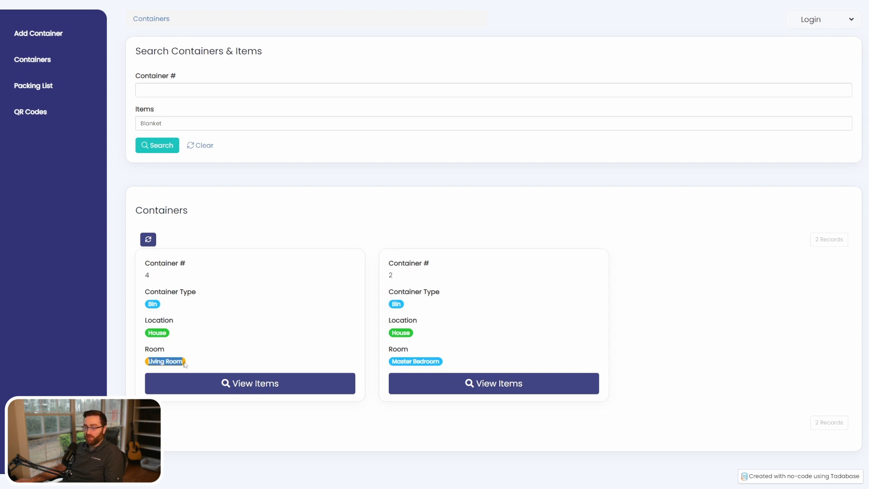
left_click(215, 340)
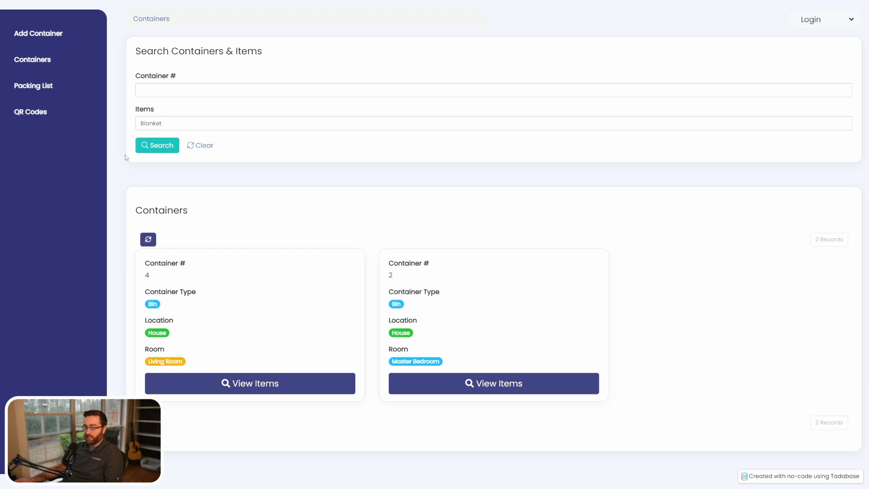
Step: Generate the packing list PDF from the live Packing List page and open the downloaded file
left_click(53, 87)
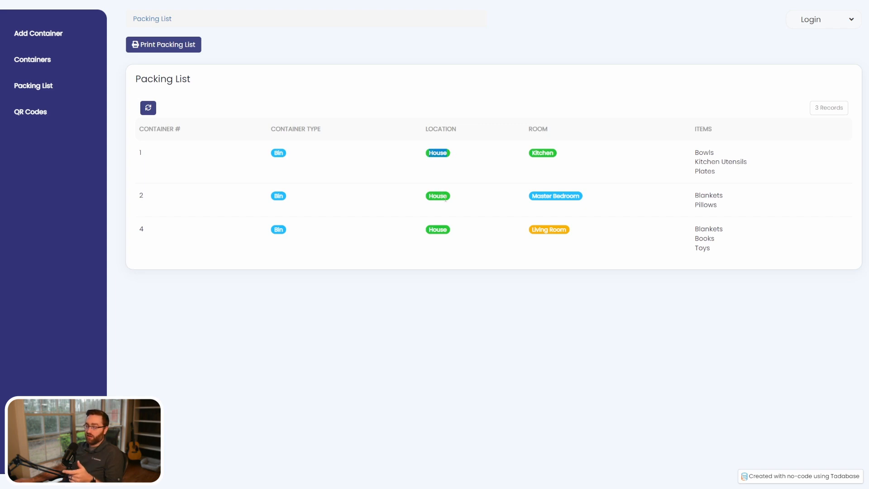
left_click(183, 49)
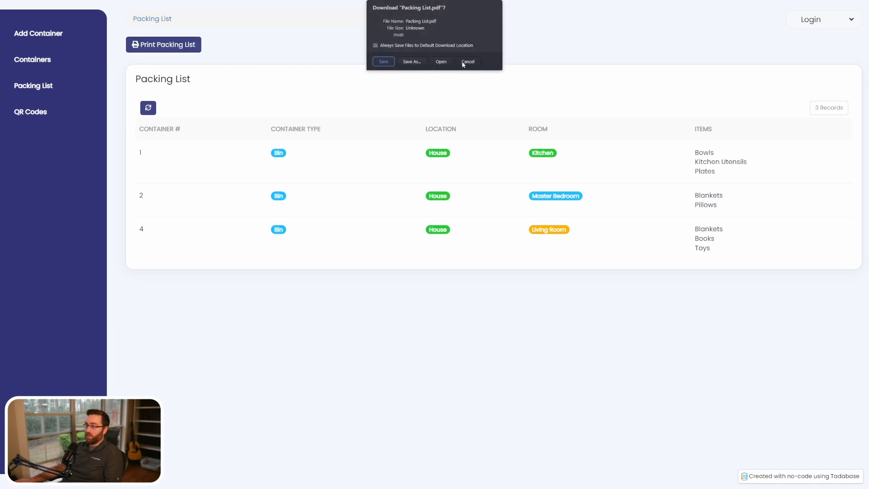
left_click(450, 62)
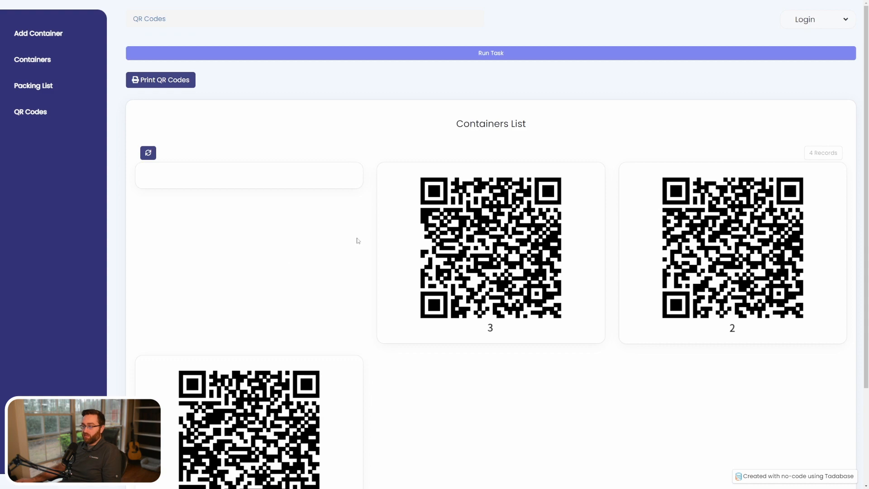
Step: Run the task on the QR Codes page to create container 4's code, and generate and open the QR codes PDF
left_click(385, 56)
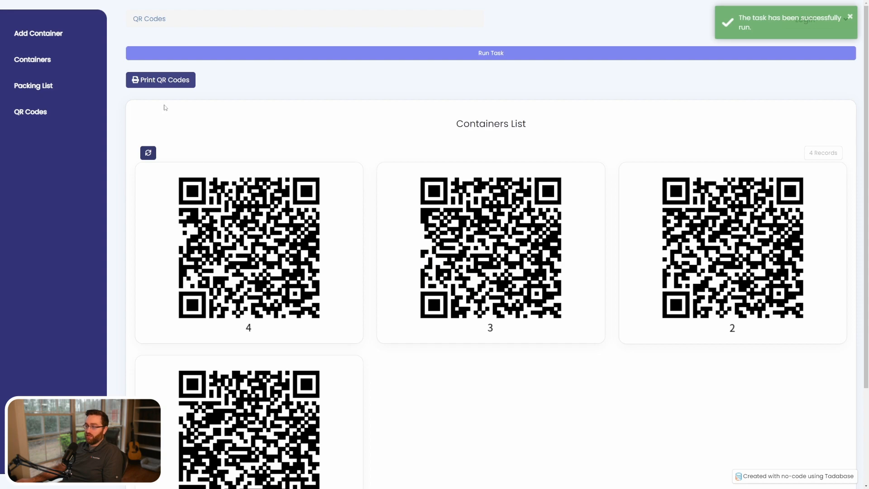
left_click(159, 83)
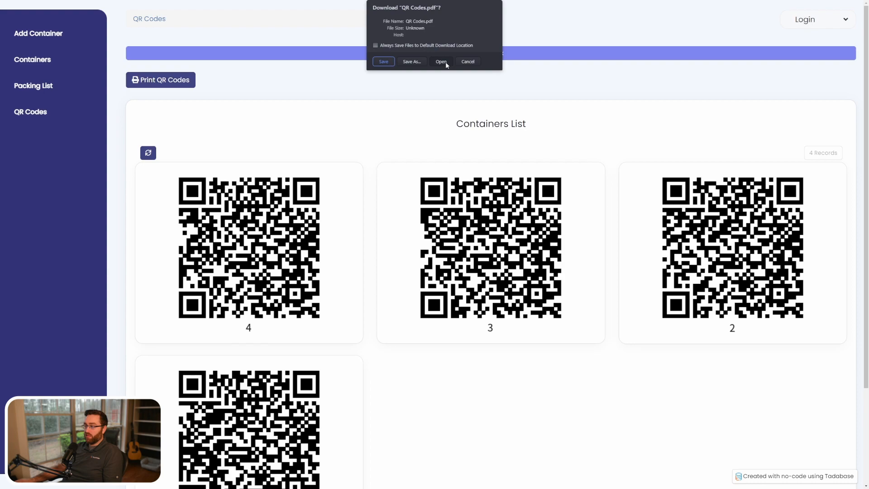
left_click(446, 64)
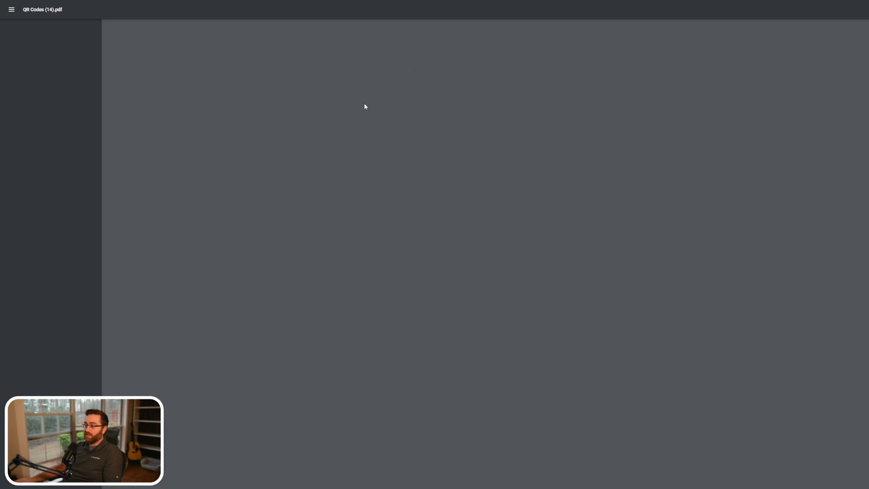